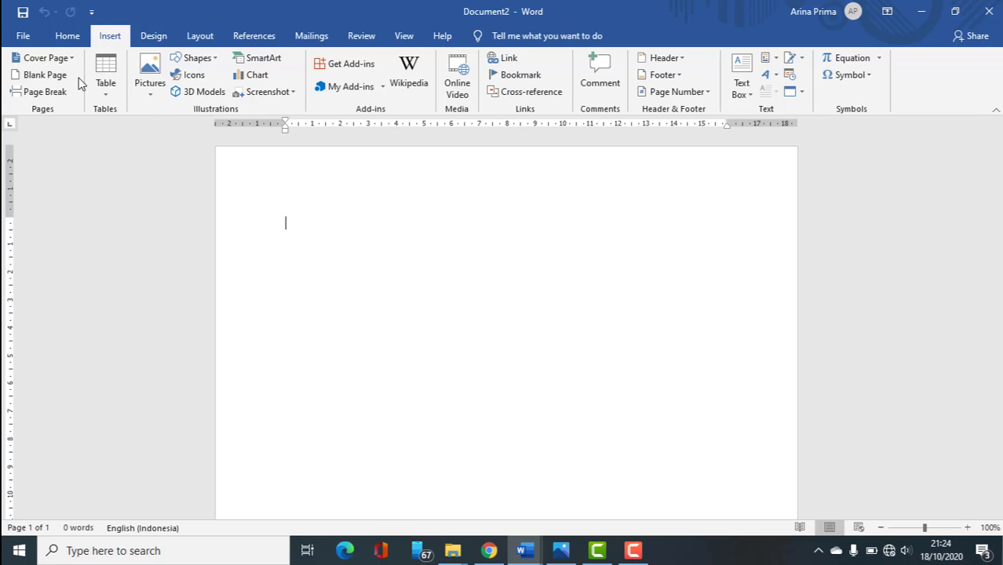
# Step: Insert the built-in Ion (Dark) cover page at the start of the document
pyautogui.click(64, 60)
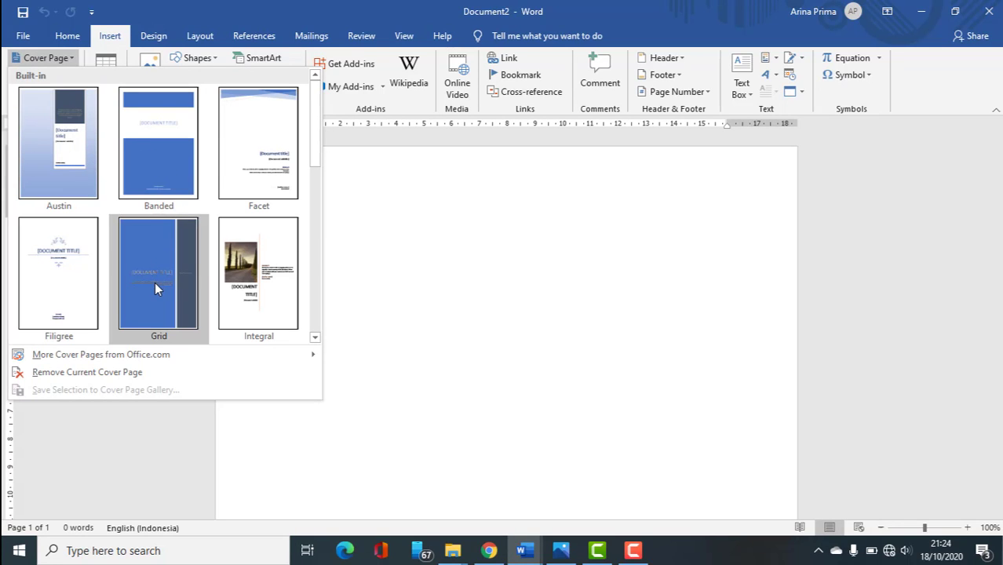
pyautogui.scroll(-5, 251, 304)
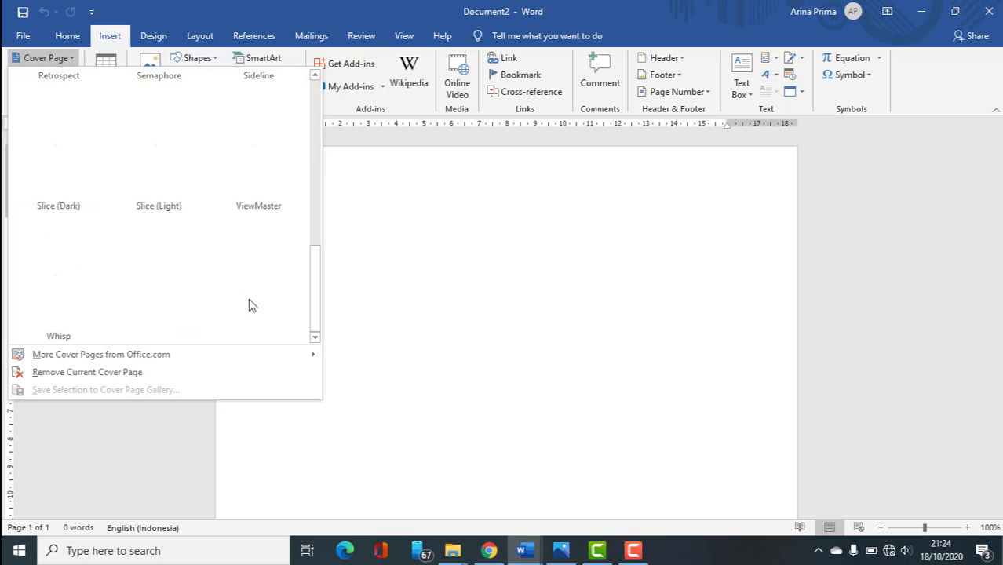
pyautogui.scroll(5, 197, 269)
pyautogui.scroll(-5, 196, 251)
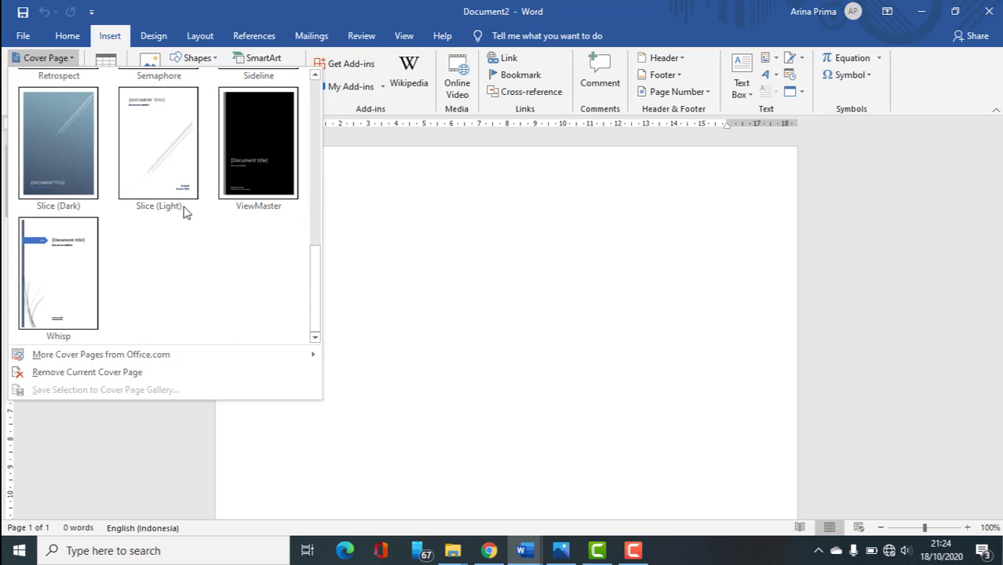
pyautogui.scroll(5, 177, 170)
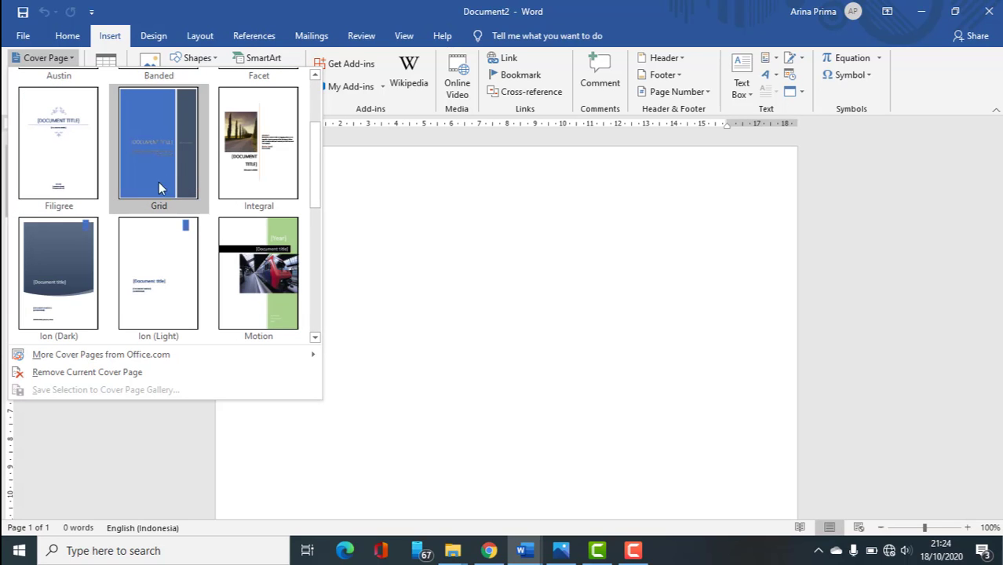
pyautogui.click(47, 272)
# Step: Look over the inserted cover page from the year box down to the company line
pyautogui.scroll(-5, 473, 251)
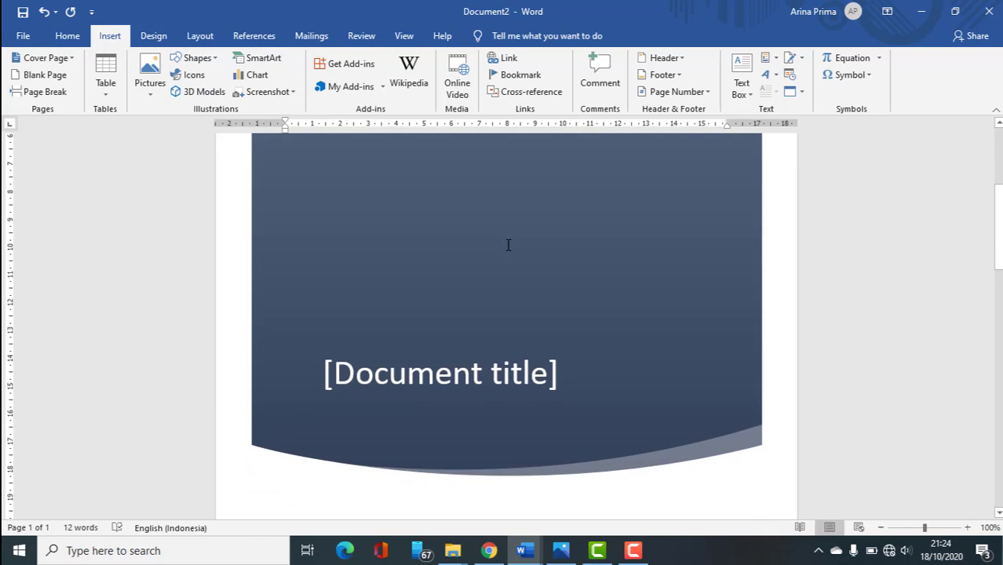
pyautogui.scroll(-6, 507, 245)
pyautogui.scroll(3, 501, 242)
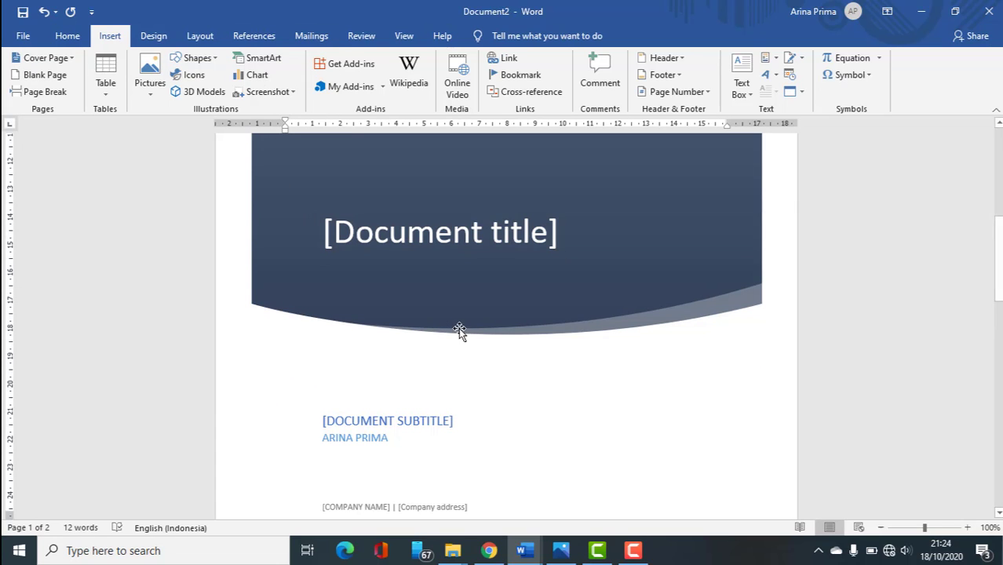
pyautogui.scroll(5, 611, 264)
pyautogui.scroll(1, 775, 204)
pyautogui.scroll(-7, 667, 350)
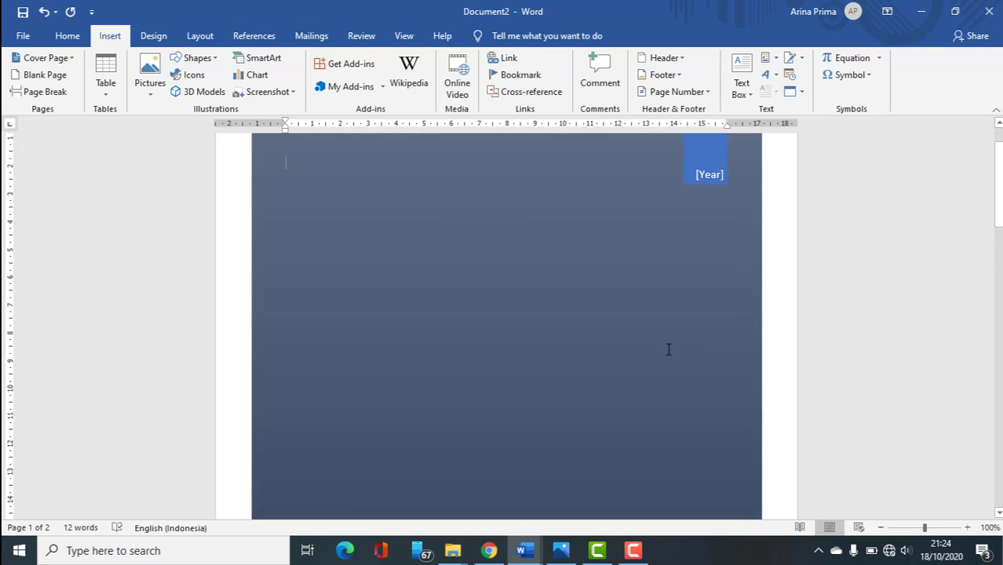
pyautogui.scroll(3, 449, 361)
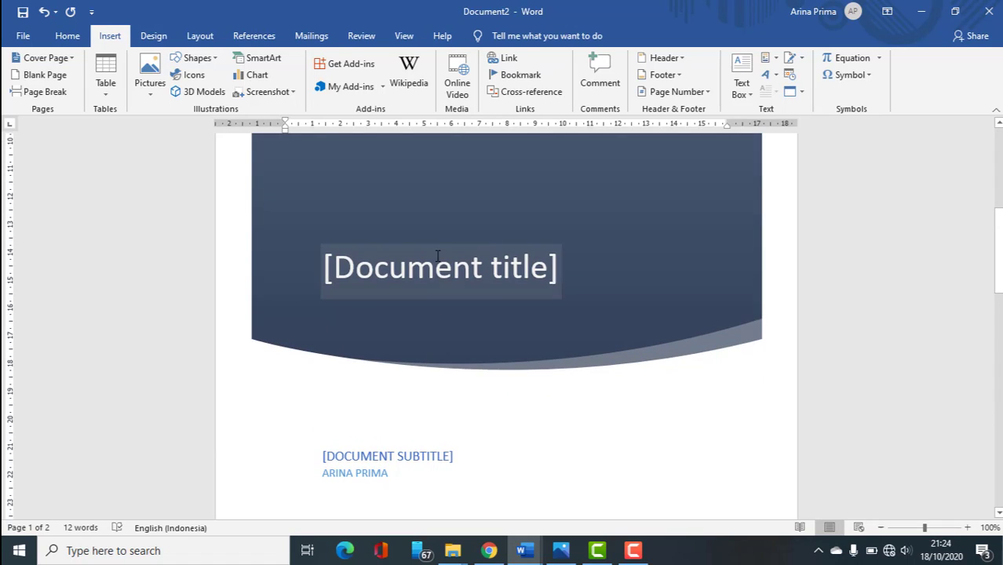
# Step: Examine the cover page's title, year, subtitle, author, company name and company address placeholders in turn
pyautogui.click(368, 289)
pyautogui.scroll(5, 465, 292)
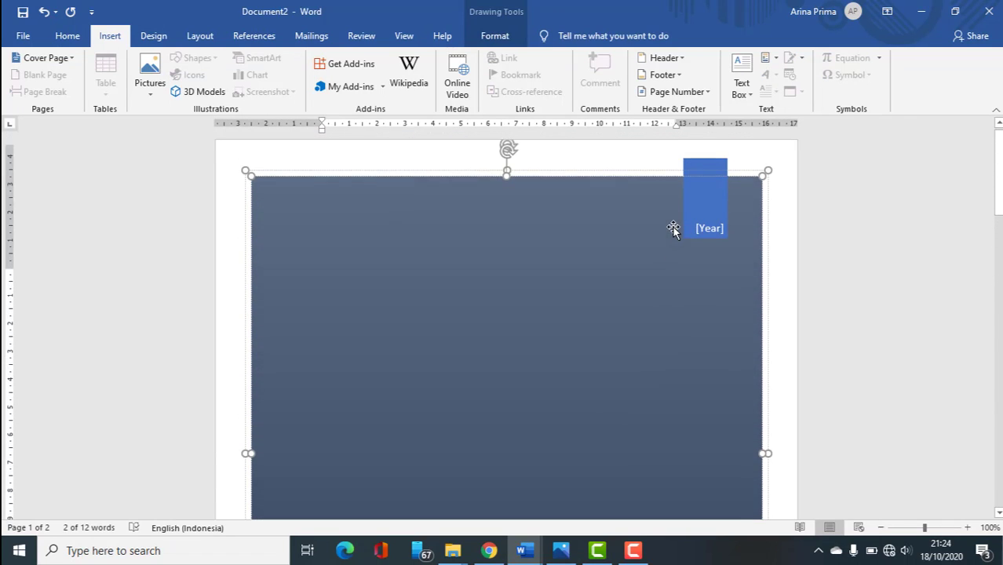
pyautogui.click(696, 238)
pyautogui.scroll(-6, 373, 372)
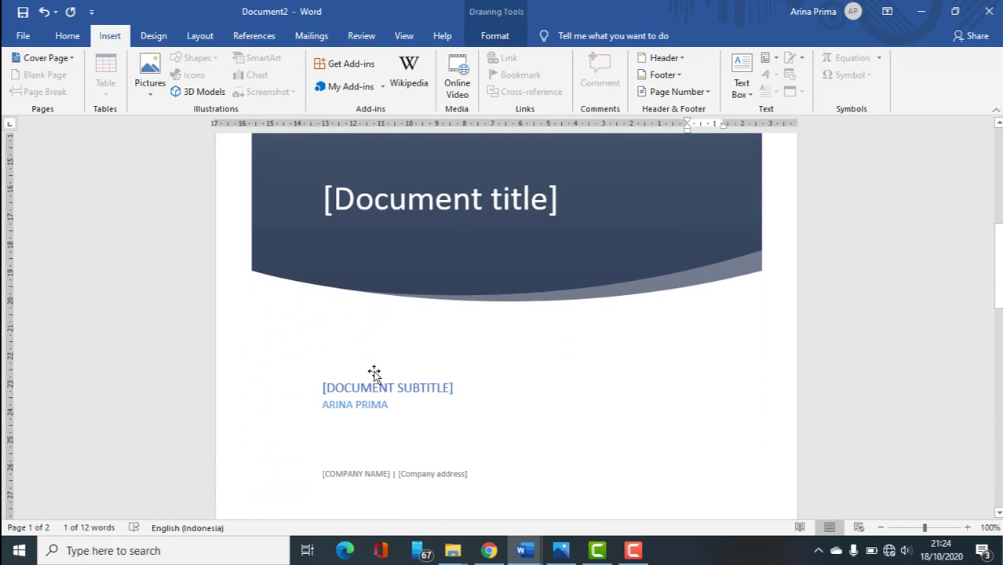
pyautogui.click(366, 383)
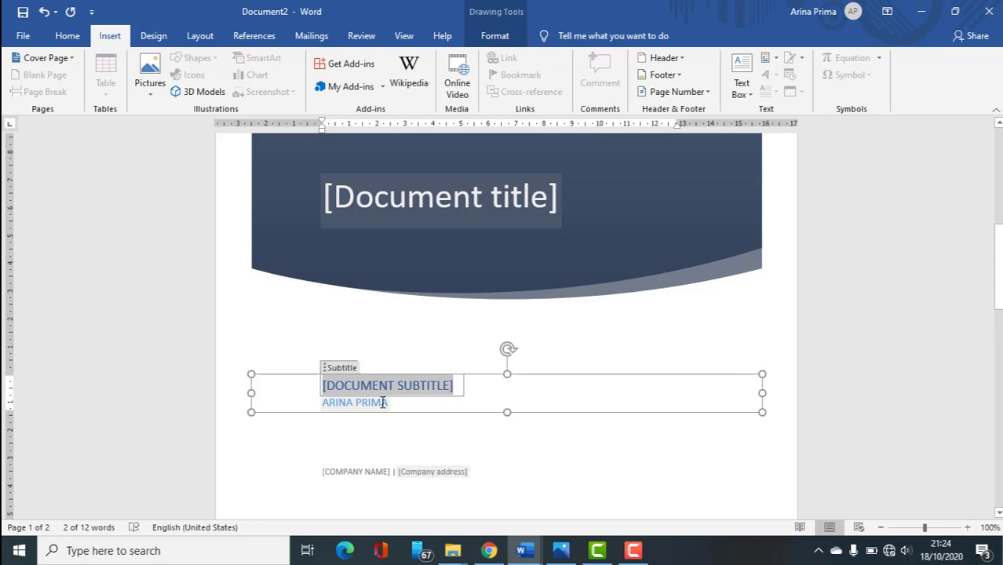
pyautogui.click(386, 401)
pyautogui.scroll(-4, 394, 413)
pyautogui.click(357, 294)
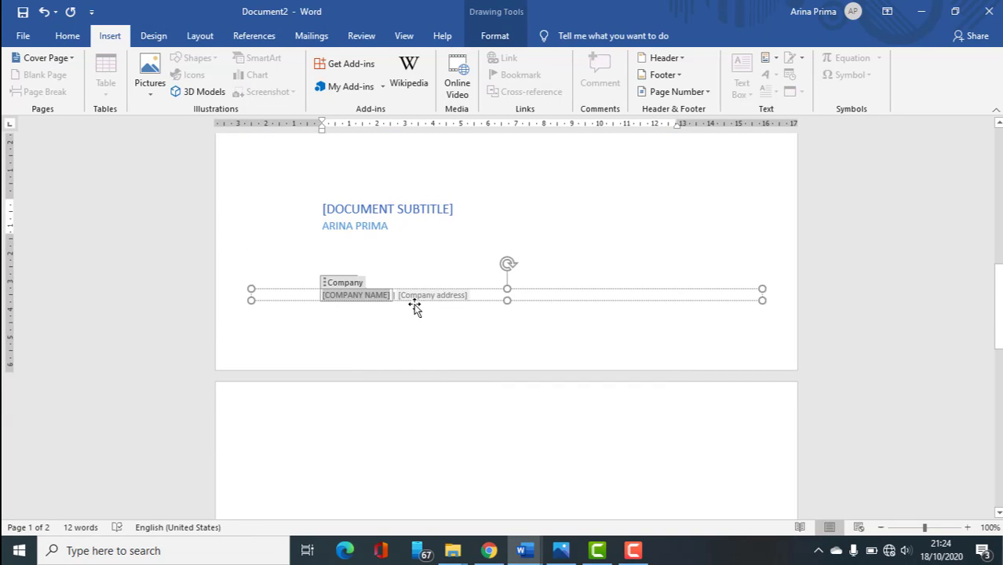
pyautogui.click(439, 294)
pyautogui.scroll(9, 568, 349)
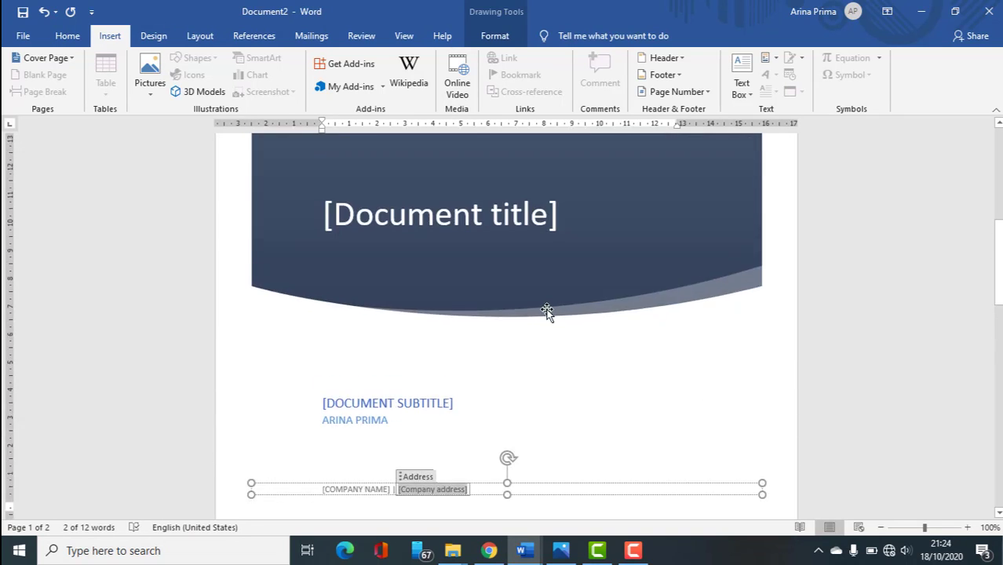
pyautogui.scroll(3, 459, 311)
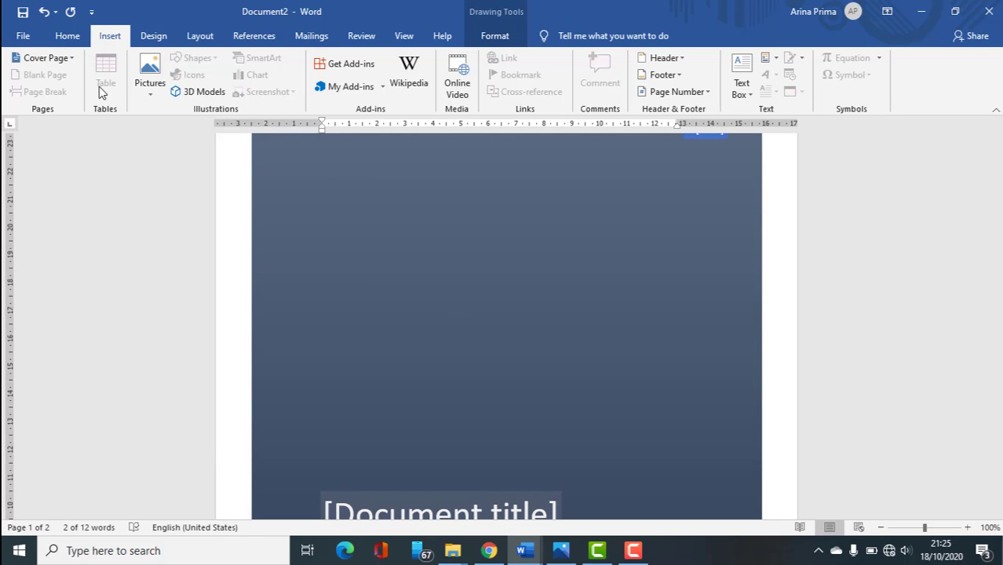
# Step: Insert a blank page after the cover page, starting from page 2
pyautogui.scroll(-9, 414, 374)
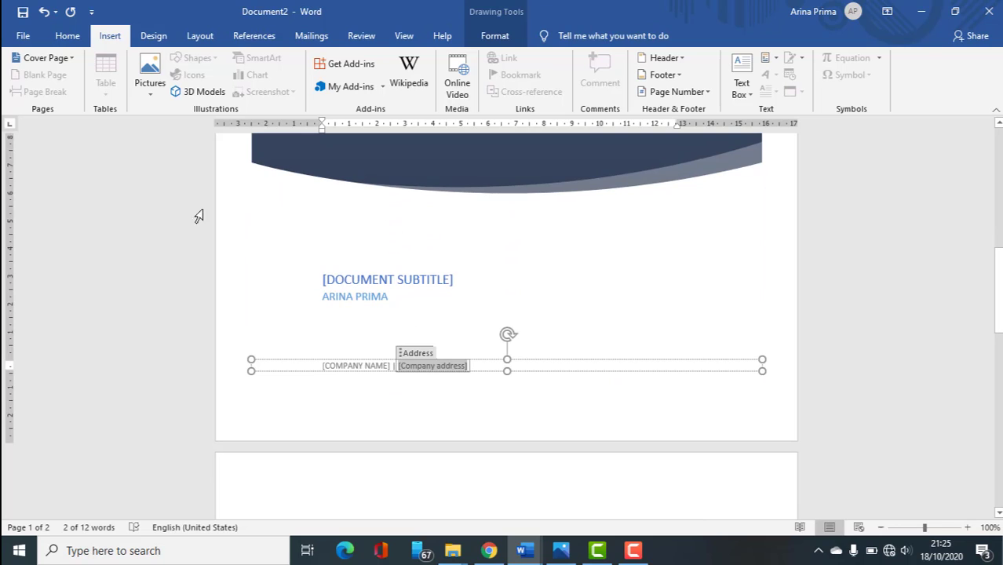
pyautogui.scroll(-4, 496, 468)
pyautogui.click(440, 362)
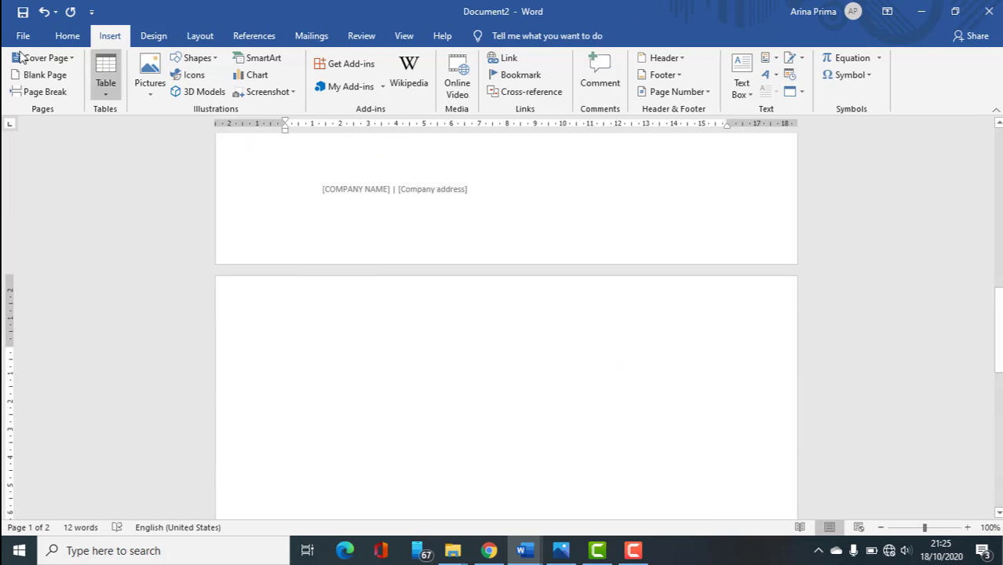
pyautogui.click(39, 76)
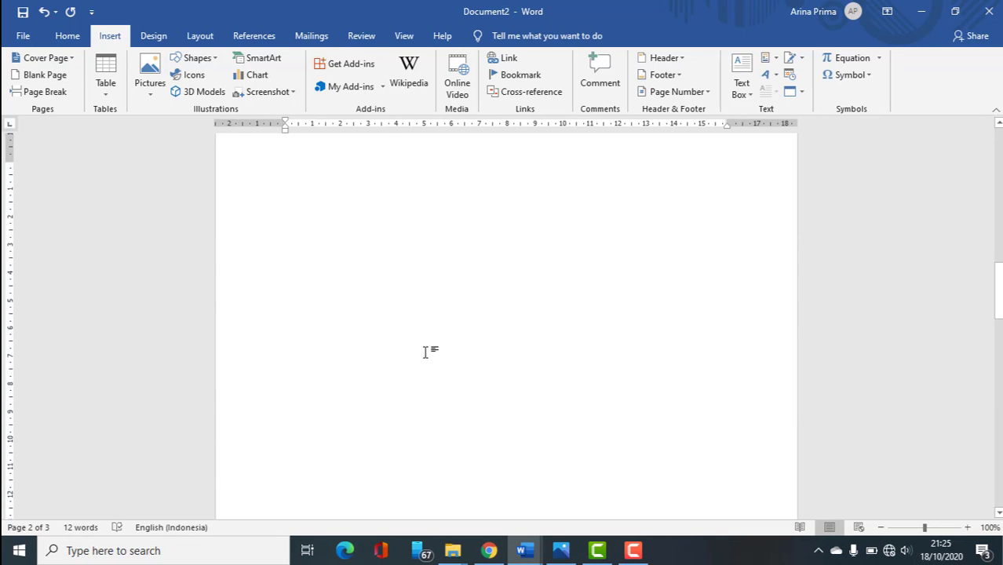
# Step: Enter the sample text "sfsggg" on page 2 and insert a page break in front of it
pyautogui.scroll(5, 470, 320)
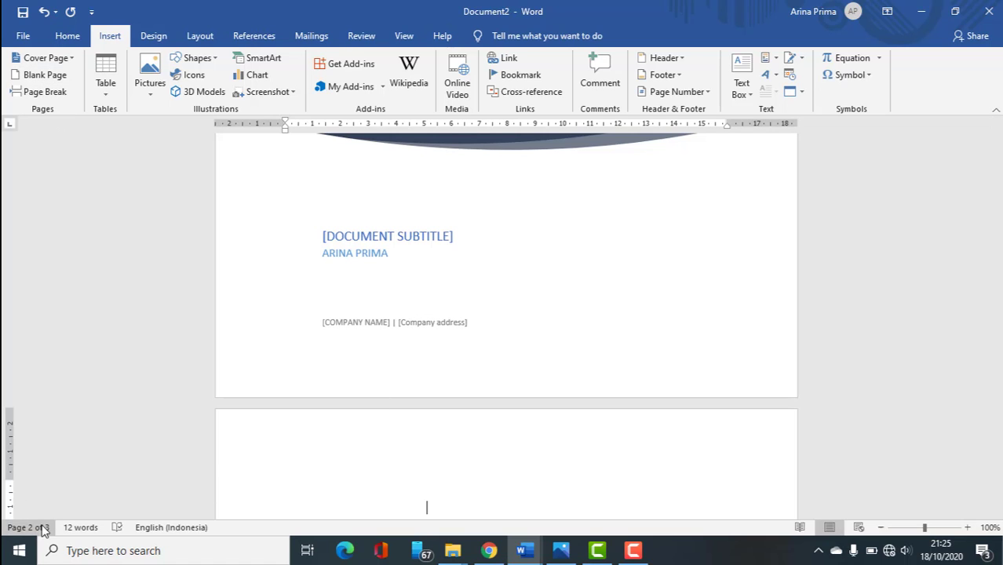
pyautogui.scroll(-2, 197, 457)
pyautogui.click(67, 35)
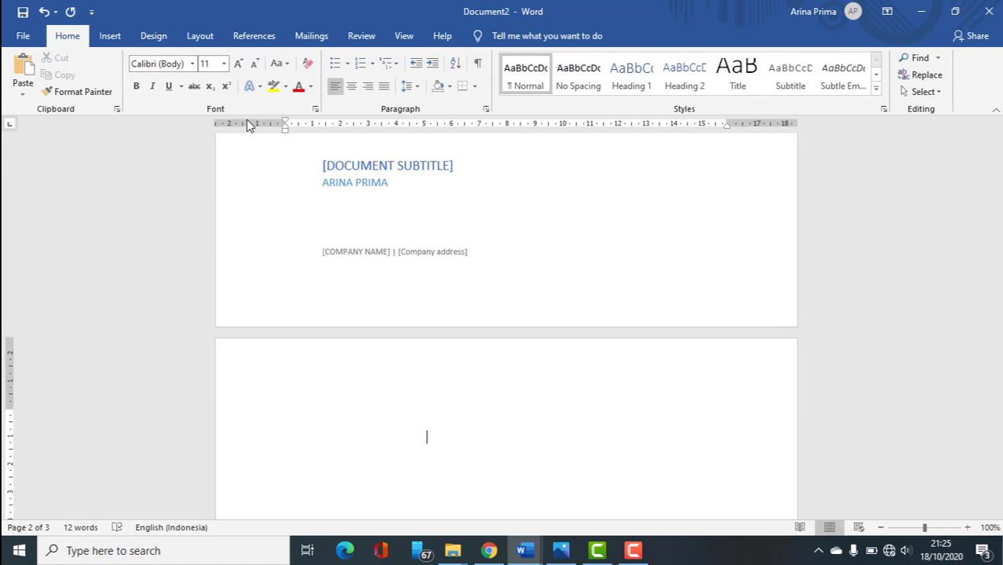
pyautogui.click(110, 36)
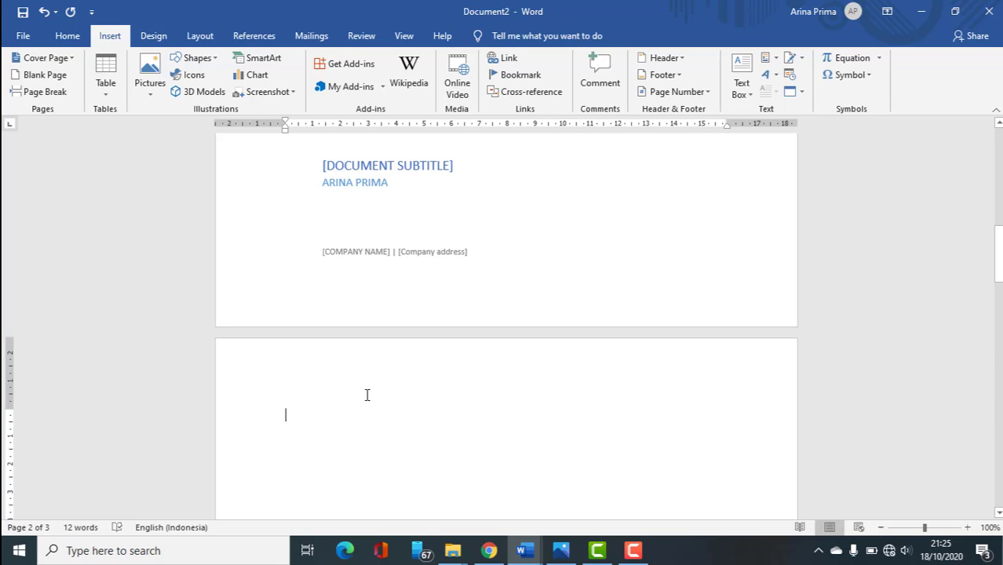
pyautogui.click(342, 394)
pyautogui.write('sfsggg')
pyautogui.click(33, 93)
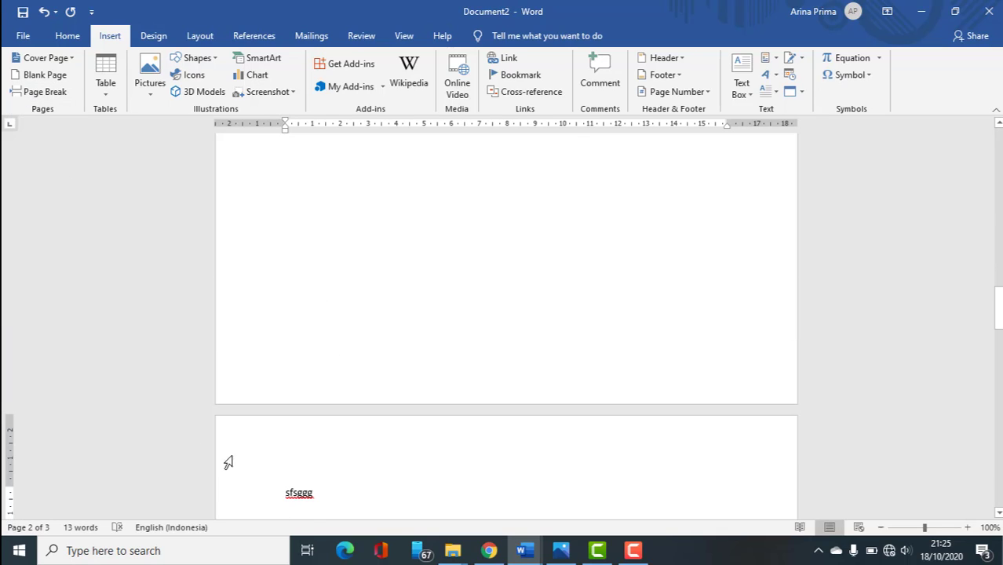
pyautogui.moveTo(286, 495); pyautogui.dragTo(320, 494)
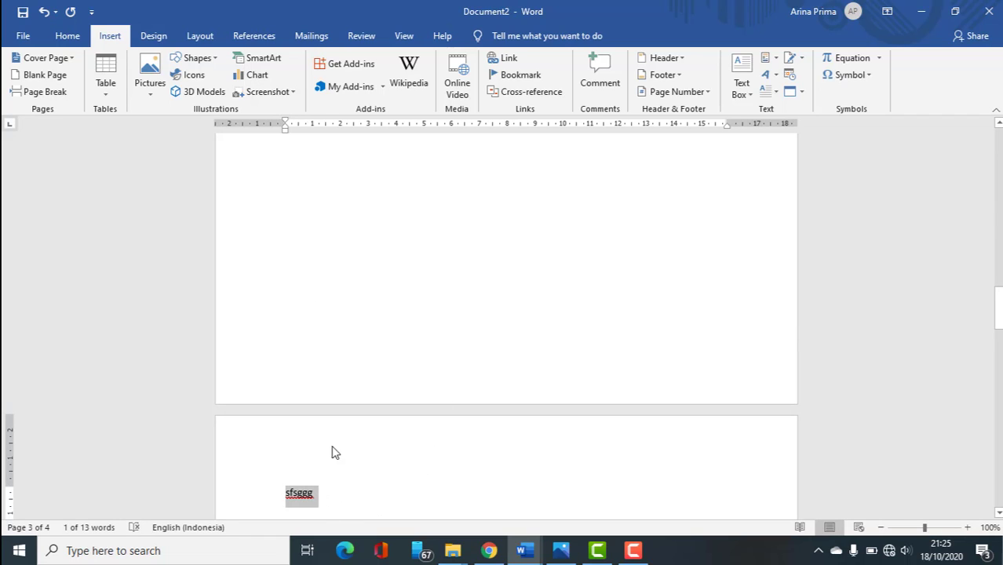
pyautogui.scroll(3, 336, 457)
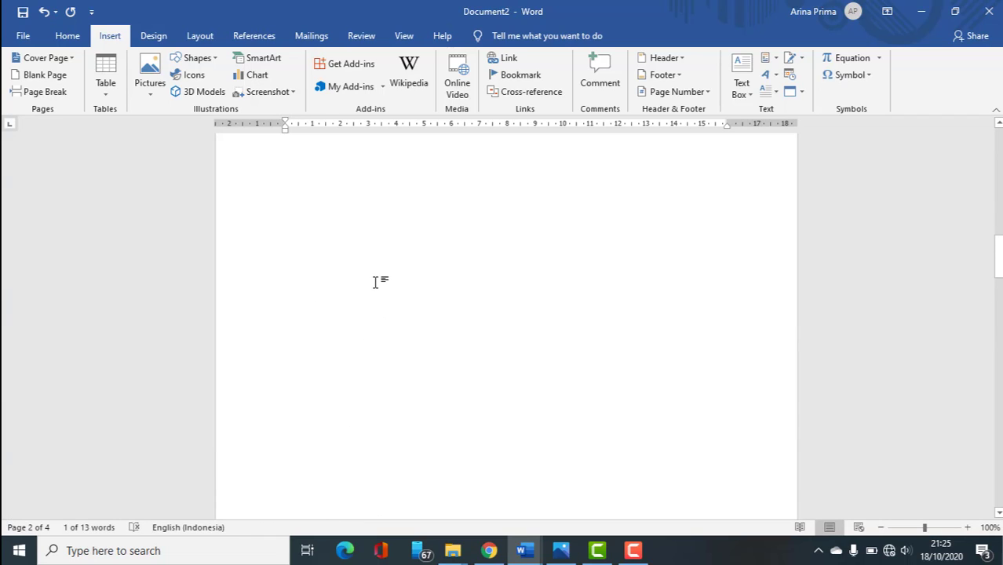
# Step: Open the settings for a new table at the start of page 2, with 5 columns and 2 rows
pyautogui.click(385, 210)
pyautogui.scroll(3, 390, 227)
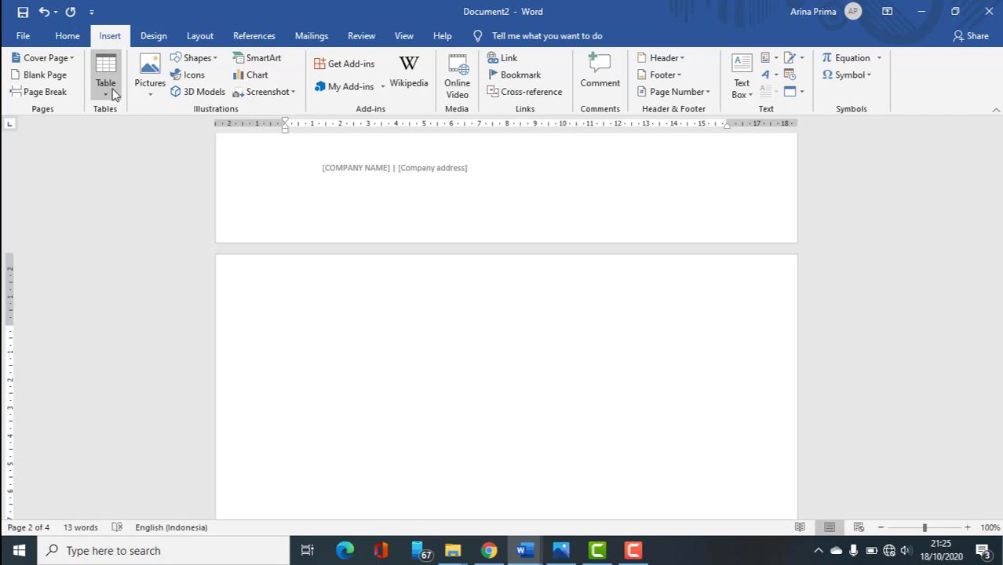
pyautogui.click(300, 302)
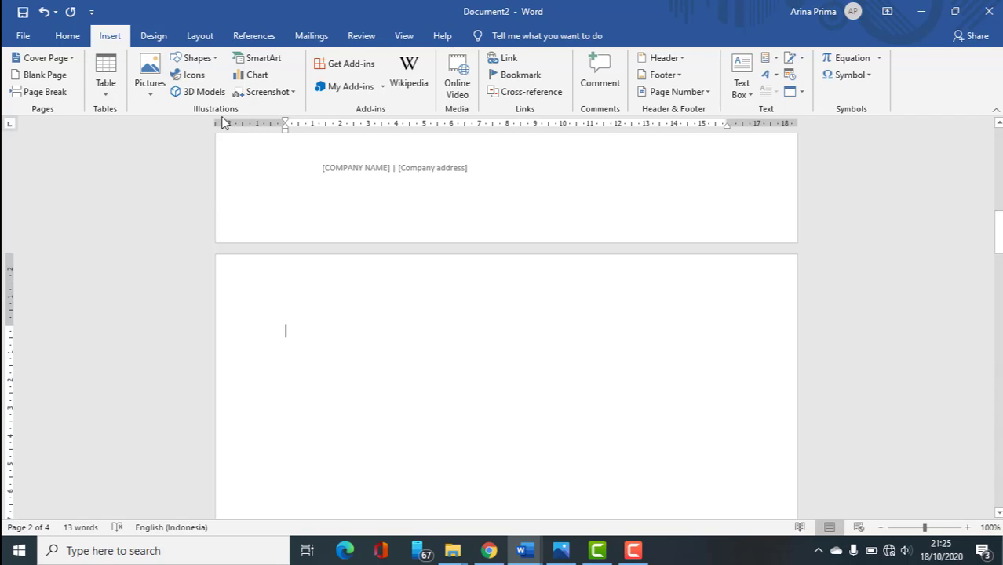
pyautogui.click(110, 96)
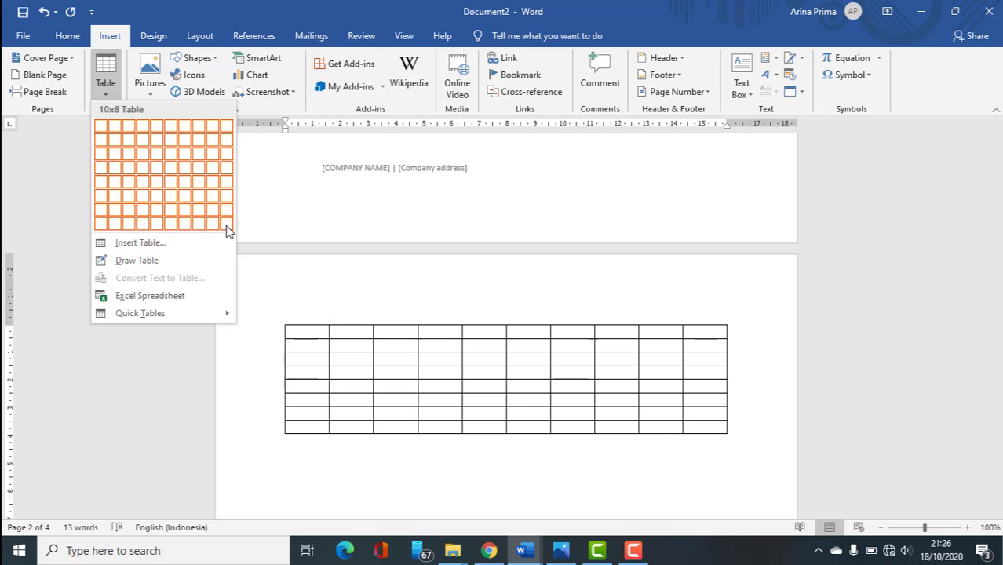
pyautogui.click(122, 250)
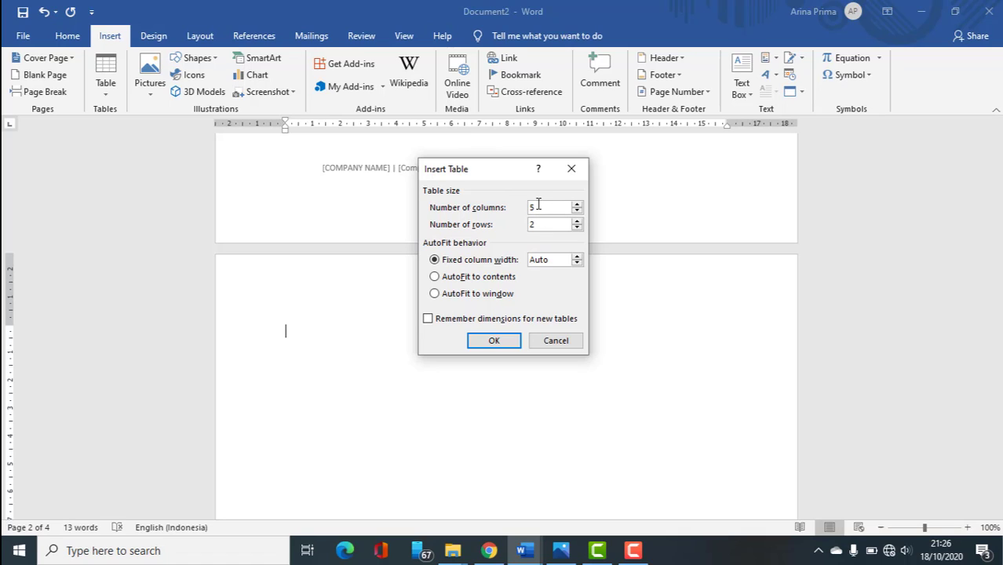
pyautogui.click(550, 206)
pyautogui.doubleClick(533, 226)
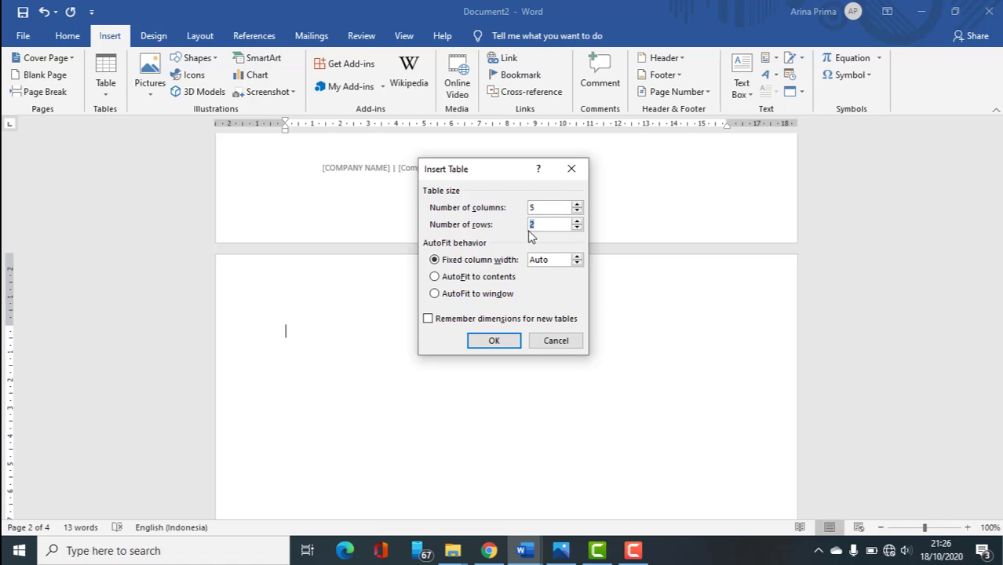
pyautogui.click(506, 347)
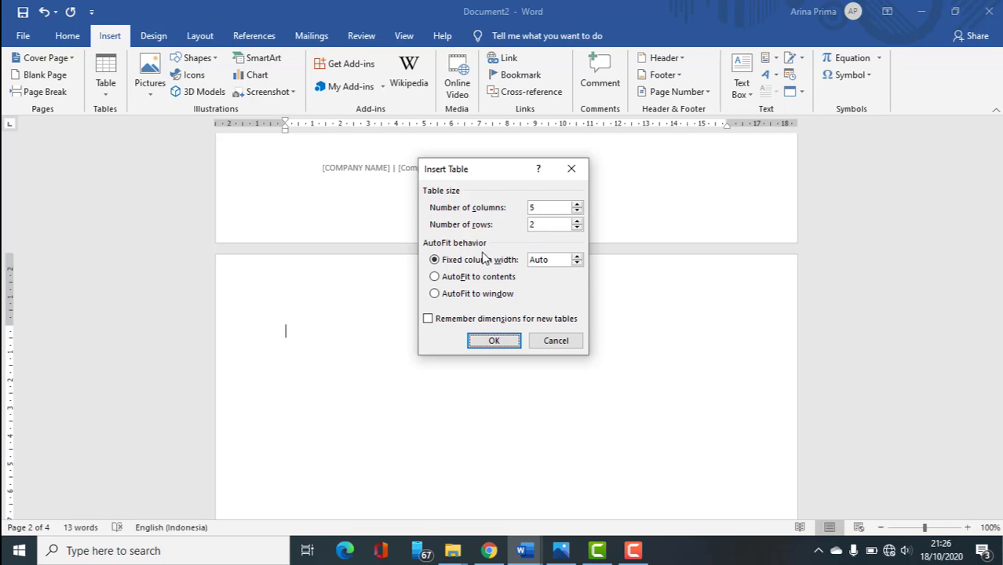
# Step: Insert the 5-column, 2-row table with the fixed column width set to Auto
pyautogui.click(577, 257)
pyautogui.click(578, 258)
pyautogui.click(578, 266)
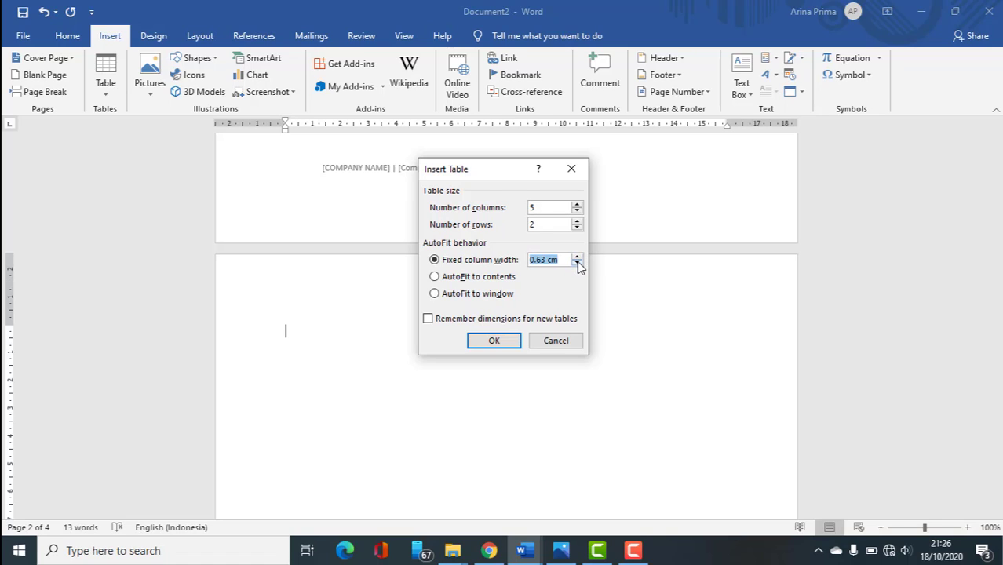
pyautogui.click(577, 256)
pyautogui.click(577, 257)
pyautogui.click(578, 266)
pyautogui.click(495, 344)
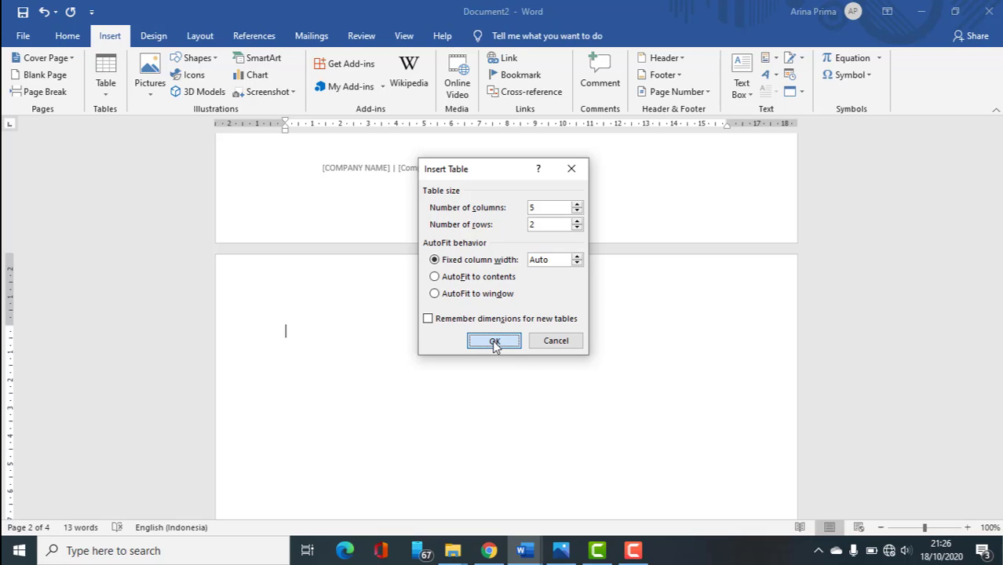
pyautogui.click(494, 344)
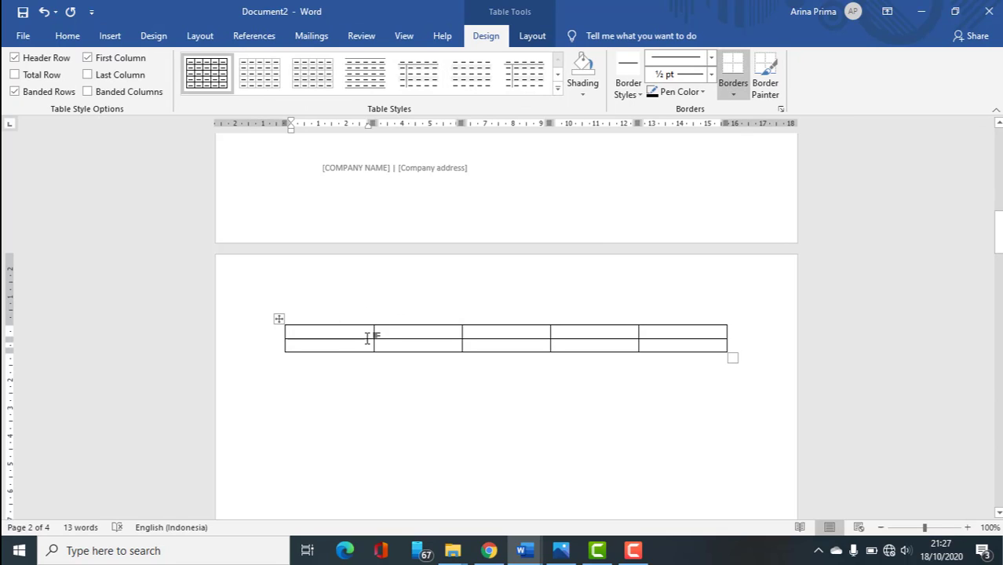
# Step: Narrow the table's first column to about 1.5 cm and size the second column to about 3.3 cm
pyautogui.moveTo(374, 334); pyautogui.dragTo(700, 346)
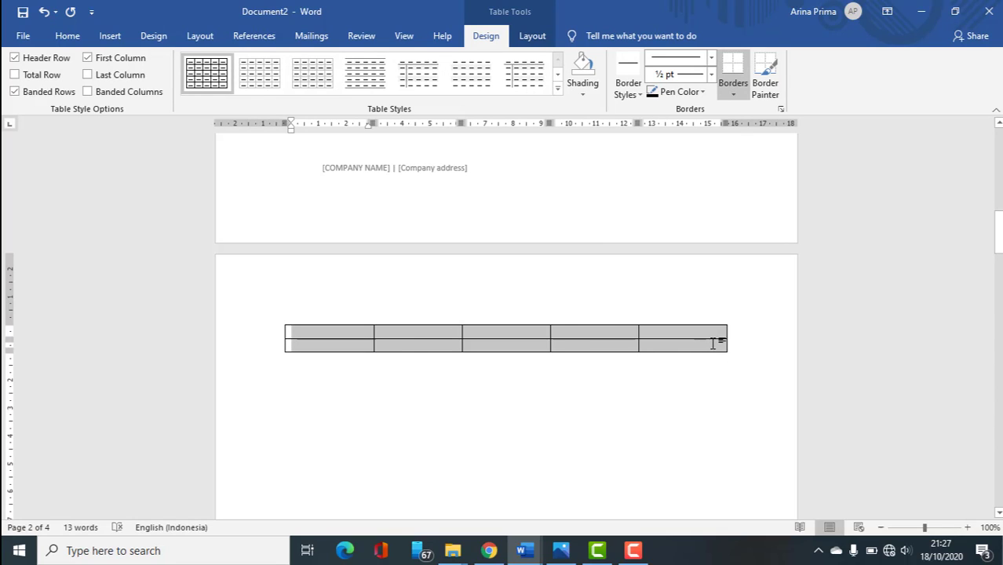
pyautogui.click(357, 333)
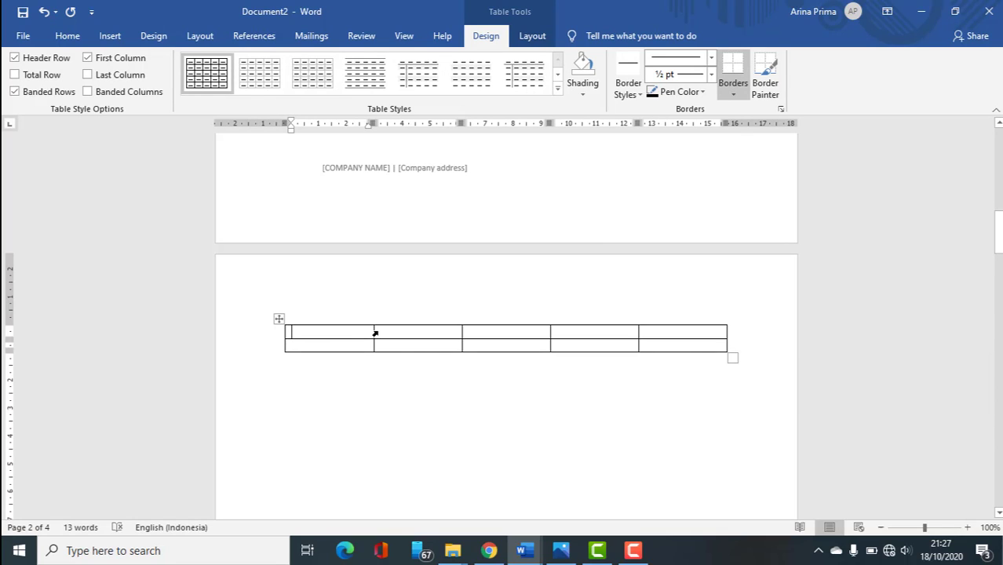
pyautogui.moveTo(374, 331); pyautogui.dragTo(326, 336)
pyautogui.moveTo(462, 336); pyautogui.dragTo(417, 336)
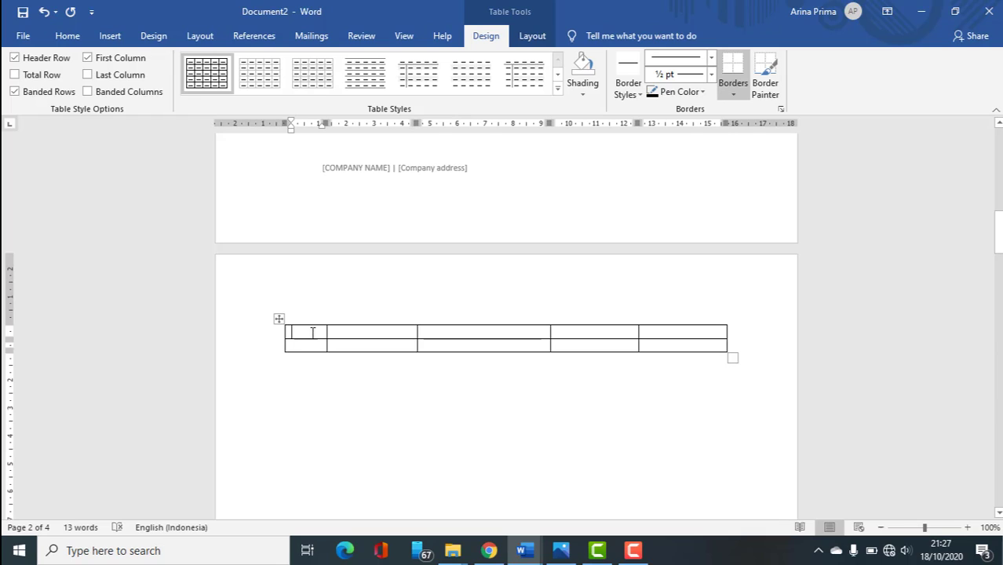
# Step: Enter the headings "No", "Nama Brand" and "Data Penjualan" in the first three cells of the table's top row
pyautogui.write('N')
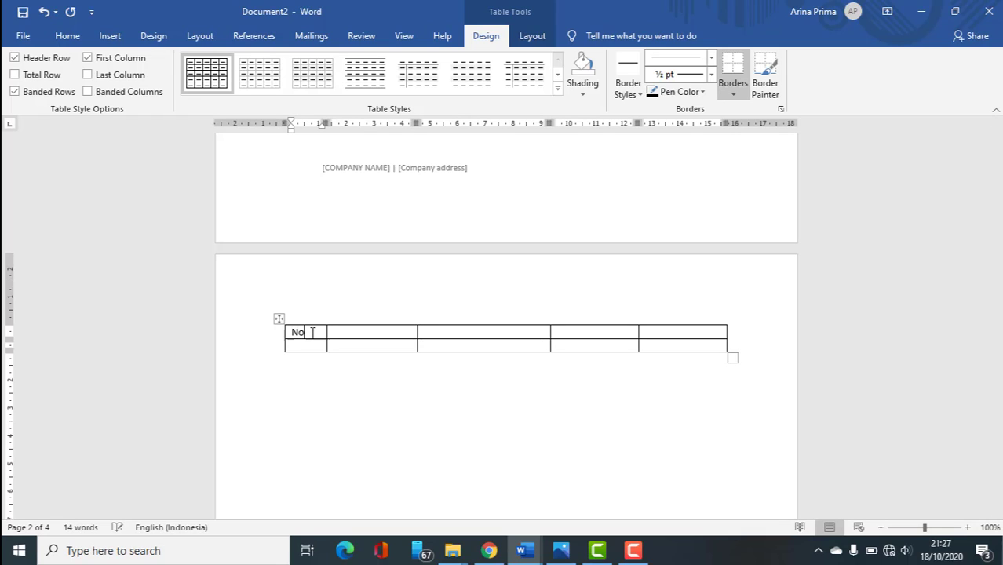
pyautogui.write('o')
pyautogui.press('Tab')
pyautogui.write('Nam')
pyautogui.press('Tab')
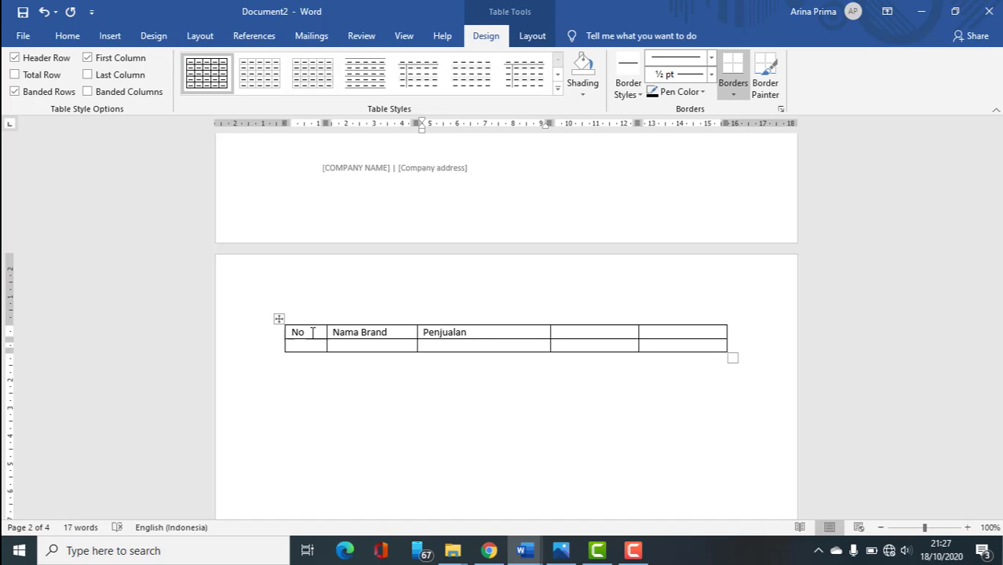
pyautogui.click(423, 331)
pyautogui.write('Data')
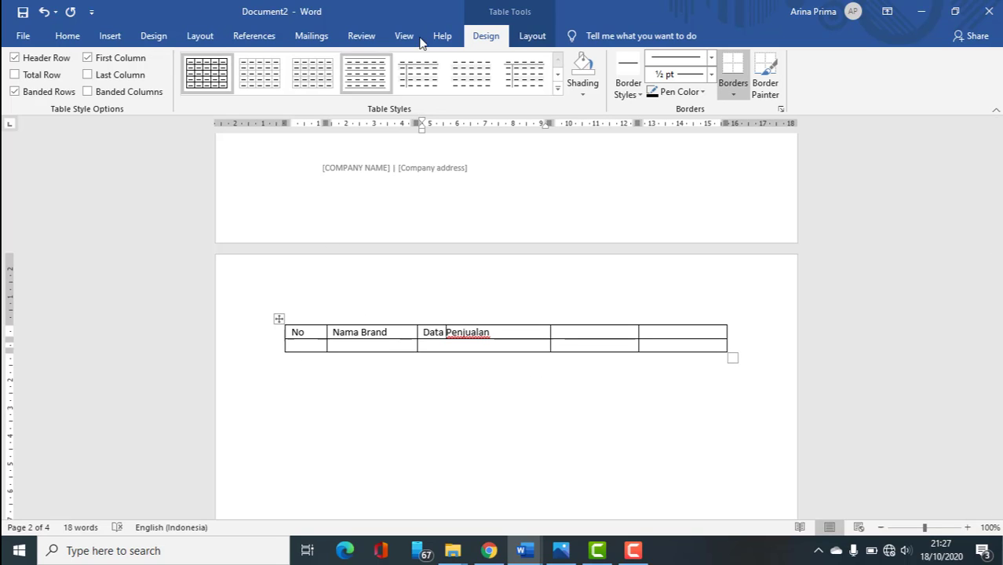
# Step: Apply the blue grid table style with a solid header row and banded rows to the table
pyautogui.click(313, 332)
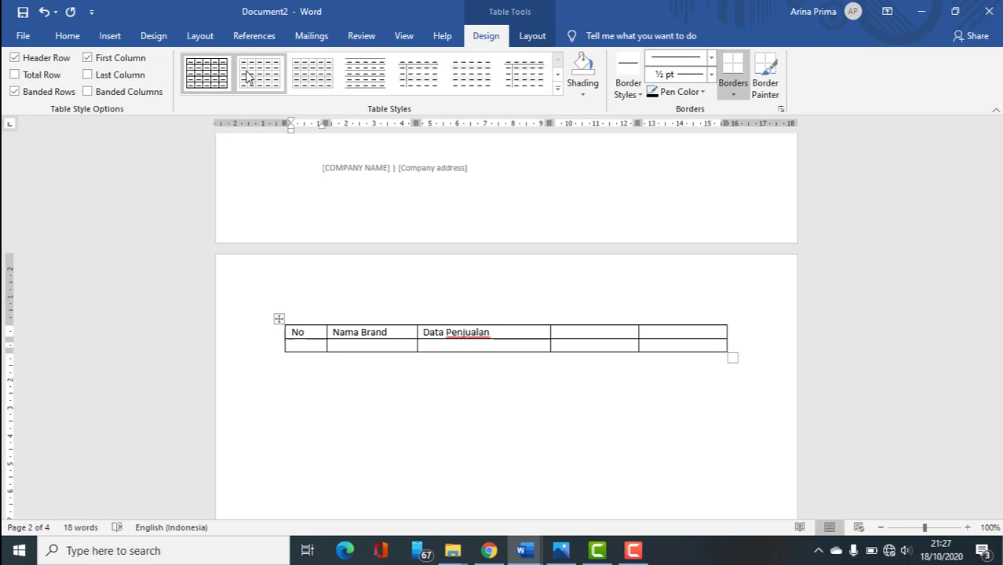
pyautogui.click(557, 89)
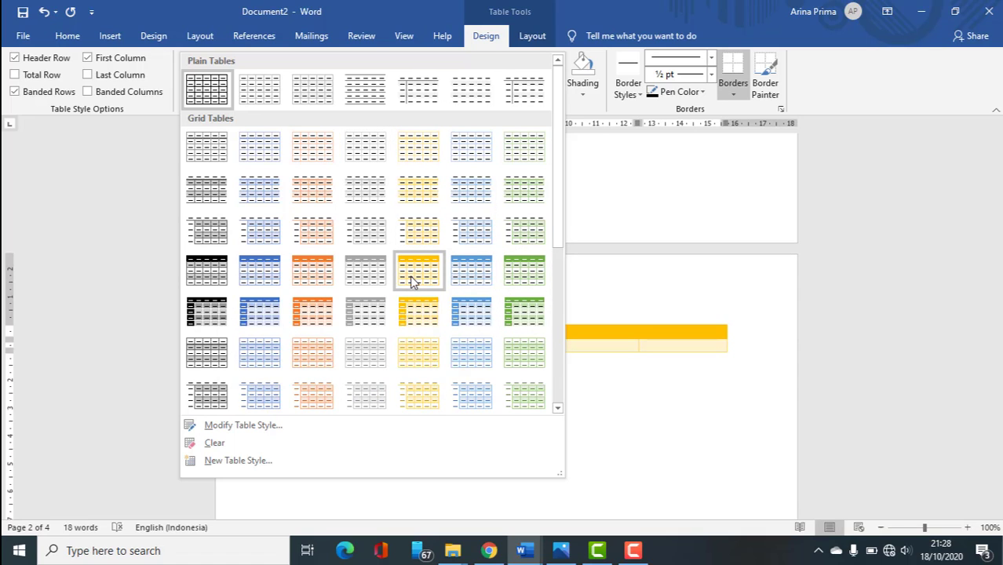
pyautogui.click(271, 284)
pyautogui.click(470, 348)
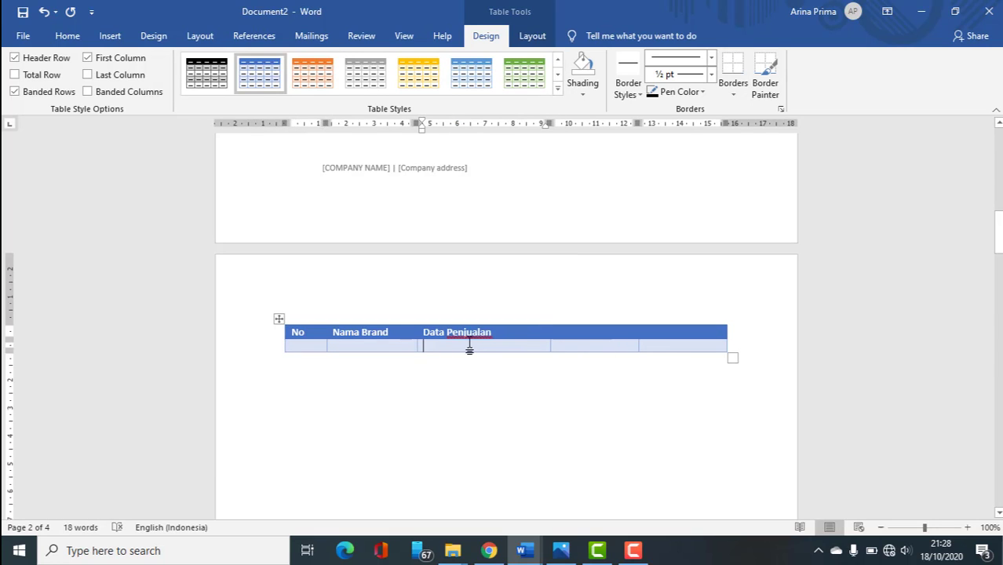
# Step: Try the light gold grid style on the table and settle on Grid Table 1 Light - Accent 5
pyautogui.click(557, 88)
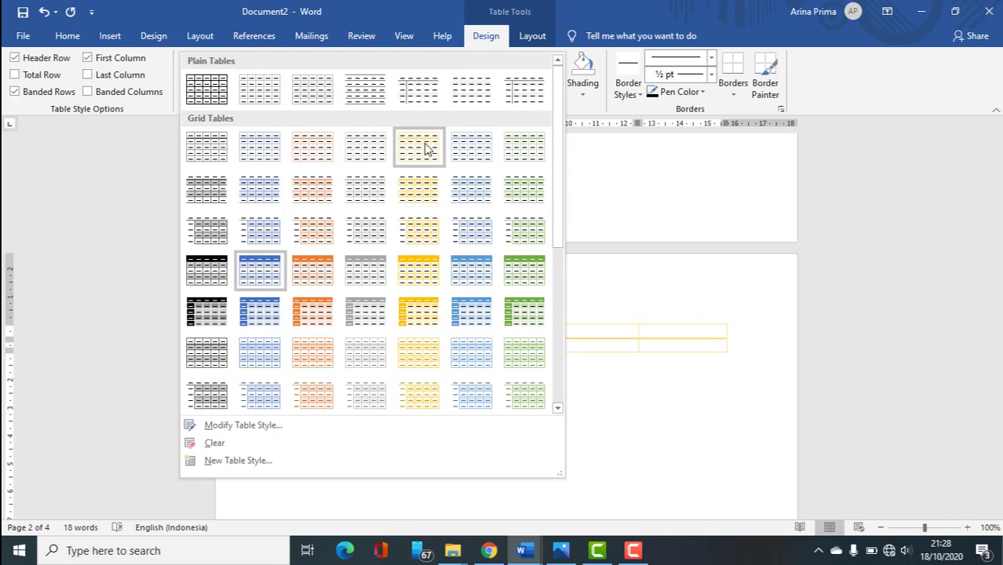
pyautogui.press('Escape')
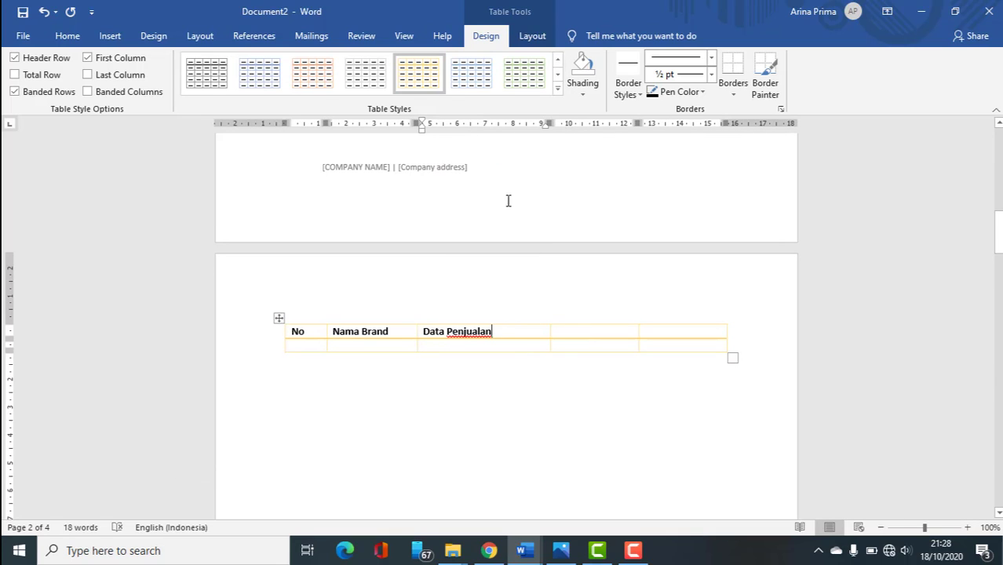
pyautogui.click(488, 75)
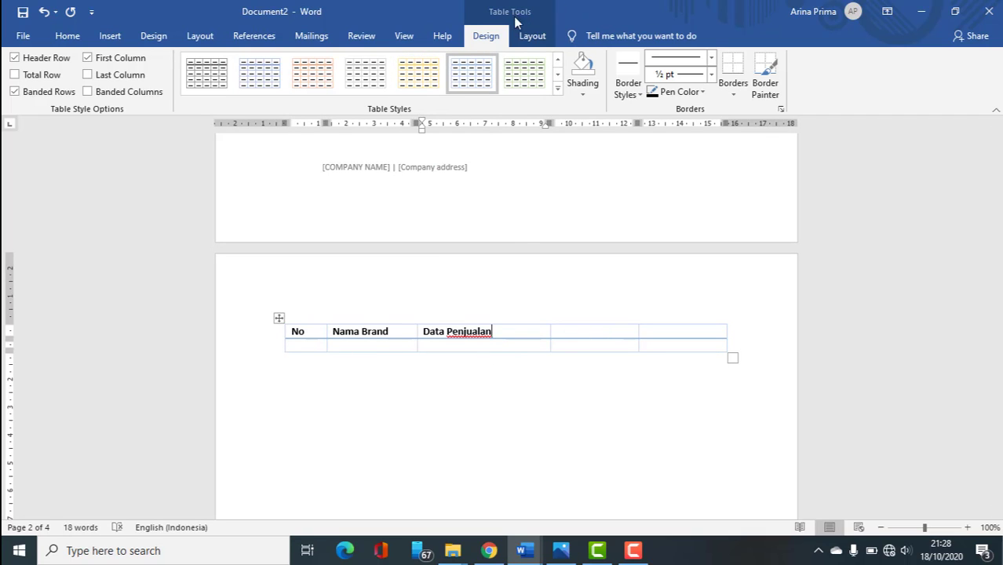
# Step: Shade the "No" header cell with a medium blue-gray theme color
pyautogui.click(583, 92)
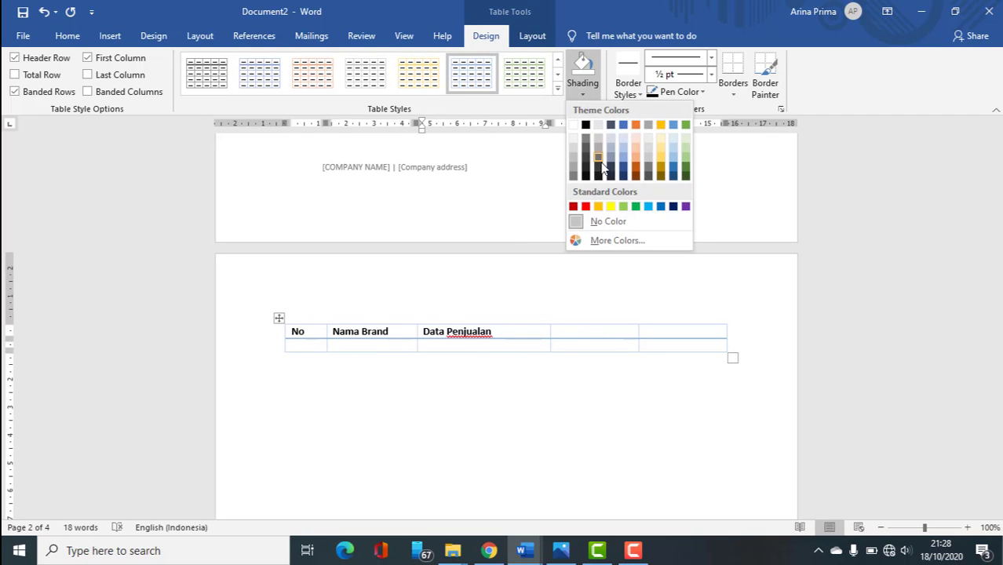
pyautogui.click(301, 334)
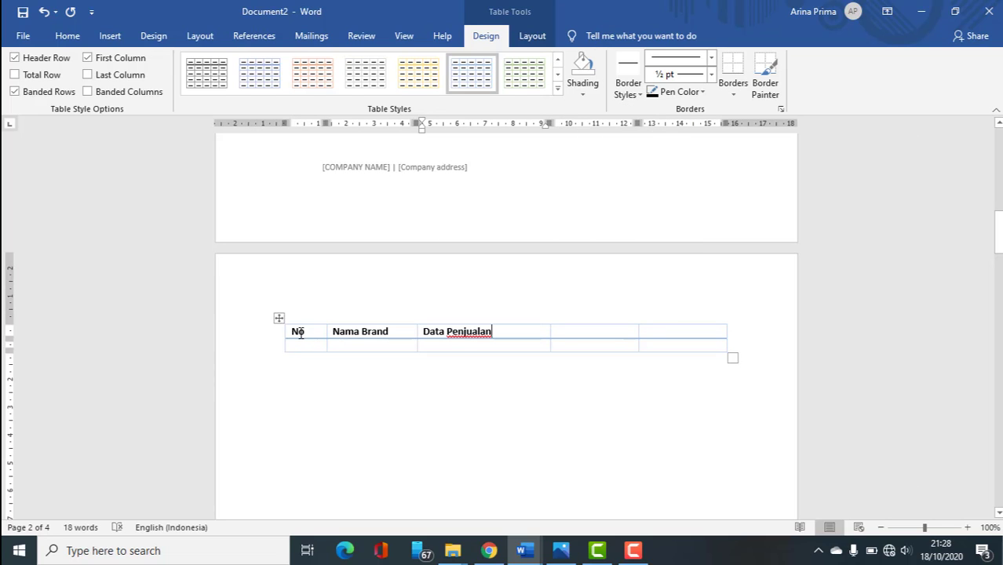
pyautogui.moveTo(292, 334); pyautogui.dragTo(684, 332)
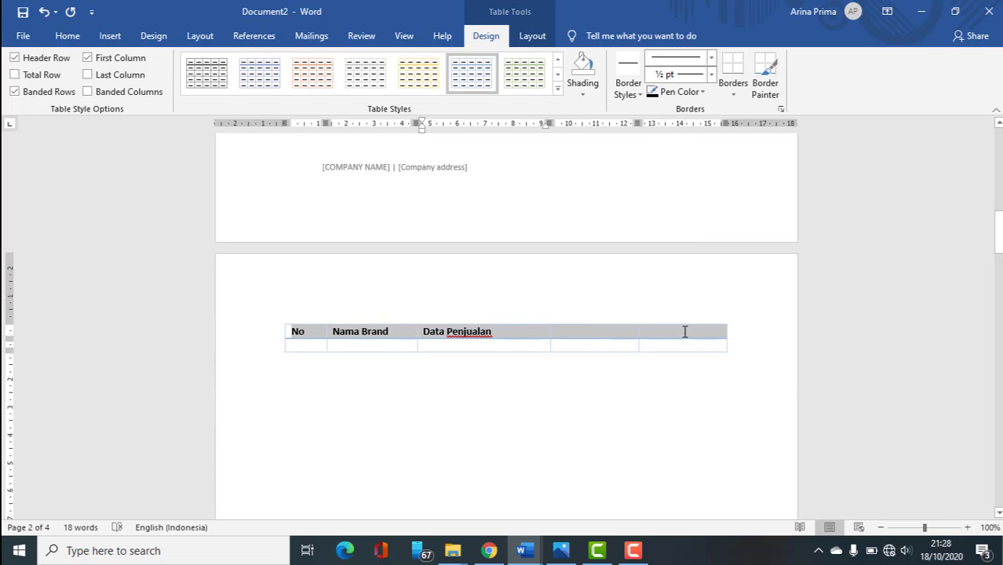
pyautogui.click(306, 334)
pyautogui.moveTo(292, 334); pyautogui.dragTo(308, 331)
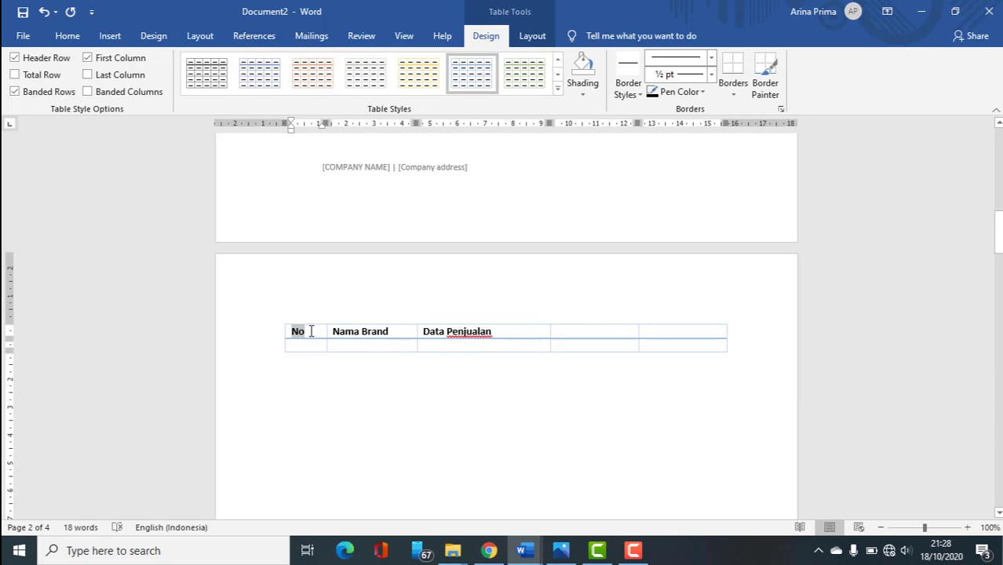
pyautogui.click(582, 92)
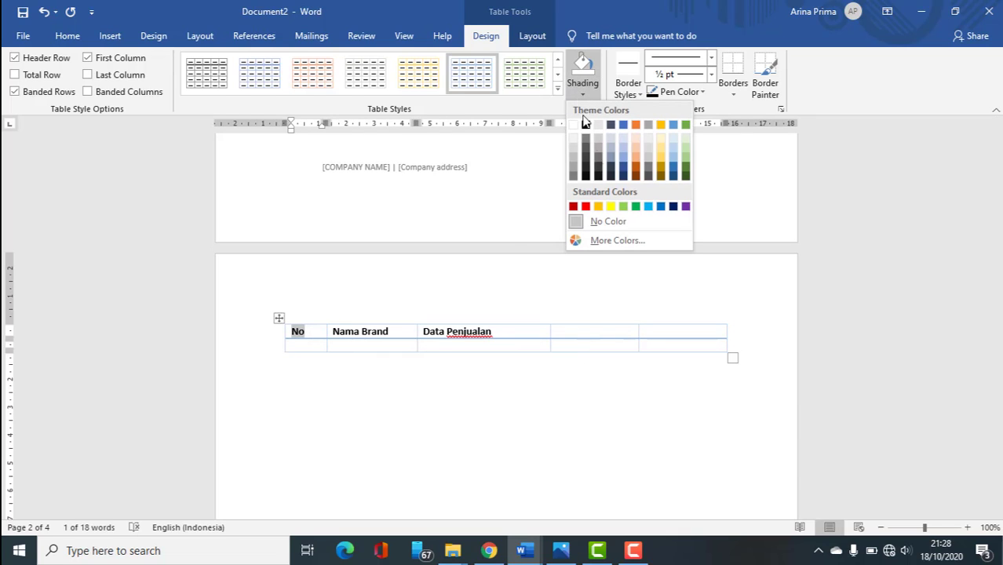
pyautogui.click(610, 157)
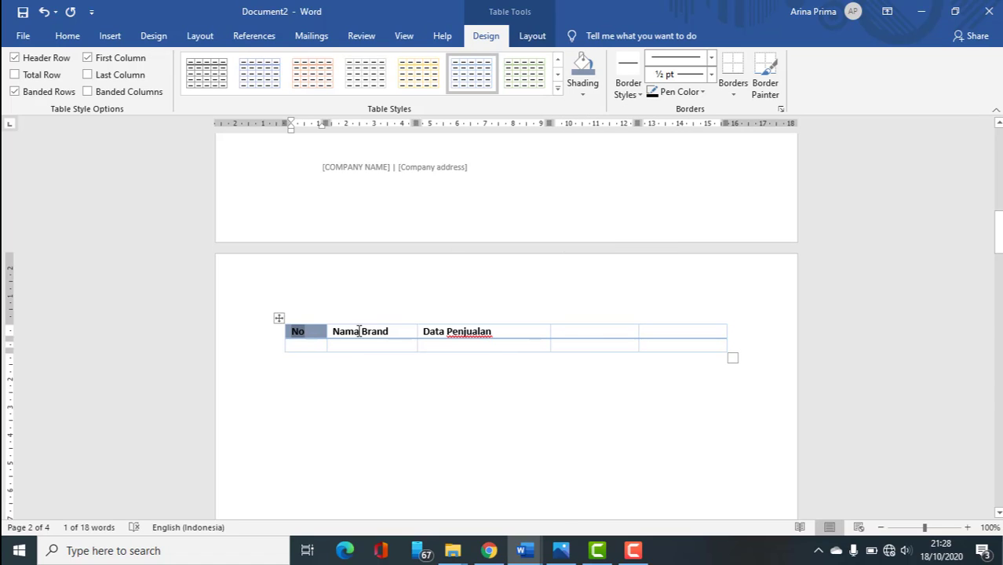
# Step: Apply the same blue-gray shading to the four remaining header cells
pyautogui.click(358, 334)
pyautogui.click(583, 75)
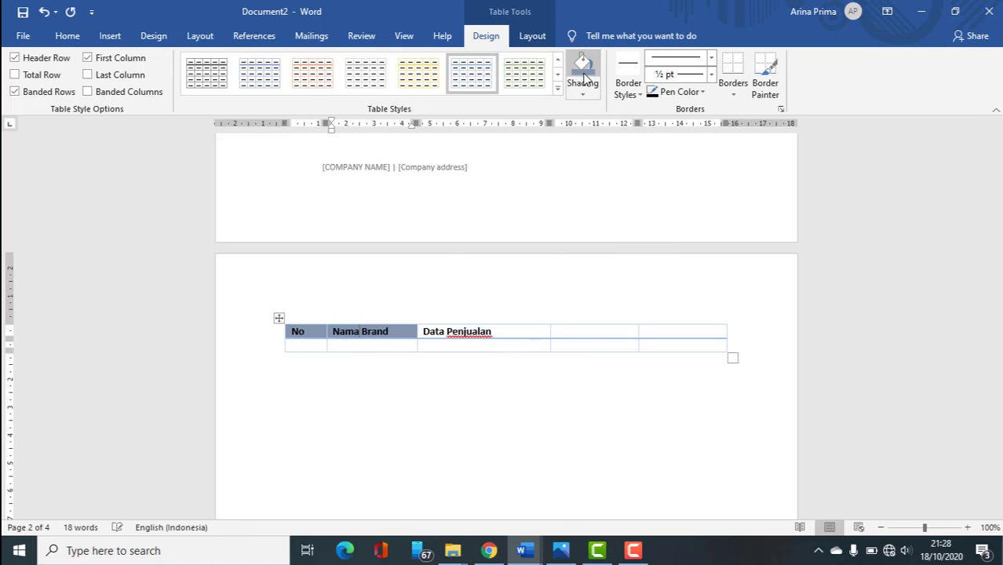
pyautogui.click(454, 331)
pyautogui.click(584, 69)
pyautogui.click(575, 333)
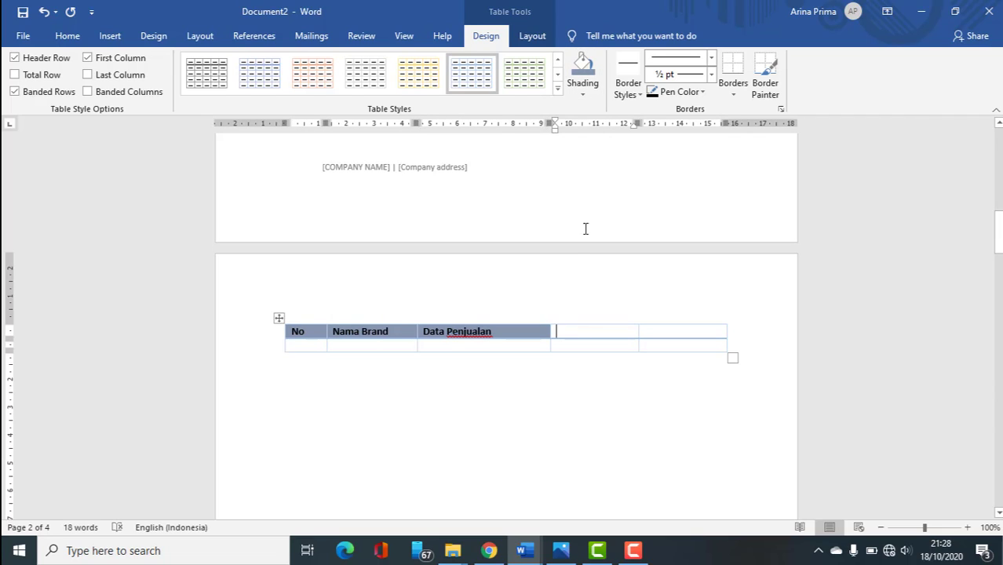
pyautogui.click(595, 65)
pyautogui.click(666, 329)
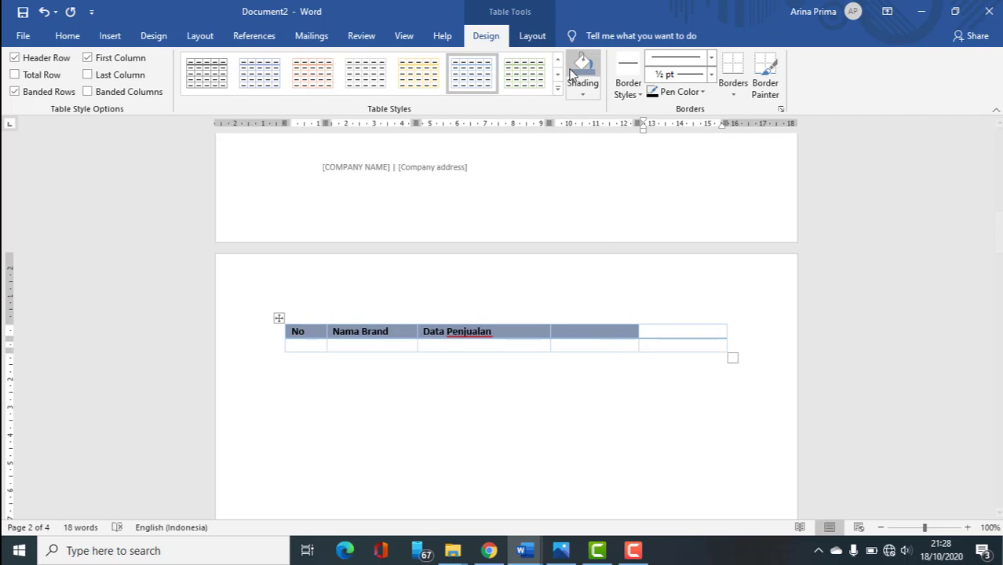
pyautogui.click(582, 72)
# Step: Modify the current table style, basing it on Table List 4 and giving the whole table a light orange fill
pyautogui.click(557, 88)
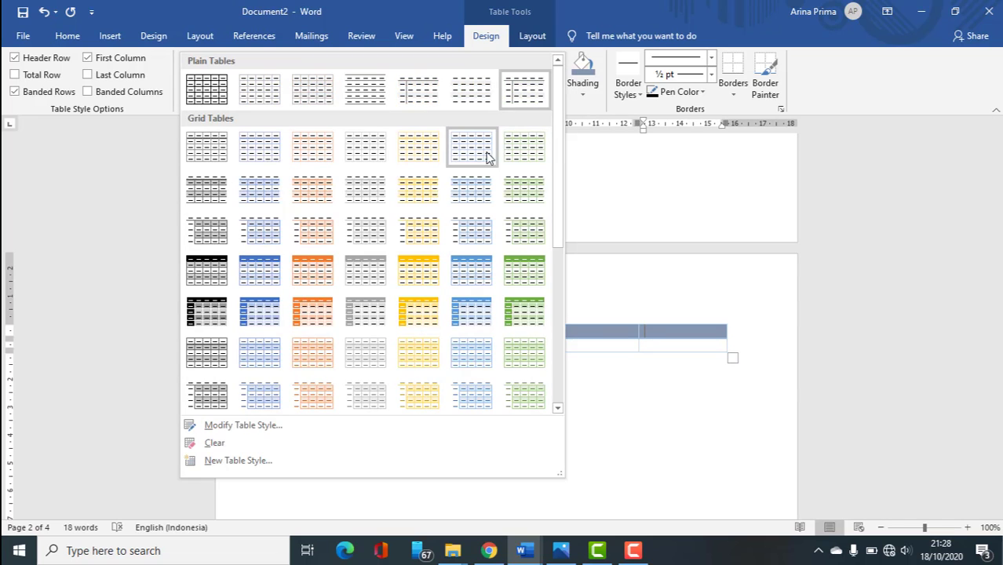
pyautogui.click(235, 425)
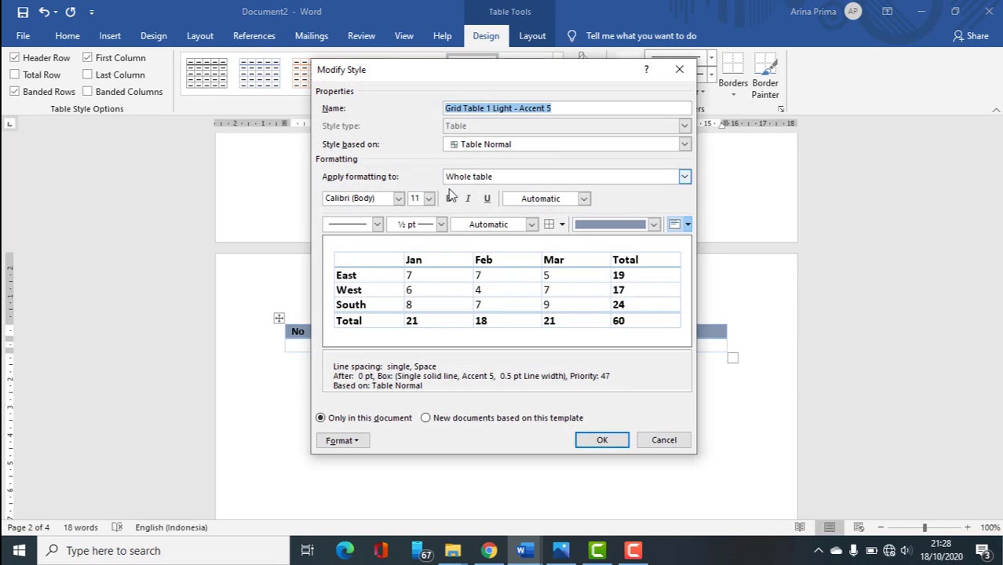
pyautogui.click(549, 181)
pyautogui.click(564, 108)
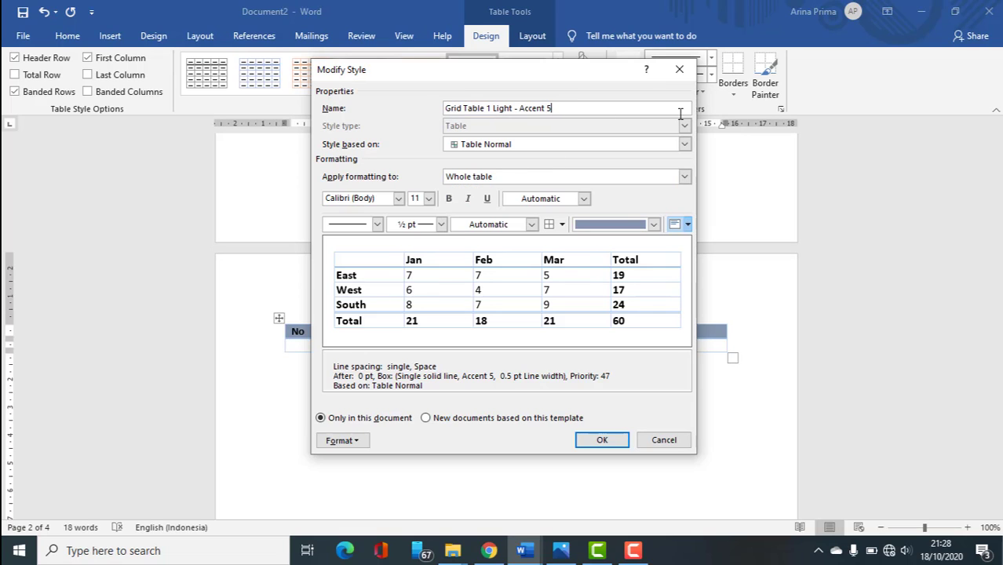
pyautogui.click(539, 144)
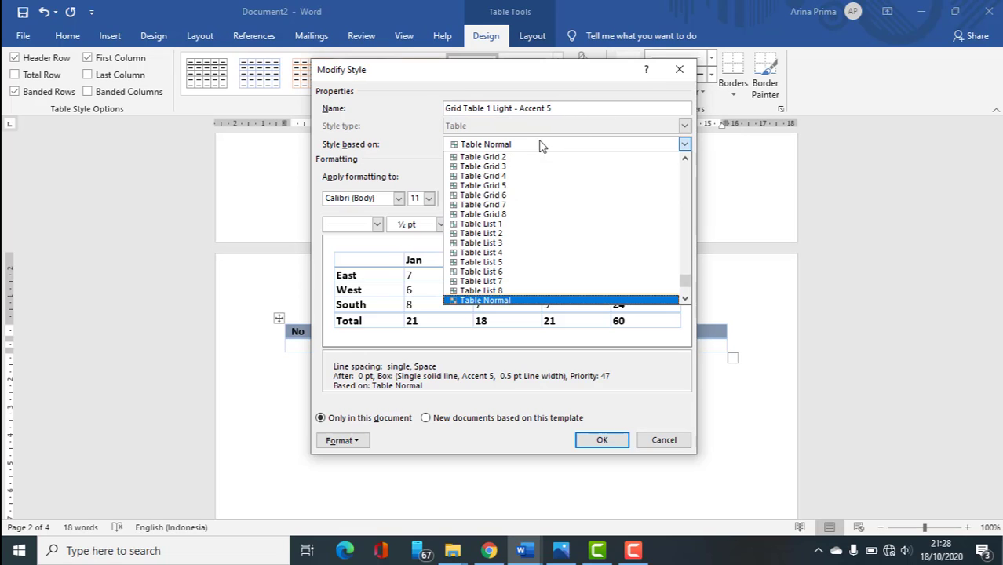
pyautogui.click(497, 252)
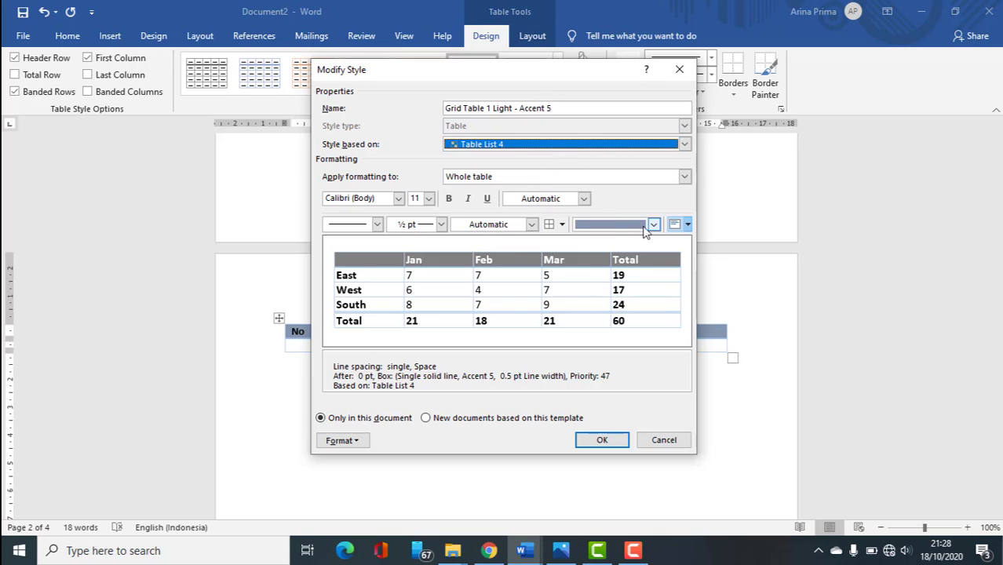
pyautogui.click(653, 224)
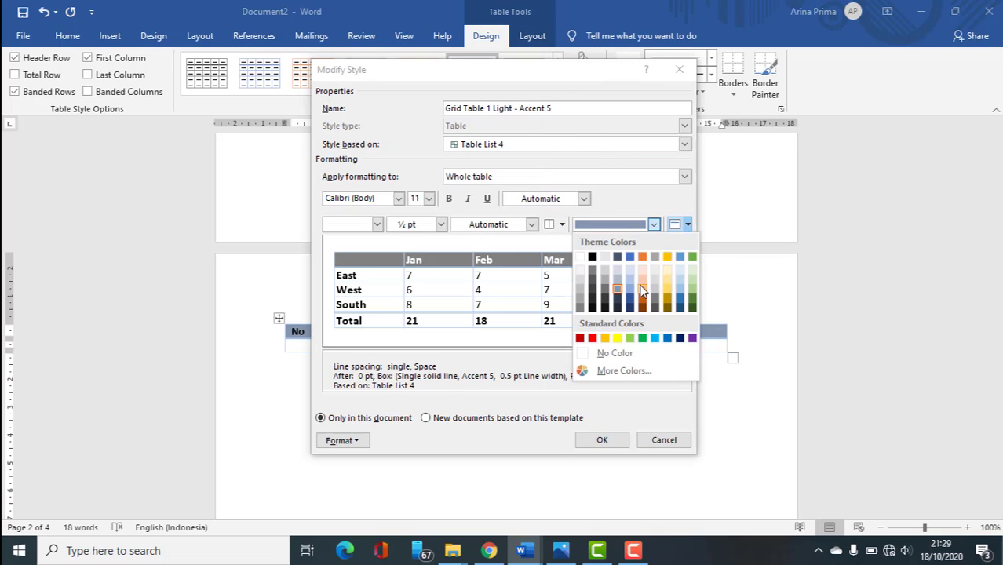
pyautogui.click(642, 289)
# Step: Try a 3 pt border weight in the table style, and reduce it to ¾ pt
pyautogui.click(531, 224)
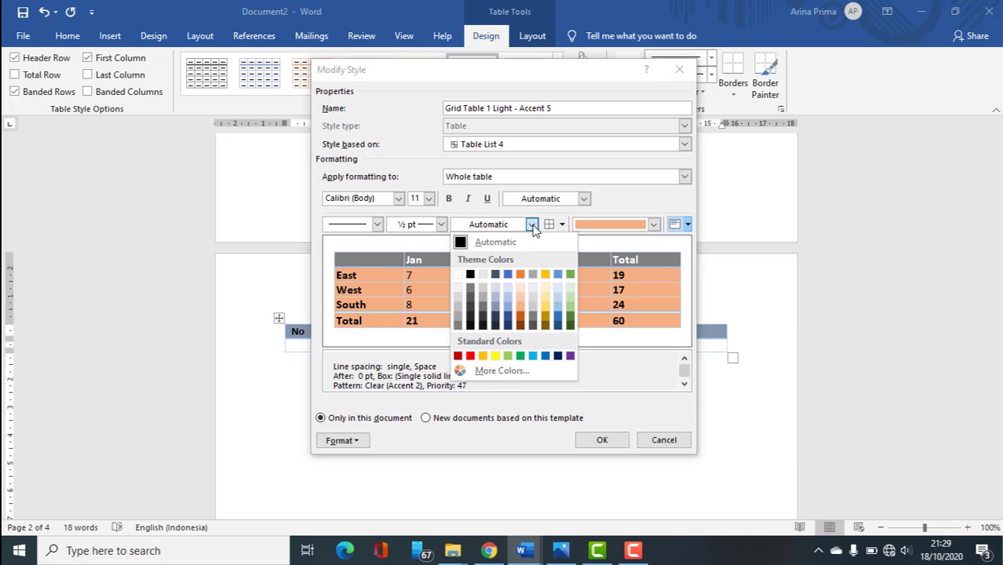
pyautogui.click(432, 226)
pyautogui.click(441, 224)
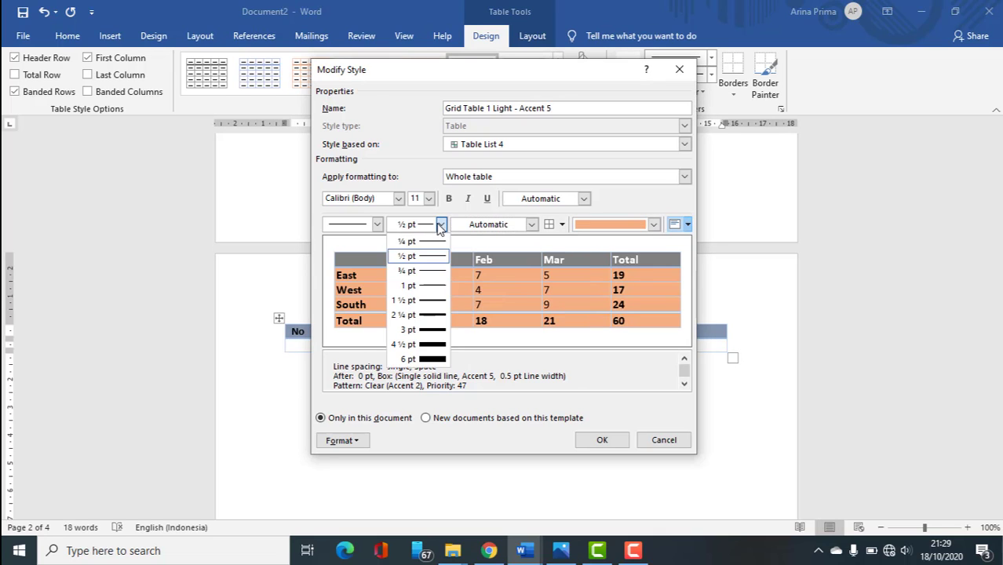
pyautogui.click(430, 330)
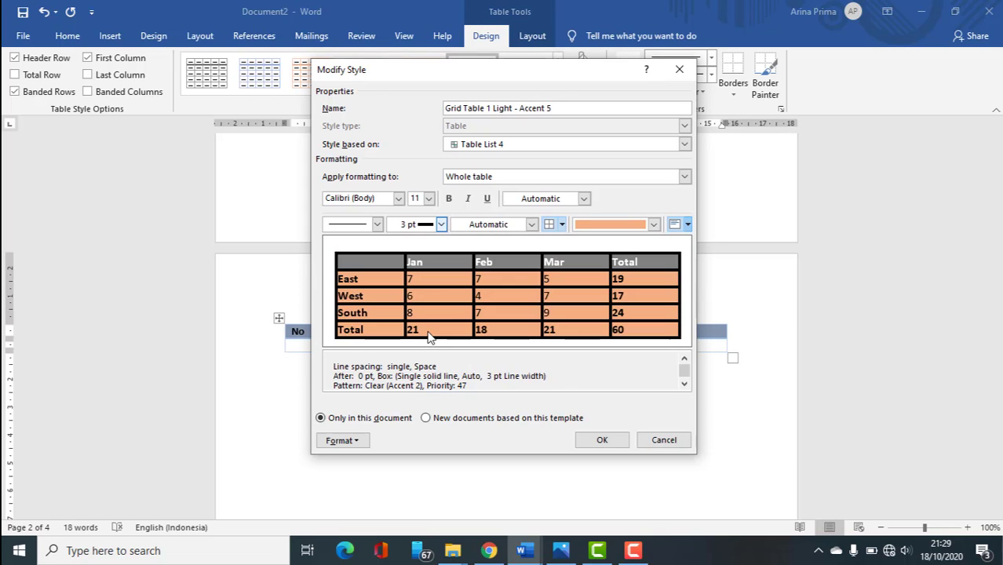
pyautogui.click(442, 225)
pyautogui.click(427, 271)
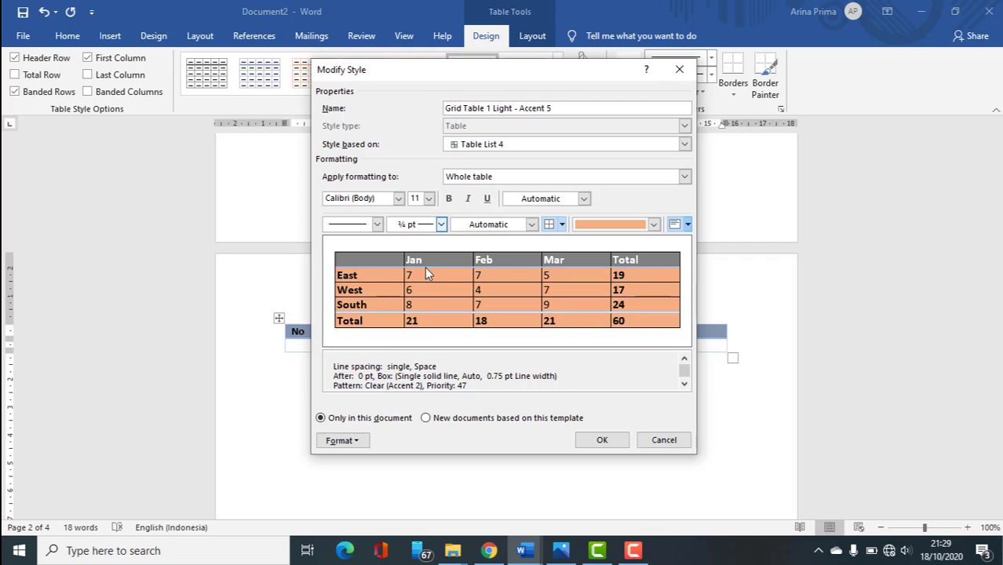
# Step: Set the table style's font to Bodoni MT
pyautogui.click(398, 199)
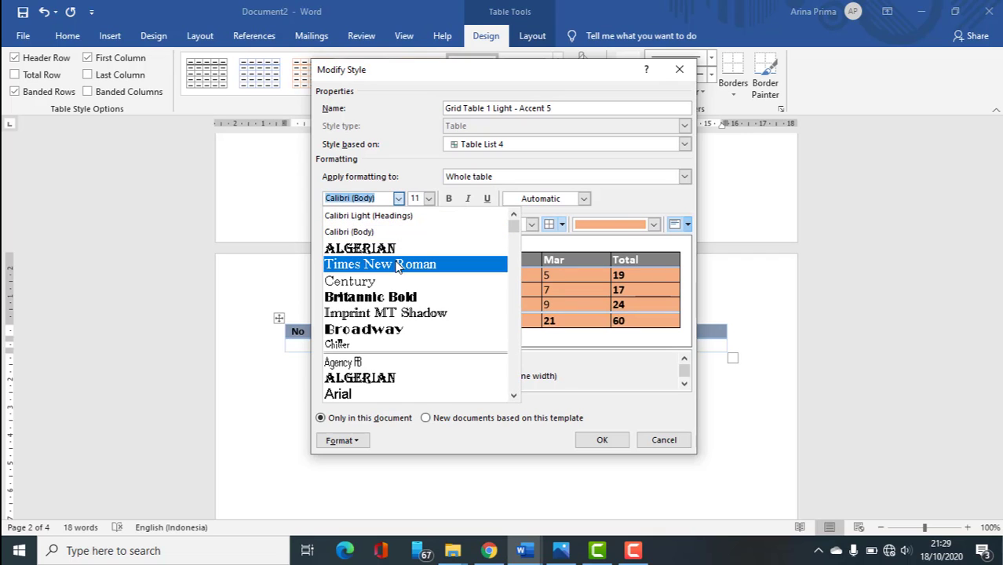
pyautogui.scroll(-1, 378, 312)
pyautogui.scroll(-4, 379, 312)
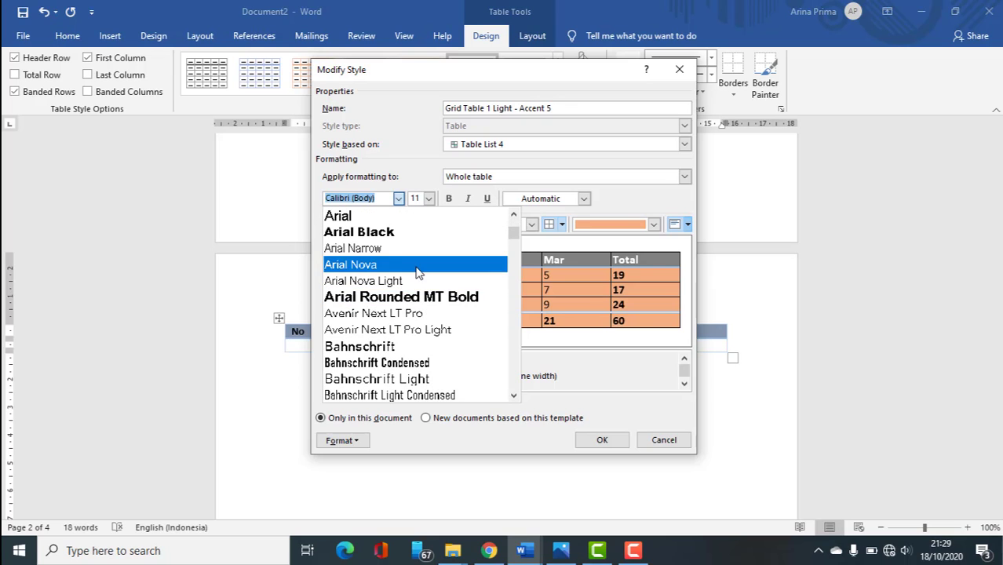
pyautogui.scroll(-6, 421, 383)
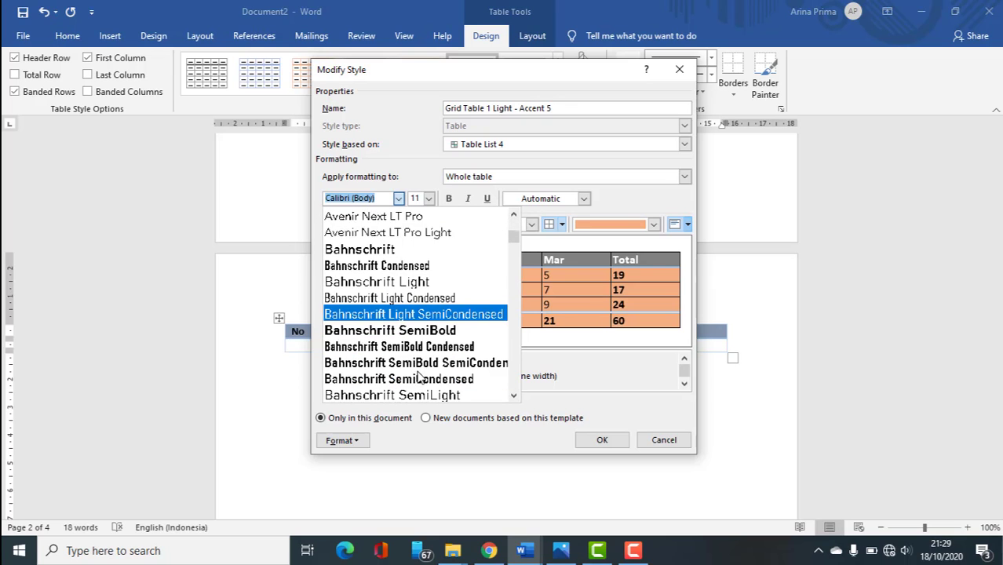
pyautogui.scroll(-1, 396, 369)
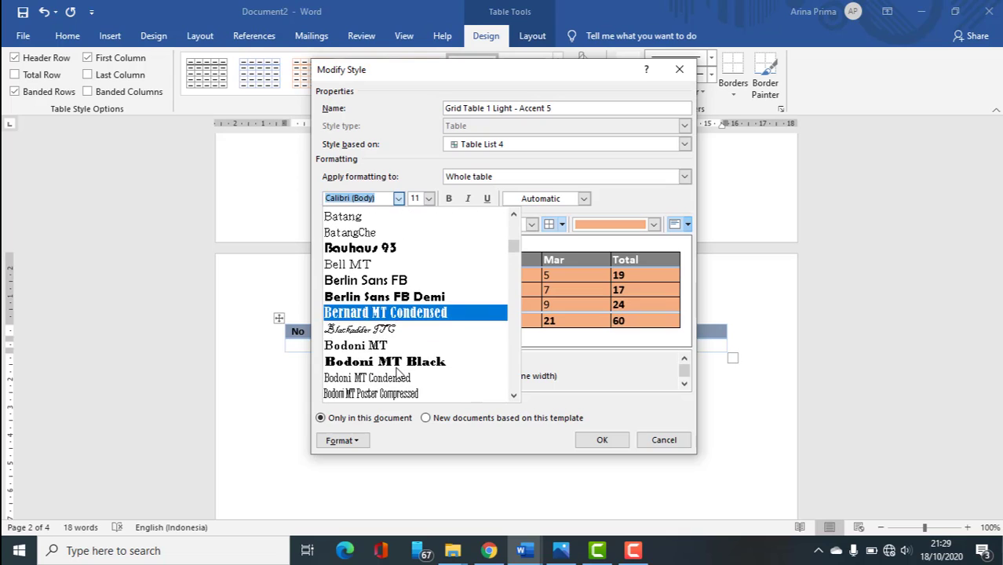
pyautogui.click(396, 346)
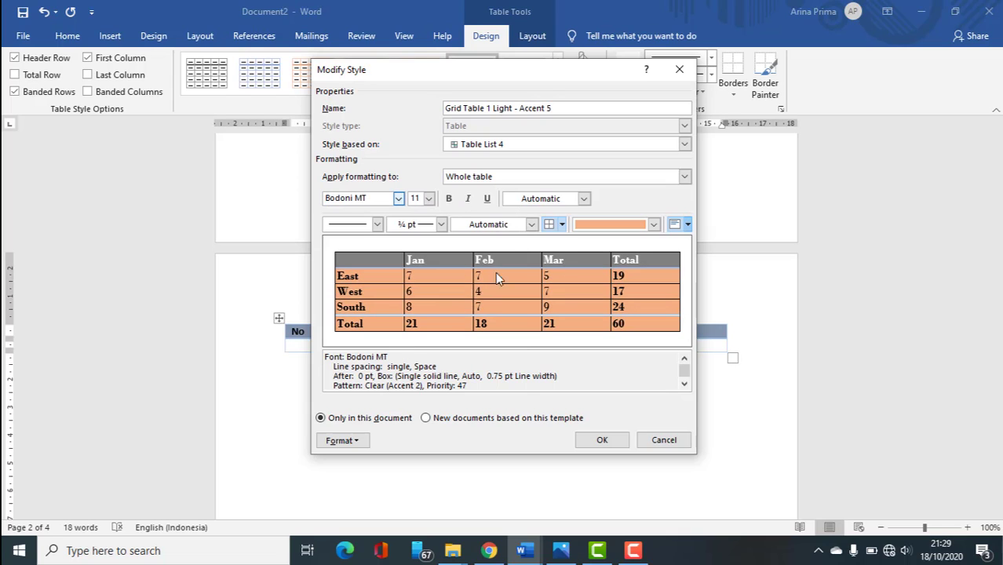
# Step: Change the border line of the table style to triple solid lines
pyautogui.click(377, 225)
pyautogui.click(376, 225)
pyautogui.click(377, 225)
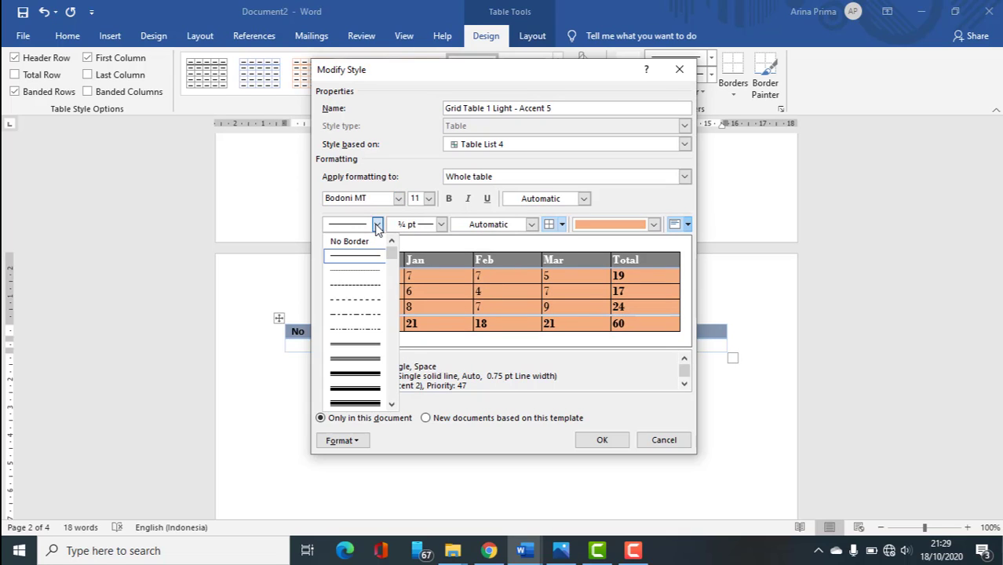
pyautogui.click(355, 359)
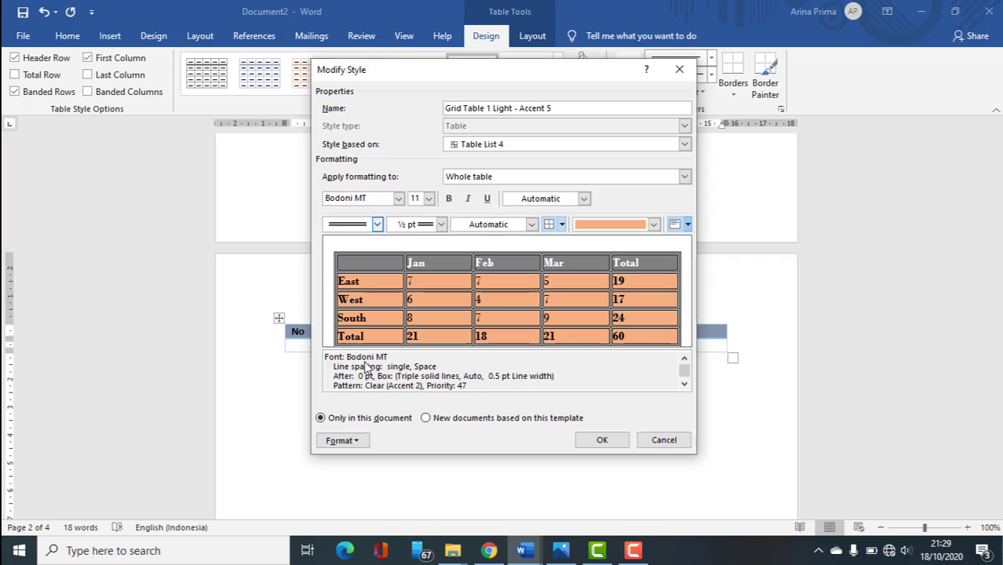
# Step: Try a 3 pt dash dot (stroked) border line in the table style and set the border colour to dark orange
pyautogui.click(377, 225)
pyautogui.scroll(-4, 361, 377)
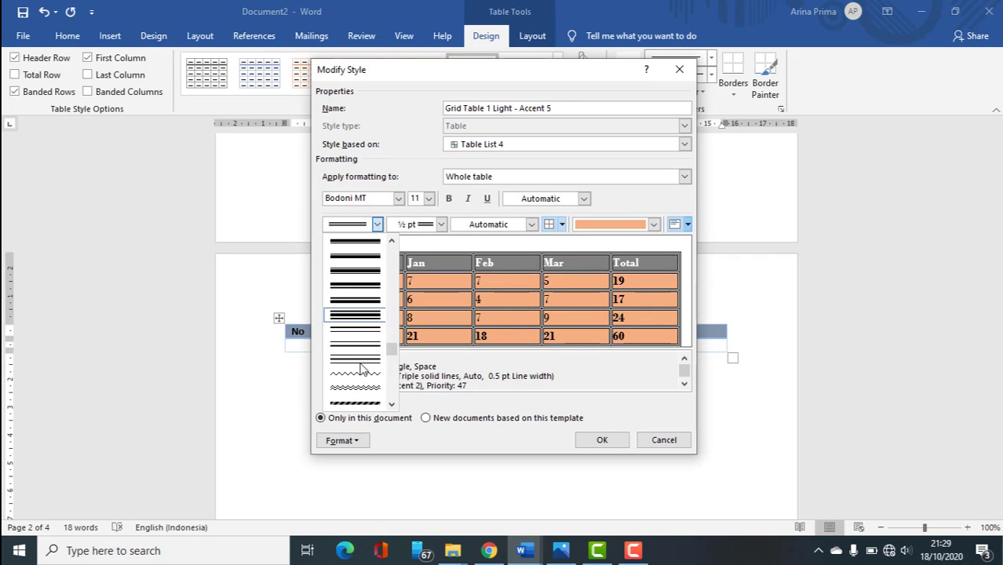
pyautogui.click(357, 402)
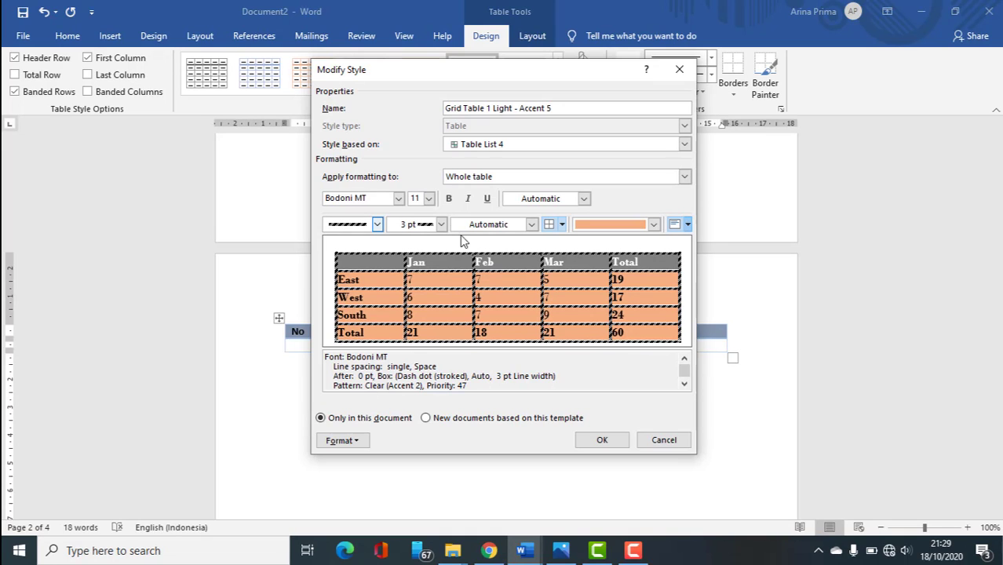
pyautogui.click(441, 225)
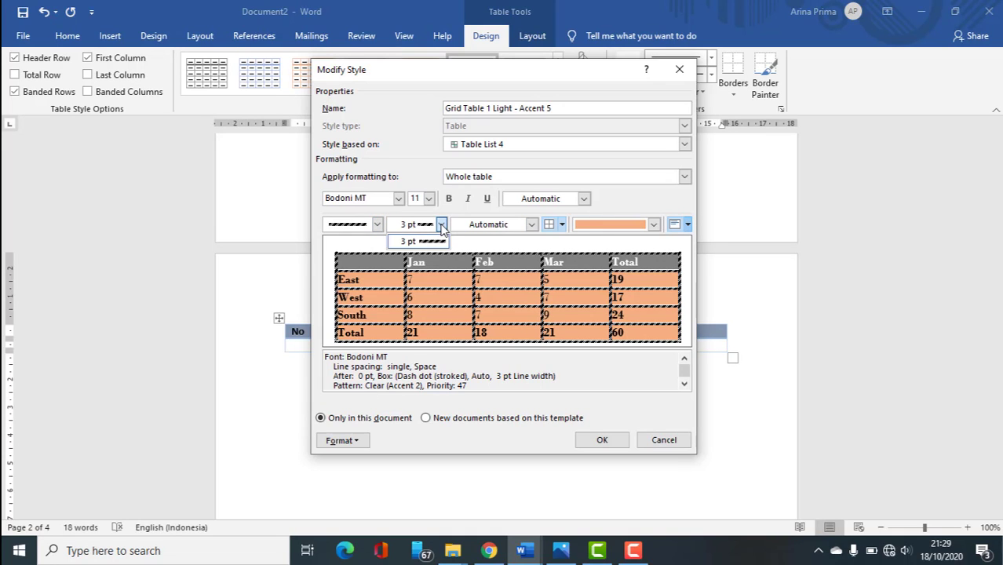
pyautogui.click(531, 225)
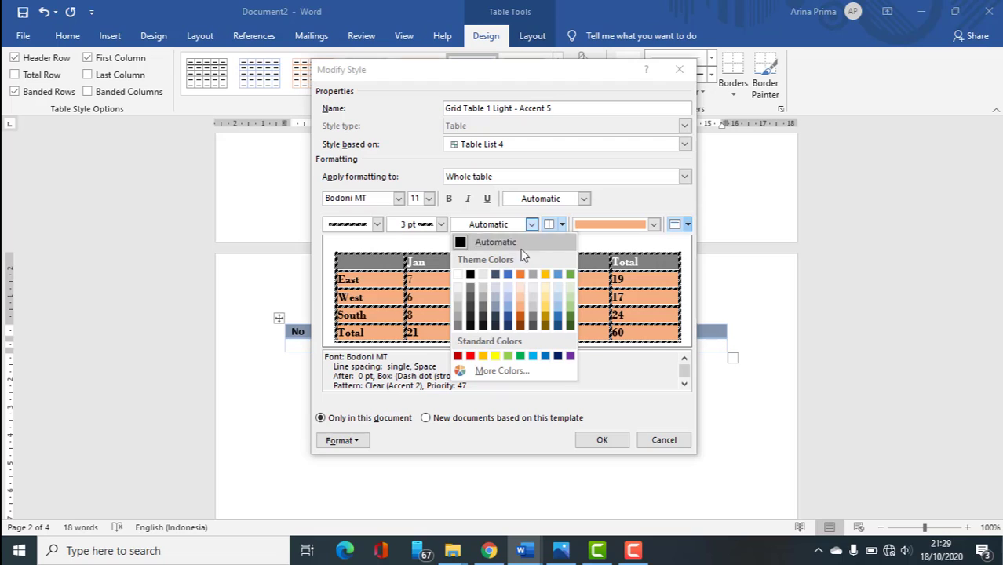
pyautogui.click(519, 314)
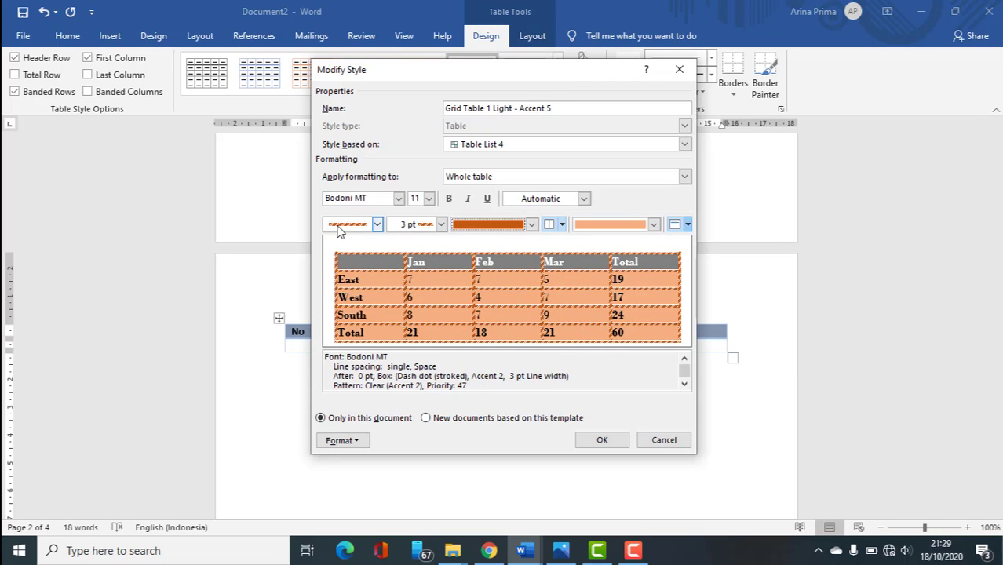
# Step: Change the table style's border to a single solid line with a 2 ¼ pt weight
pyautogui.click(377, 224)
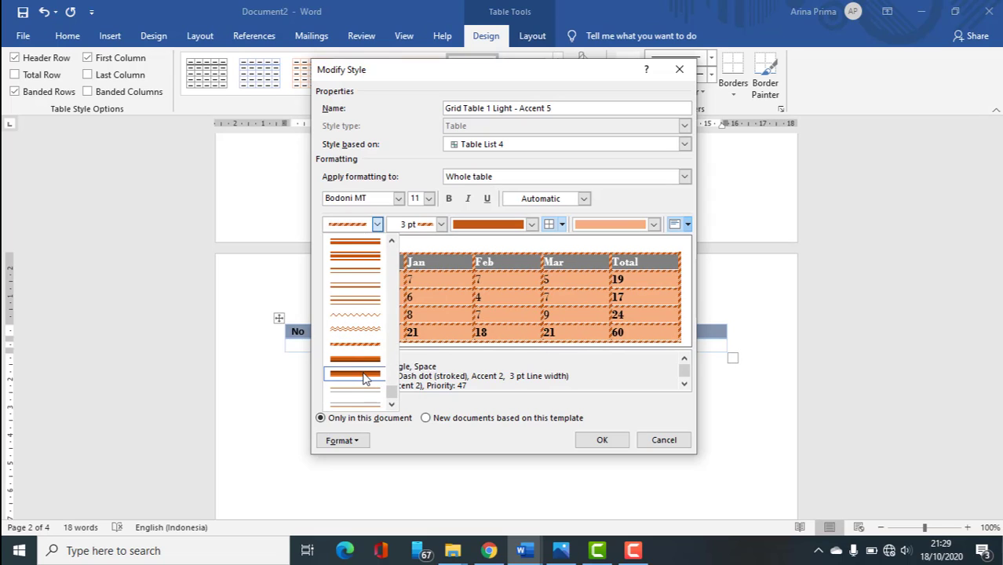
pyautogui.scroll(6, 380, 294)
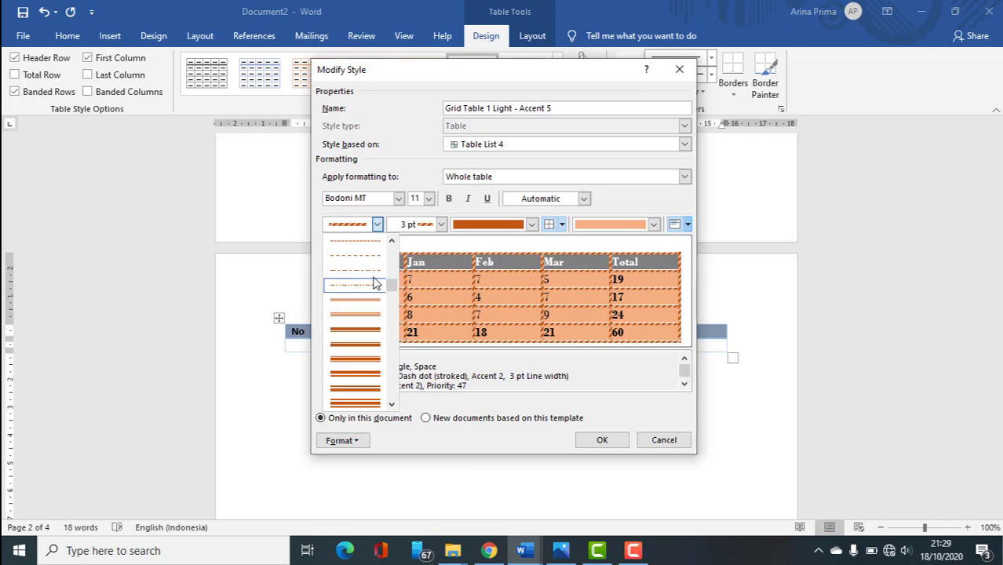
pyautogui.scroll(2, 375, 282)
pyautogui.click(361, 255)
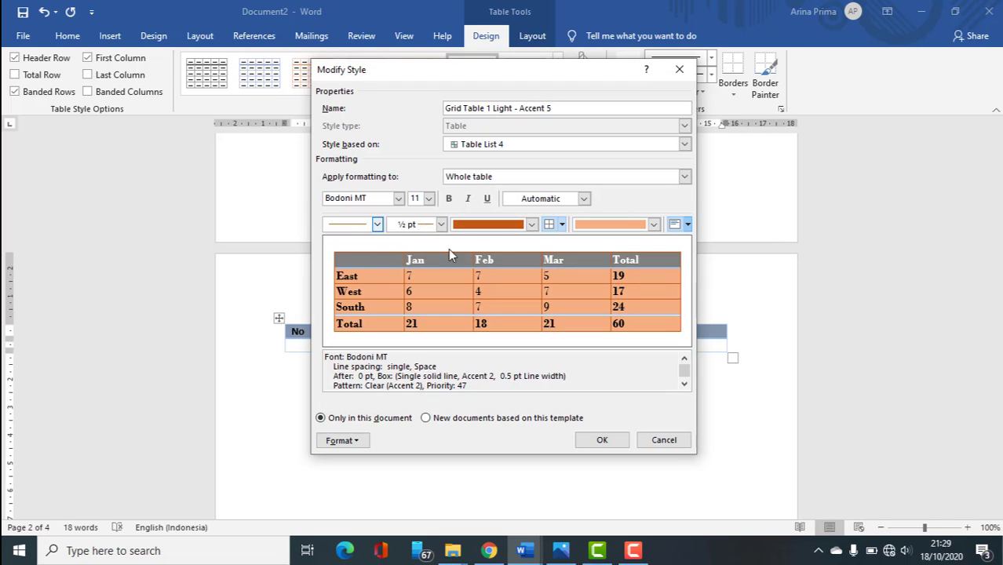
pyautogui.click(441, 224)
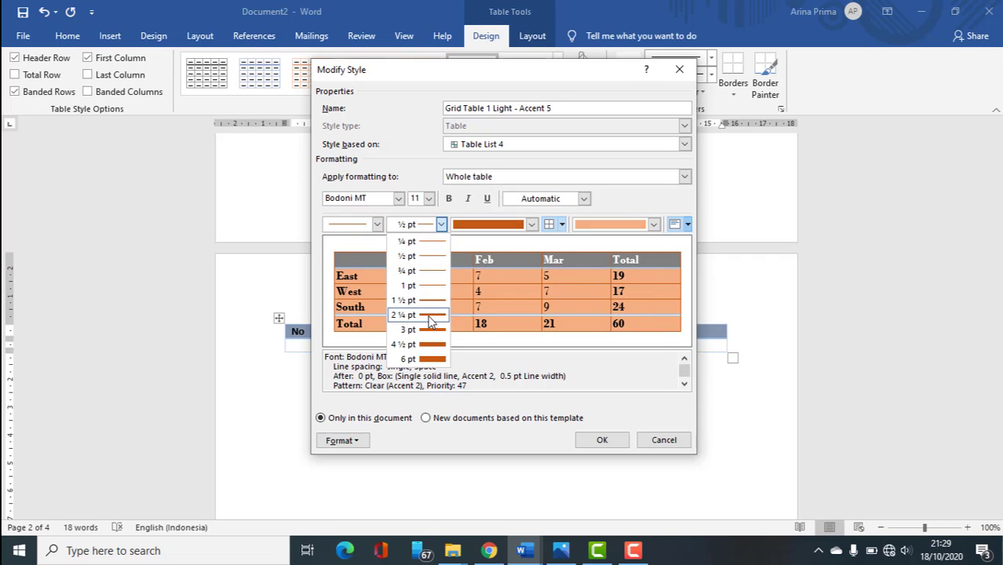
pyautogui.click(430, 317)
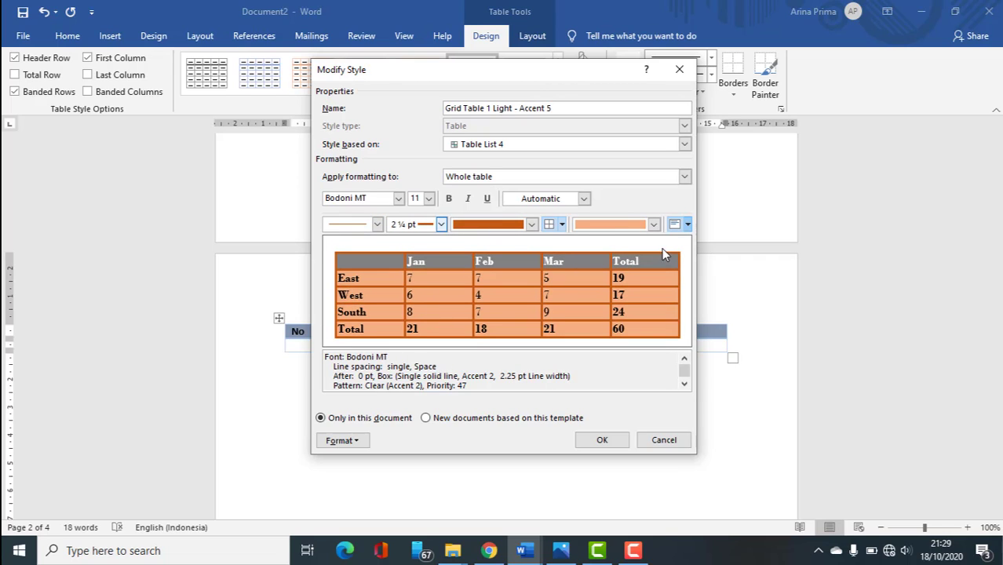
# Step: Set the table style's fill to a lighter orange shade and apply the style changes
pyautogui.click(653, 225)
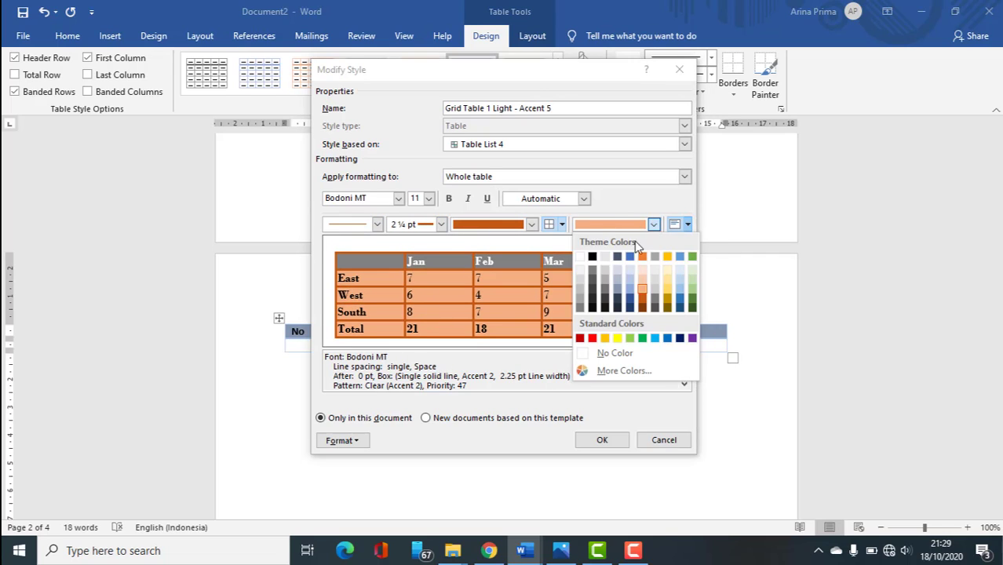
pyautogui.click(644, 281)
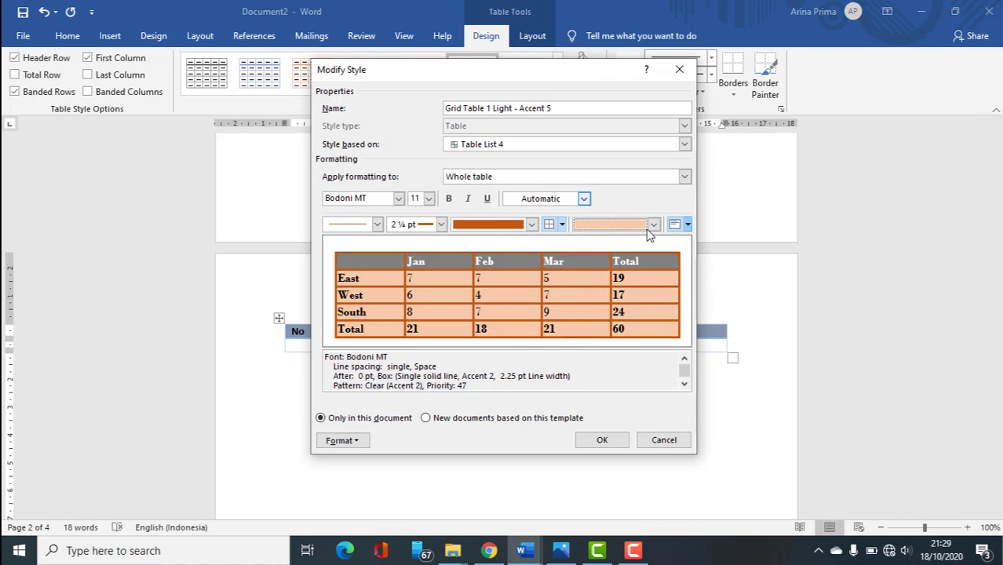
pyautogui.click(601, 440)
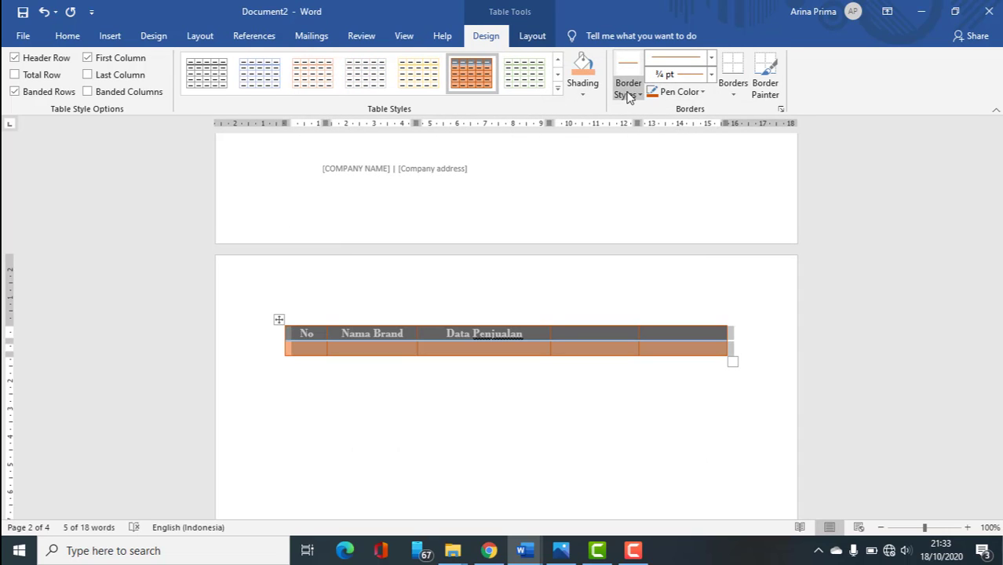
# Step: Choose the blue 1 ½ pt theme border style and paint it onto the table's outer and inner borders with Border Painter
pyautogui.click(628, 95)
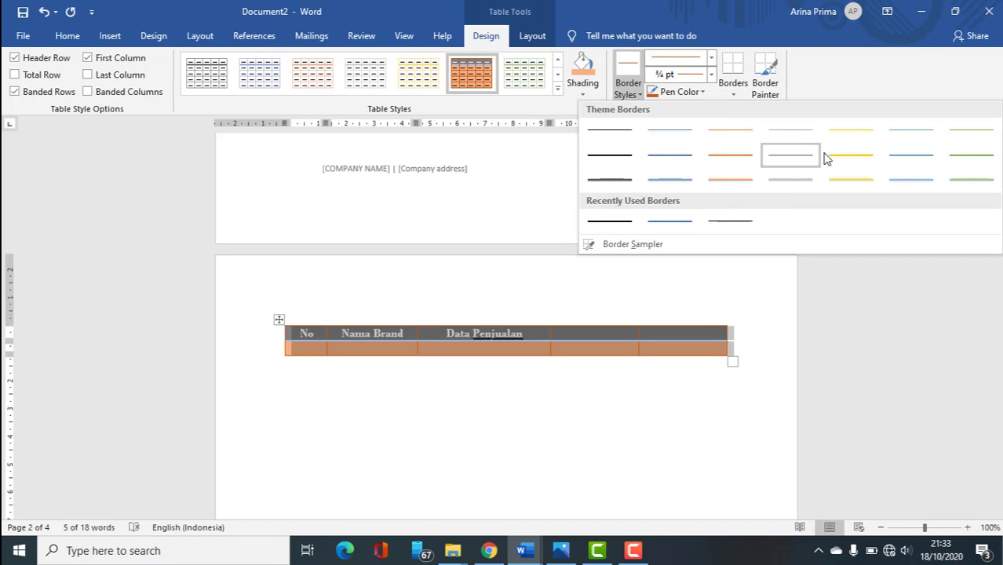
pyautogui.click(679, 156)
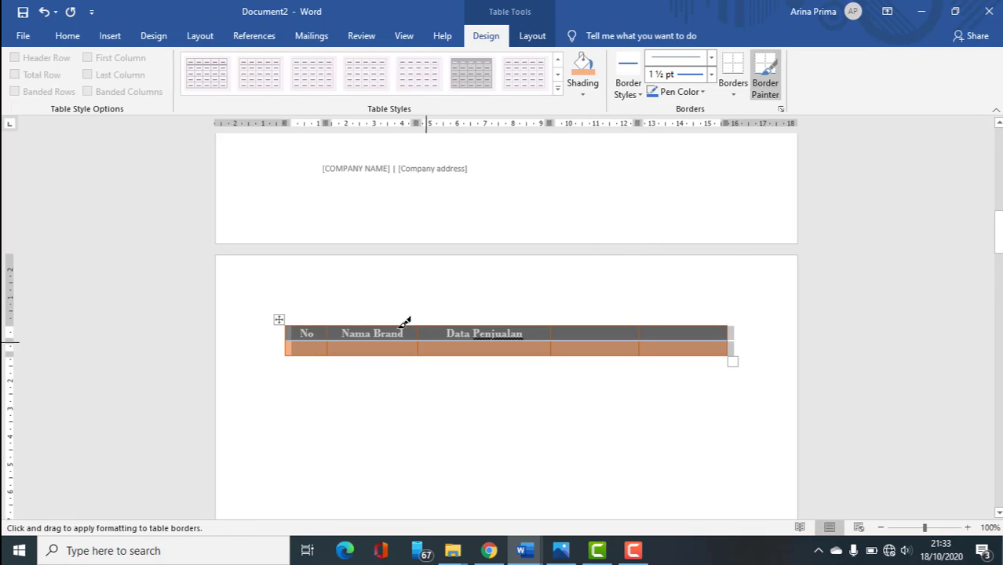
pyautogui.click(287, 345)
pyautogui.click(369, 345)
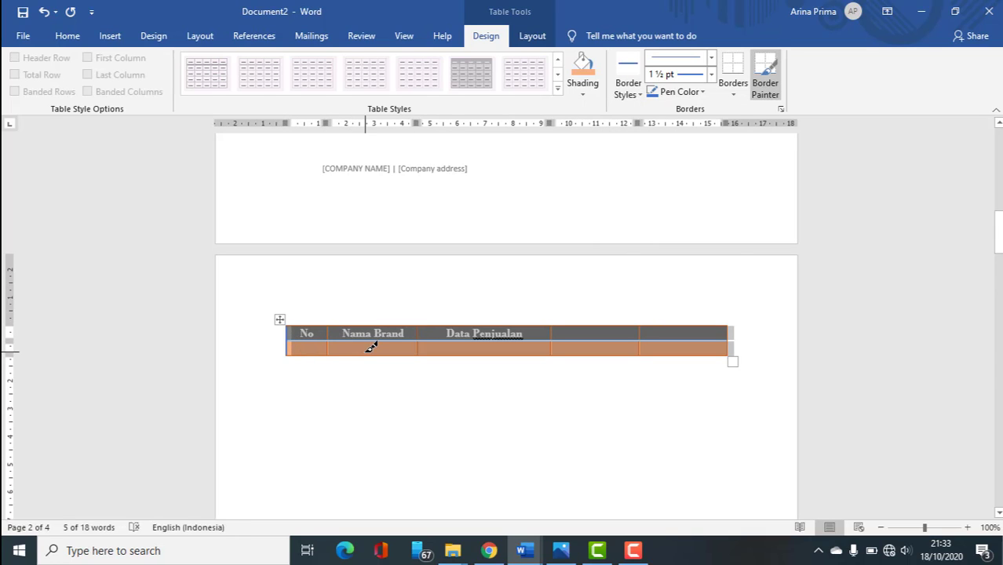
pyautogui.click(321, 351)
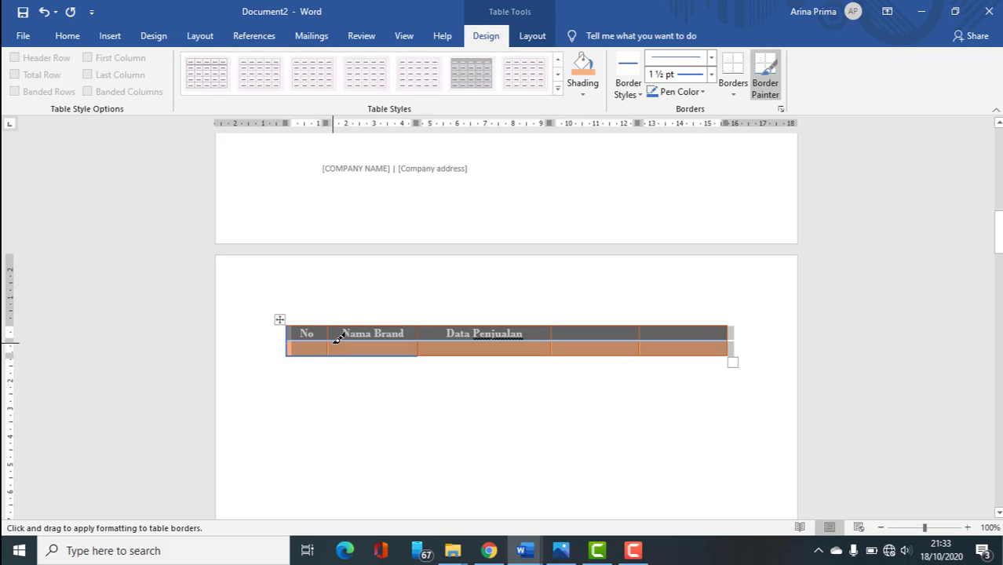
pyautogui.click(419, 337)
pyautogui.moveTo(553, 326); pyautogui.dragTo(553, 354)
pyautogui.moveTo(313, 339); pyautogui.dragTo(732, 330)
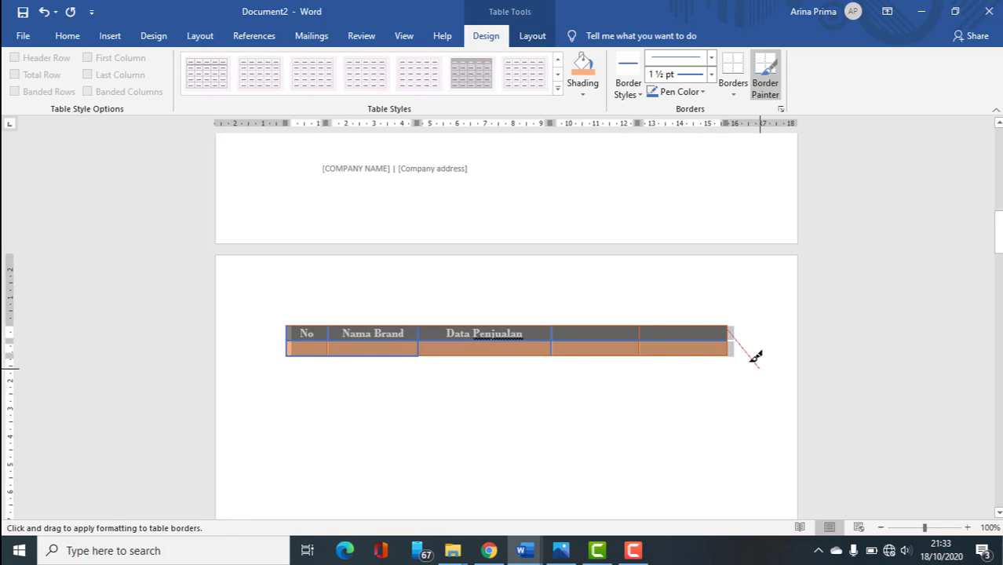
pyautogui.click(727, 347)
pyautogui.moveTo(430, 355); pyautogui.dragTo(727, 353)
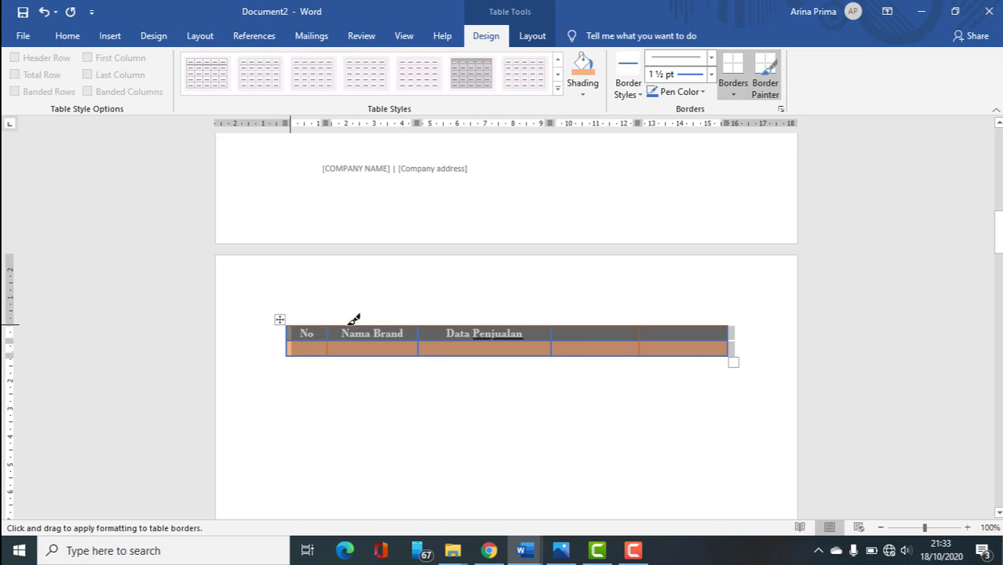
pyautogui.moveTo(354, 325); pyautogui.dragTo(725, 325)
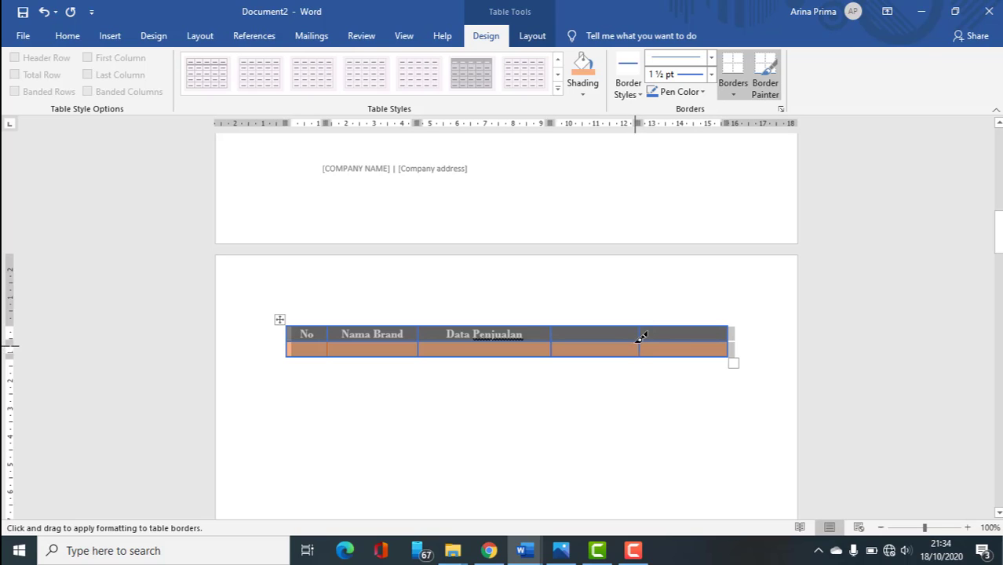
pyautogui.moveTo(682, 342); pyautogui.dragTo(681, 354)
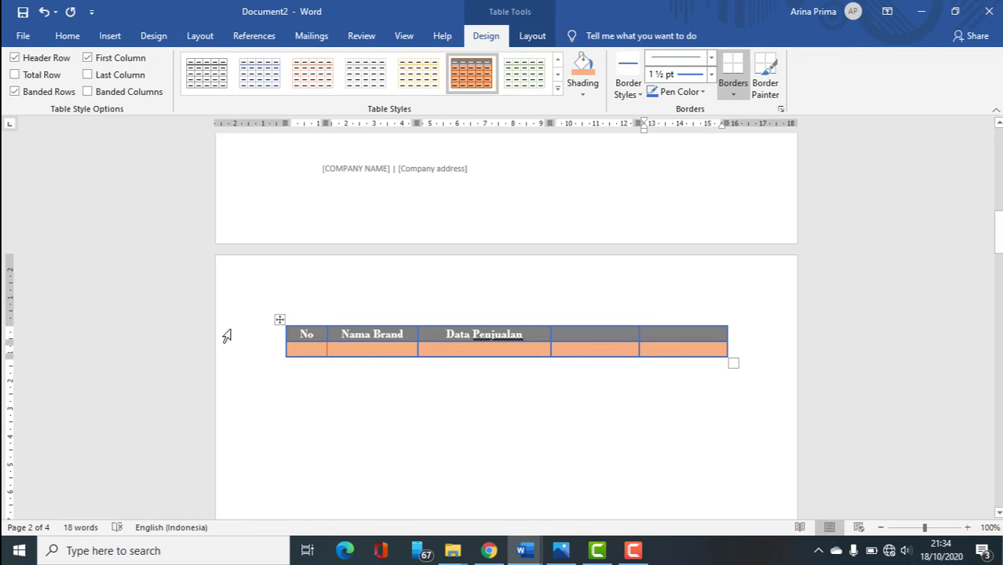
# Step: Try the Grid Table 1 Light - Accent 4 style on the table and view its style settings
pyautogui.click(419, 77)
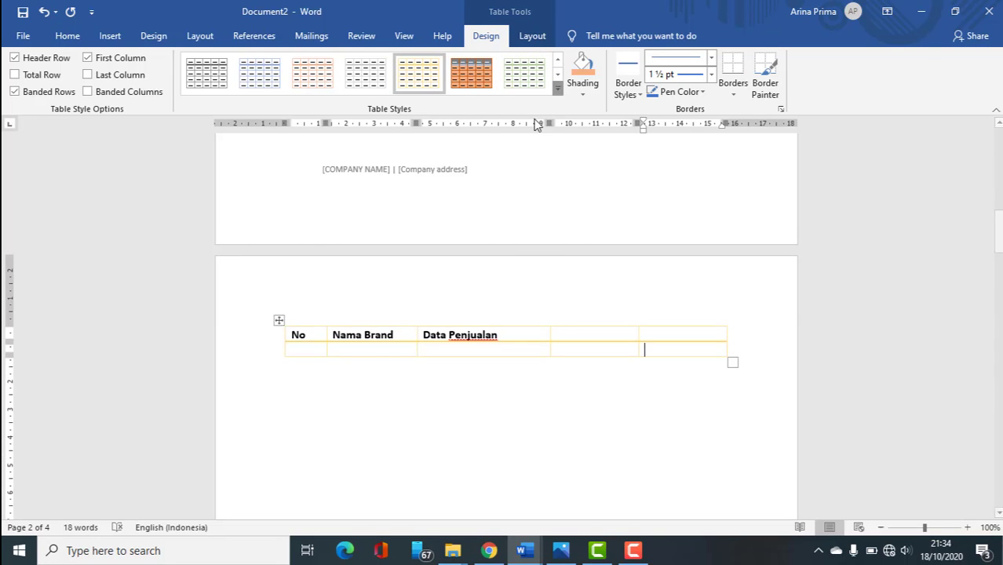
pyautogui.click(557, 88)
pyautogui.click(261, 426)
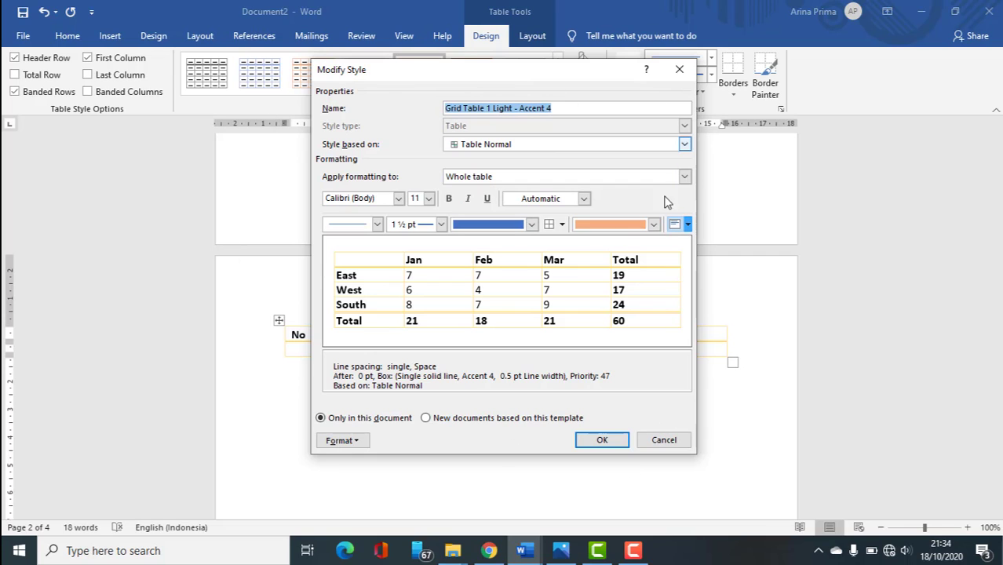
pyautogui.click(663, 440)
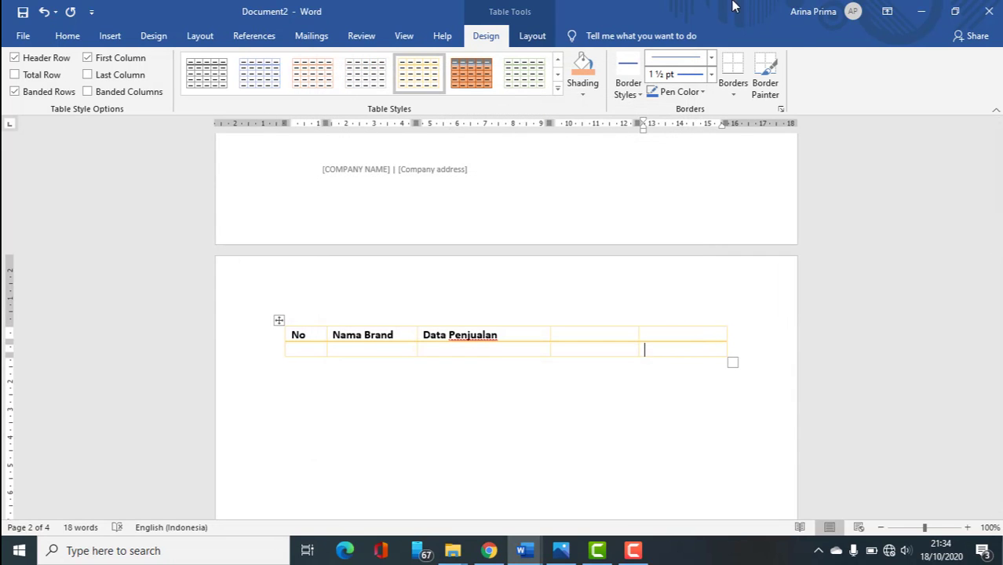
# Step: Reapply the customised orange Grid Table 1 Light - Accent 5 style to the table
pyautogui.click(471, 73)
pyautogui.click(567, 322)
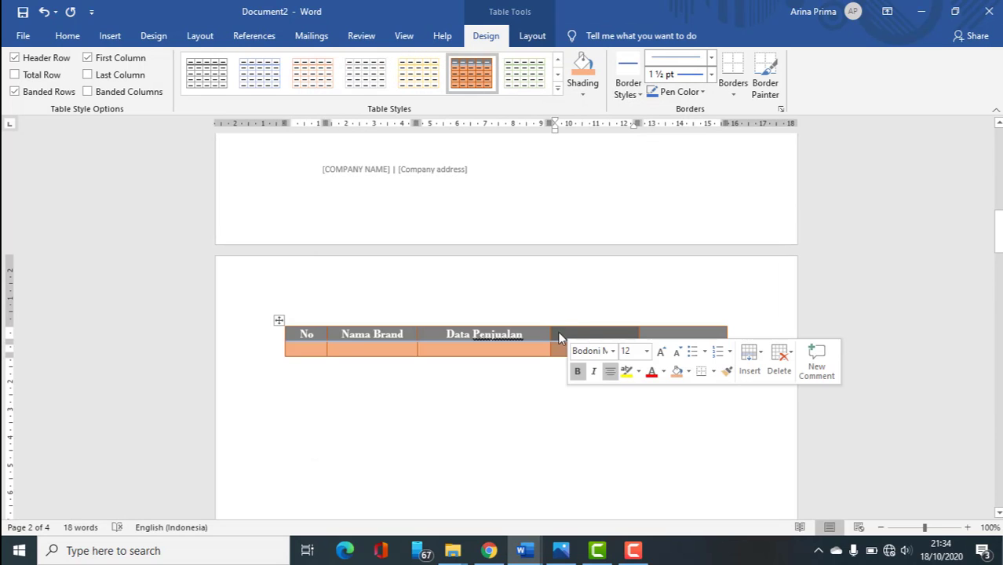
pyautogui.click(554, 332)
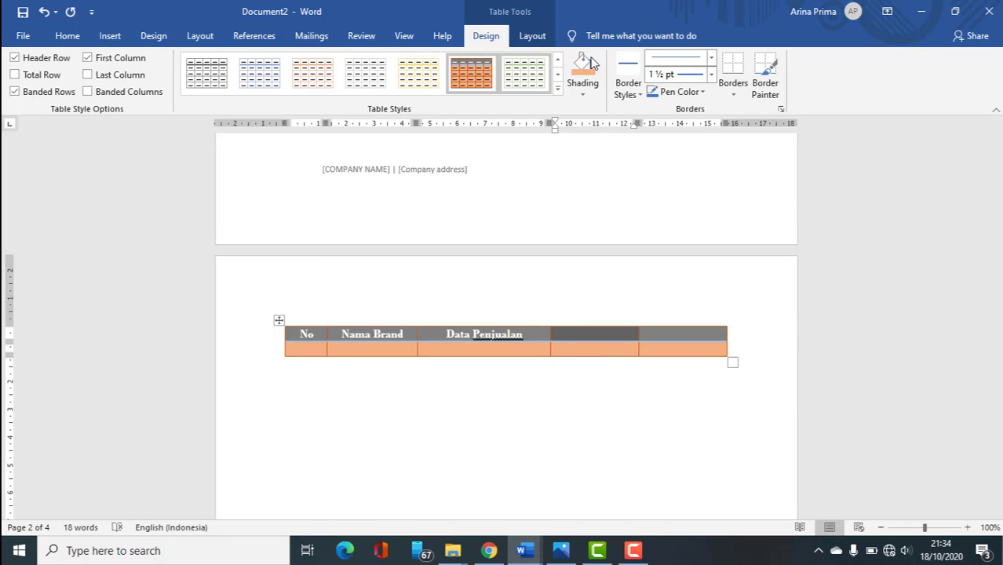
# Step: Select the whole table and turn on the display of table gridlines
pyautogui.click(532, 36)
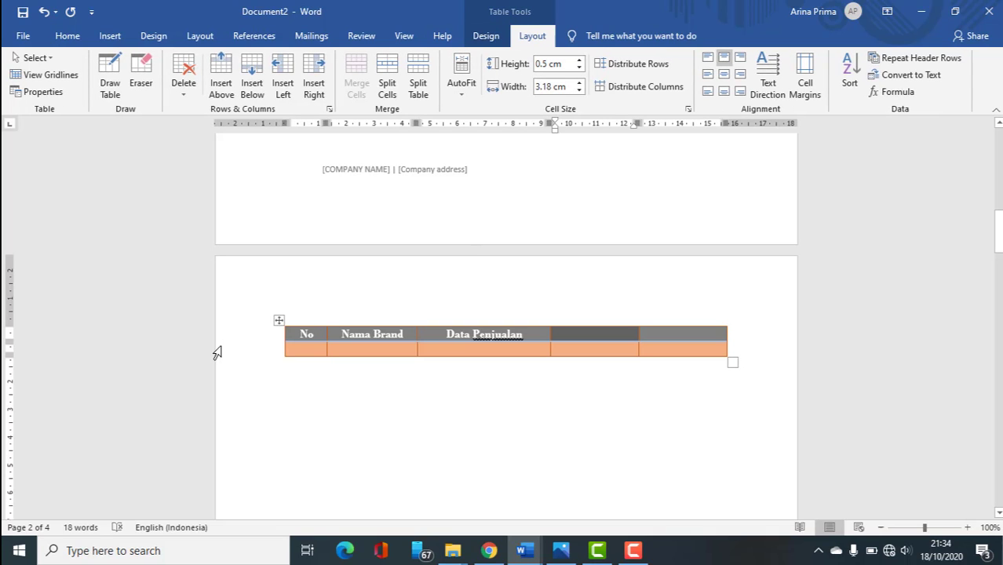
pyautogui.click(278, 321)
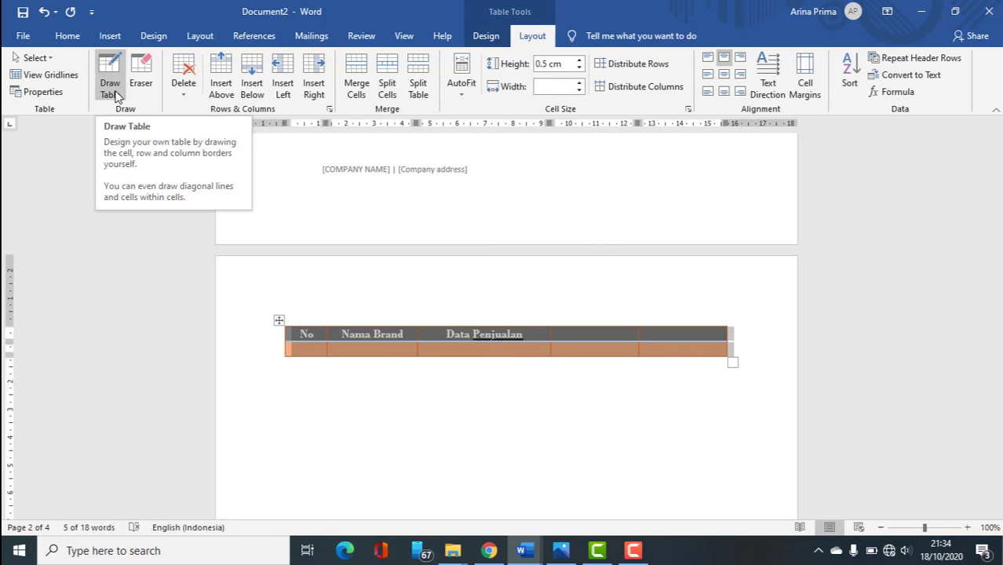
pyautogui.click(40, 79)
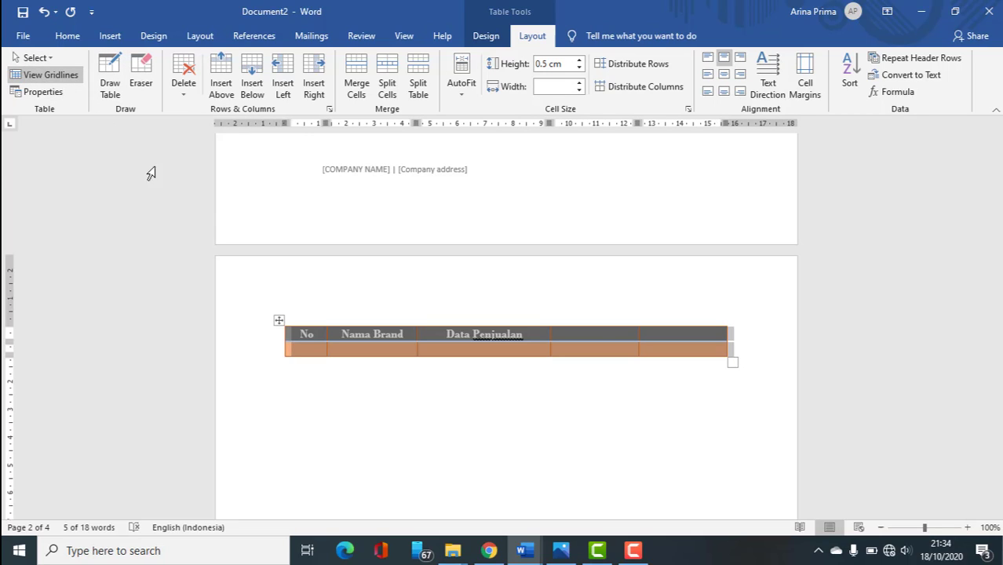
pyautogui.click(304, 332)
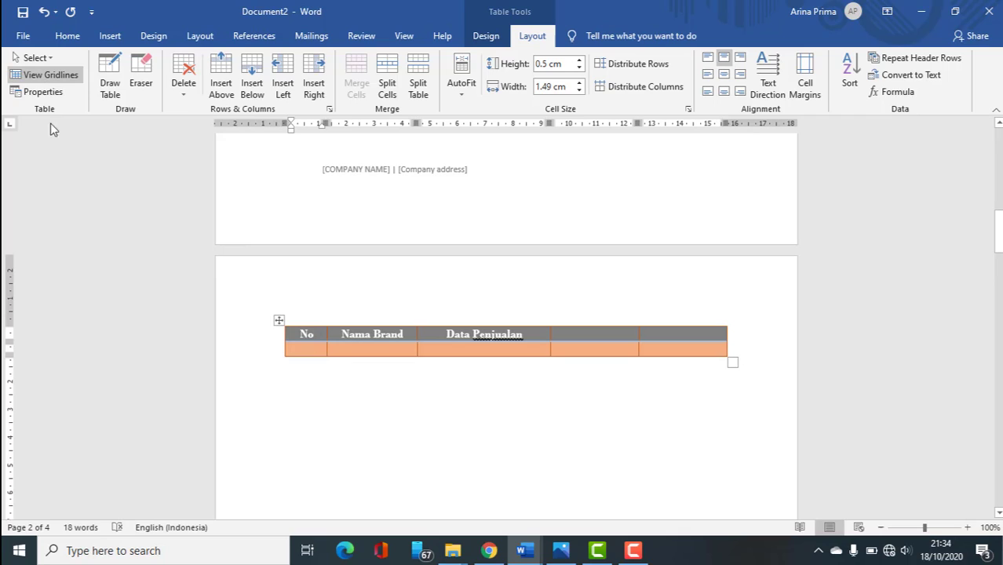
# Step: Draw a new table about 9 cm wide and 3.1 cm high below the existing one, and divide it with two vertical lines
pyautogui.click(111, 83)
pyautogui.moveTo(302, 392)
pyautogui.mouseDown()
pyautogui.moveTo(557, 443)
pyautogui.moveTo(554, 478)
pyautogui.mouseUp()
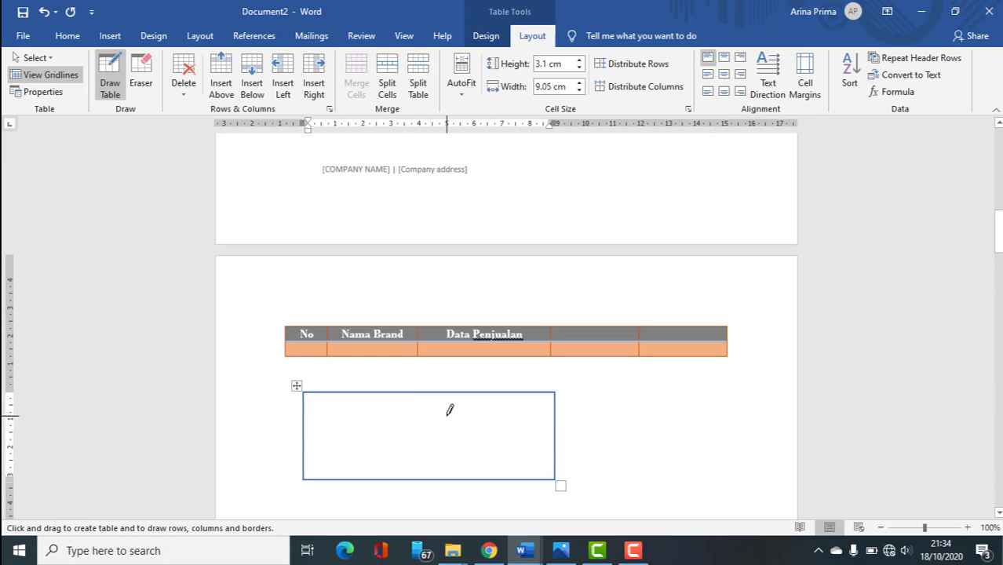
pyautogui.moveTo(354, 393)
pyautogui.mouseDown()
pyautogui.moveTo(354, 448)
pyautogui.moveTo(370, 463)
pyautogui.mouseUp()
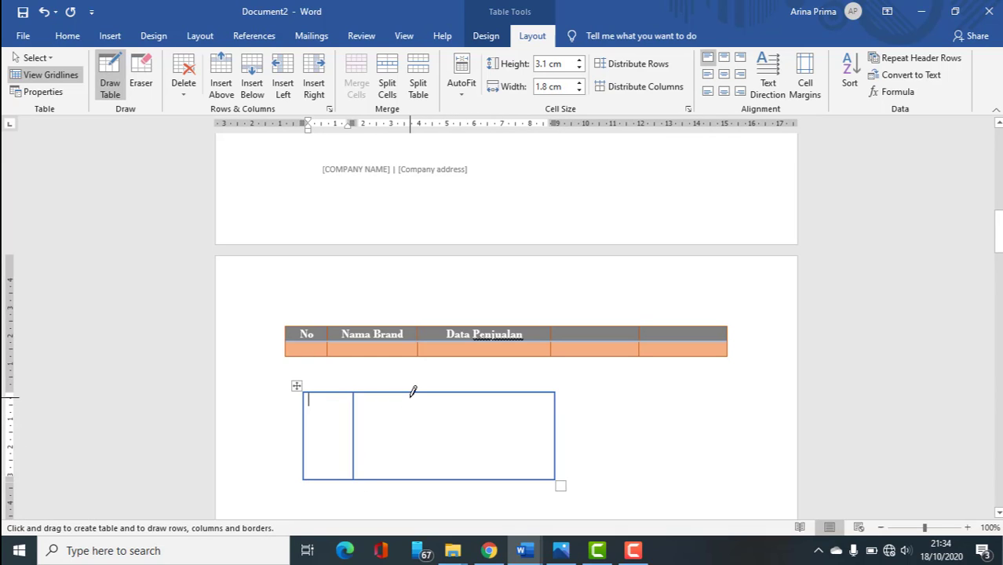
pyautogui.moveTo(412, 392); pyautogui.dragTo(419, 472)
# Step: Draw a narrow cell about 0.56 cm wide and 2.91 cm high in the drawn table's last column, and add a vertical divider beside it
pyautogui.moveTo(500, 414); pyautogui.dragTo(503, 509)
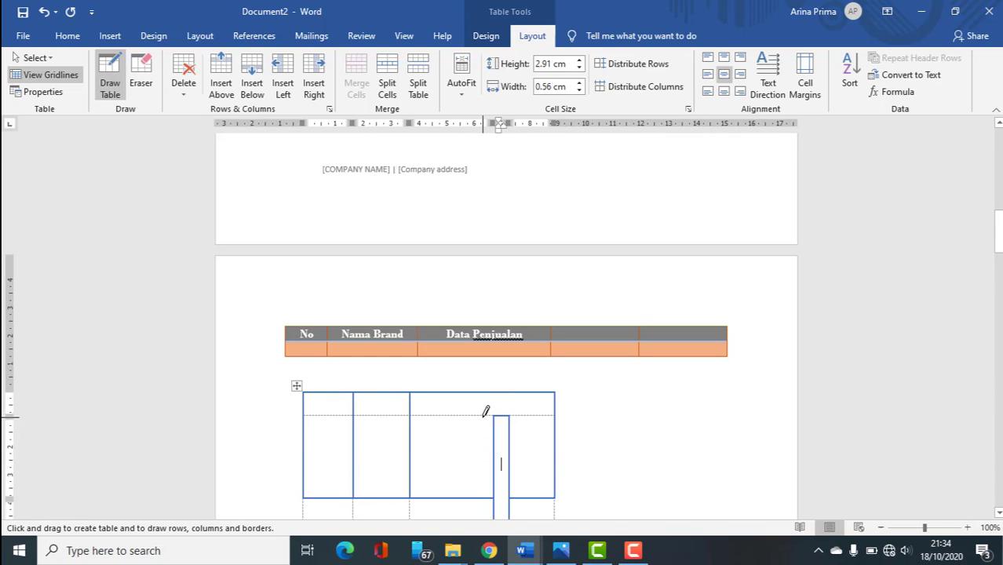
pyautogui.scroll(-2, 486, 411)
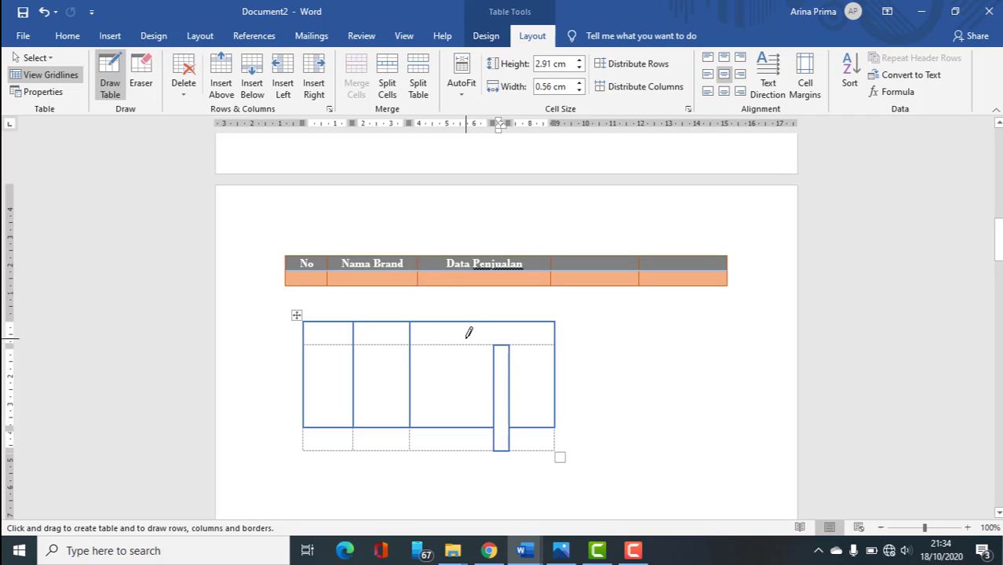
pyautogui.moveTo(466, 322); pyautogui.dragTo(465, 448)
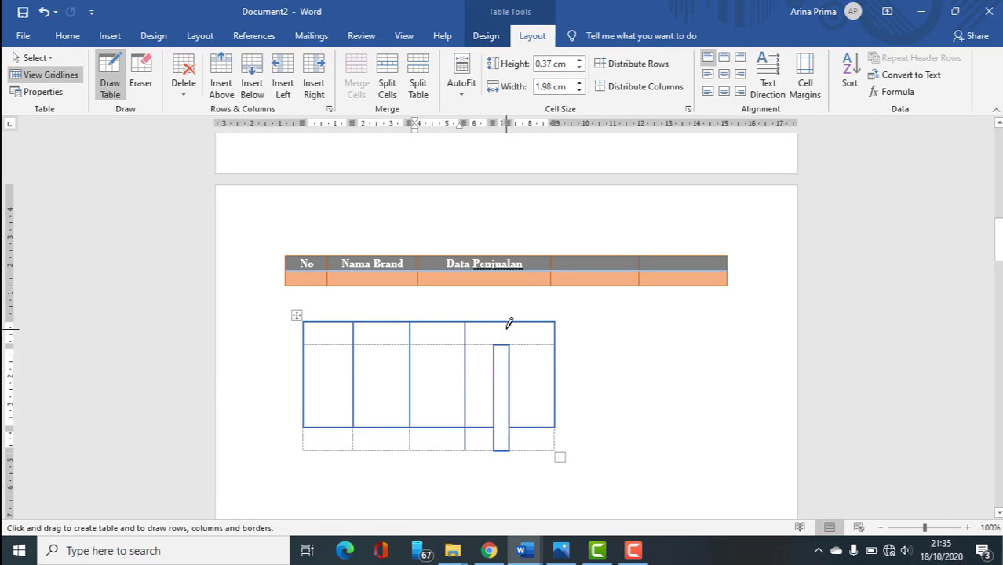
# Step: Draw three more vertical dividers in the hand-drawn table, one each in the first, third and last columns, and leave drawing mode
pyautogui.moveTo(530, 324); pyautogui.dragTo(528, 449)
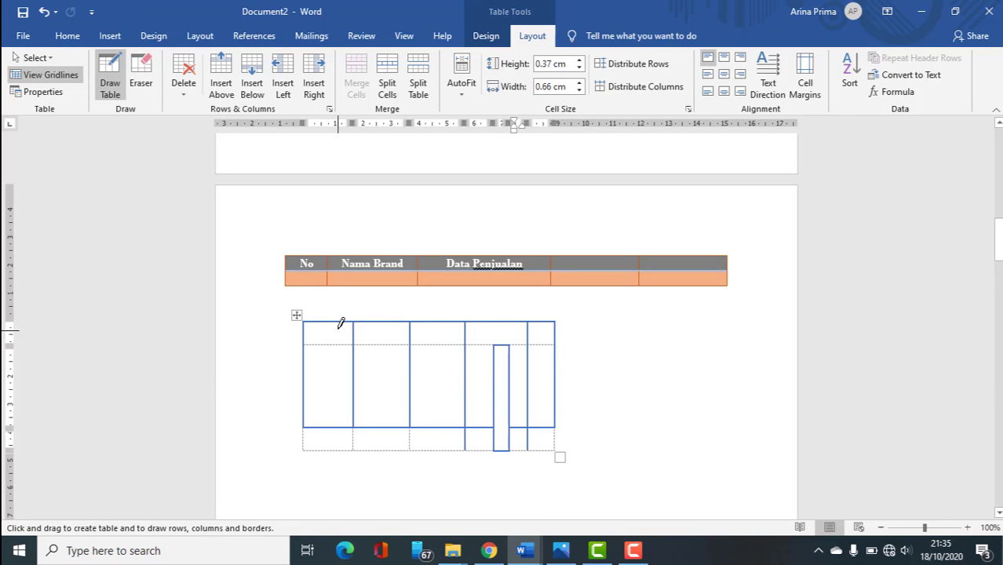
pyautogui.moveTo(340, 322); pyautogui.dragTo(340, 426)
pyautogui.moveTo(404, 322); pyautogui.dragTo(399, 399)
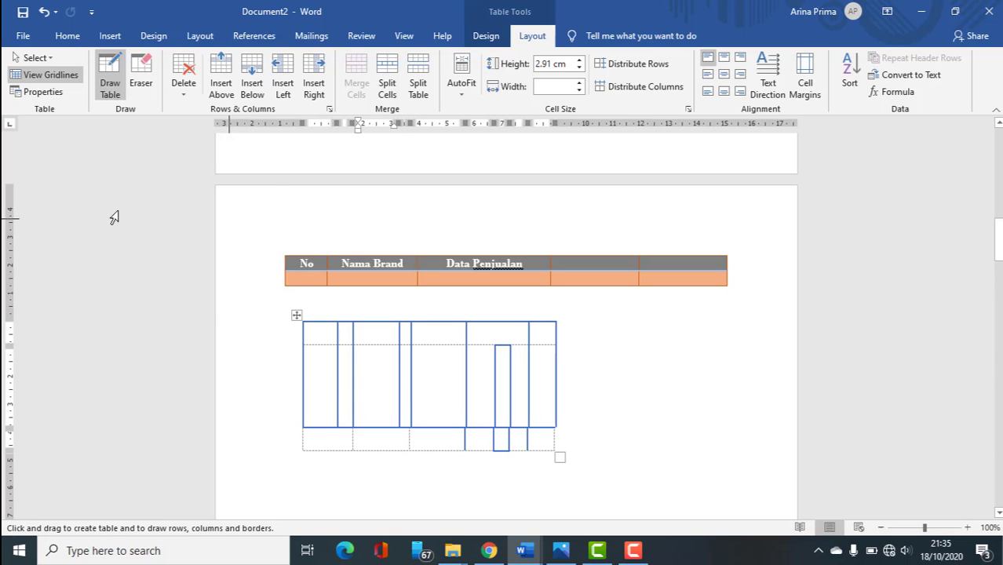
pyautogui.click(110, 35)
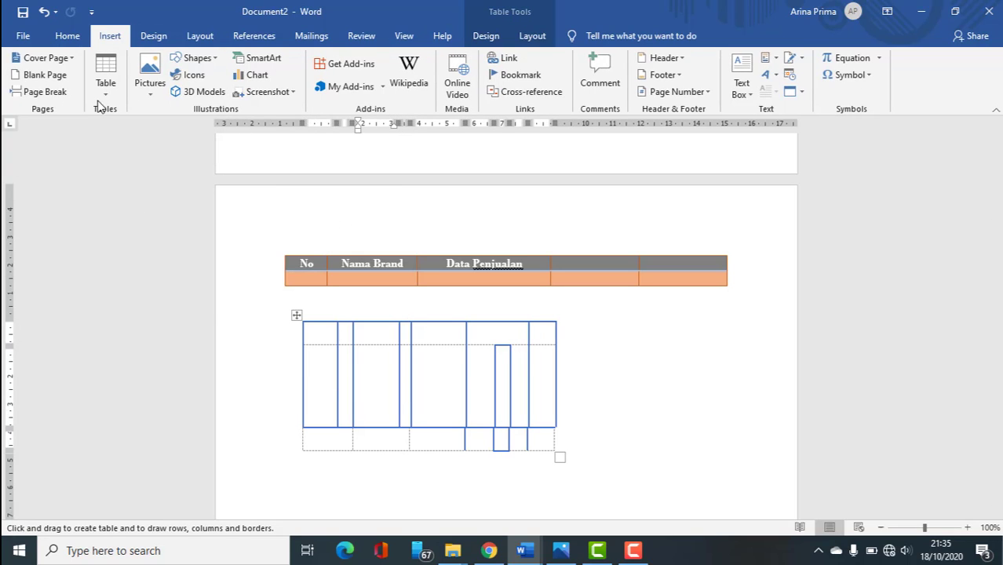
pyautogui.click(107, 73)
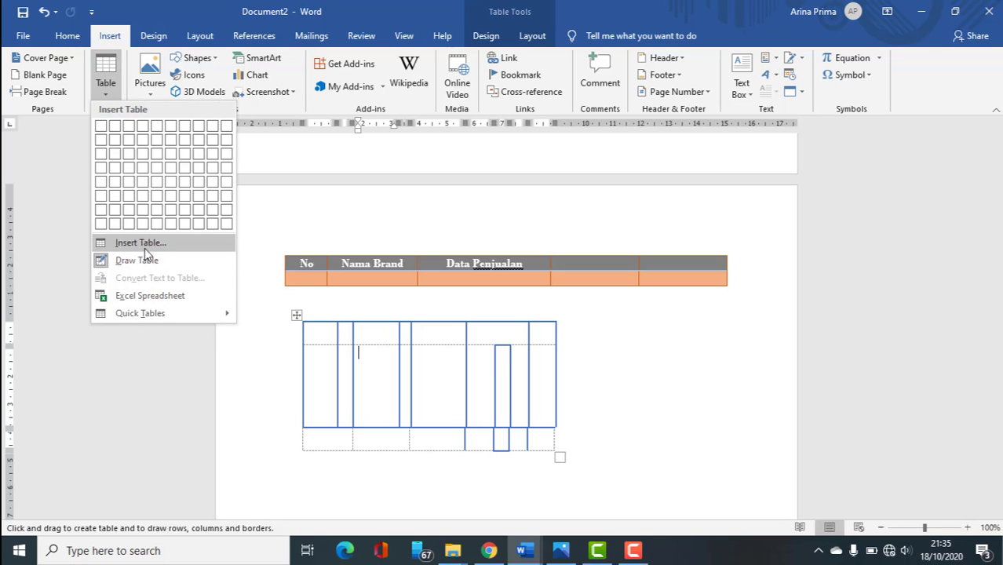
pyautogui.click(435, 367)
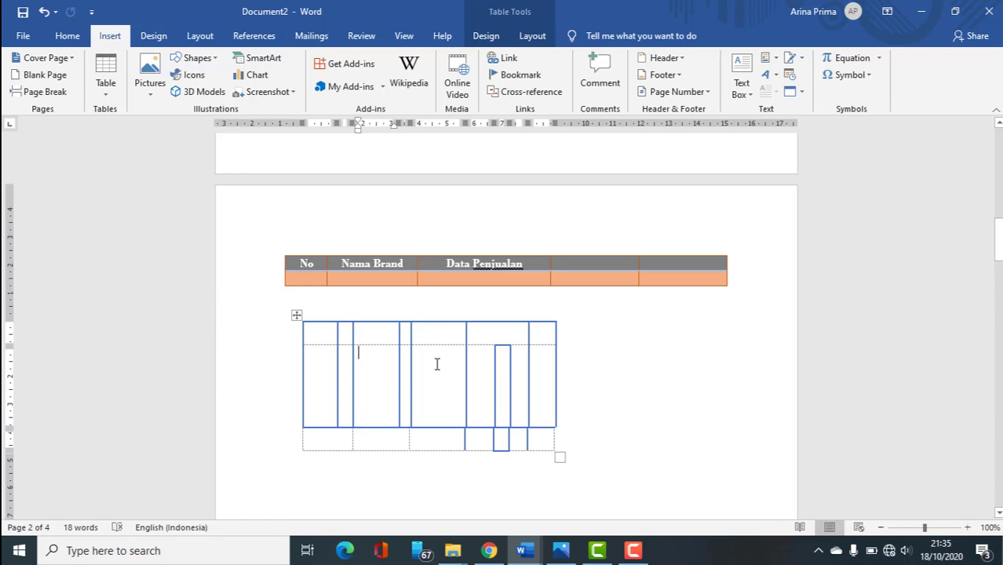
pyautogui.click(517, 363)
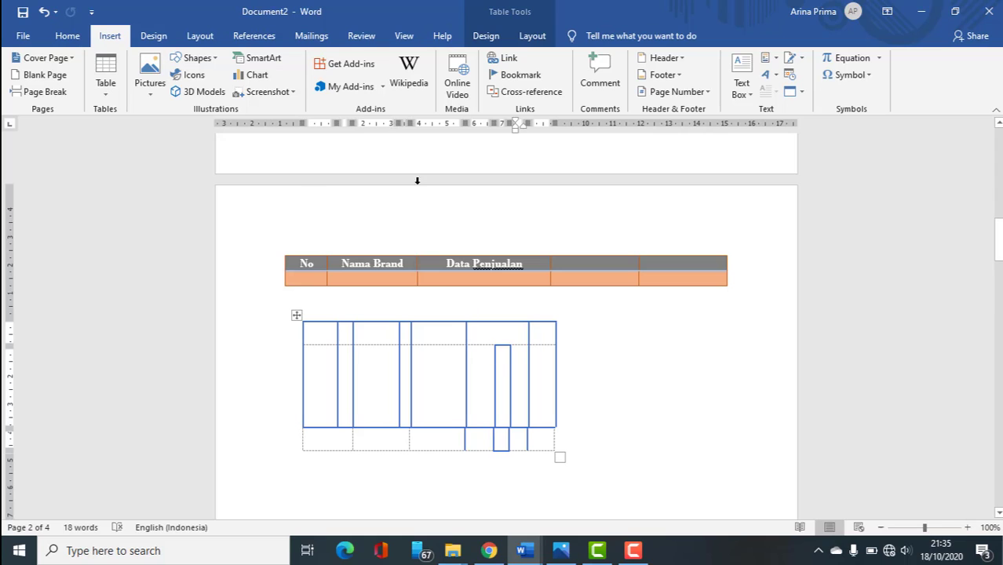
# Step: Erase the narrow inner cell and the partial bottom row's lines from the hand-drawn table
pyautogui.click(536, 37)
pyautogui.click(141, 78)
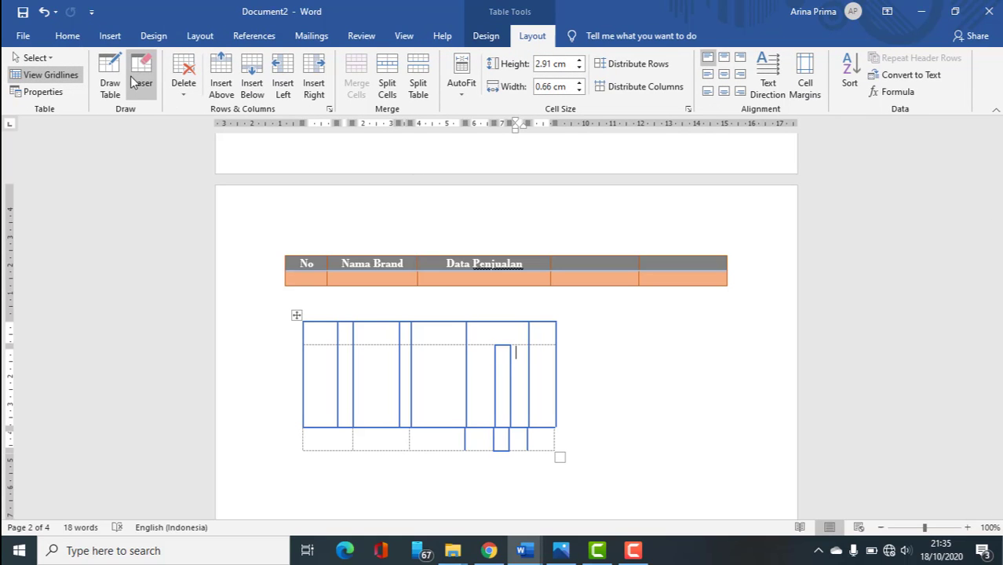
pyautogui.click(146, 84)
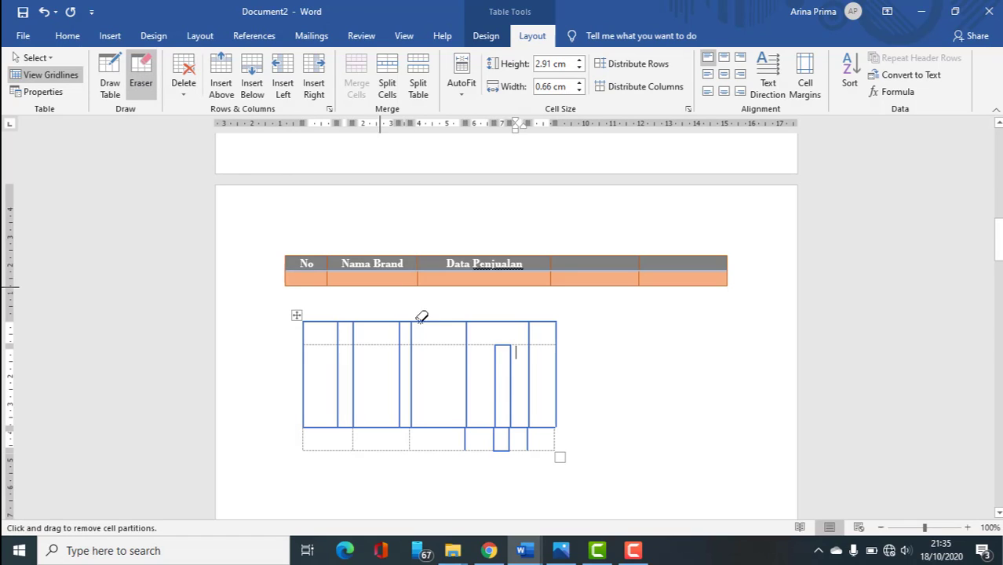
pyautogui.moveTo(511, 345)
pyautogui.mouseDown()
pyautogui.moveTo(510, 391)
pyautogui.moveTo(500, 356)
pyautogui.moveTo(485, 447)
pyautogui.moveTo(554, 445)
pyautogui.moveTo(505, 428)
pyautogui.moveTo(553, 433)
pyautogui.mouseUp()
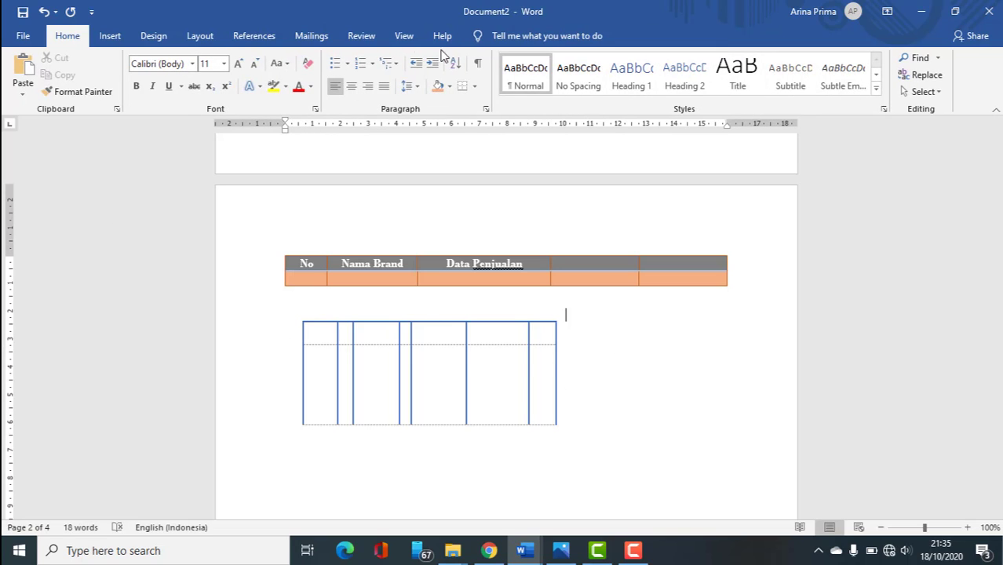
# Step: Select the whole hand-drawn table and delete it, keeping the orange table above
pyautogui.click(443, 338)
pyautogui.click(532, 35)
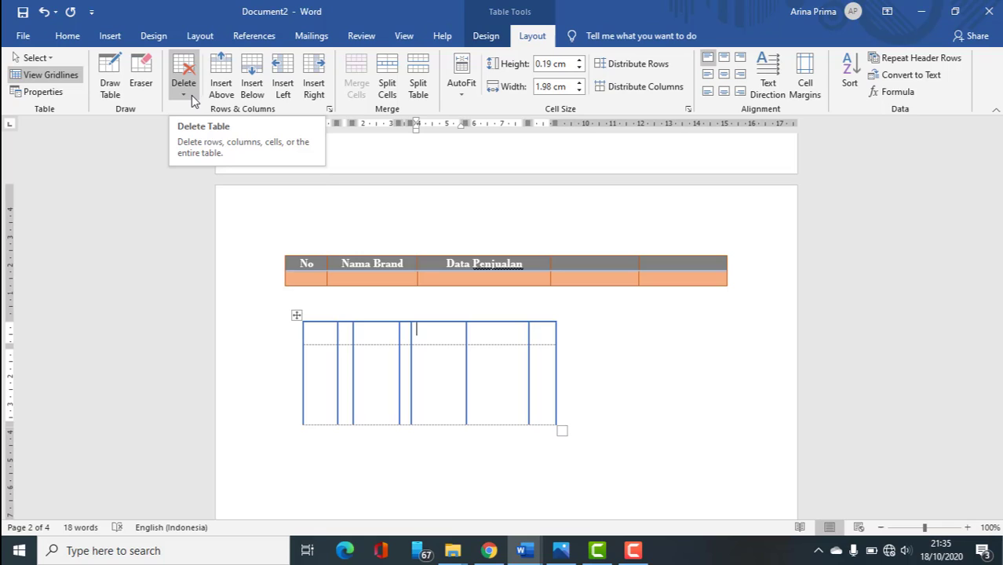
pyautogui.click(318, 340)
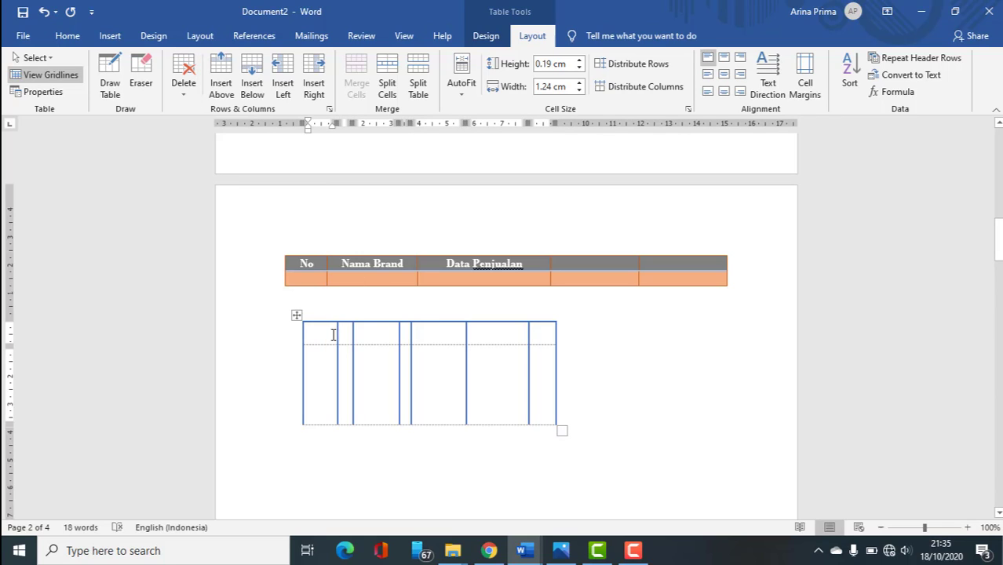
pyautogui.click(296, 315)
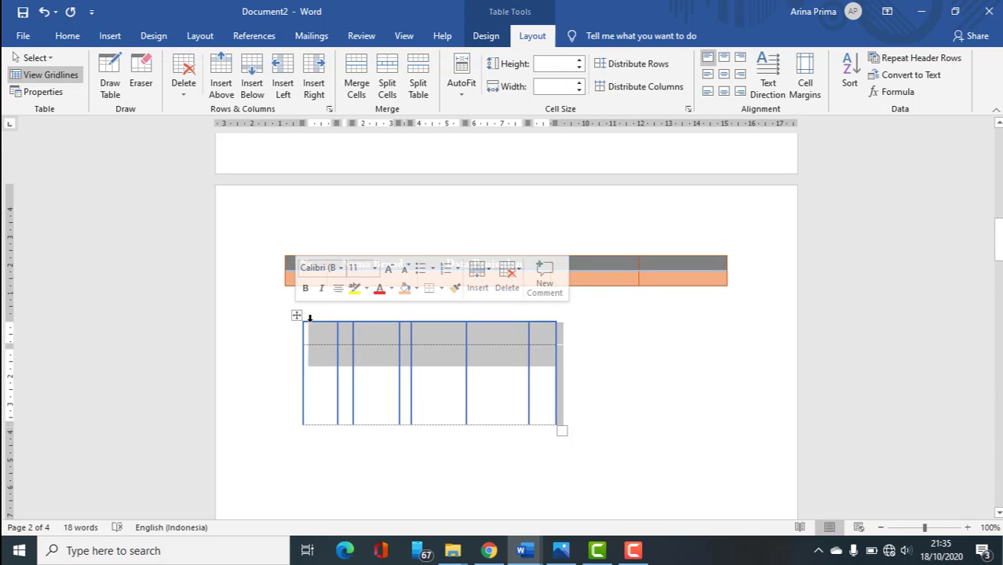
pyautogui.click(183, 83)
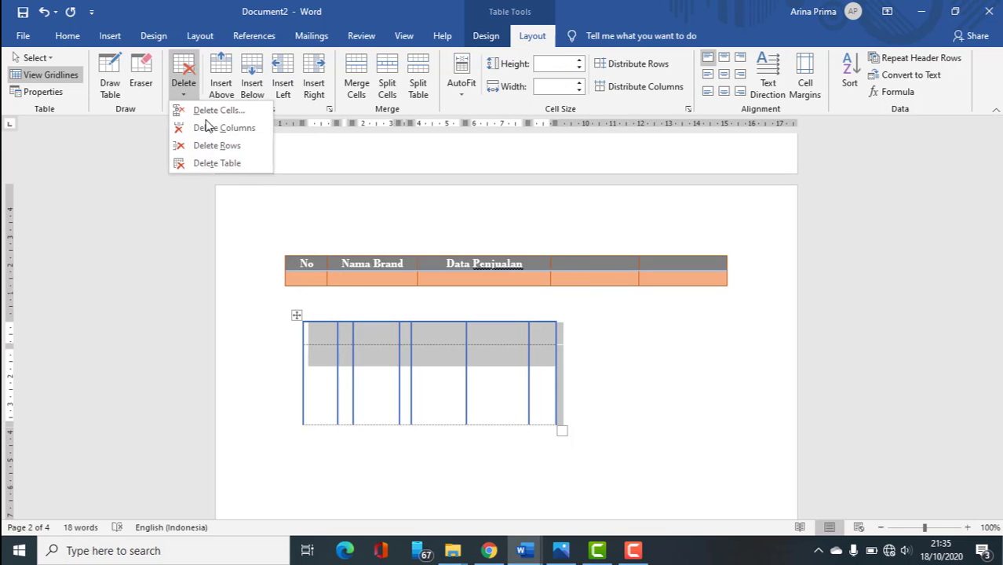
pyautogui.click(217, 163)
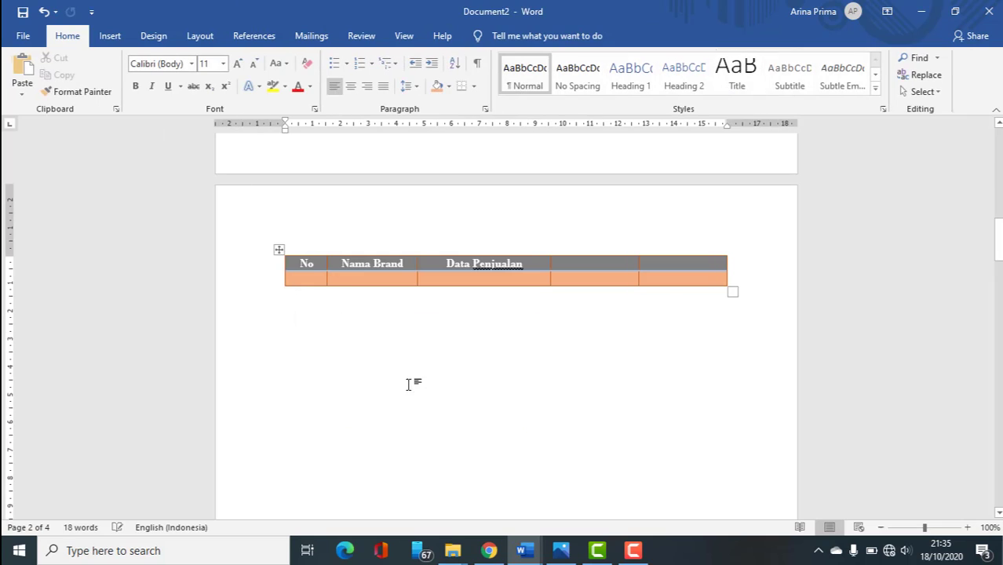
# Step: Enter "sdfghjk" in the last cell of the orange table's second row and delete that cell with Shift cells left
pyautogui.click(687, 282)
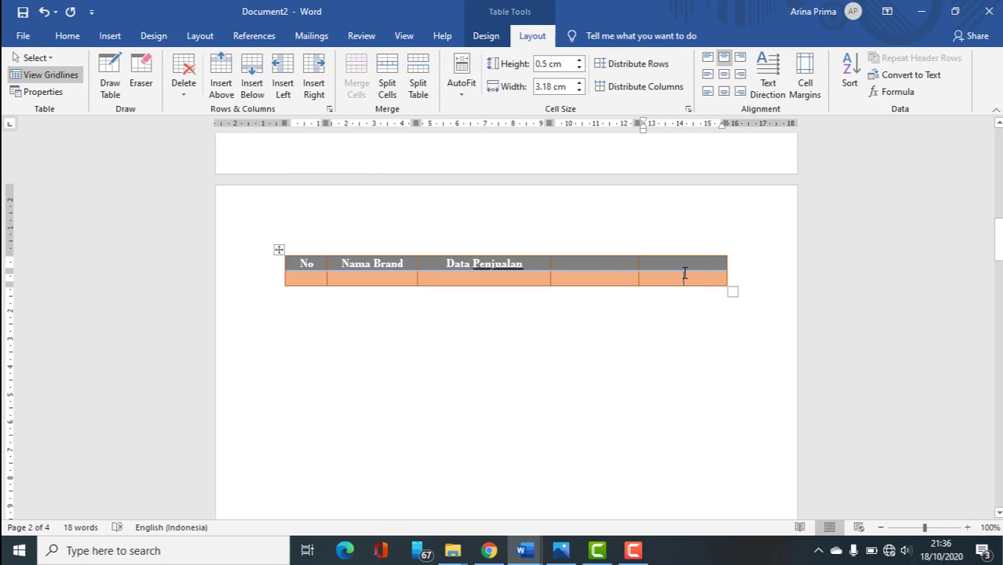
pyautogui.write('sdfghjkl')
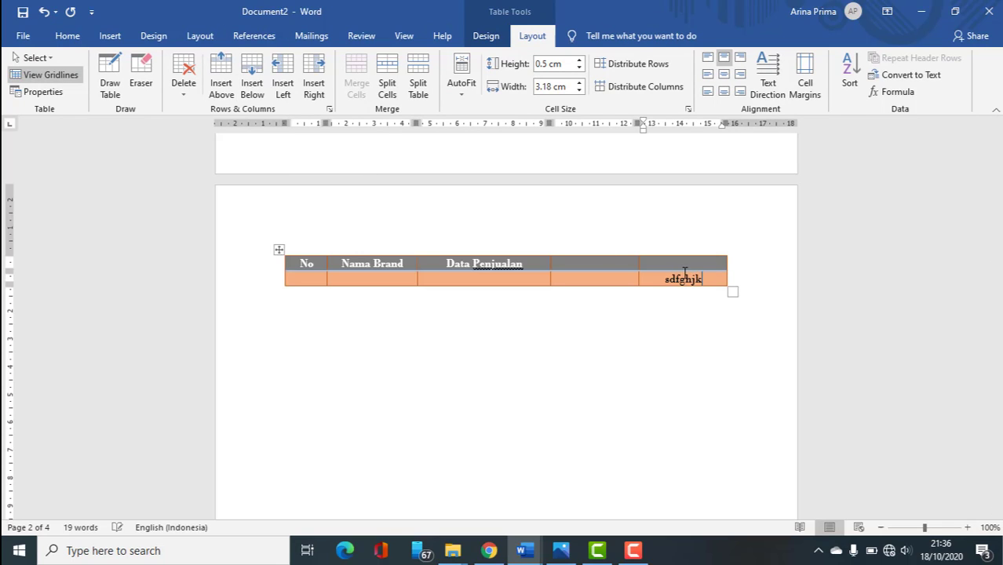
pyautogui.click(185, 82)
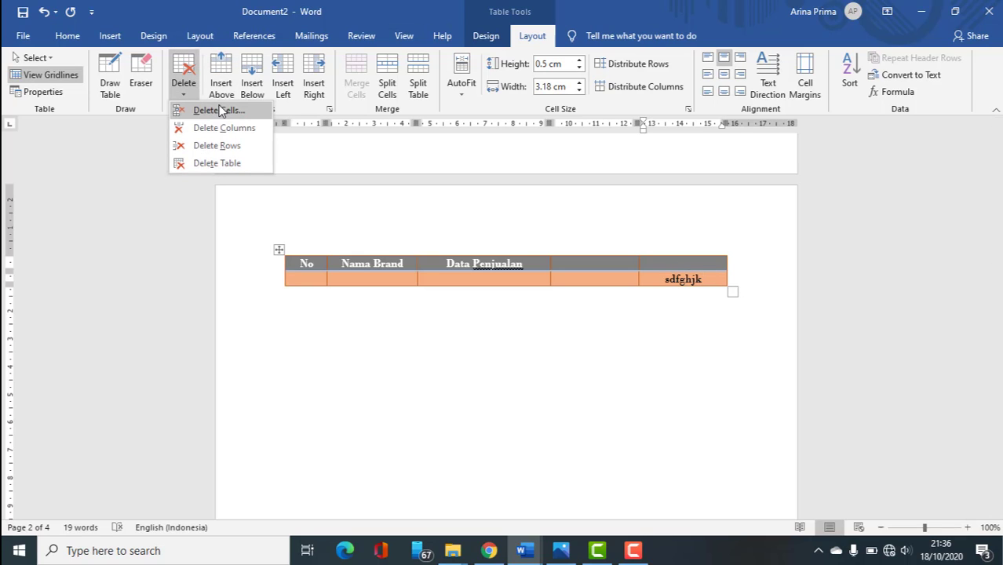
pyautogui.click(219, 111)
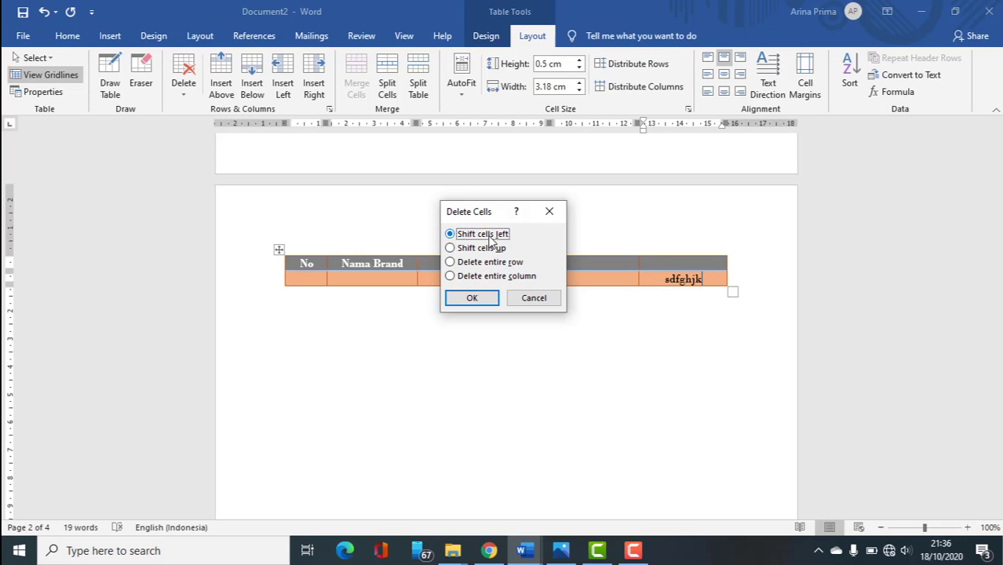
pyautogui.click(471, 304)
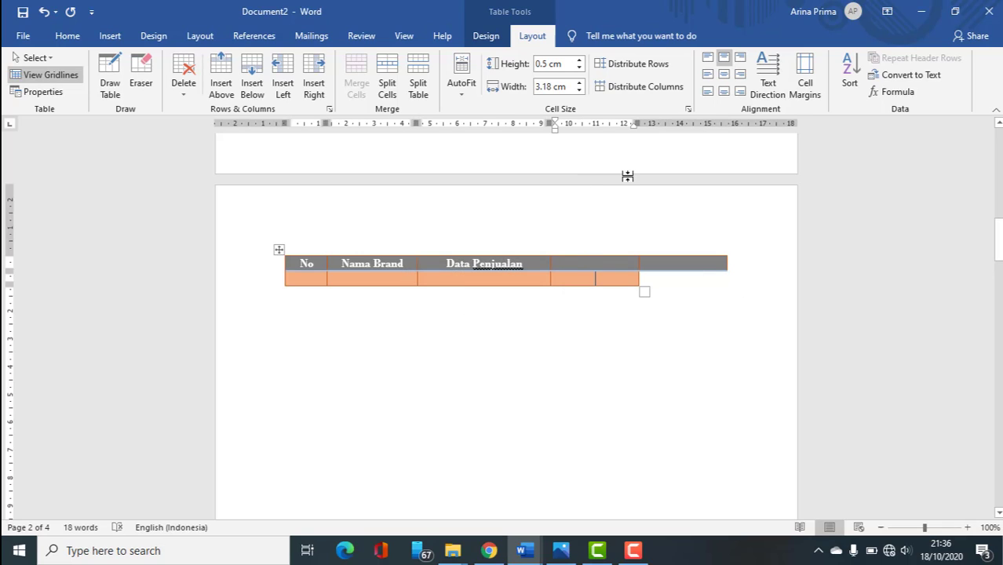
# Step: Delete the entire row below the header of the orange table
pyautogui.click(667, 263)
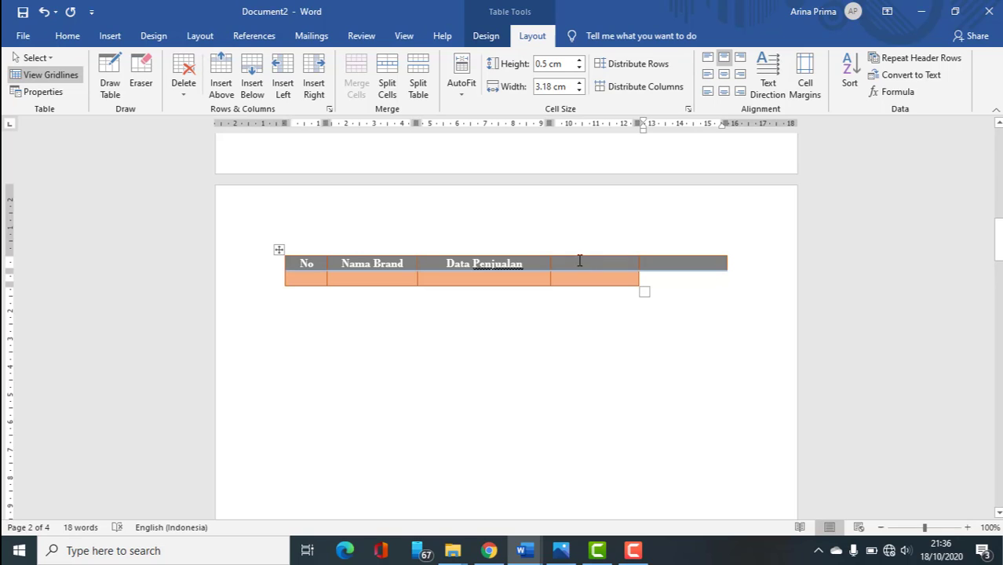
pyautogui.moveTo(579, 263); pyautogui.dragTo(288, 273)
pyautogui.click(589, 284)
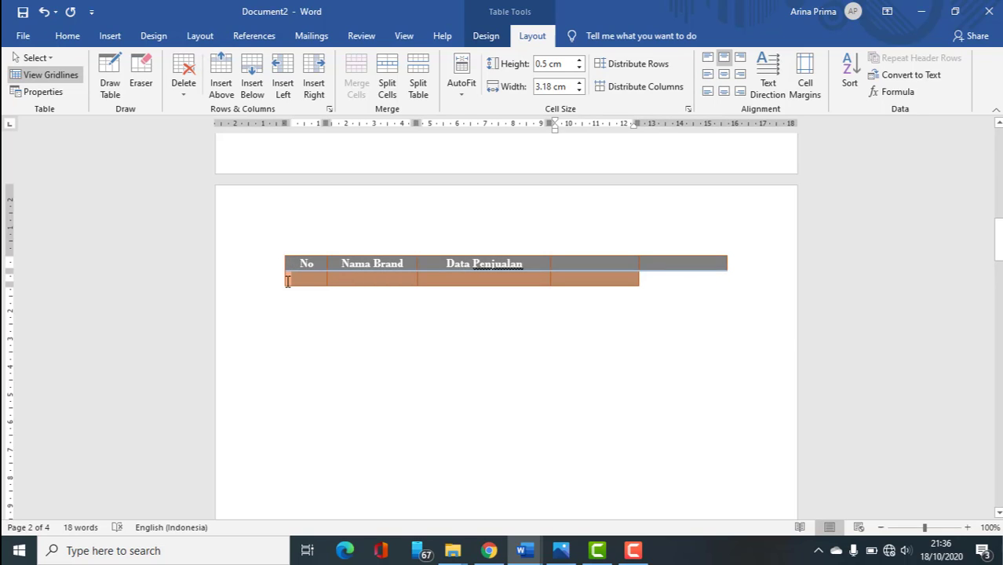
pyautogui.click(186, 94)
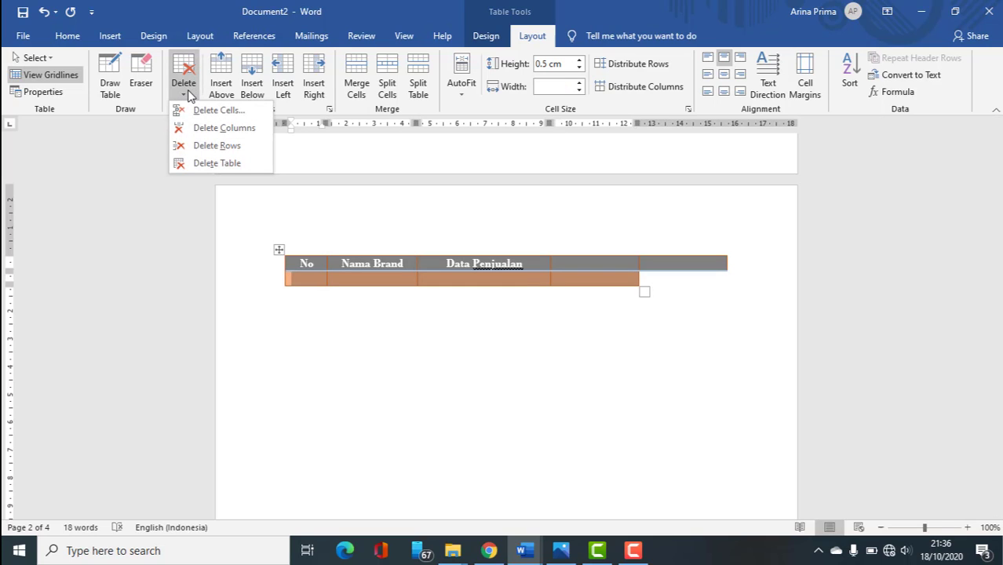
pyautogui.click(211, 146)
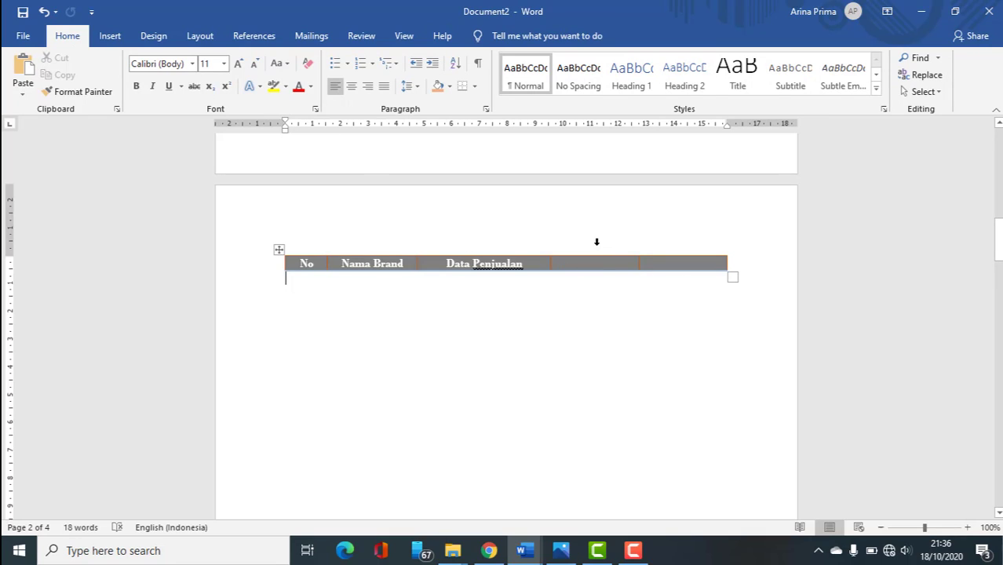
# Step: Add three new empty rows below the header row, starting from its last cell
pyautogui.click(667, 262)
pyautogui.press('Tab')
pyautogui.press('Tab')
pyautogui.press('Tab')
pyautogui.press('Tab')
pyautogui.press('Tab')
pyautogui.press('Tab')
pyautogui.press('Tab')
pyautogui.press('Tab')
pyautogui.press('Tab')
pyautogui.press('Tab')
pyautogui.press('Tab')
# Step: Select all cells of the table's last column and delete that column
pyautogui.moveTo(668, 263); pyautogui.dragTo(671, 311)
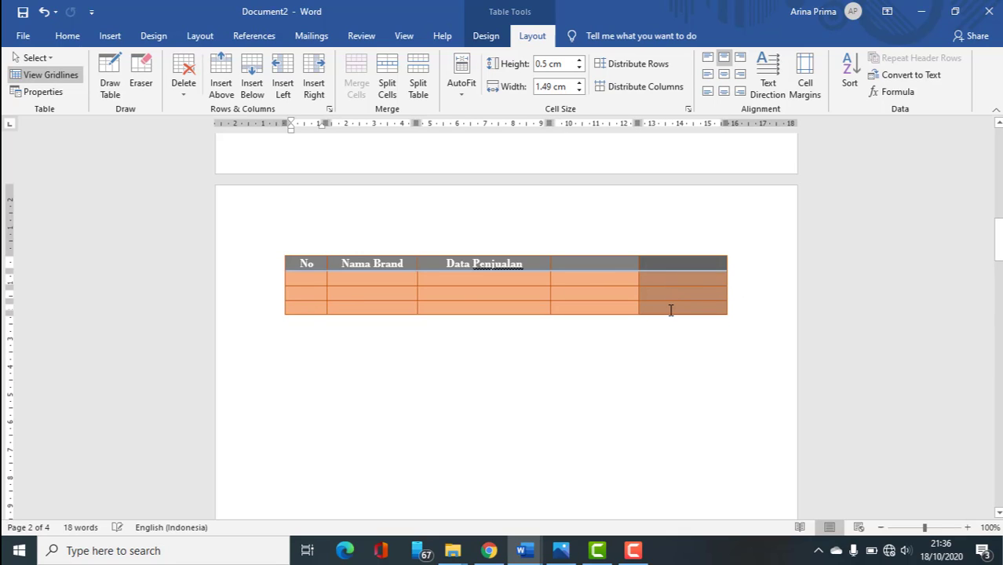
pyautogui.click(183, 79)
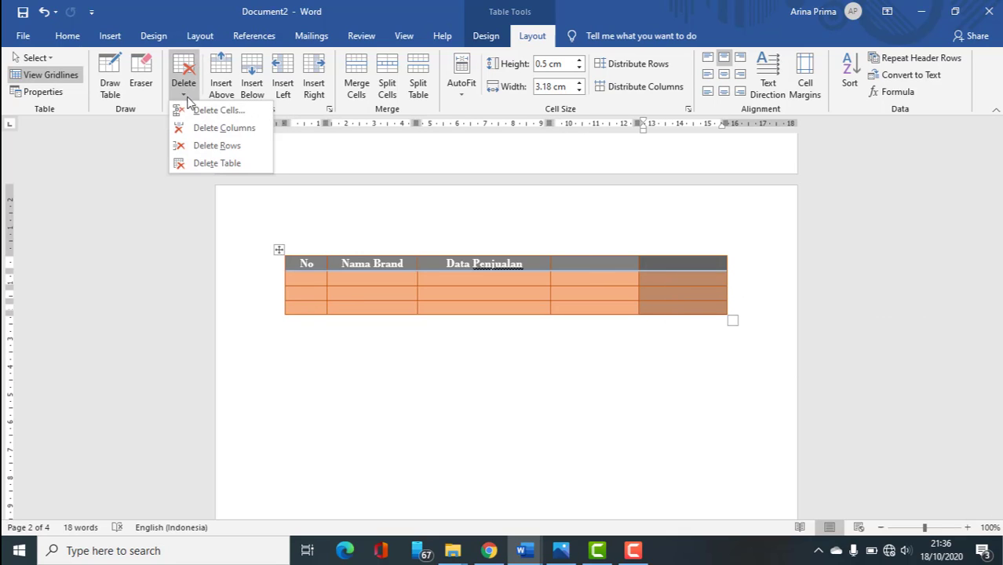
pyautogui.click(223, 133)
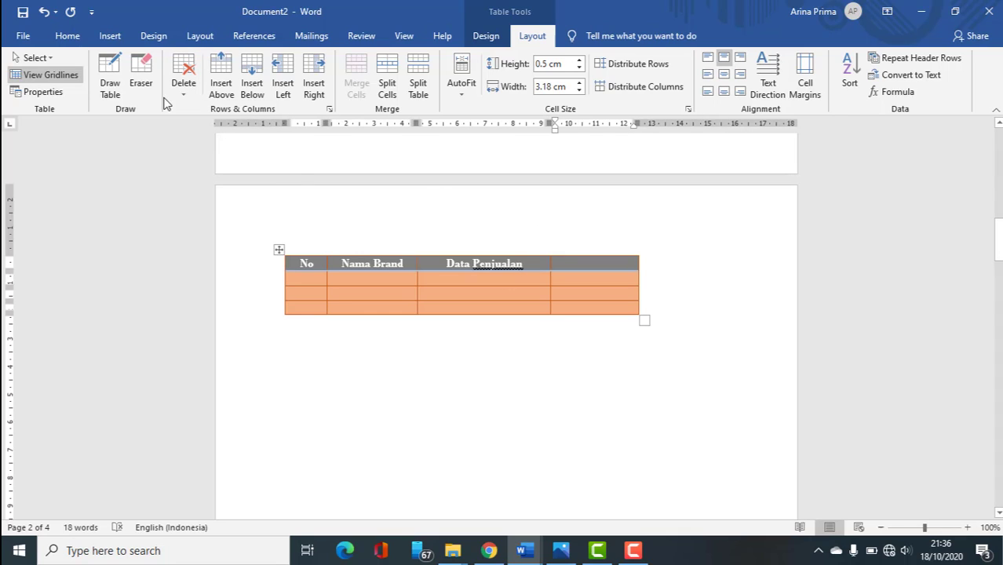
# Step: Insert a row directly below the header and number the four body rows 1 to 4 in the No column
pyautogui.click(221, 72)
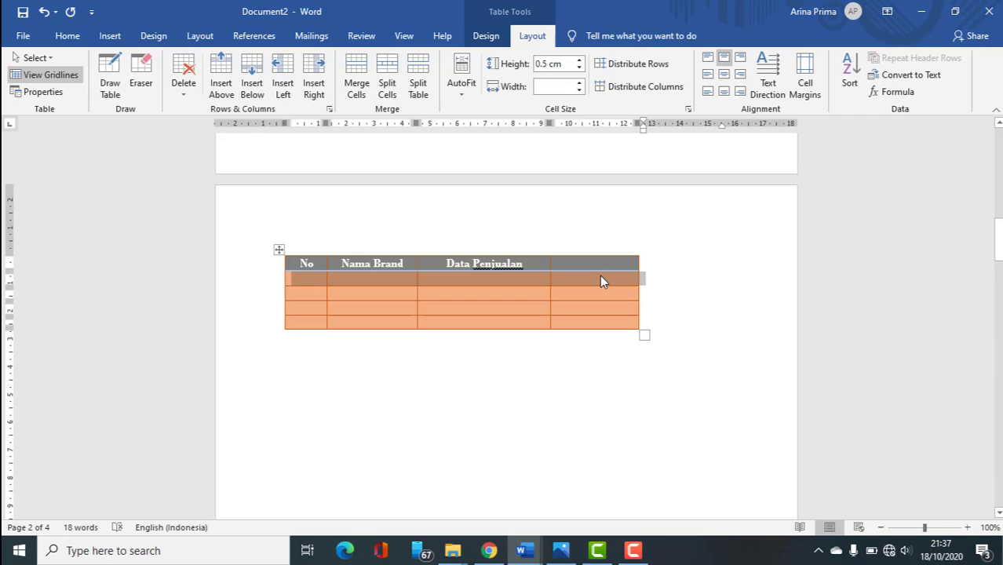
pyautogui.click(306, 296)
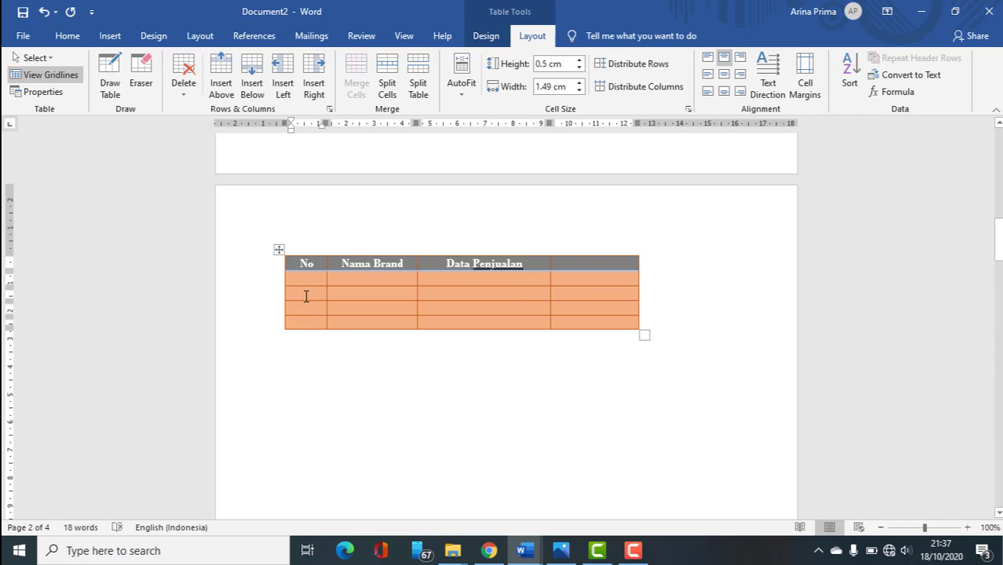
pyautogui.write('1')
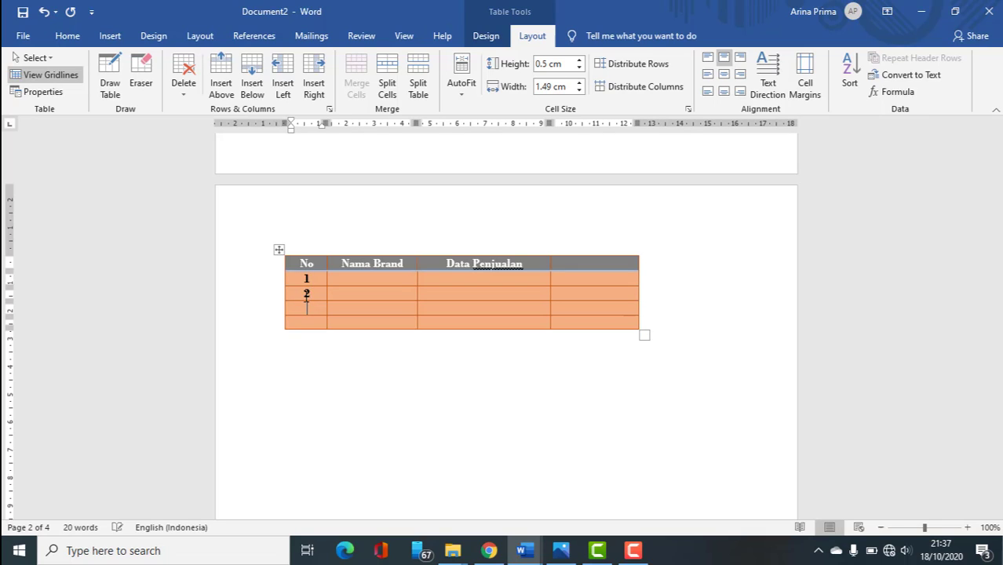
pyautogui.press('Left')
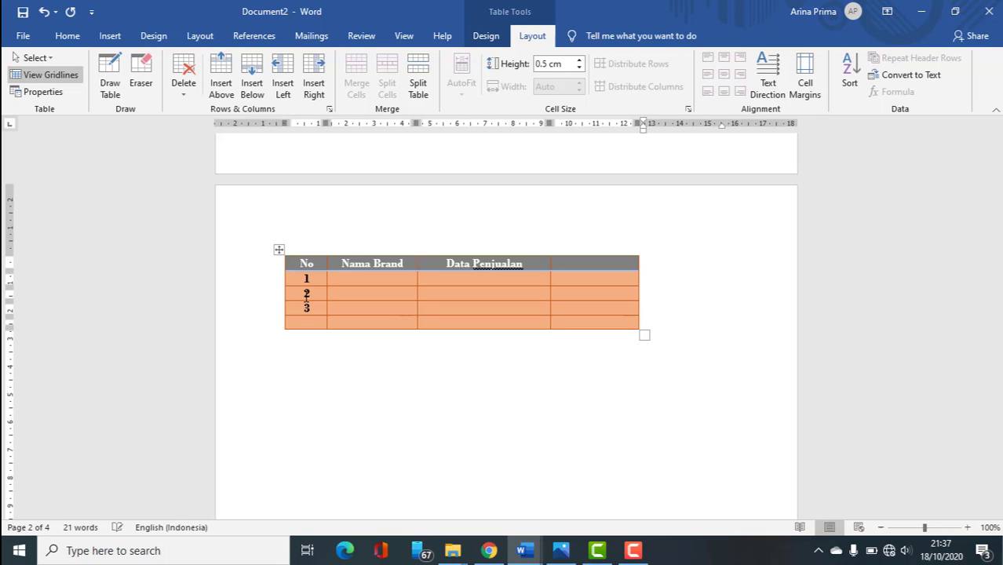
pyautogui.click(297, 320)
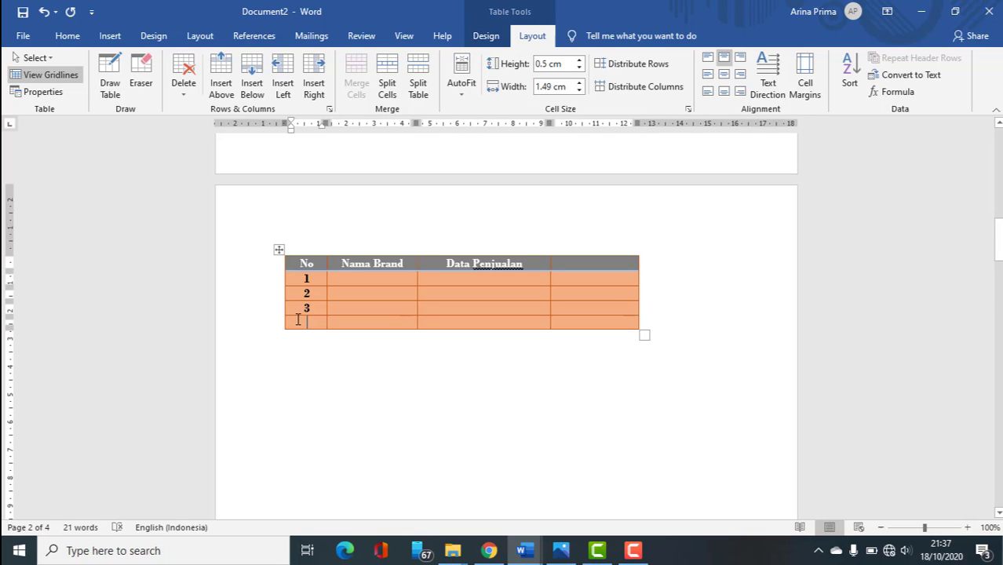
pyautogui.write('4')
# Step: Insert a blank row above row 1 and another blank row below row 2
pyautogui.click(225, 92)
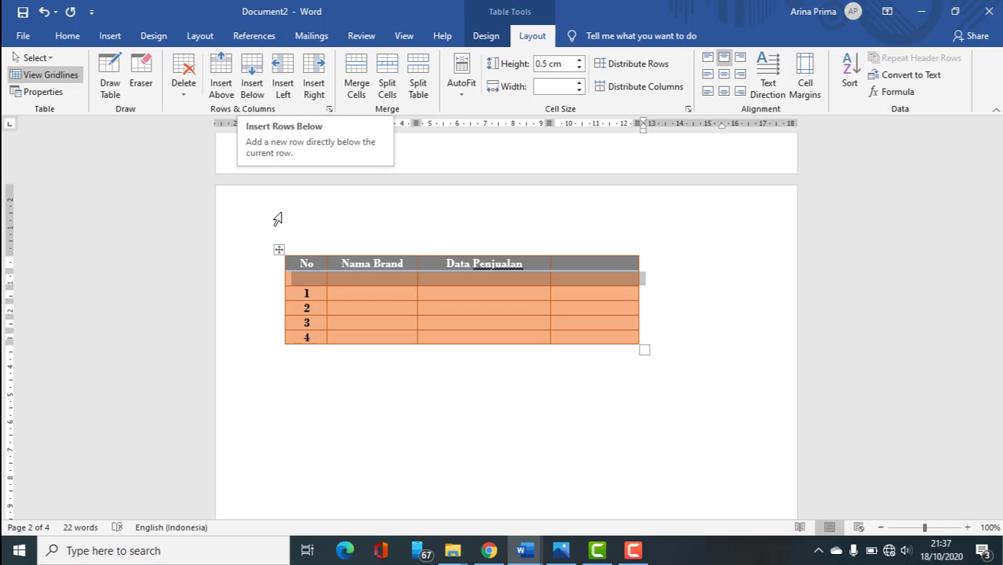
pyautogui.click(301, 311)
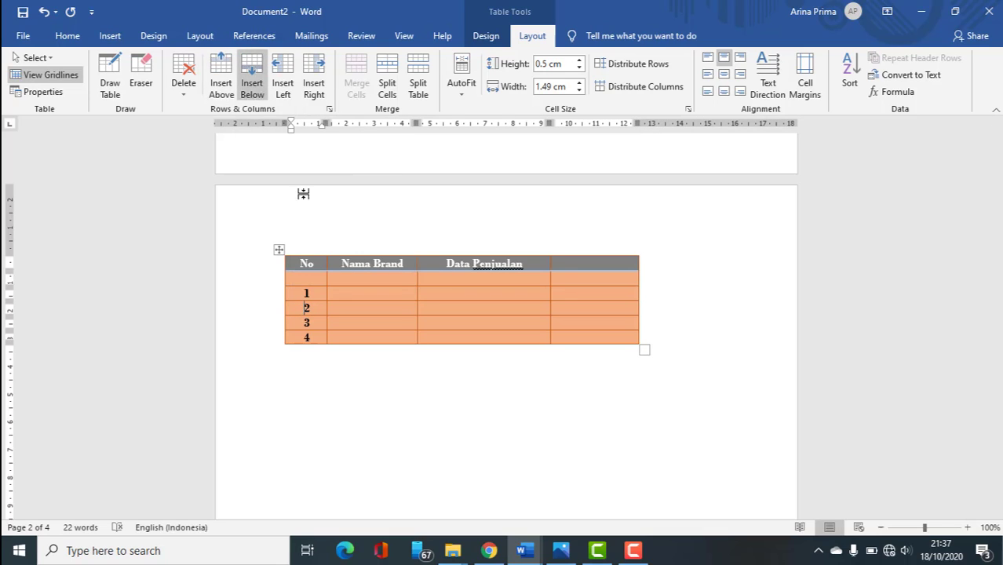
pyautogui.click(252, 83)
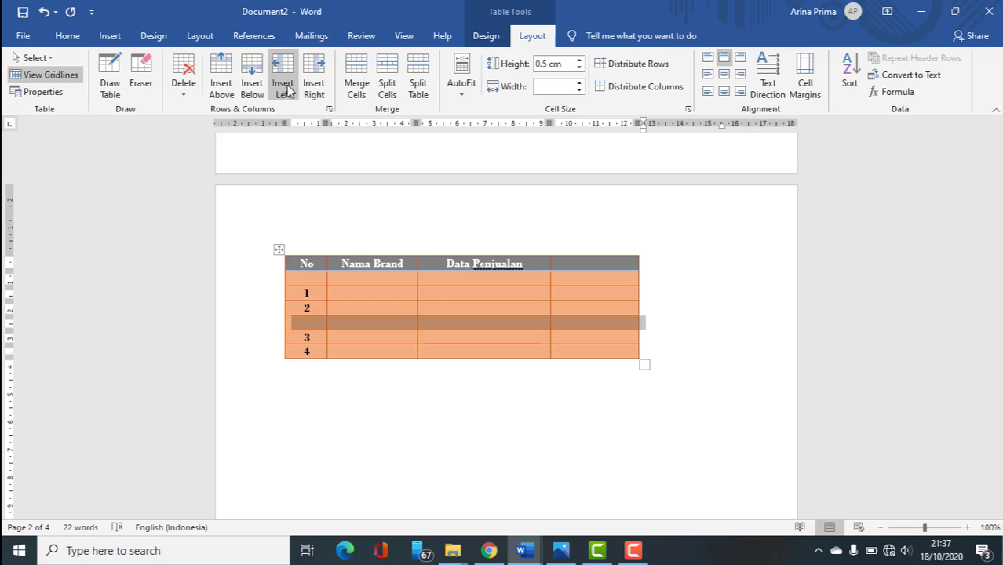
# Step: Insert a blank column directly before the Nama Brand column and another directly after the Data Penjualan column
pyautogui.click(348, 280)
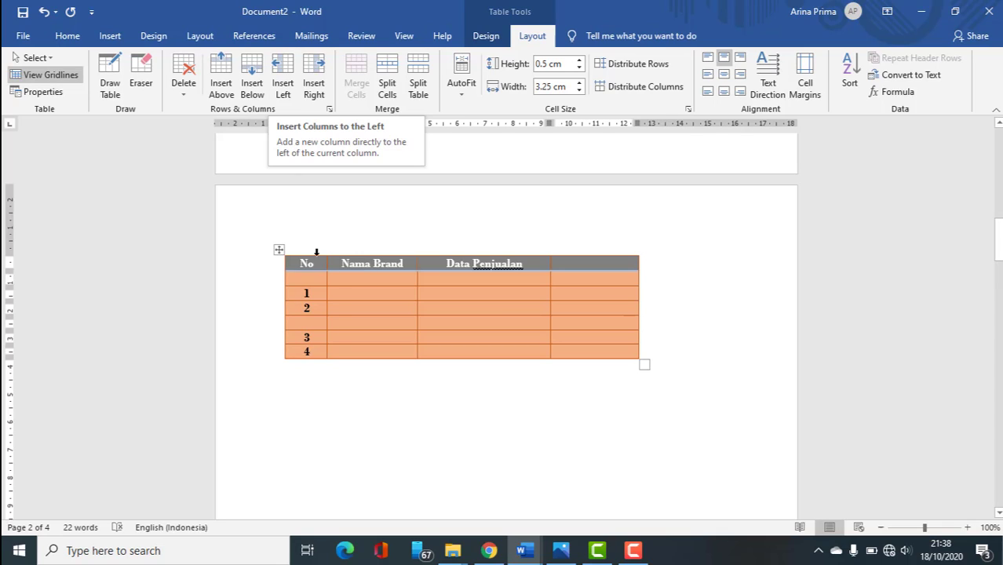
pyautogui.click(353, 264)
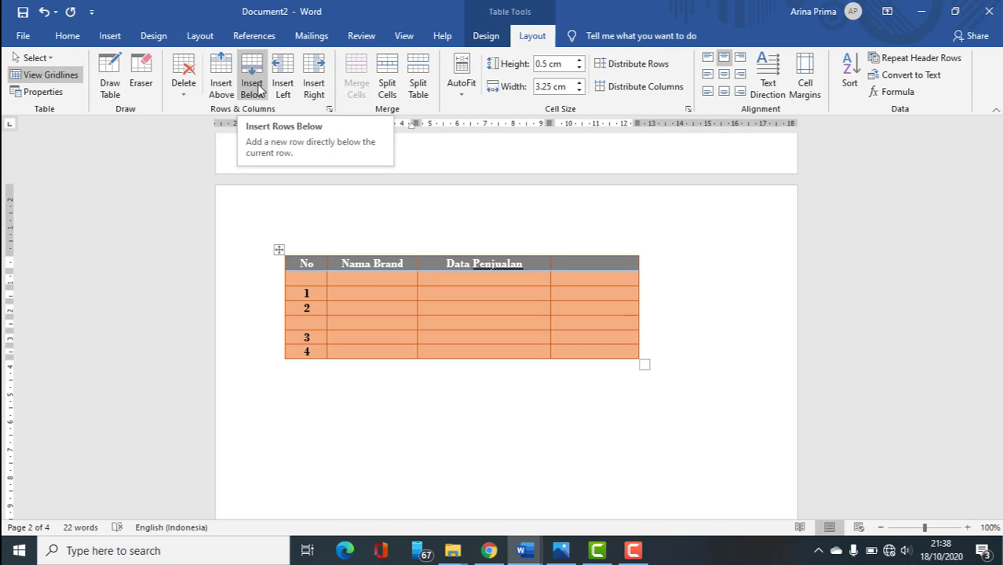
pyautogui.click(283, 87)
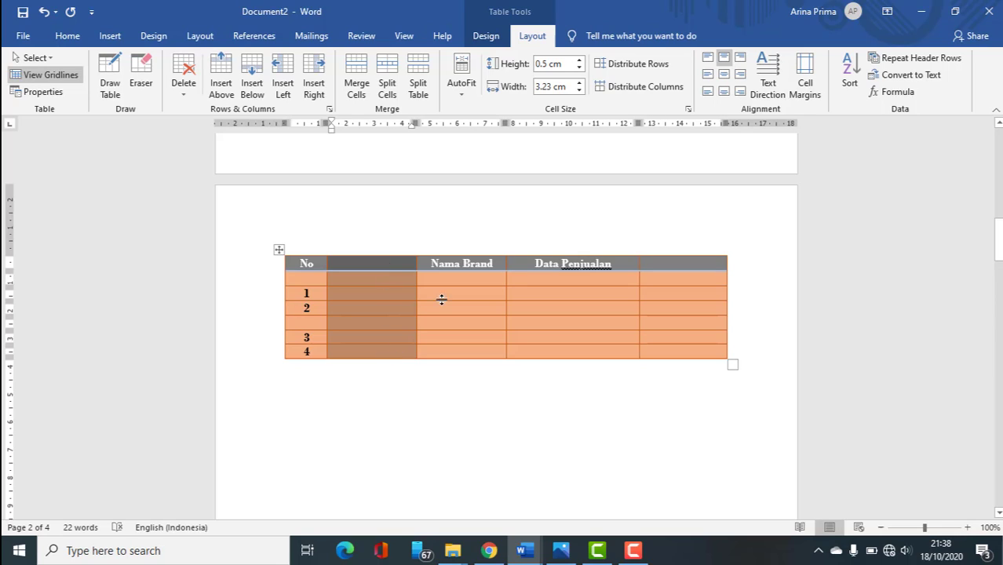
pyautogui.click(528, 253)
pyautogui.click(517, 264)
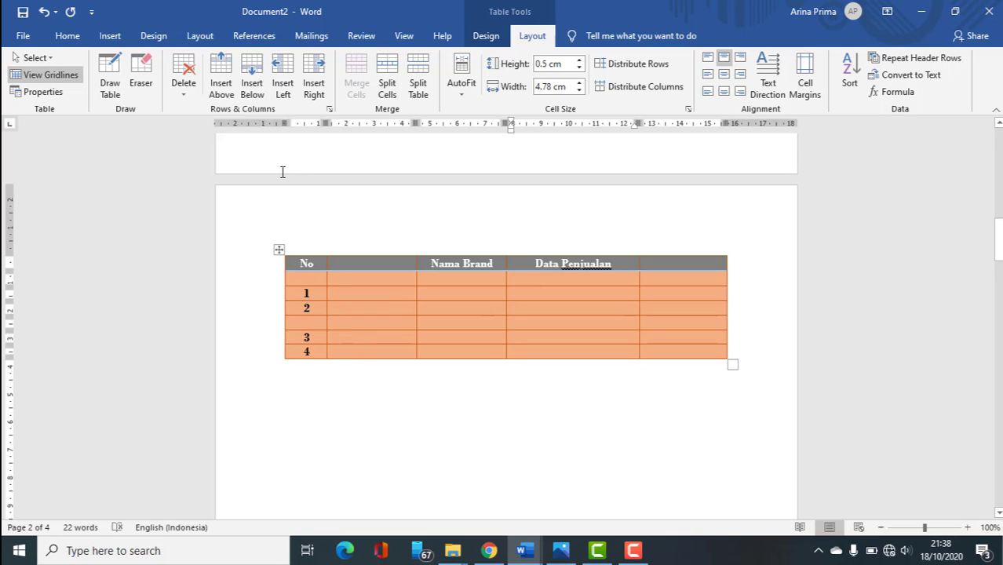
pyautogui.click(318, 74)
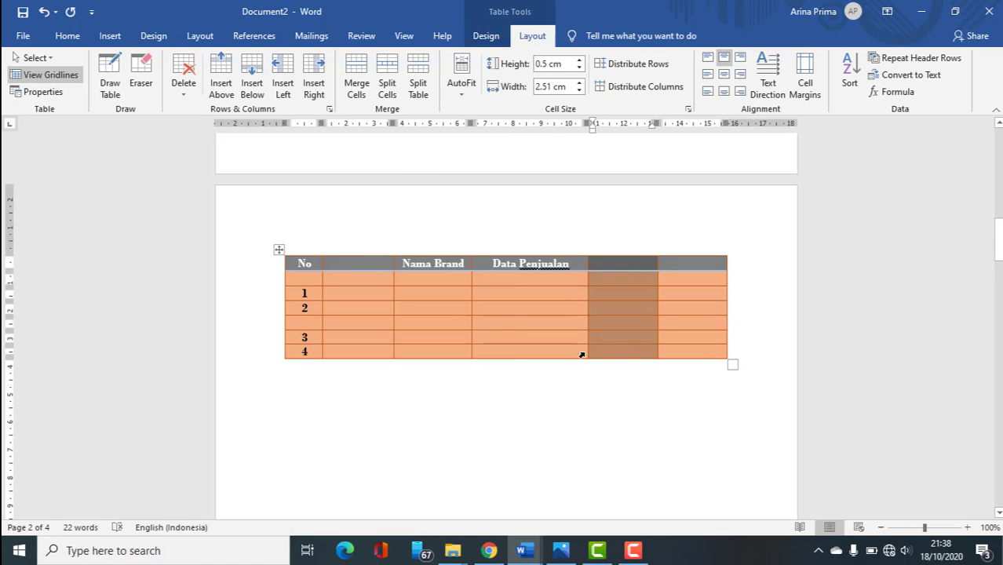
# Step: Insert three more blank columns directly after the No column and one between Nama Brand and Data Penjualan
pyautogui.click(345, 266)
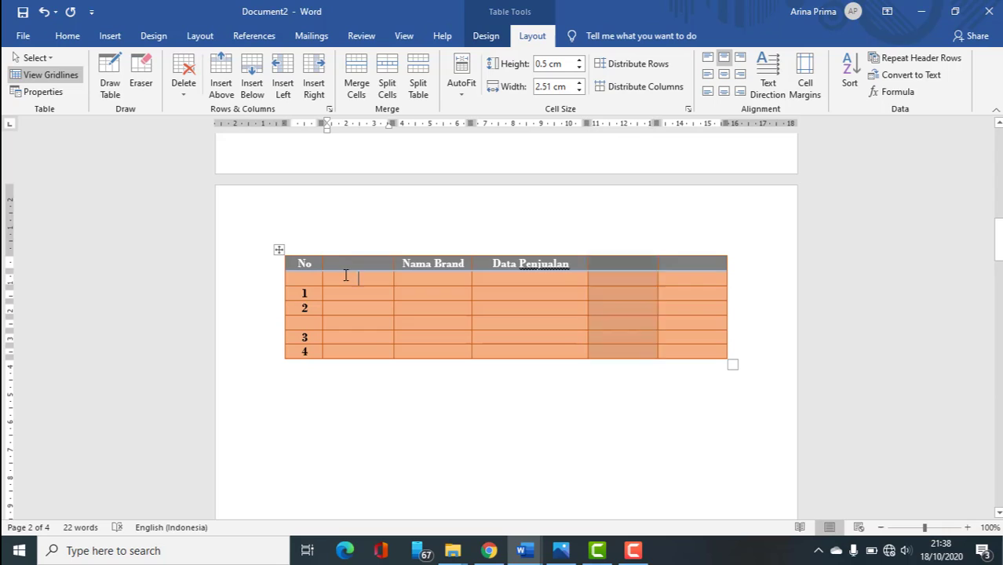
pyautogui.moveTo(324, 250)
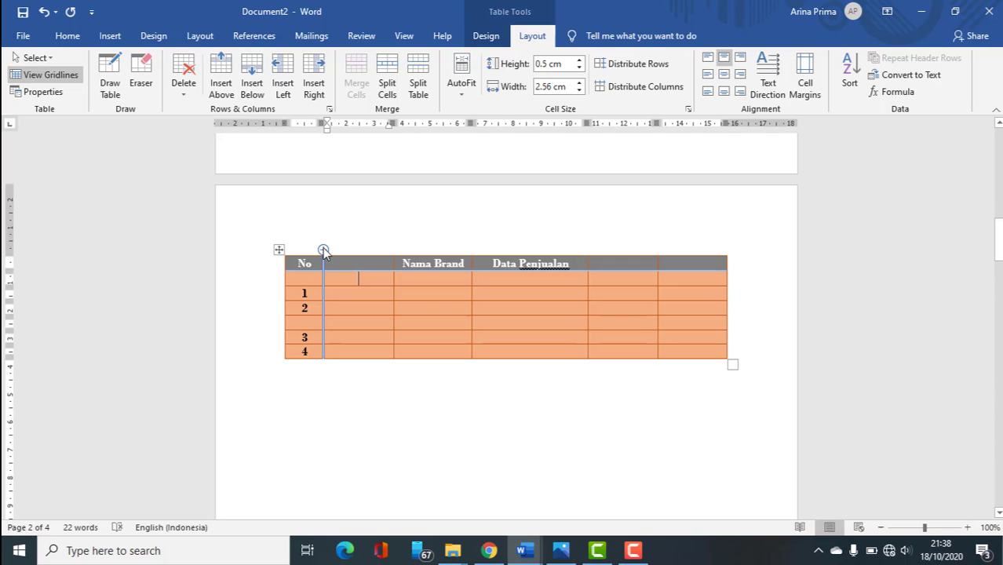
pyautogui.click(323, 250)
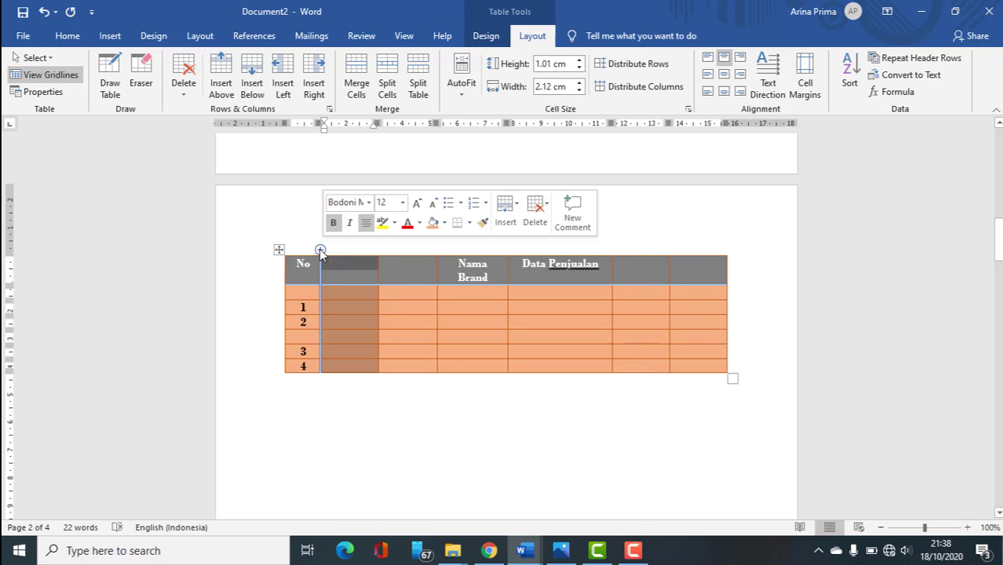
pyautogui.click(319, 249)
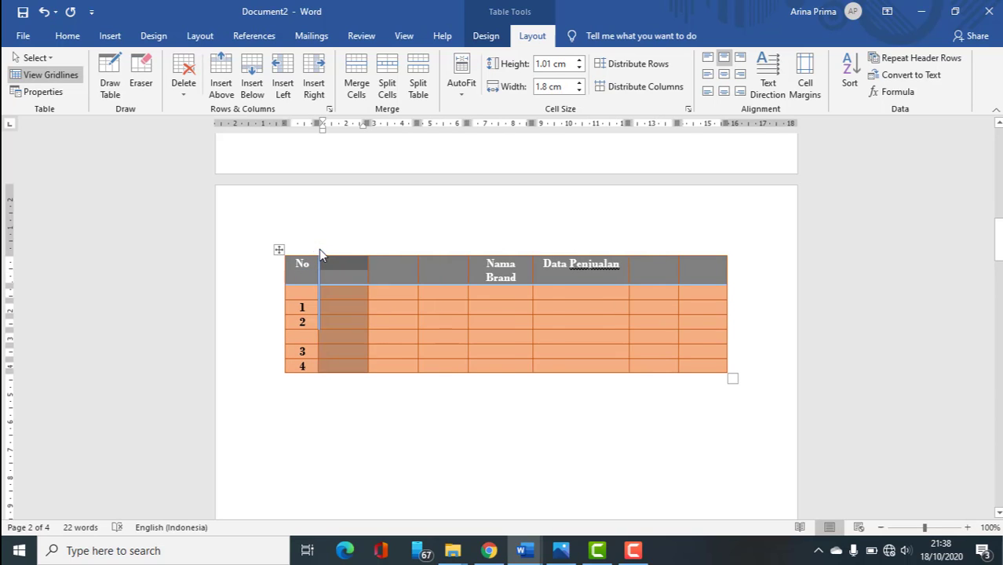
pyautogui.click(318, 249)
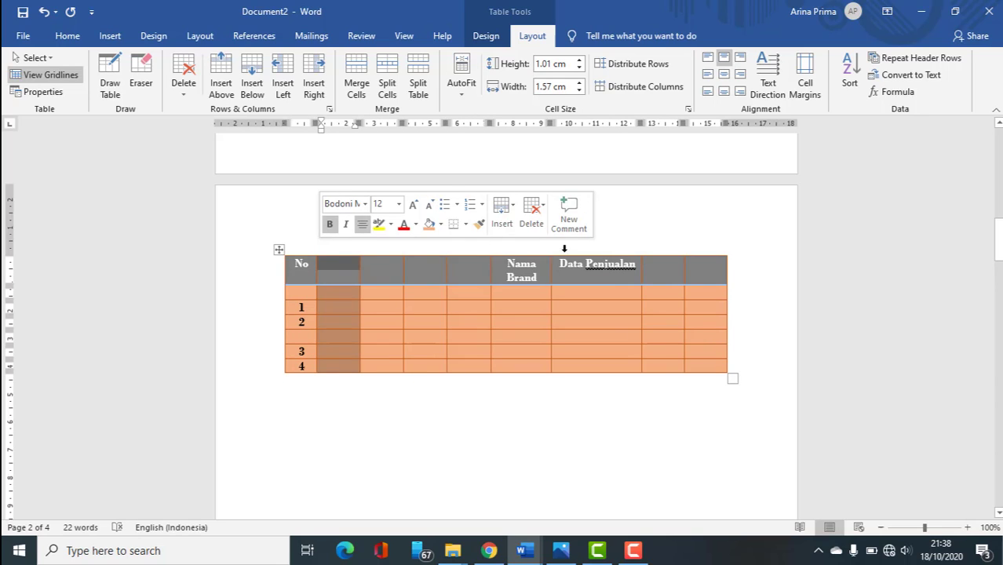
pyautogui.click(573, 282)
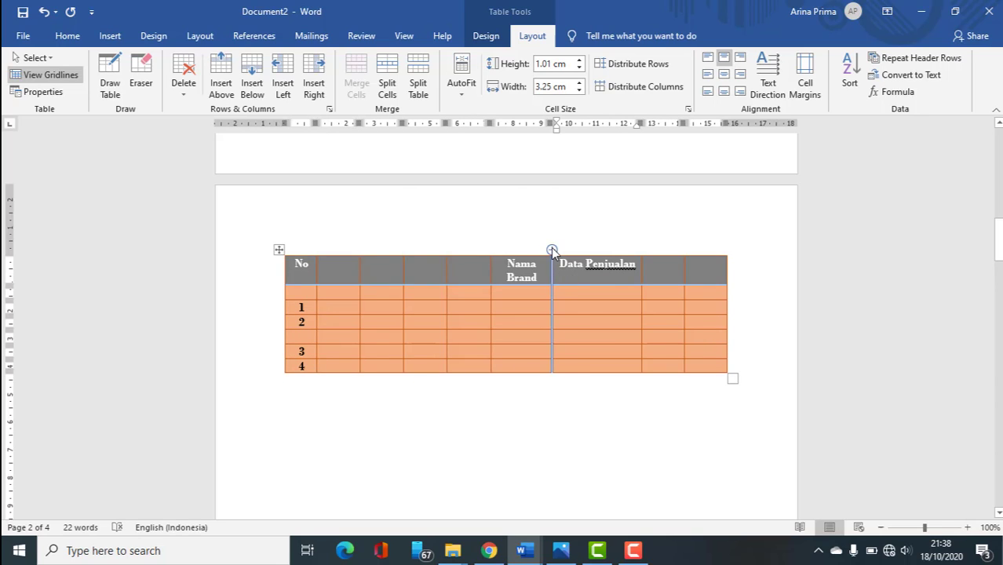
pyautogui.click(550, 247)
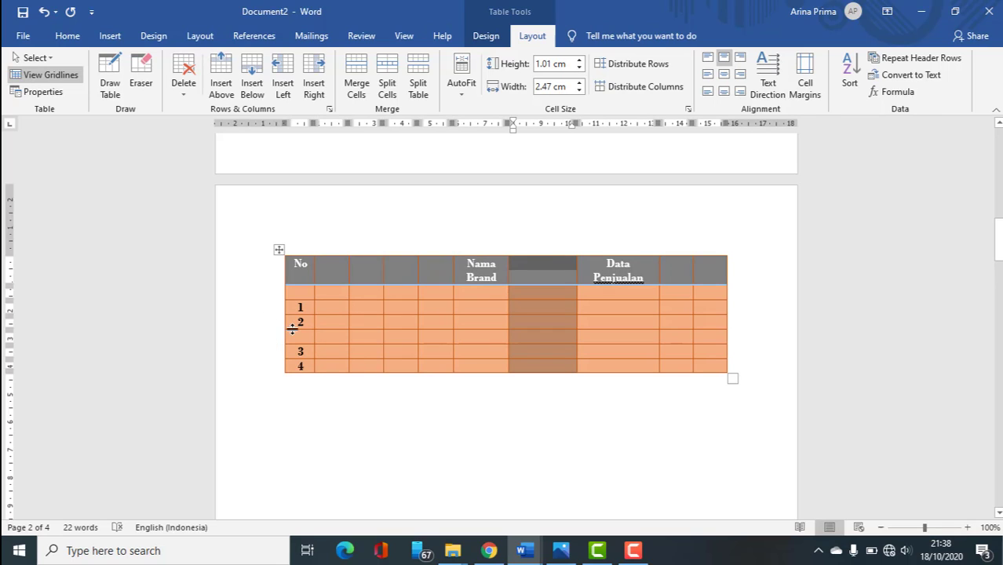
# Step: Insert a blank row between the rows numbered 1 and 2
pyautogui.click(298, 320)
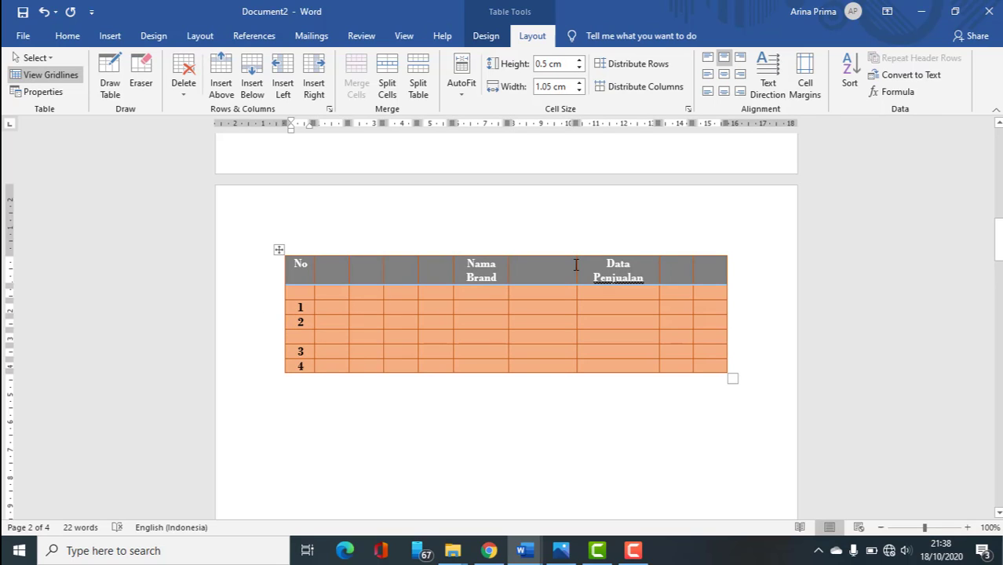
pyautogui.moveTo(282, 306)
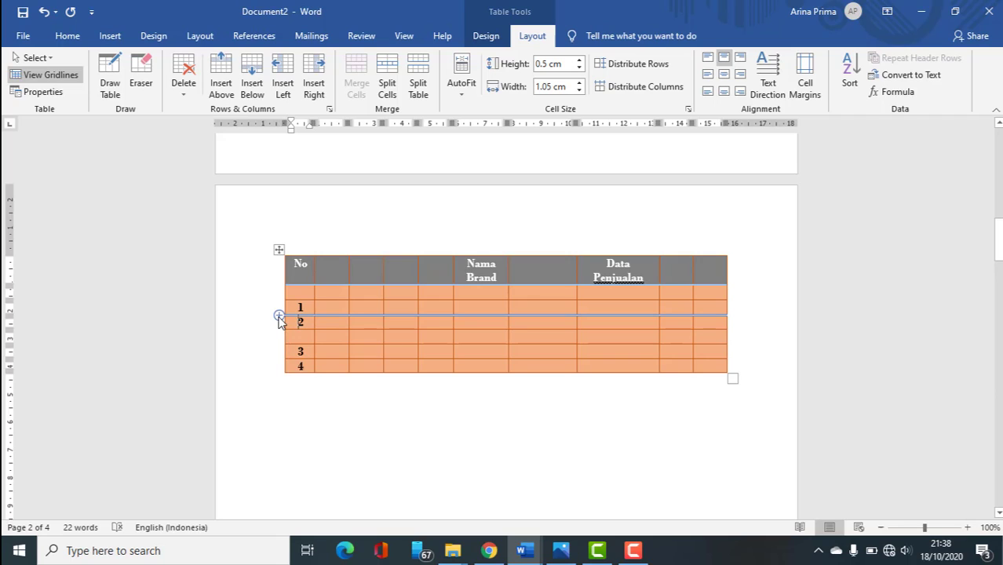
pyautogui.click(279, 316)
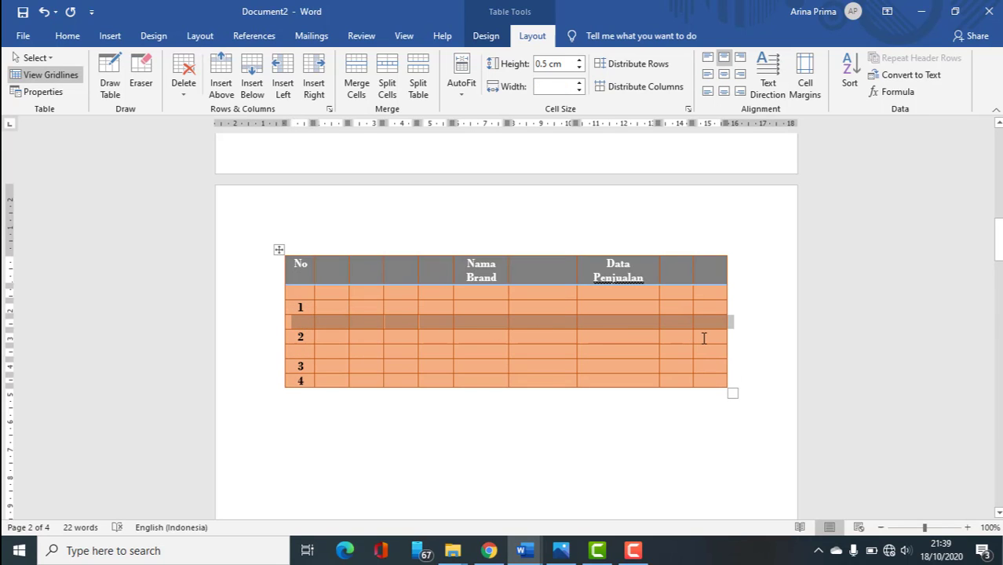
# Step: Delete the four blank columns between No and Nama Brand, as well as the blank column before Data Penjualan
pyautogui.click(306, 294)
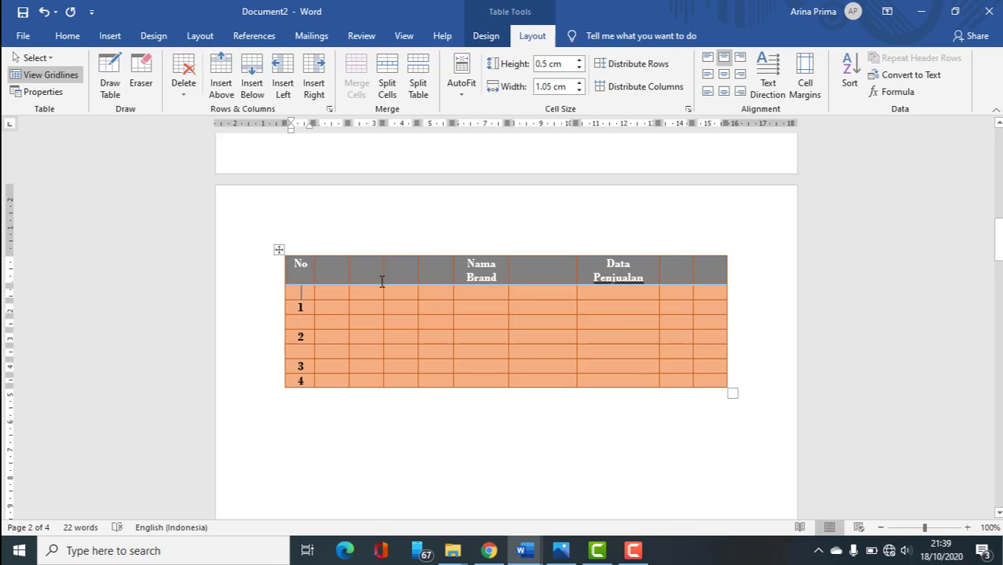
pyautogui.click(480, 292)
pyautogui.click(336, 271)
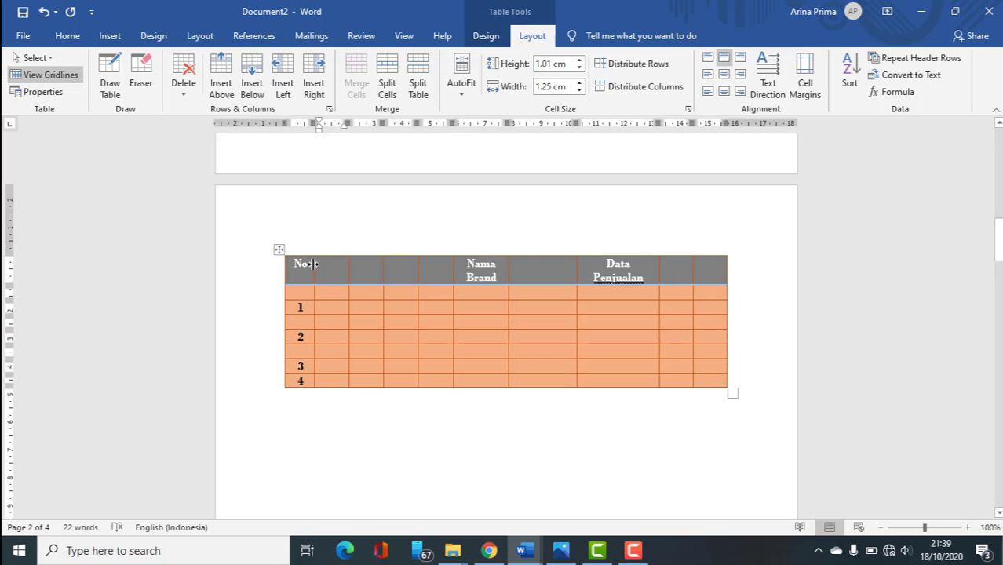
pyautogui.moveTo(331, 271); pyautogui.dragTo(422, 382)
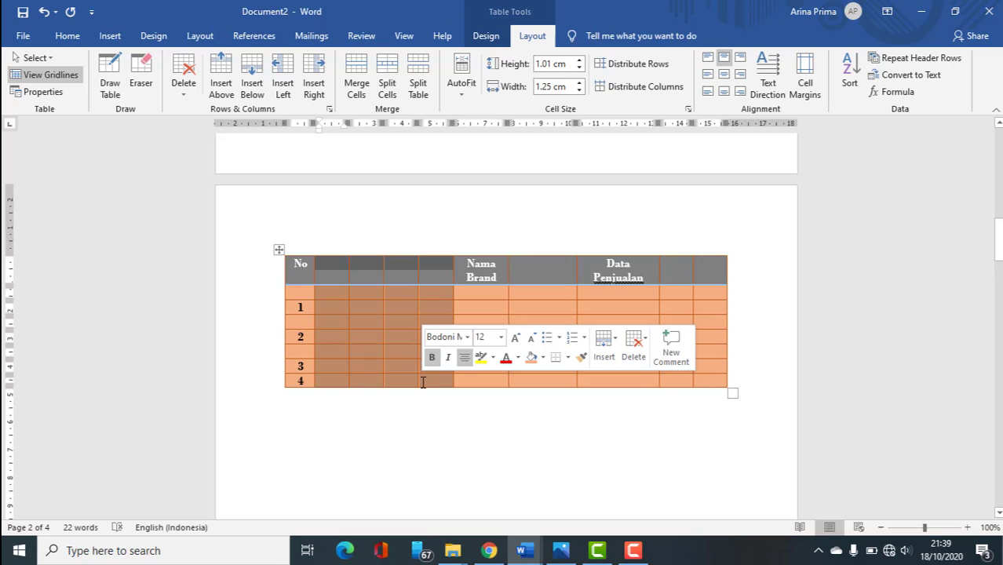
pyautogui.click(183, 88)
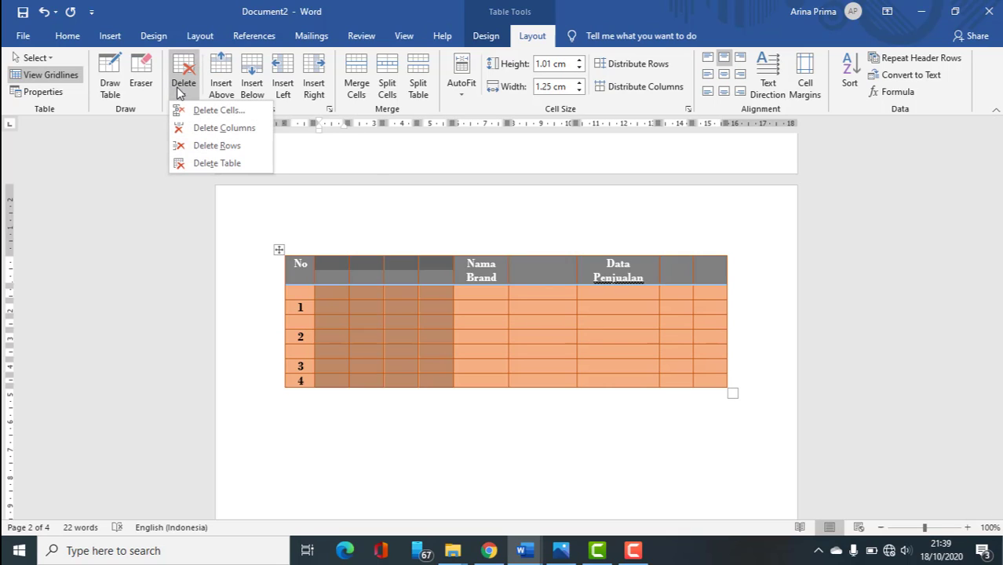
pyautogui.click(208, 128)
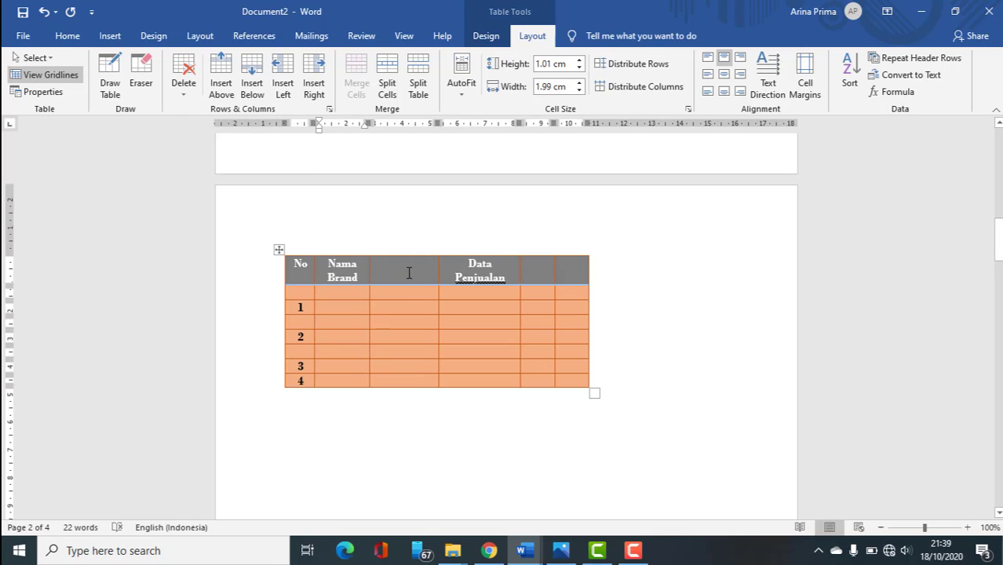
pyautogui.moveTo(409, 272); pyautogui.dragTo(418, 379)
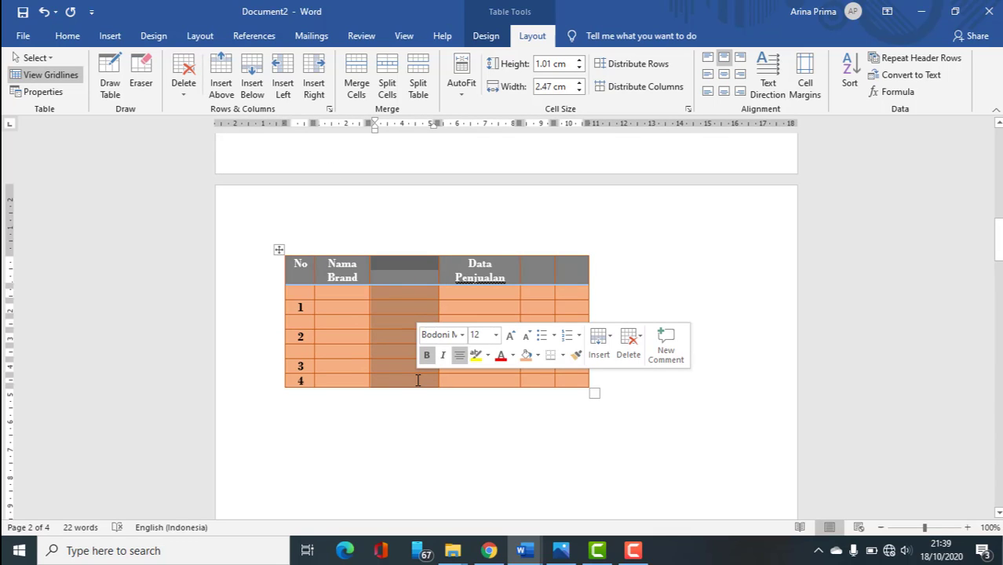
pyautogui.press('BackSpace')
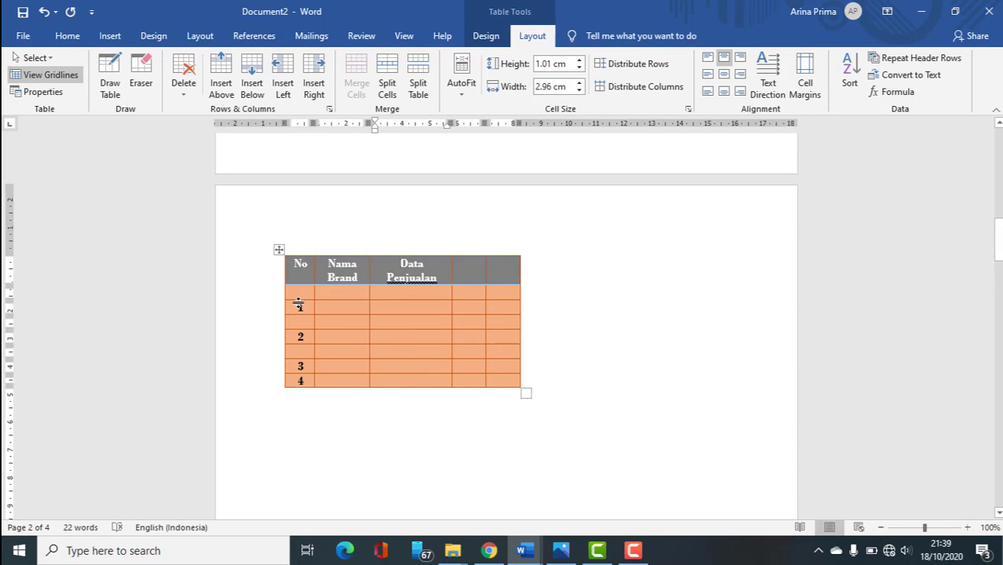
# Step: Delete the blank rows above row 1, between rows 1 and 2, and between rows 2 and 3, using the Shift cells left option
pyautogui.moveTo(298, 292); pyautogui.dragTo(506, 296)
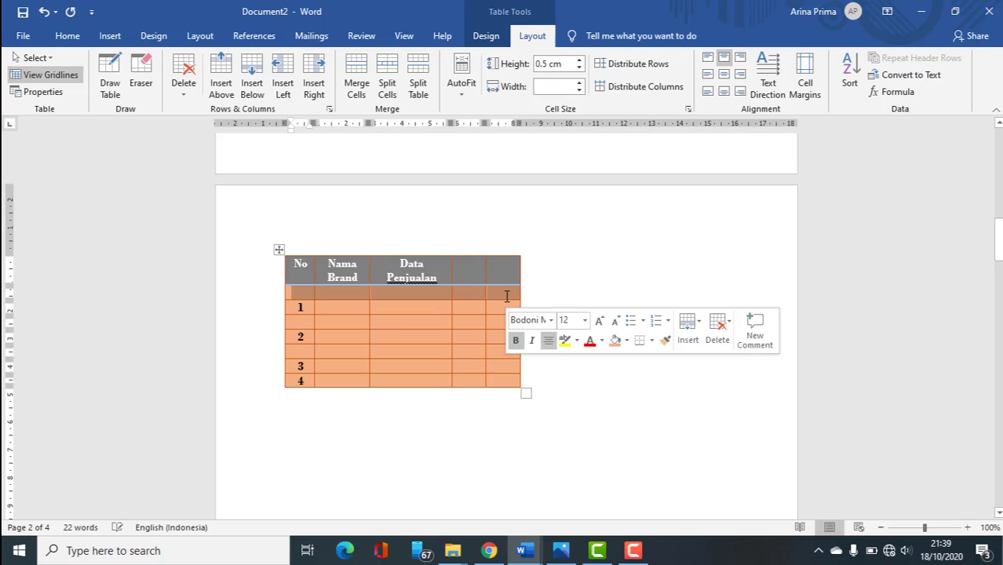
pyautogui.press('BackSpace')
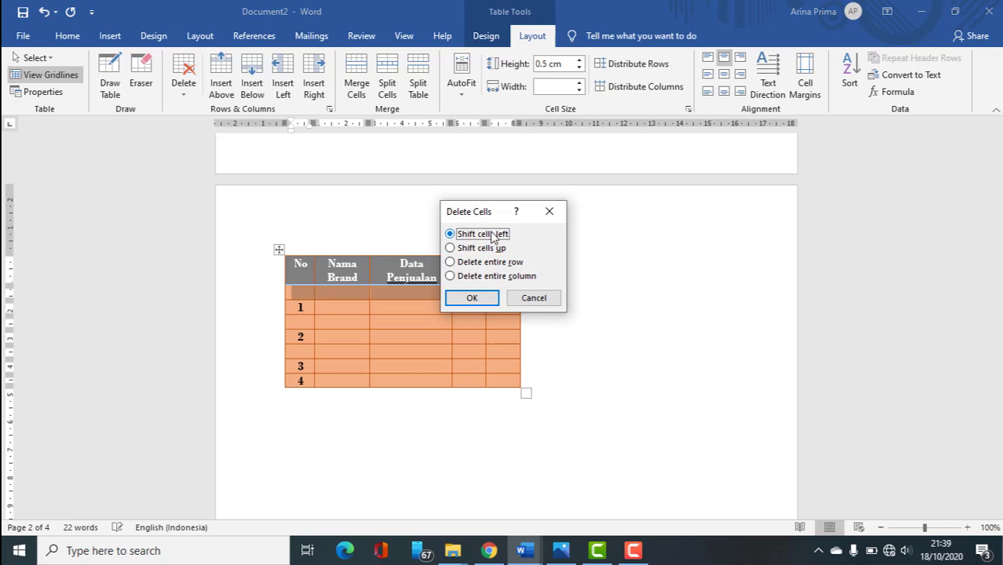
pyautogui.click(472, 299)
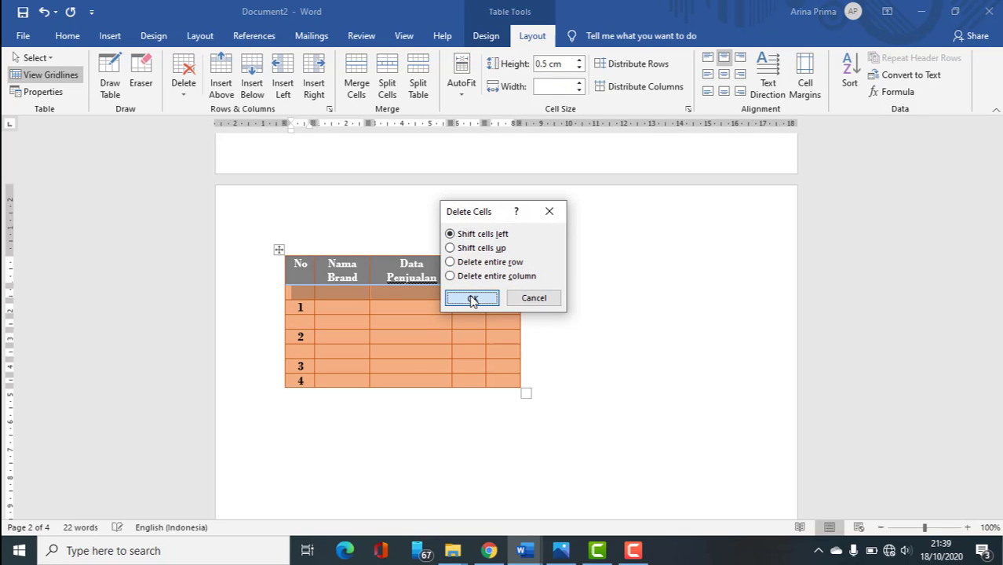
pyautogui.moveTo(307, 306); pyautogui.dragTo(504, 314)
pyautogui.press('BackSpace')
pyautogui.press('Return')
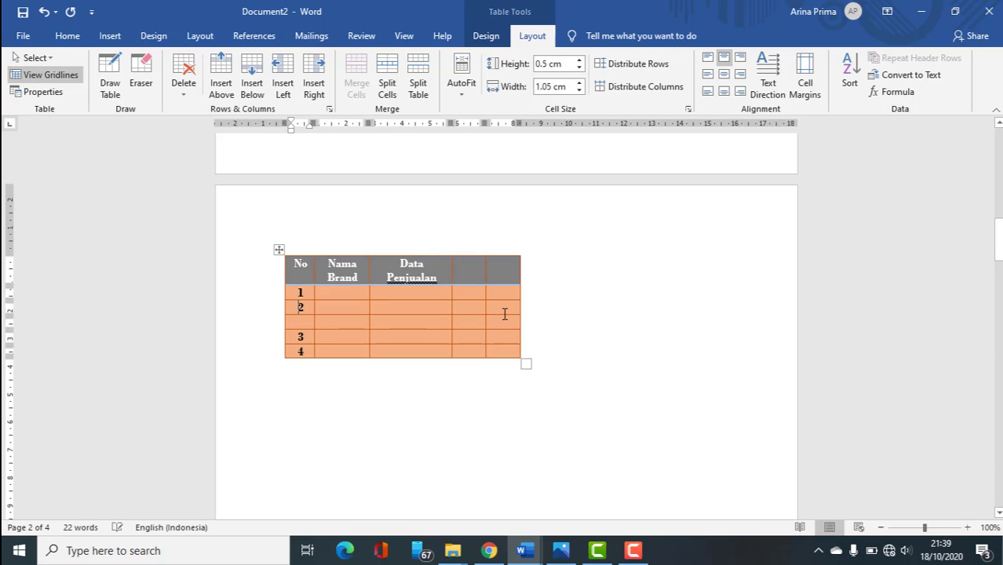
pyautogui.moveTo(319, 326); pyautogui.dragTo(498, 323)
pyautogui.press('BackSpace')
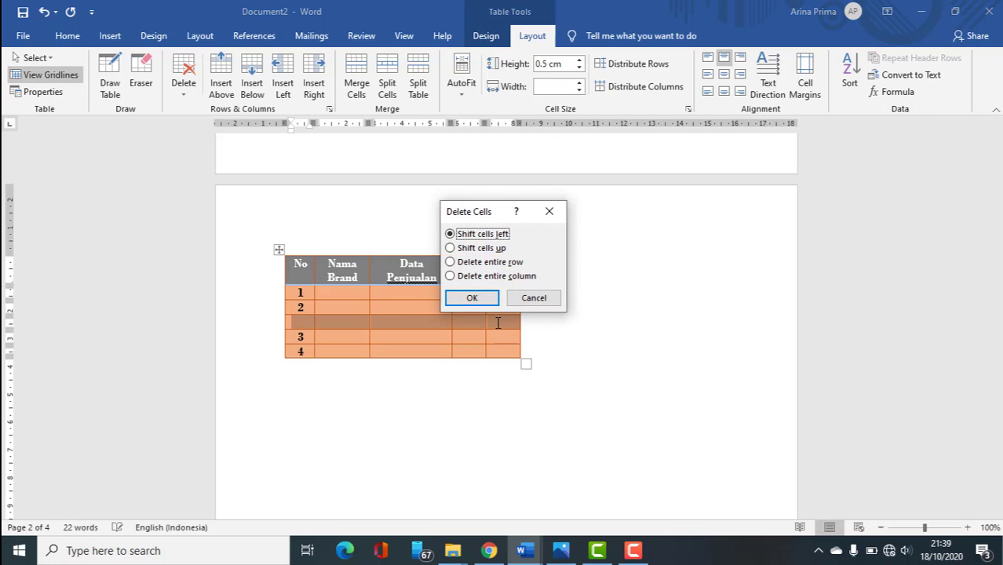
pyautogui.click(471, 297)
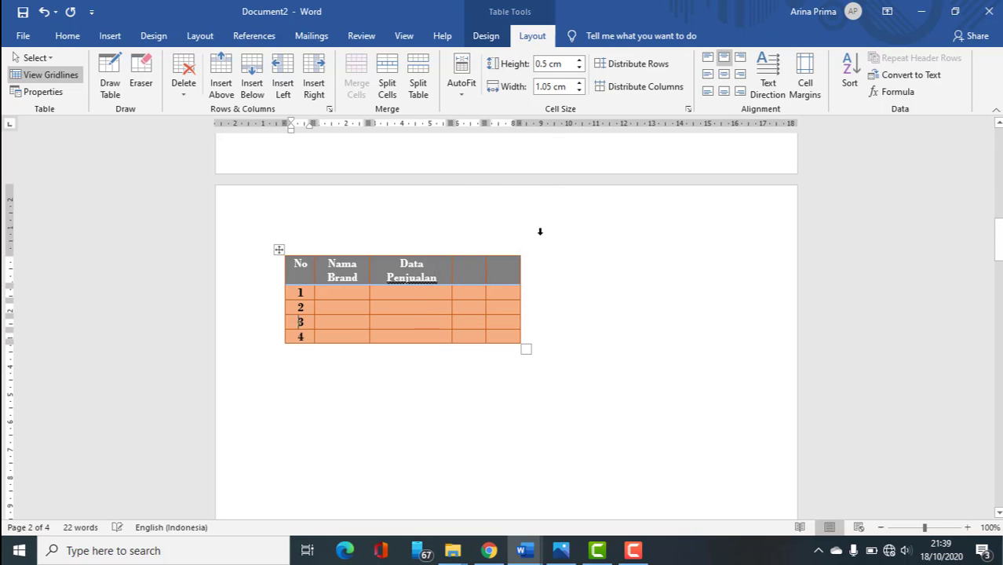
# Step: Widen the two blank columns after Data Penjualan, making the first of them about 2.74 cm wide
pyautogui.click(392, 267)
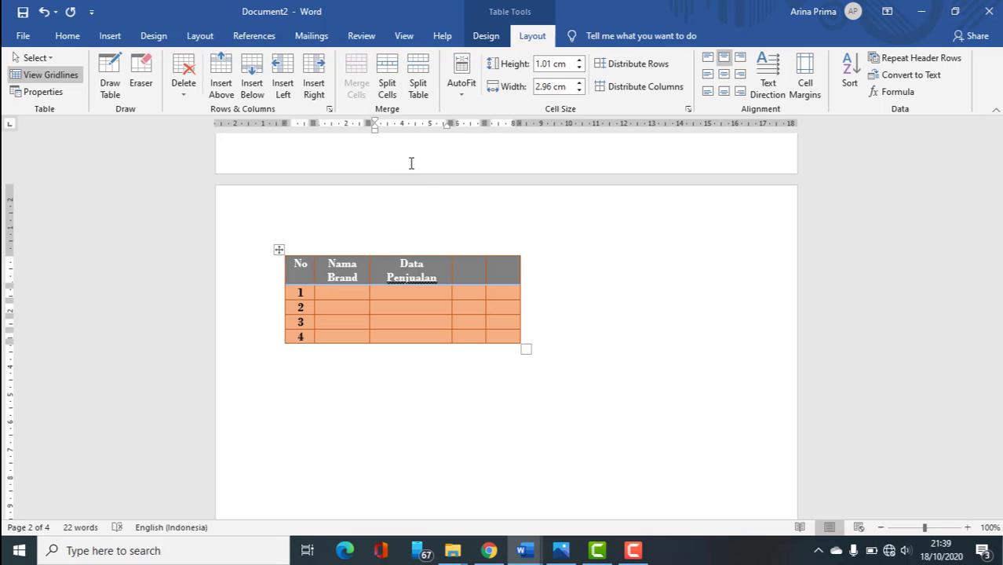
pyautogui.click(462, 283)
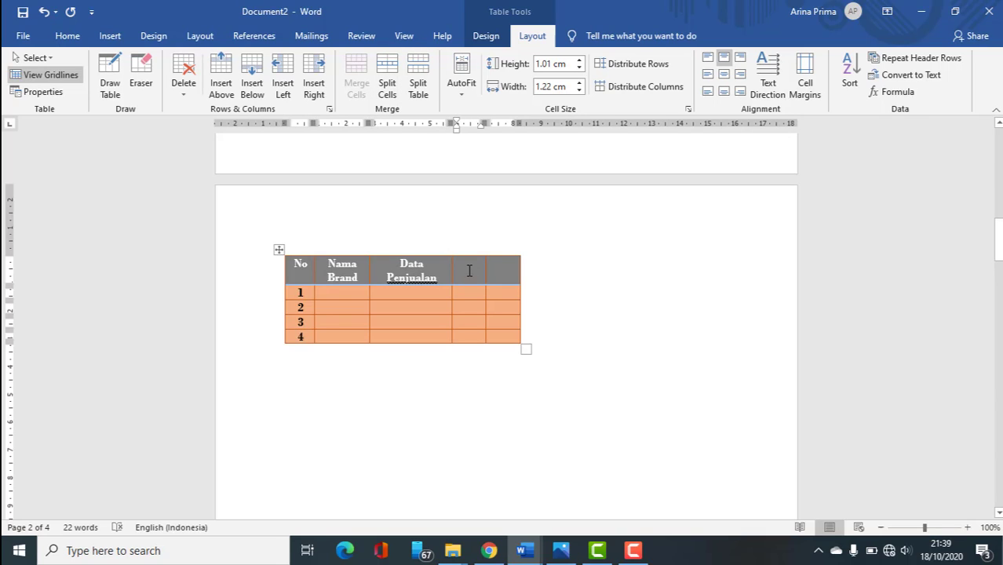
pyautogui.moveTo(481, 124); pyautogui.dragTo(510, 123)
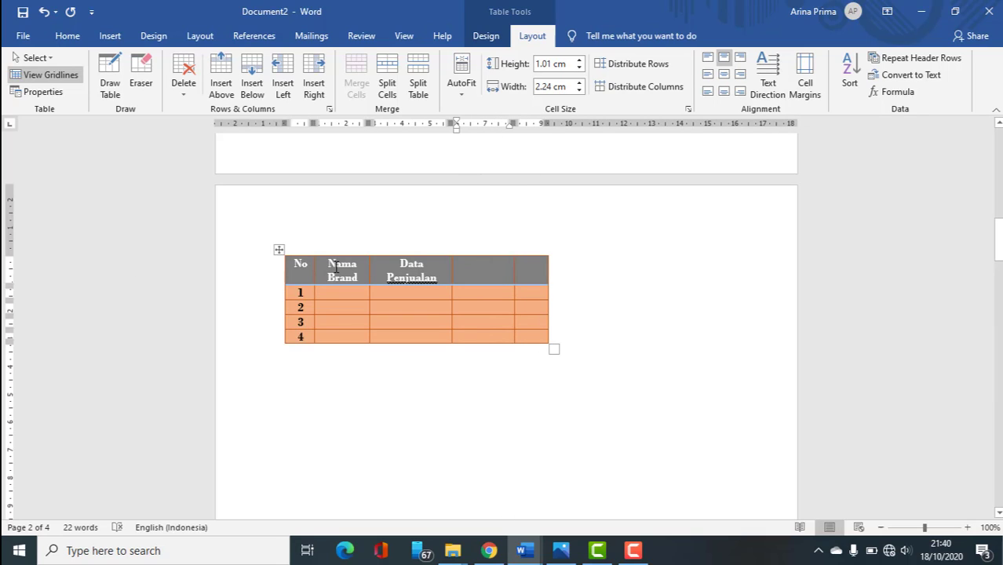
pyautogui.moveTo(336, 267); pyautogui.dragTo(359, 281)
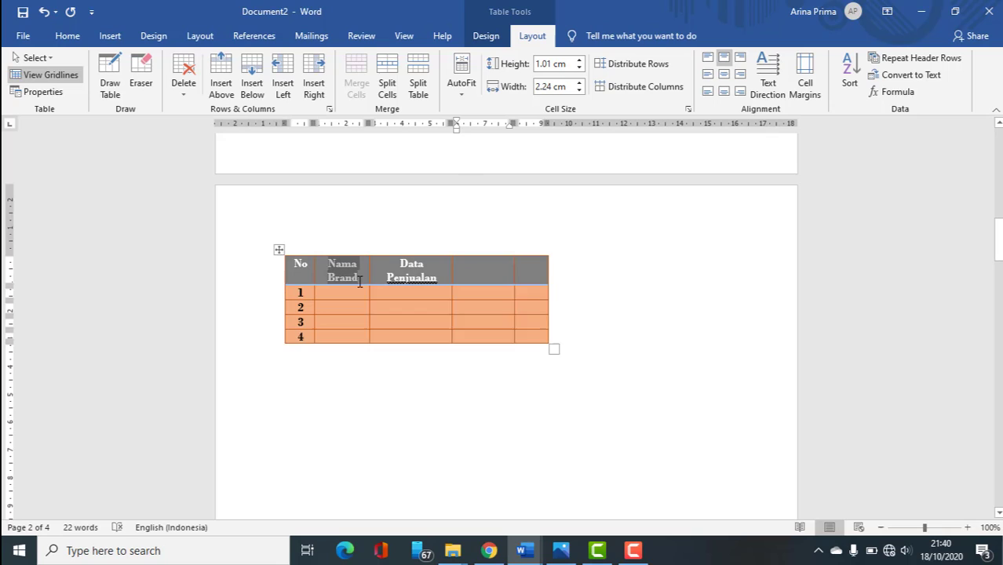
pyautogui.click(402, 272)
pyautogui.click(475, 267)
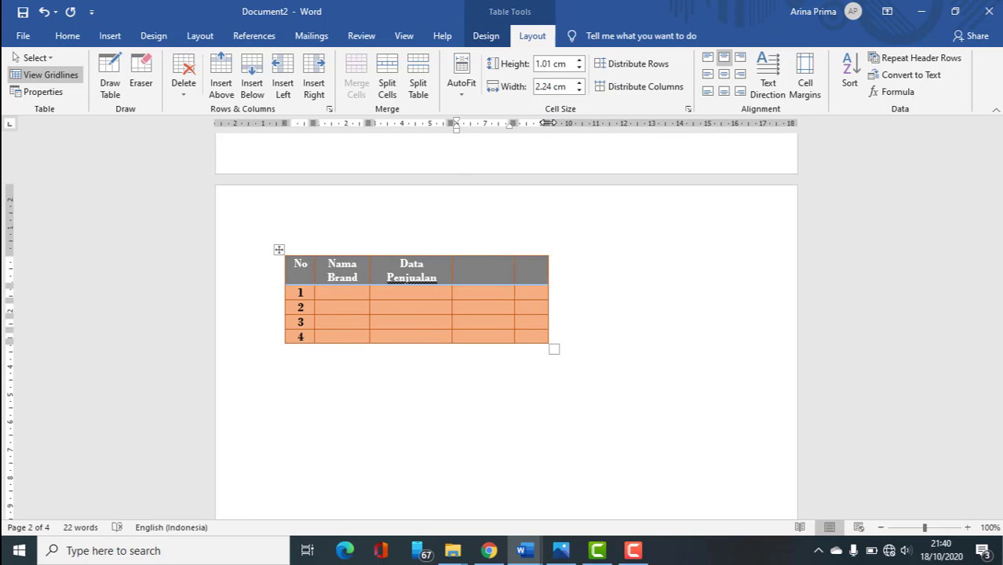
pyautogui.moveTo(547, 123); pyautogui.dragTo(620, 124)
pyautogui.moveTo(514, 123); pyautogui.dragTo(528, 123)
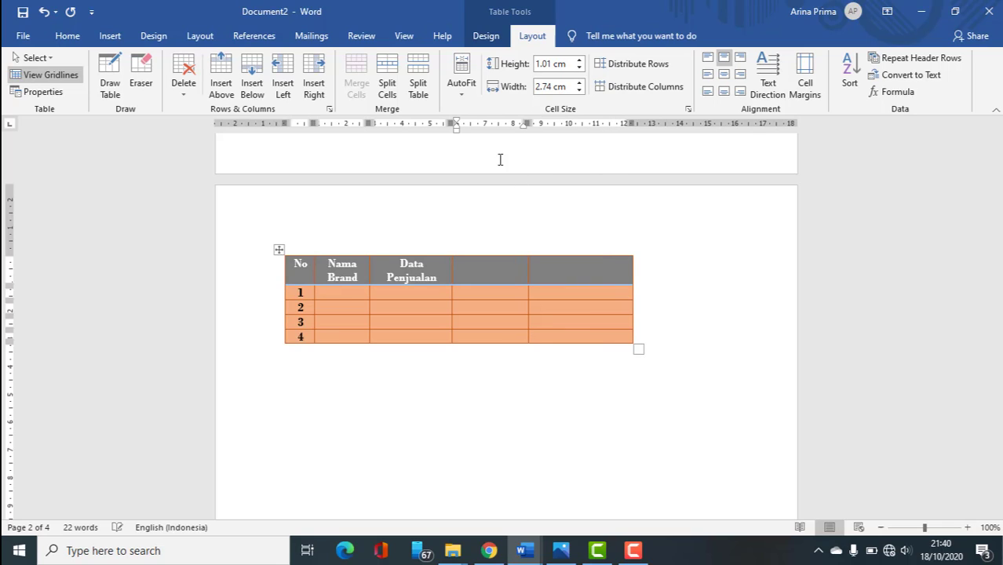
pyautogui.click(405, 269)
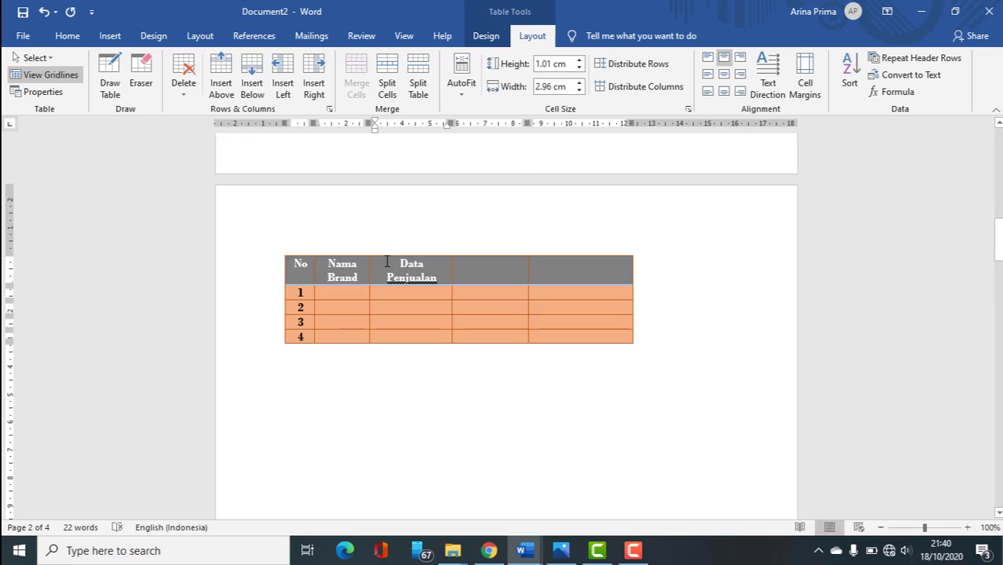
# Step: Split the Data Penjualan header cell into 3 columns and 2 rows
pyautogui.moveTo(392, 272); pyautogui.dragTo(402, 340)
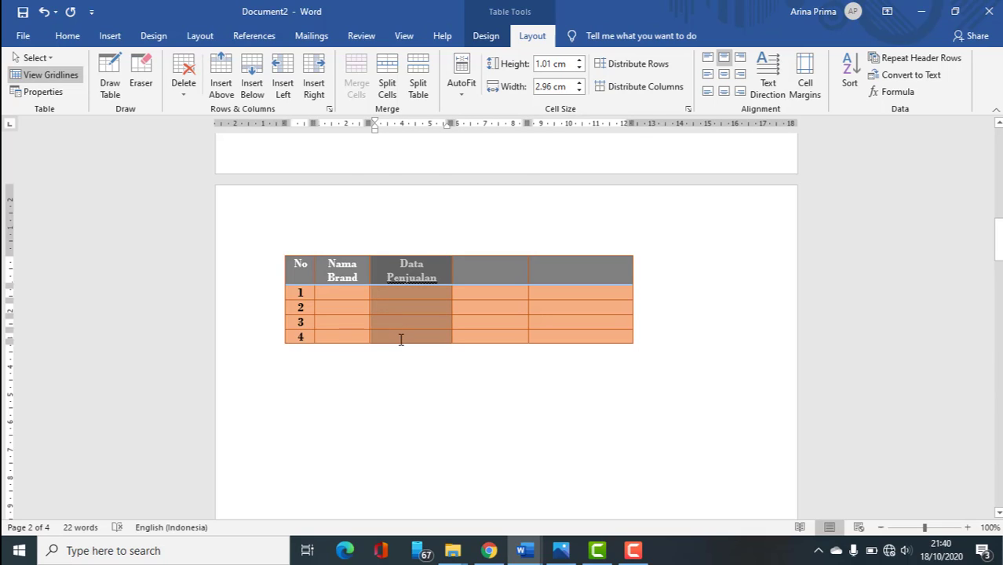
pyautogui.click(389, 264)
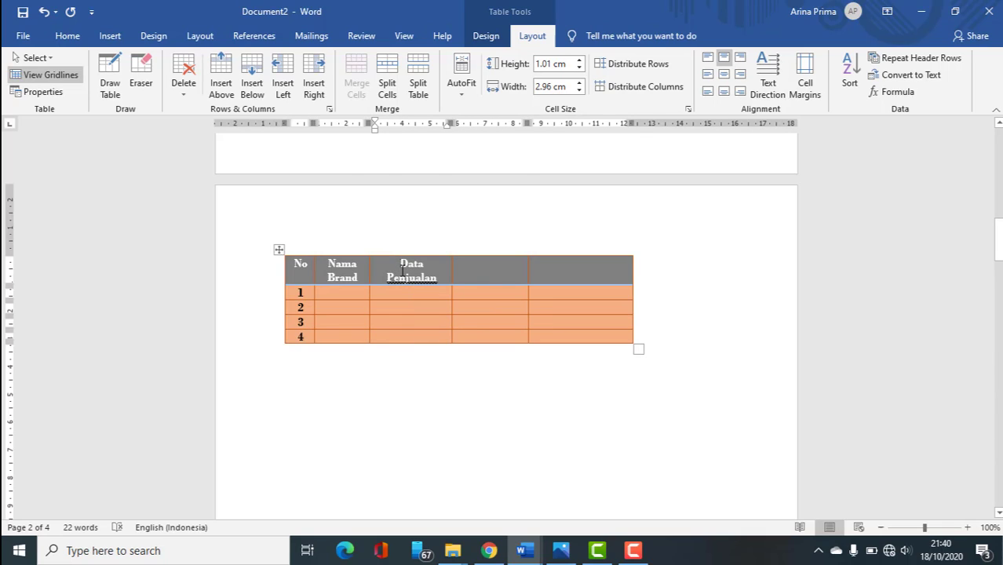
pyautogui.click(387, 84)
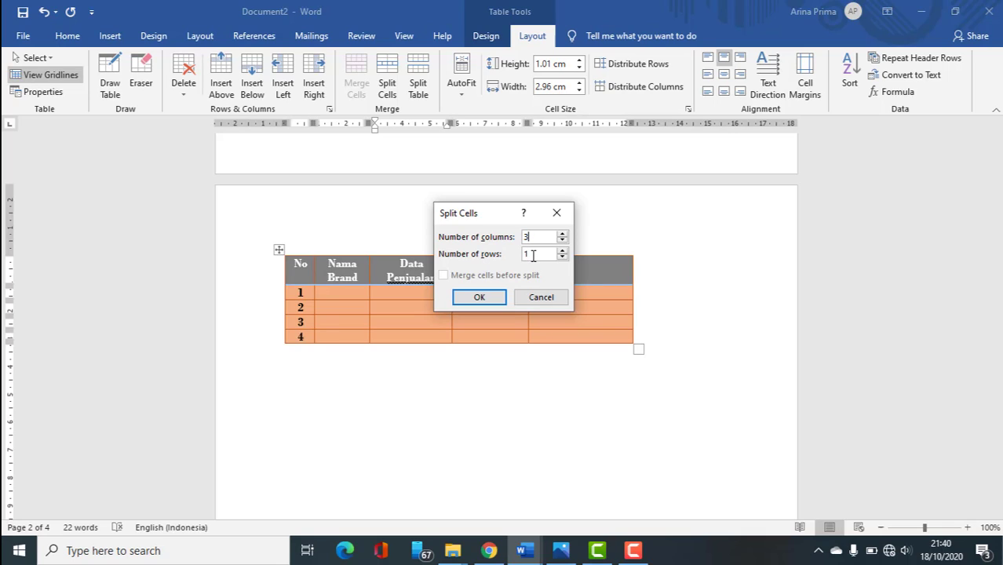
pyautogui.doubleClick(532, 255)
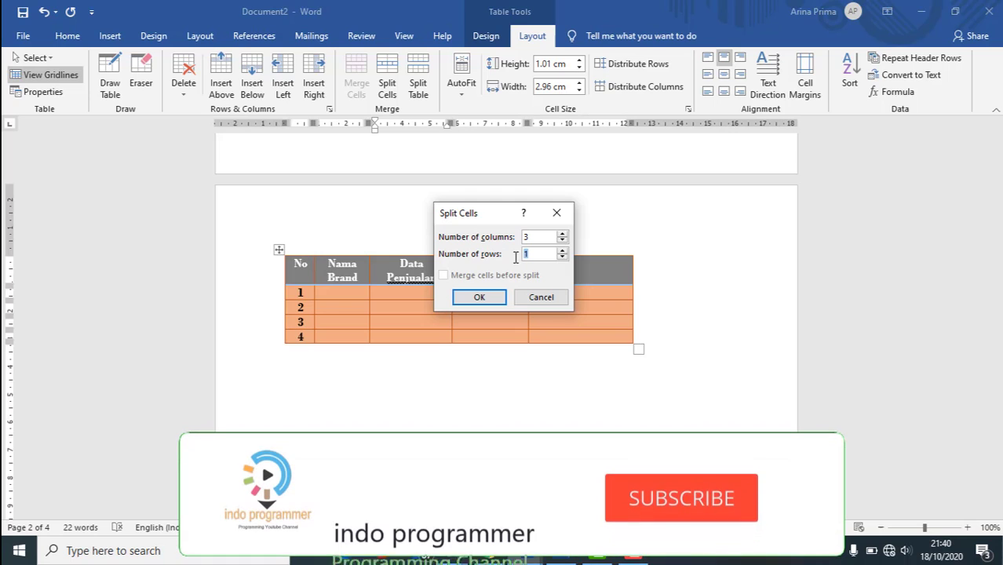
pyautogui.write('2')
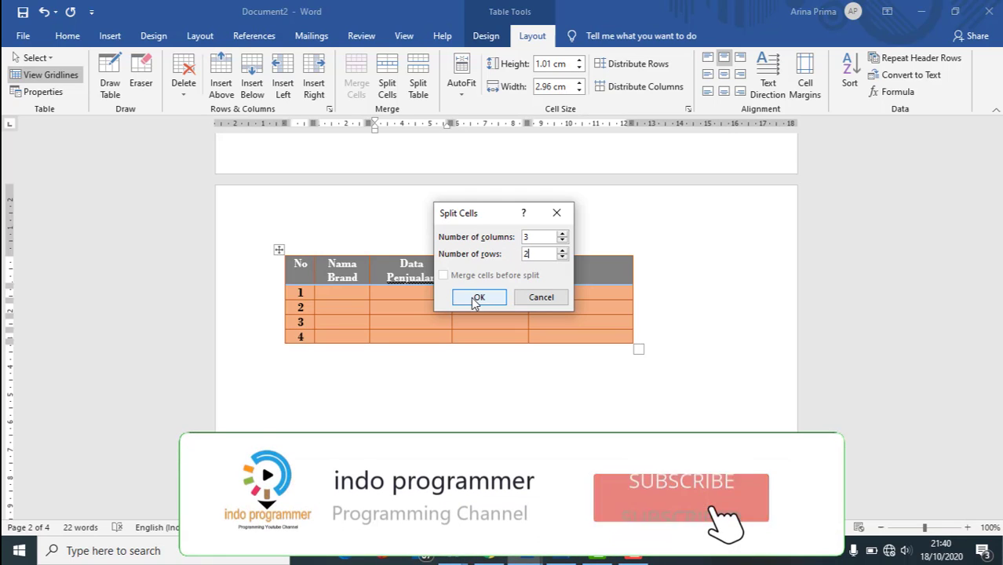
pyautogui.click(477, 298)
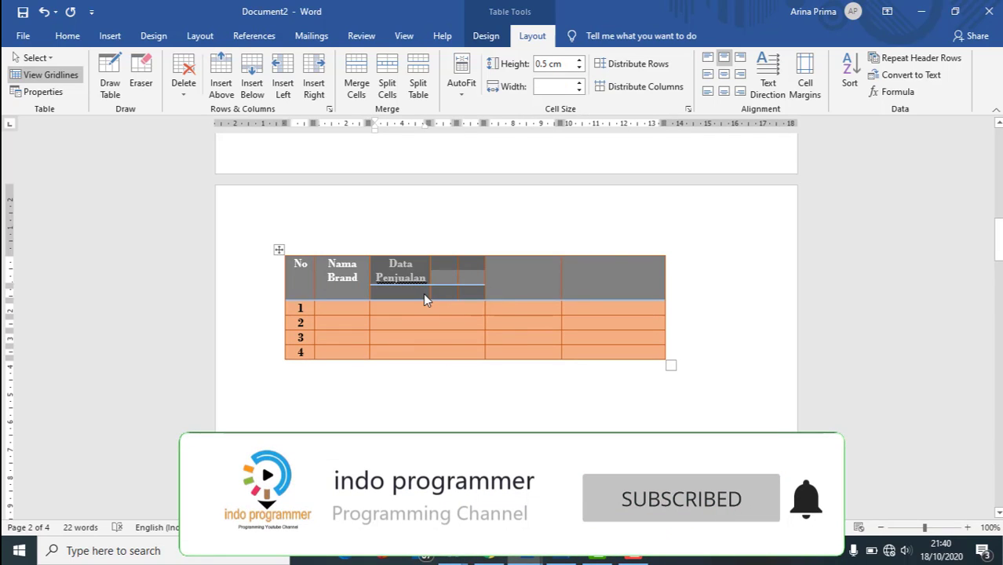
pyautogui.click(505, 302)
pyautogui.moveTo(394, 269); pyautogui.dragTo(486, 270)
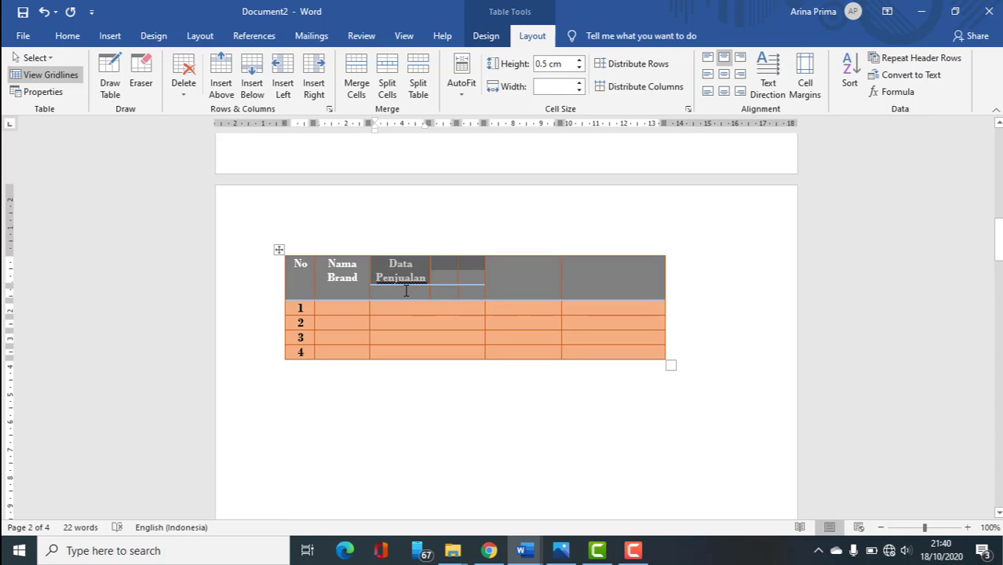
pyautogui.moveTo(406, 290); pyautogui.dragTo(475, 292)
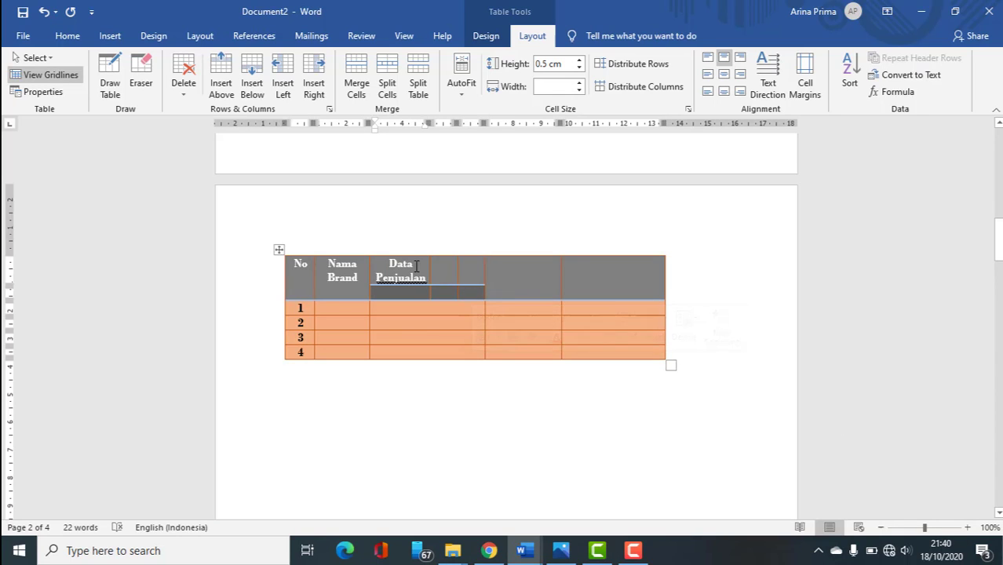
pyautogui.moveTo(413, 265); pyautogui.dragTo(472, 295)
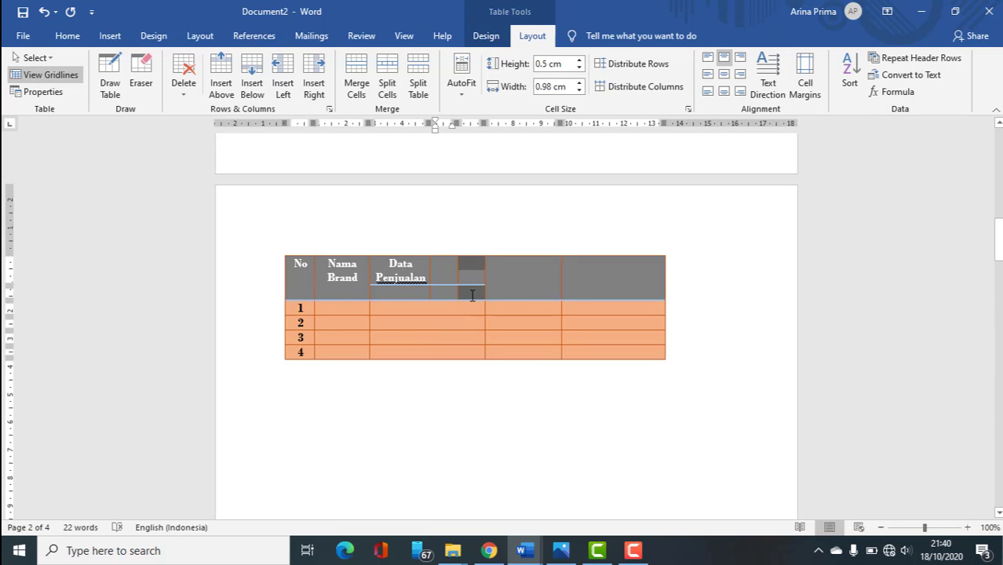
pyautogui.click(403, 273)
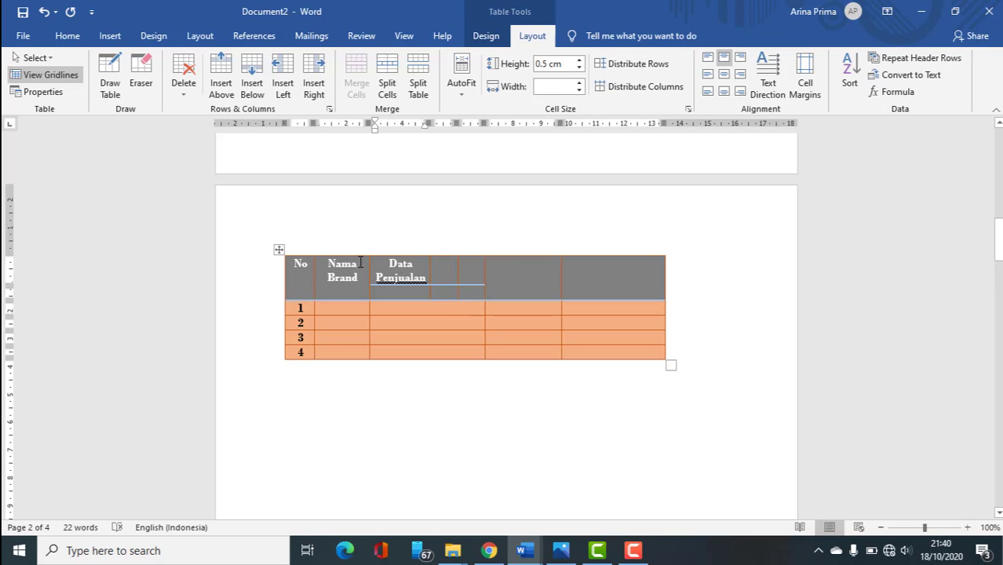
# Step: Insert a blank line above the table by applying Split Table to the entire selected table
pyautogui.click(279, 249)
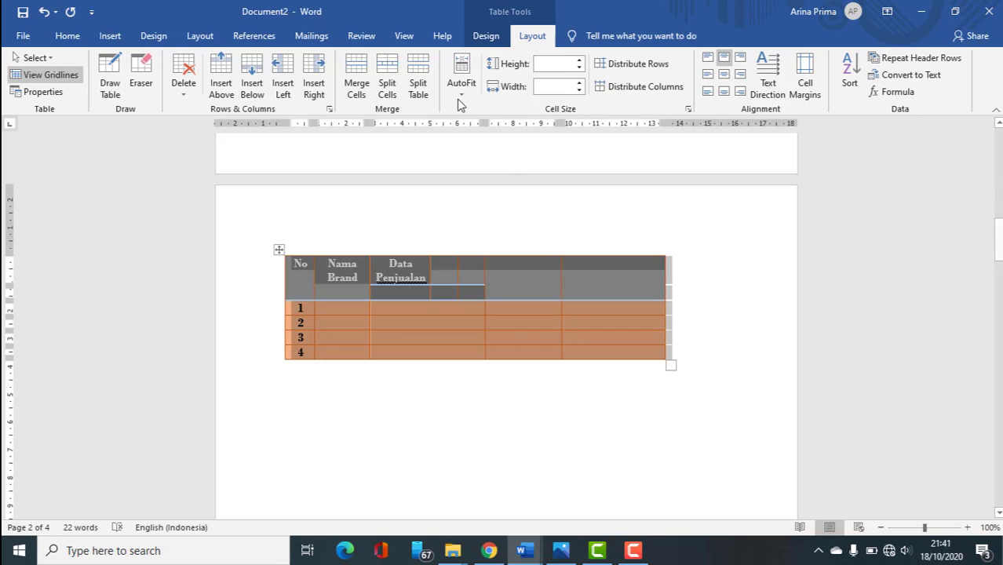
pyautogui.click(418, 82)
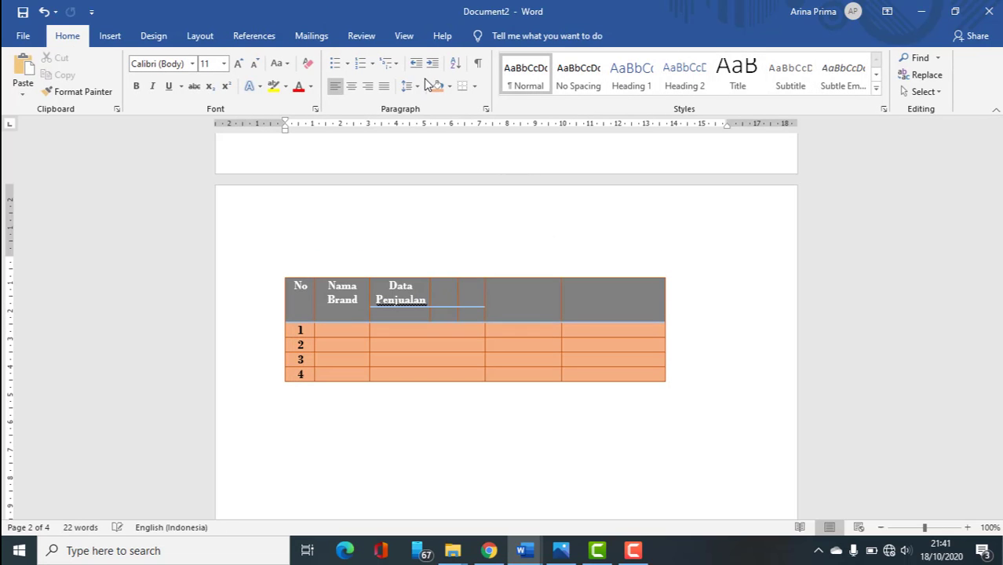
pyautogui.scroll(1, 333, 259)
pyautogui.scroll(3, 333, 255)
pyautogui.scroll(-4, 333, 275)
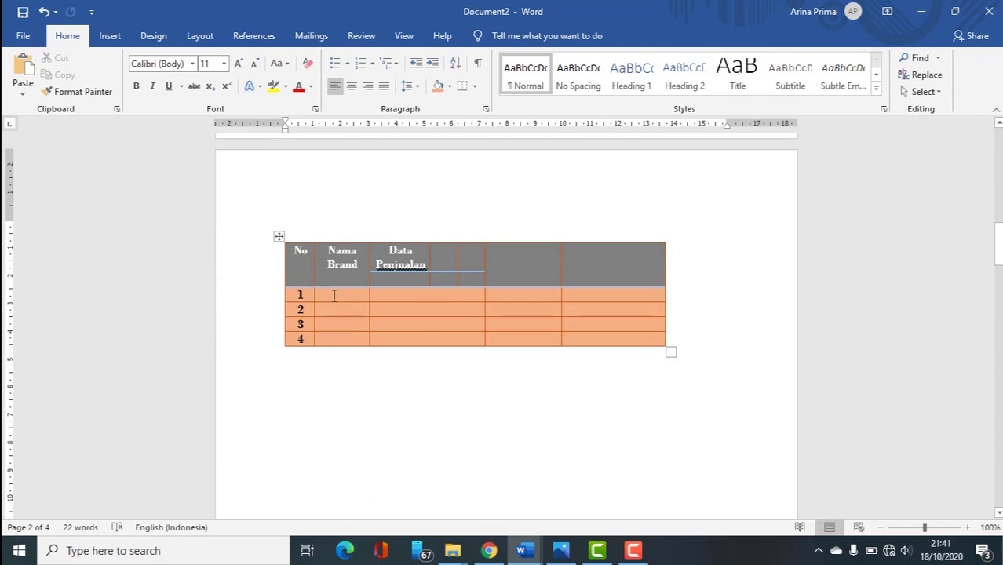
# Step: Apply Split Table from the Nama Brand header cell to add another blank line above the table
pyautogui.click(324, 274)
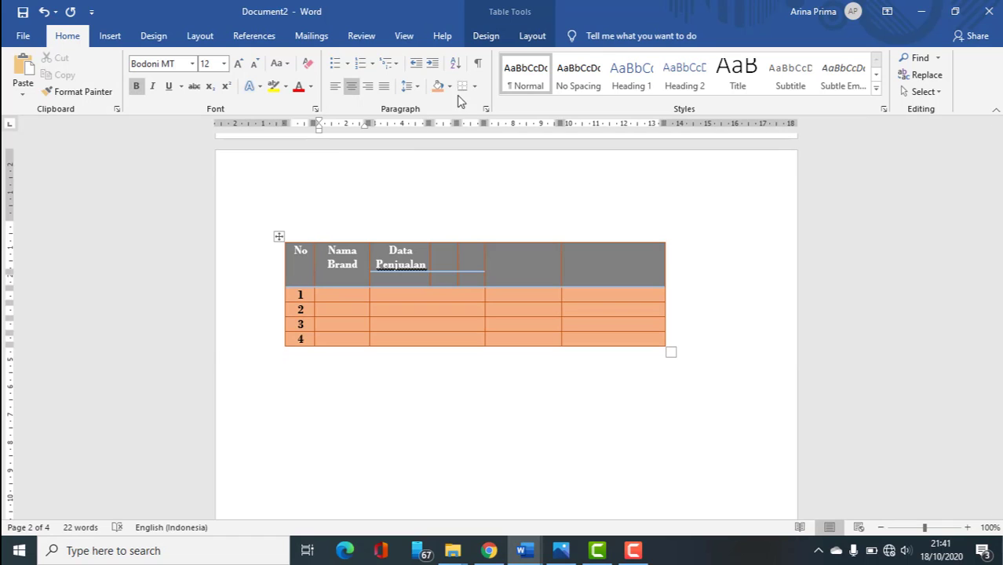
pyautogui.click(533, 36)
pyautogui.click(418, 86)
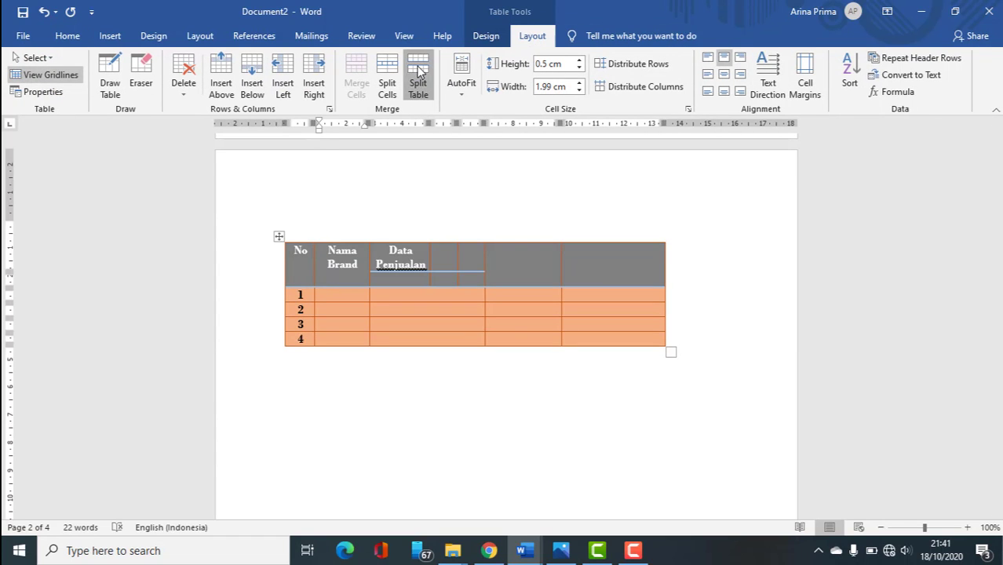
# Step: Split the table above the row numbered 1 and undo that split
pyautogui.click(304, 286)
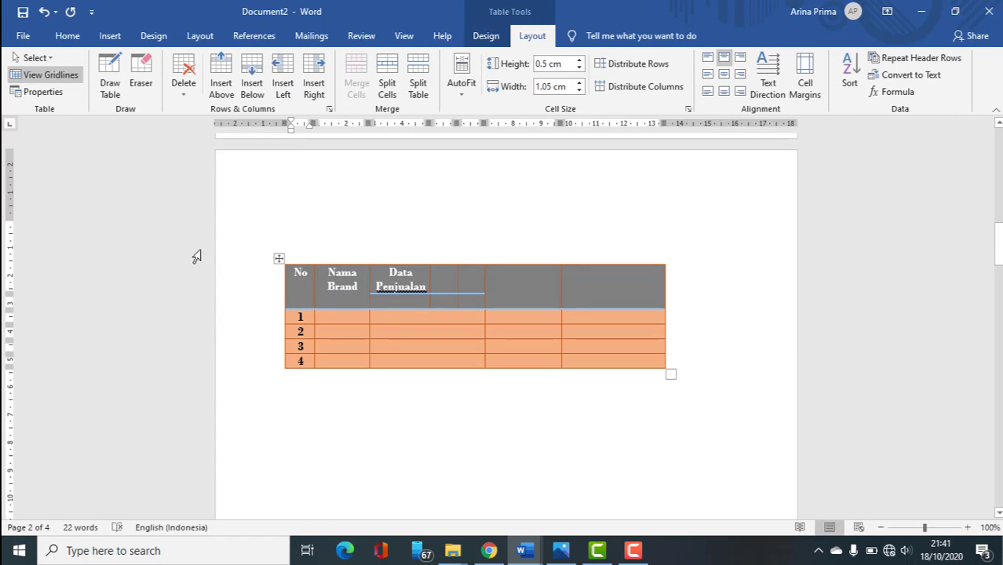
pyautogui.click(302, 315)
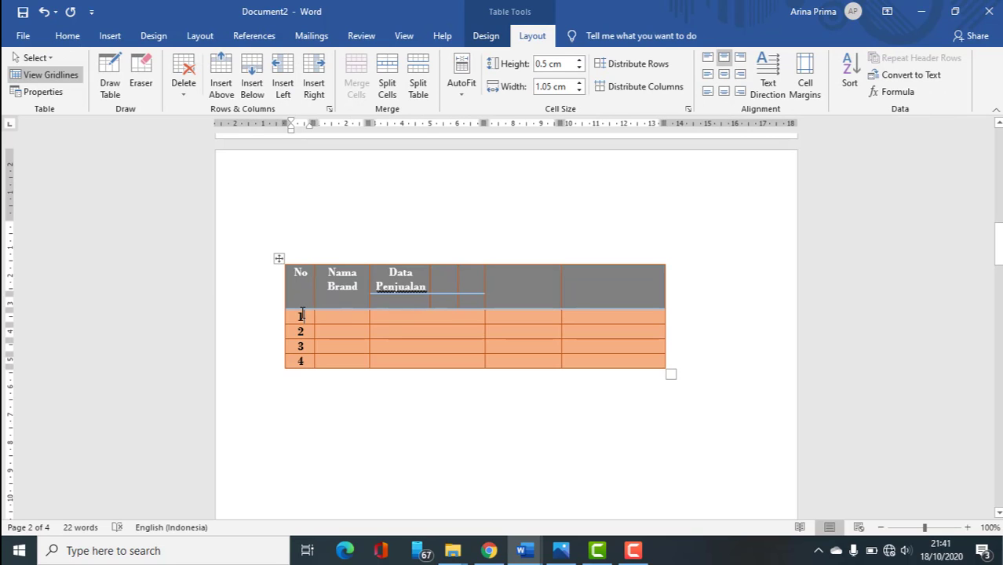
pyautogui.click(418, 87)
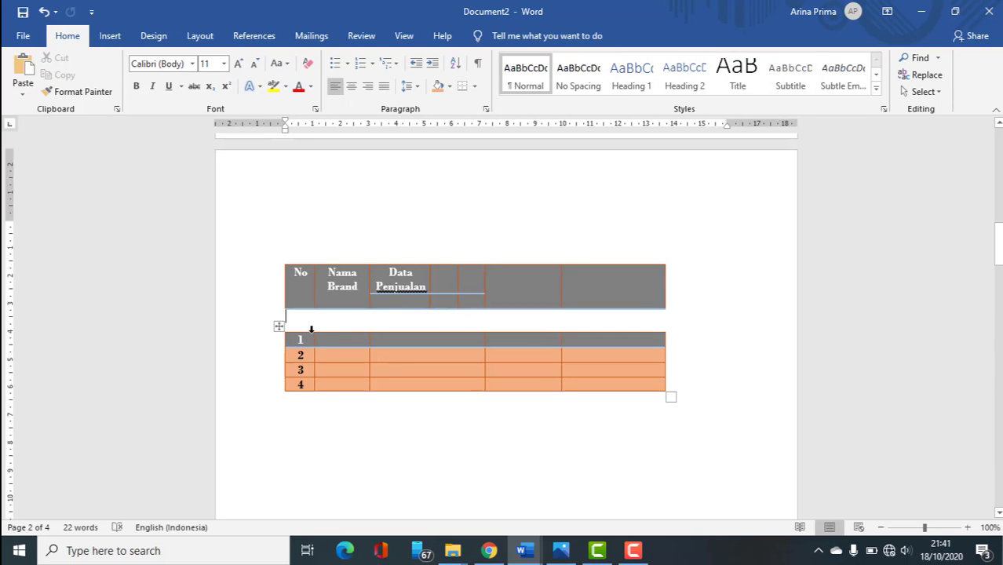
pyautogui.press('Delete')
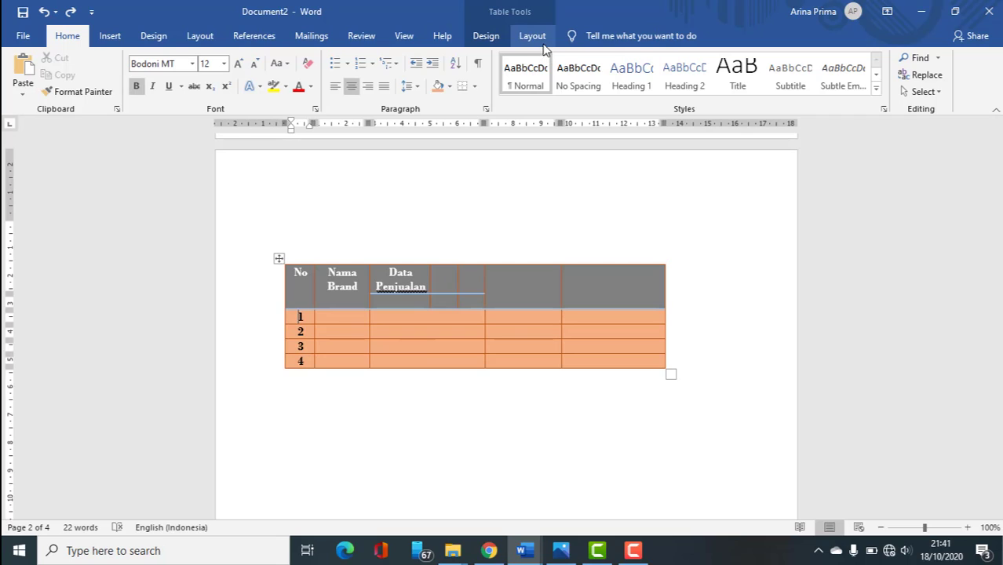
# Step: Split the table once more above the row numbered 1, separating the header from the numbered rows
pyautogui.moveTo(292, 284); pyautogui.dragTo(579, 291)
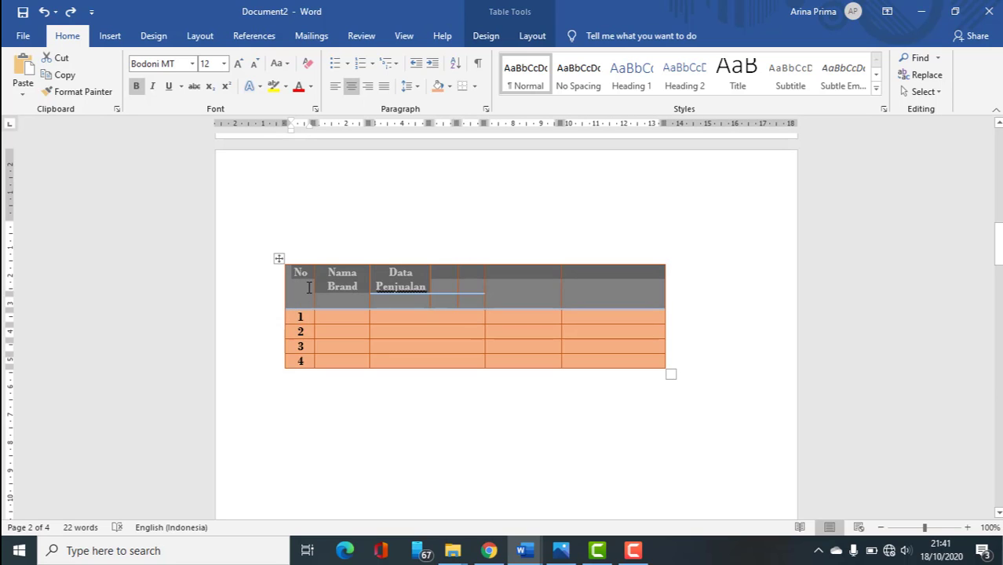
pyautogui.click(309, 287)
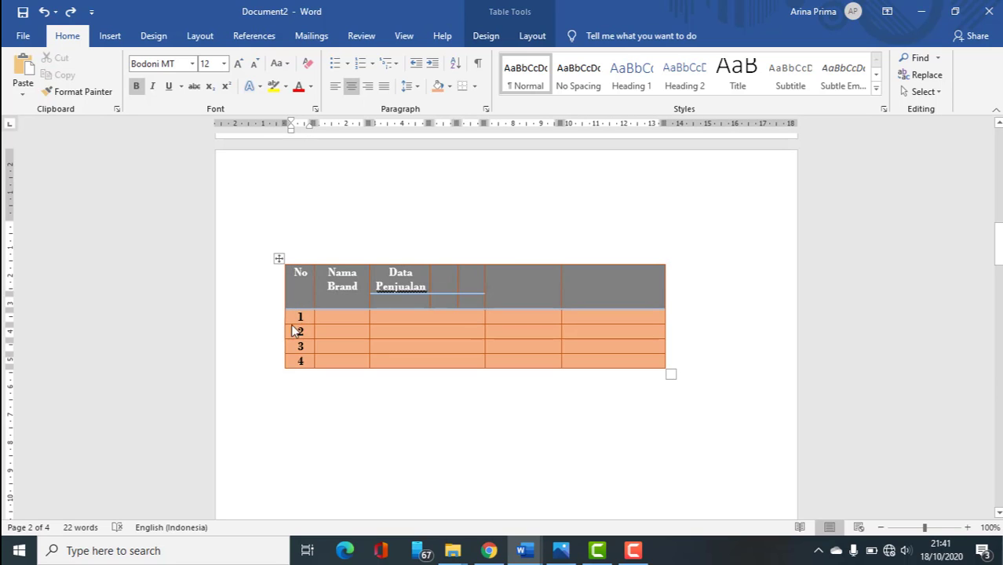
pyautogui.click(532, 35)
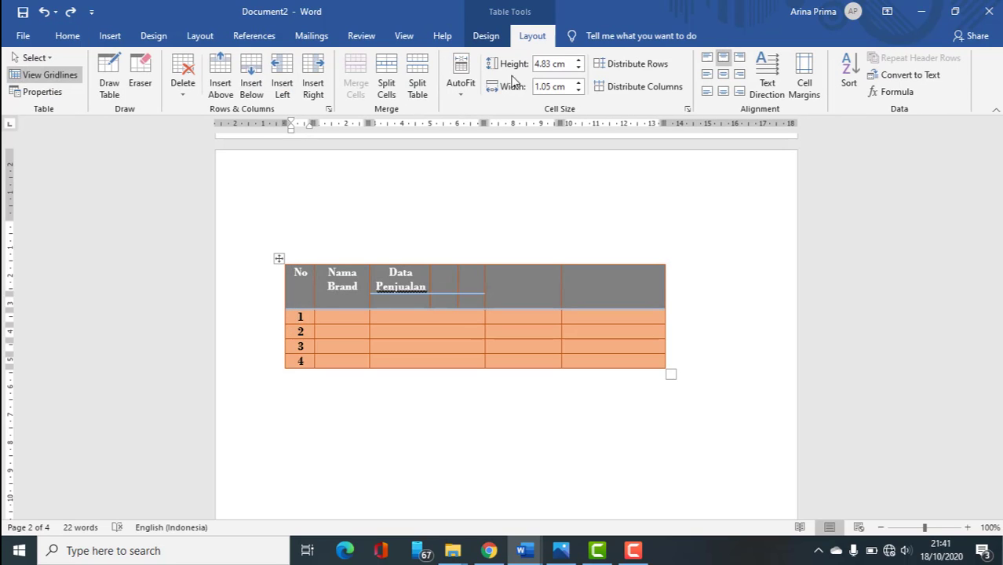
pyautogui.click(420, 82)
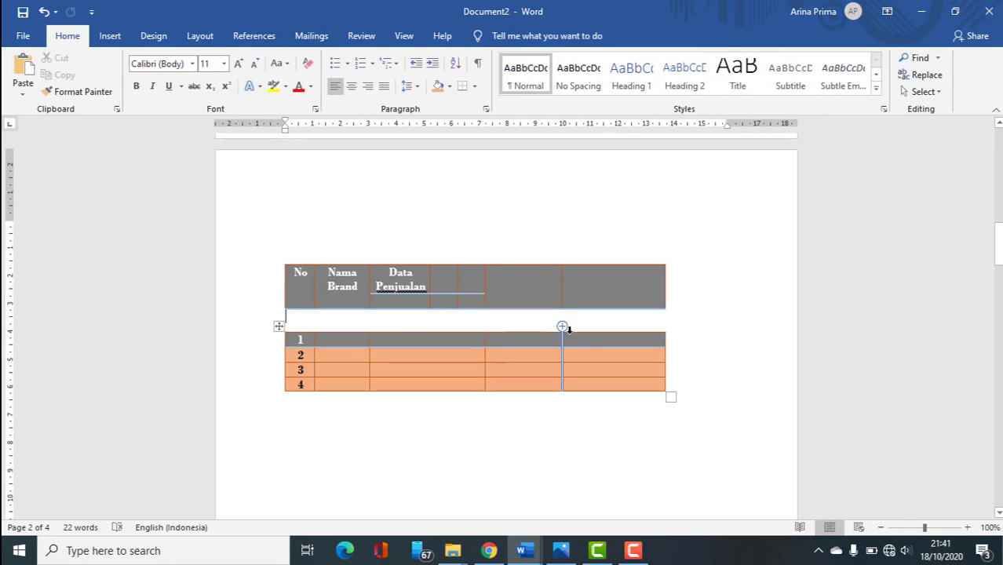
# Step: Split the numbered rows' table above the row numbered 2 and undo both table splits
pyautogui.moveTo(586, 338); pyautogui.dragTo(302, 338)
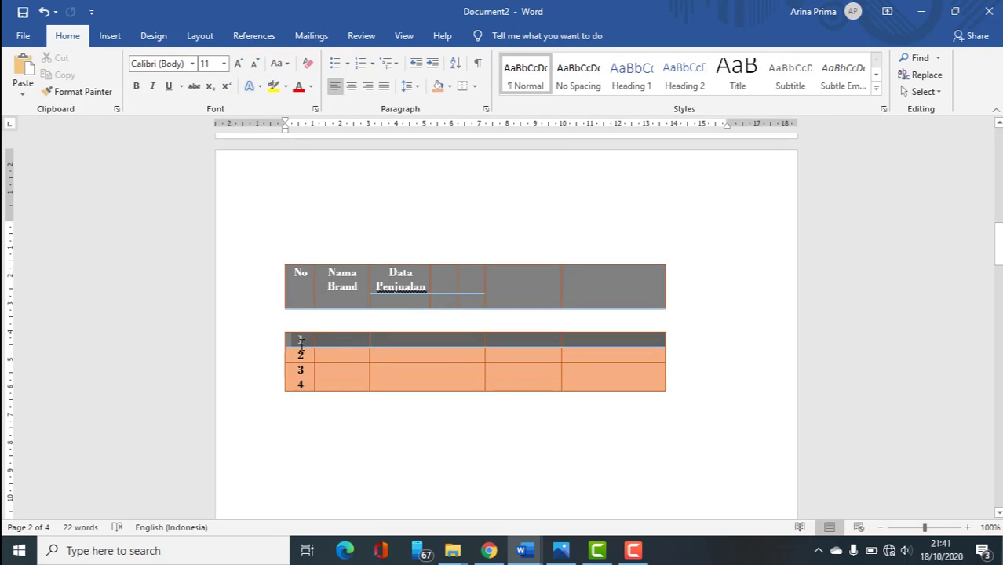
pyautogui.click(532, 35)
pyautogui.click(298, 359)
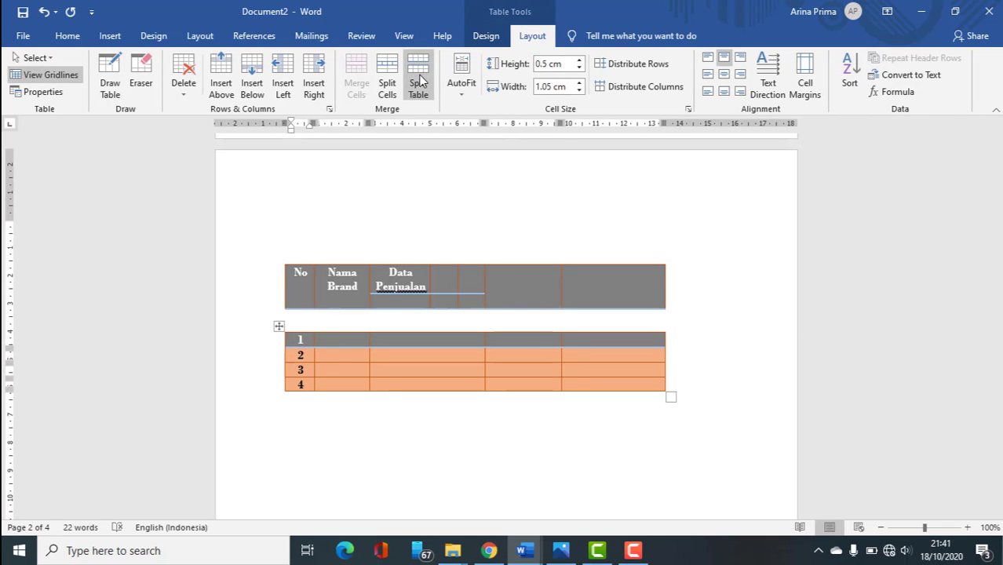
pyautogui.click(419, 81)
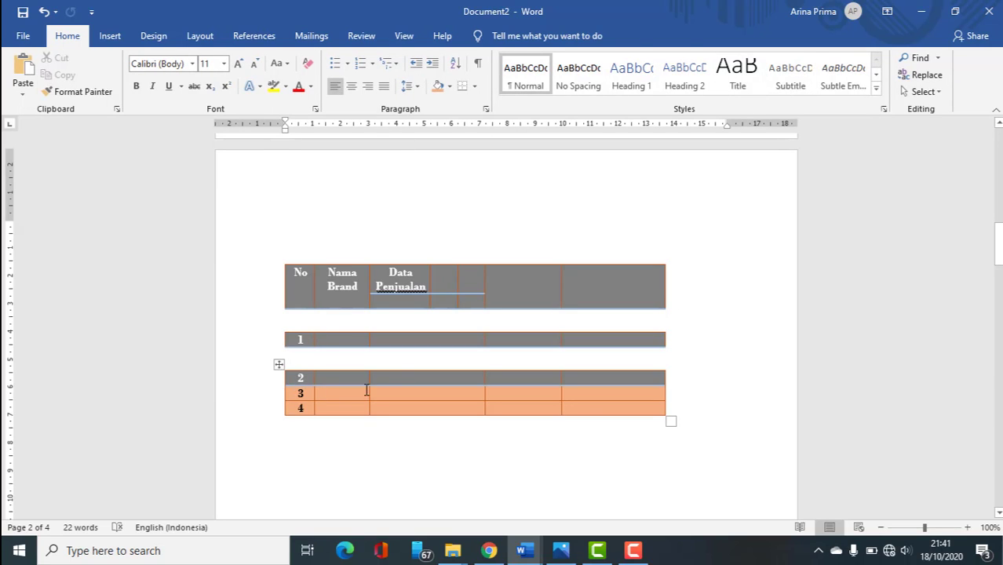
pyautogui.hotkey('ctrl', 'z')
pyautogui.hotkey('ctrl', 'z')
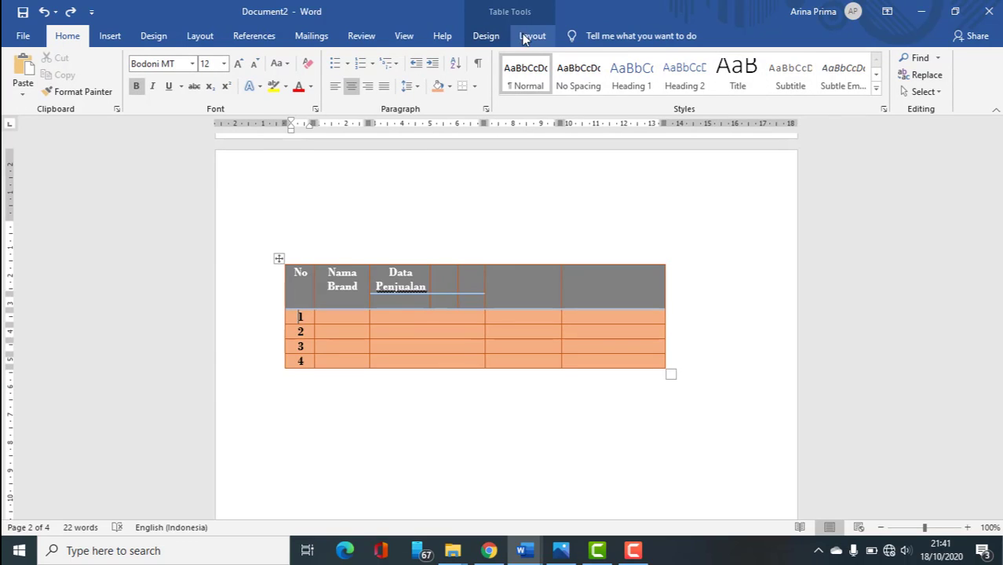
# Step: Apply AutoFit Window to the table, followed by AutoFit Contents to size the columns to their text
pyautogui.click(526, 36)
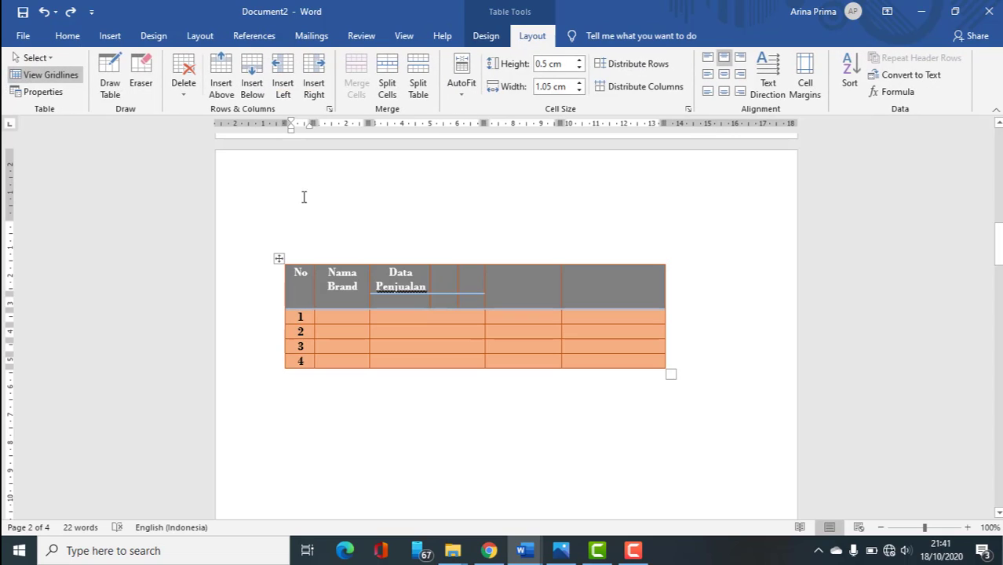
pyautogui.click(459, 90)
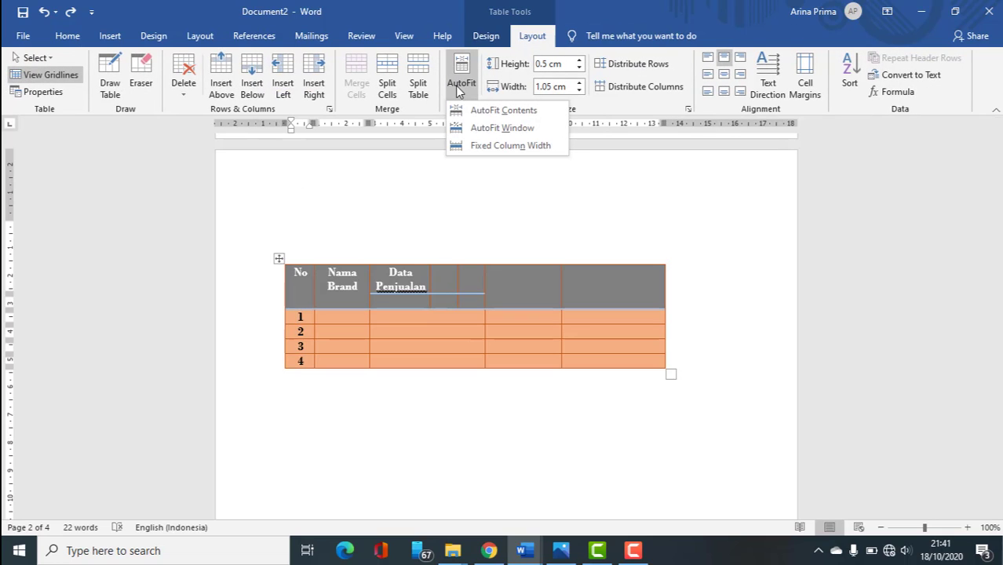
pyautogui.click(502, 127)
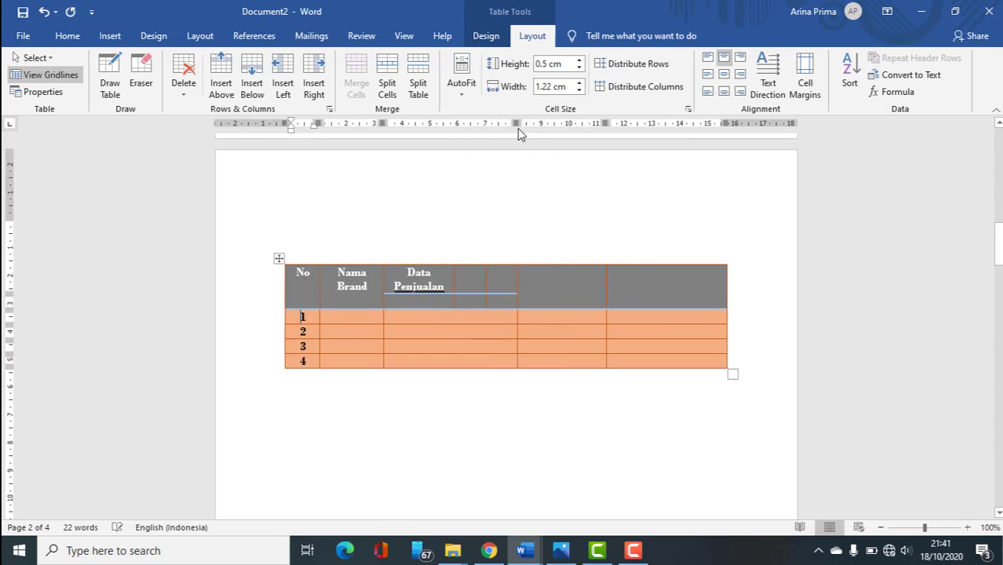
pyautogui.click(462, 85)
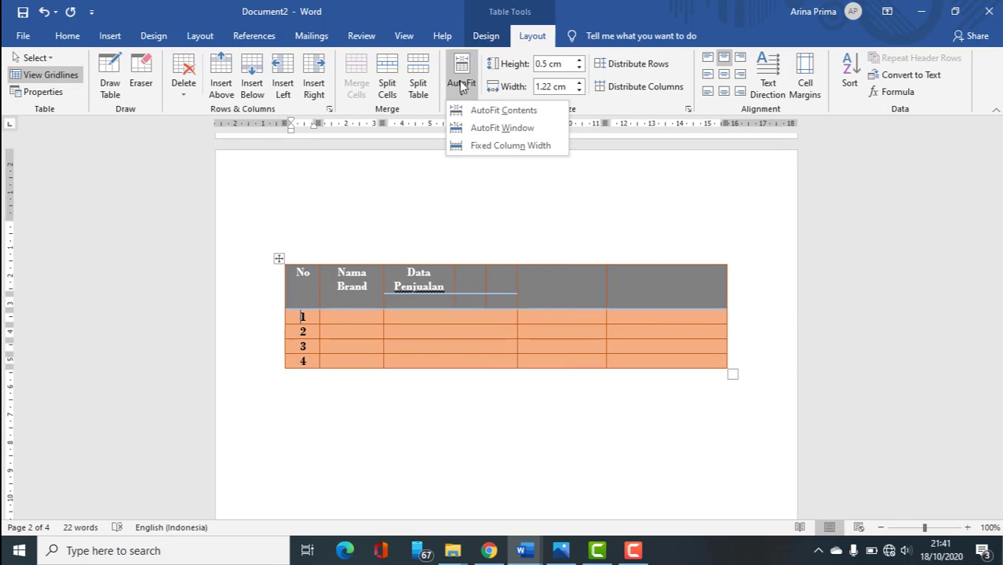
pyautogui.click(491, 112)
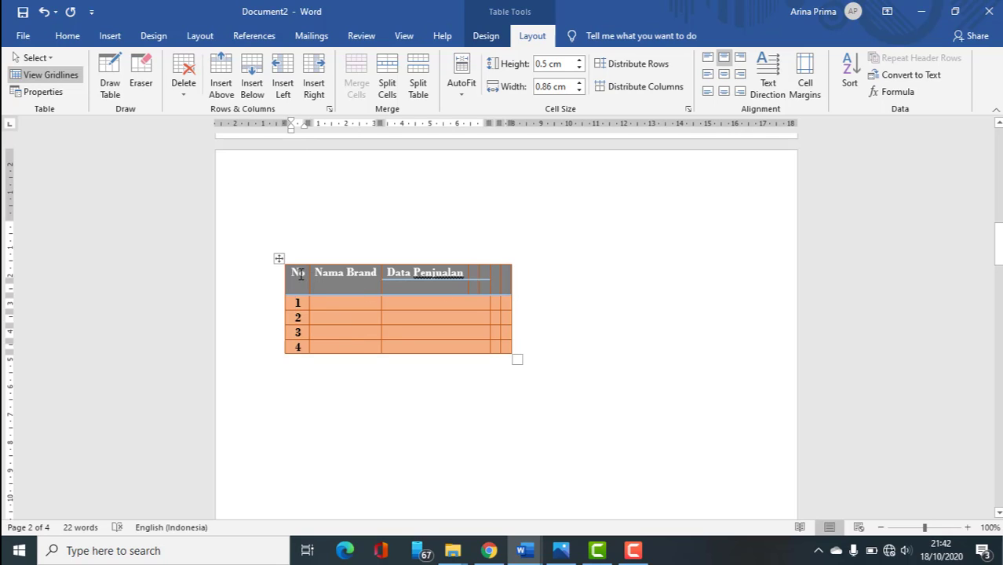
# Step: Stretch the content-fitted table back to the full page width with AutoFit Window
pyautogui.click(397, 281)
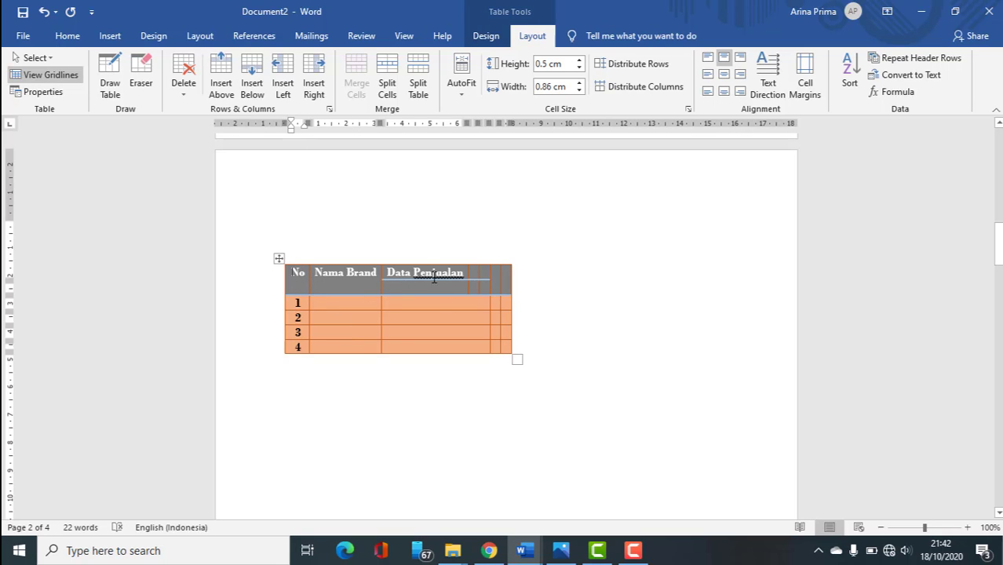
pyautogui.click(459, 270)
pyautogui.click(469, 93)
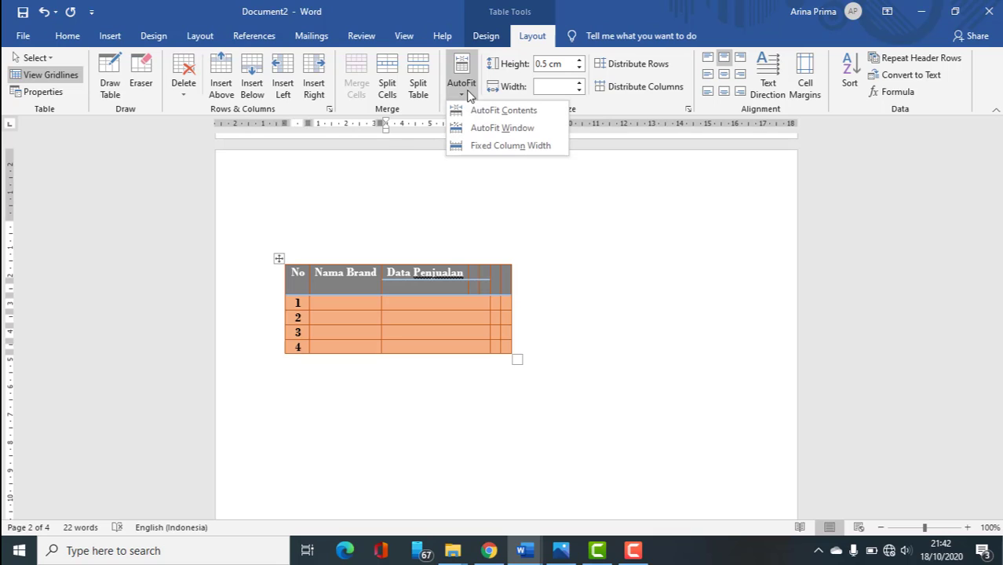
pyautogui.click(483, 130)
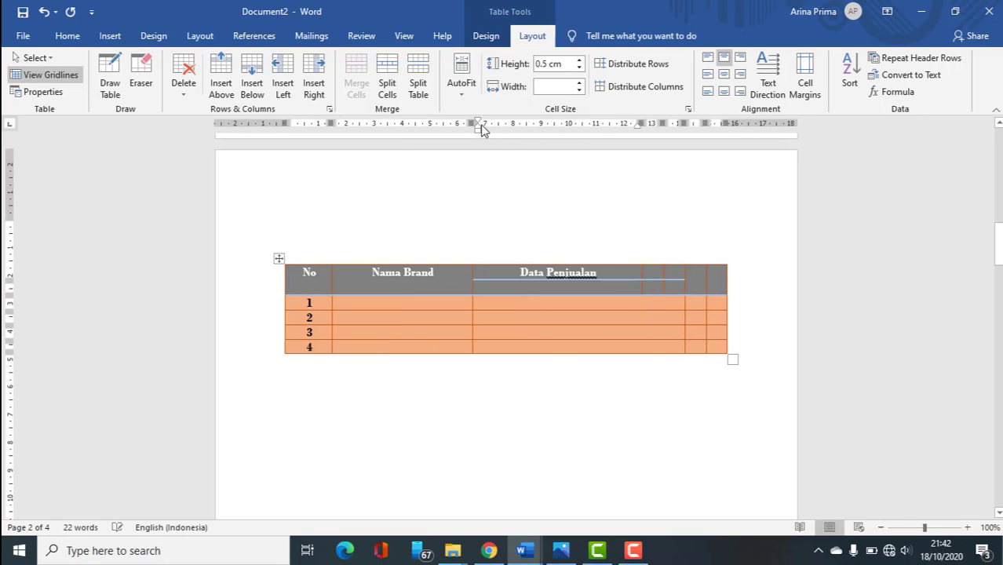
# Step: Set the table's AutoFit option to Fixed Column Width and narrow the Nama Brand column to about 4.06 cm
pyautogui.click(734, 269)
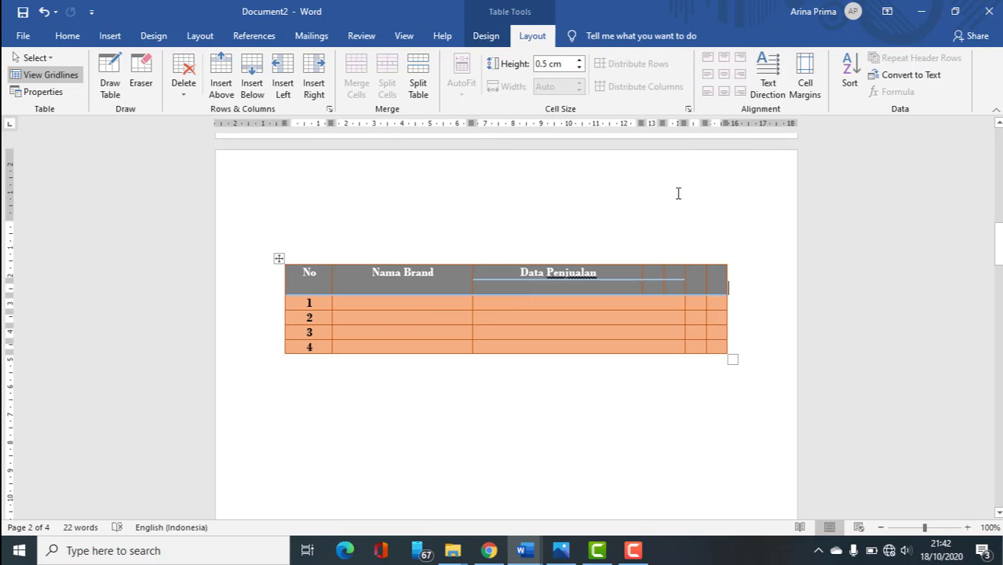
pyautogui.click(406, 273)
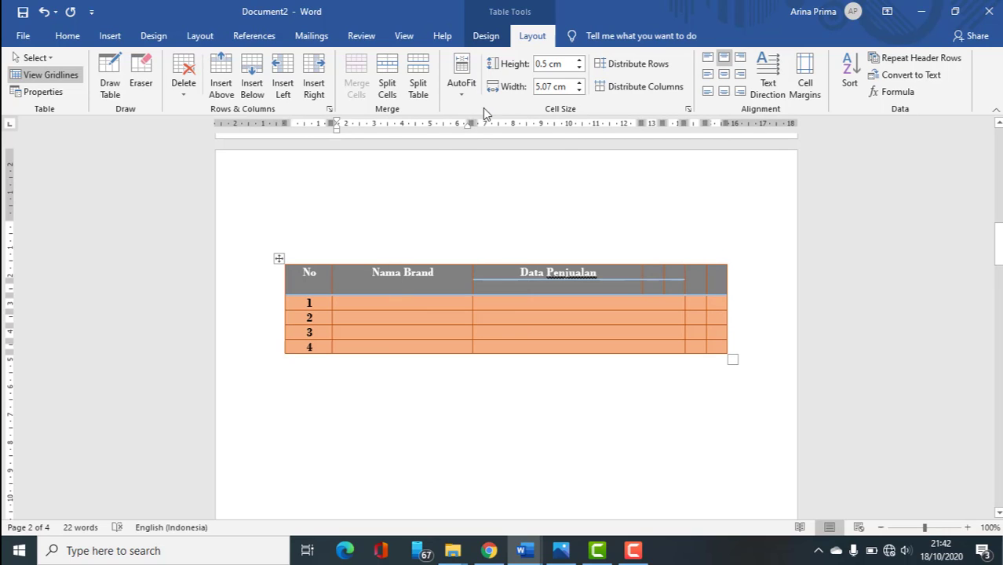
pyautogui.click(463, 85)
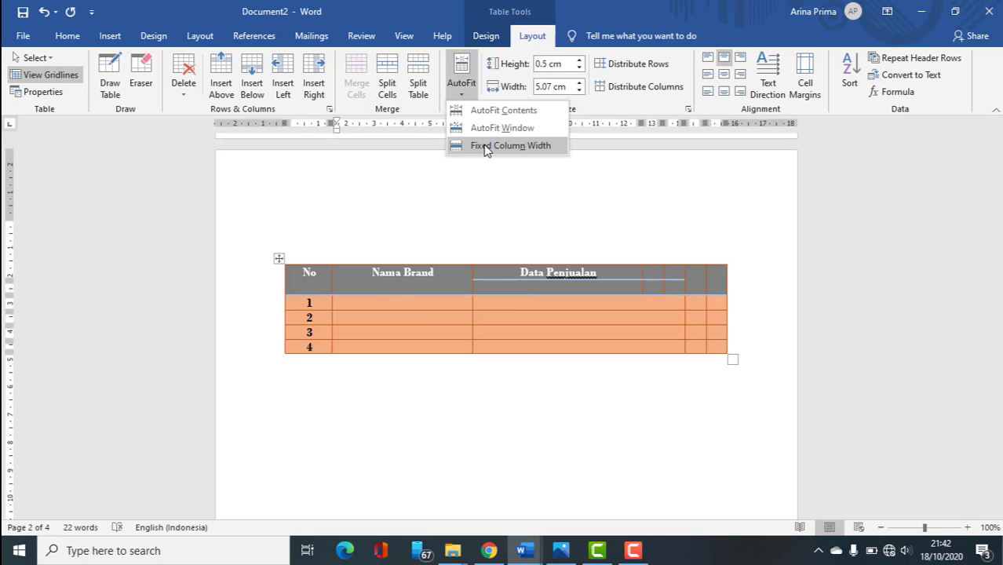
pyautogui.click(538, 149)
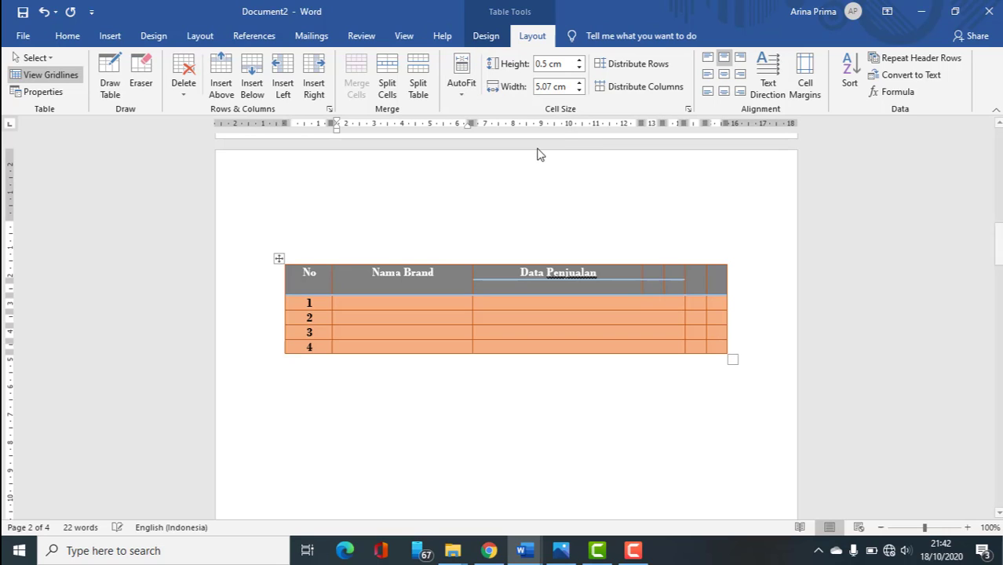
pyautogui.click(461, 82)
pyautogui.click(484, 147)
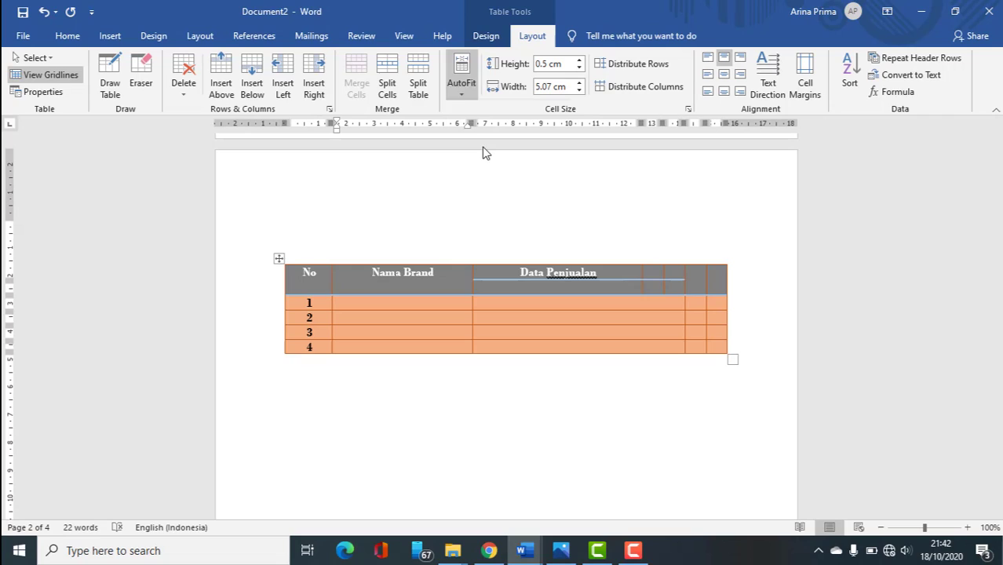
pyautogui.click(495, 277)
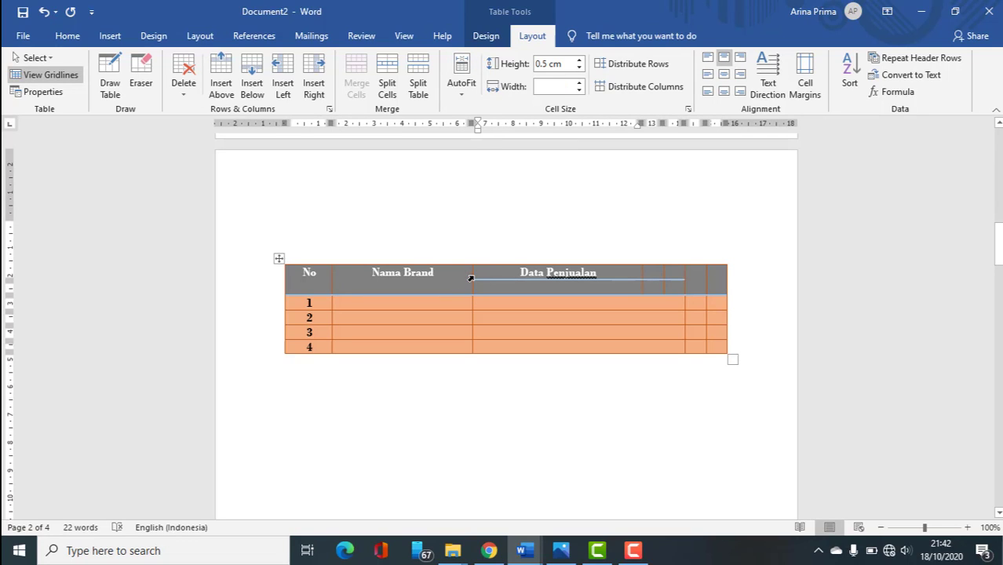
pyautogui.moveTo(469, 273); pyautogui.dragTo(444, 275)
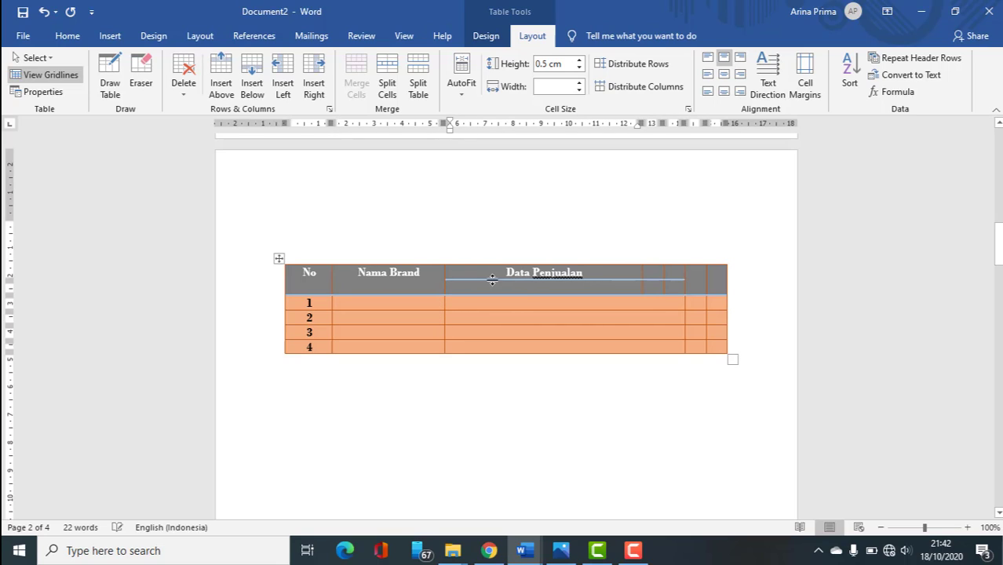
# Step: Raise the height of the row numbered 1 to 0.7 cm and bring it back down to 0.5 cm
pyautogui.click(648, 299)
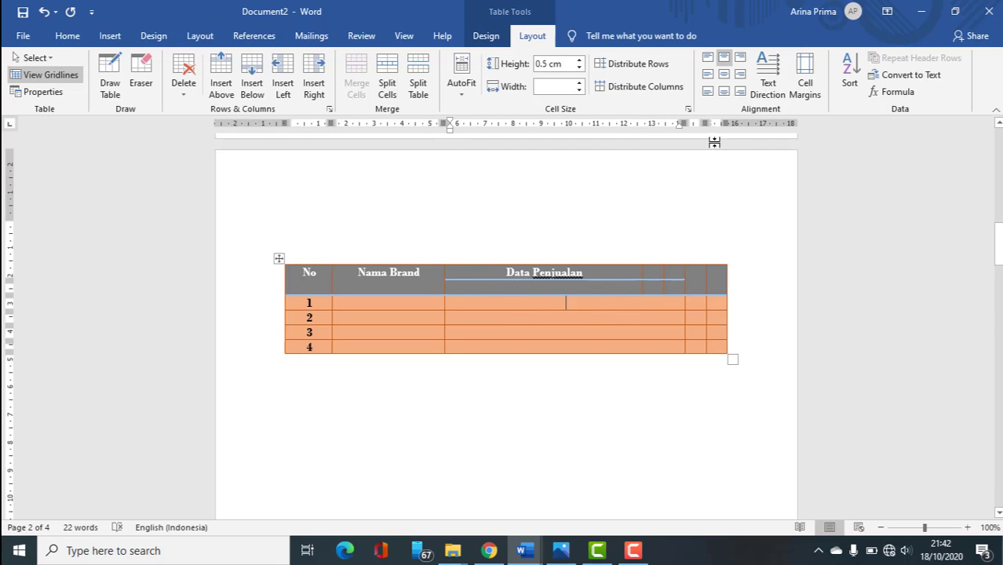
pyautogui.click(579, 61)
pyautogui.click(579, 60)
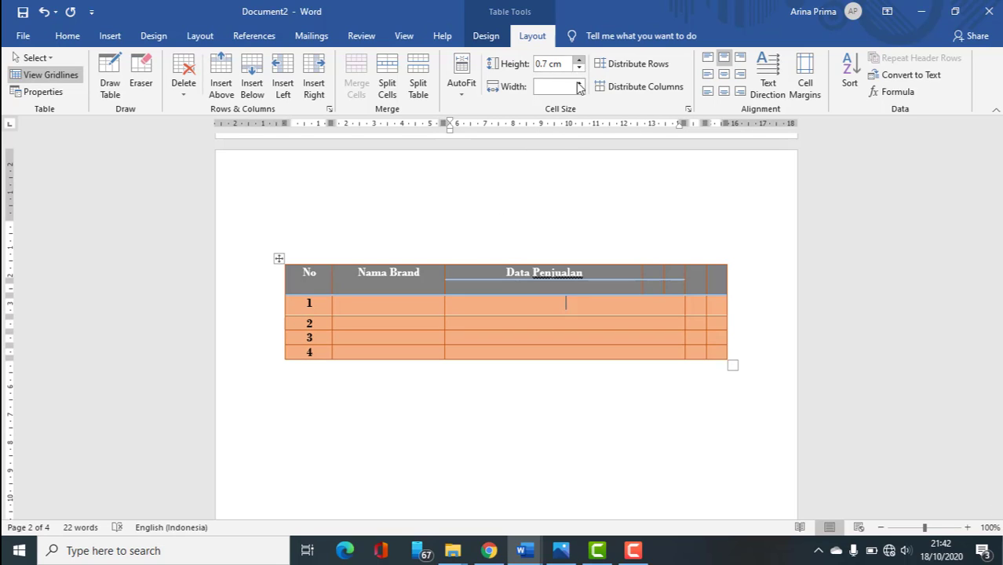
pyautogui.click(579, 68)
pyautogui.click(579, 68)
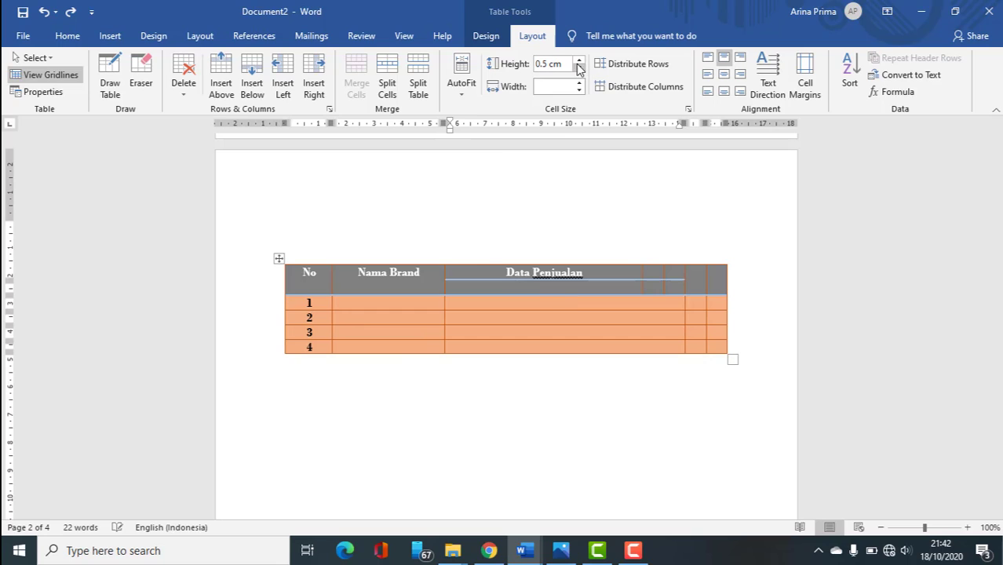
# Step: Set the height of the row numbered 1 to 0.6 cm
pyautogui.click(335, 302)
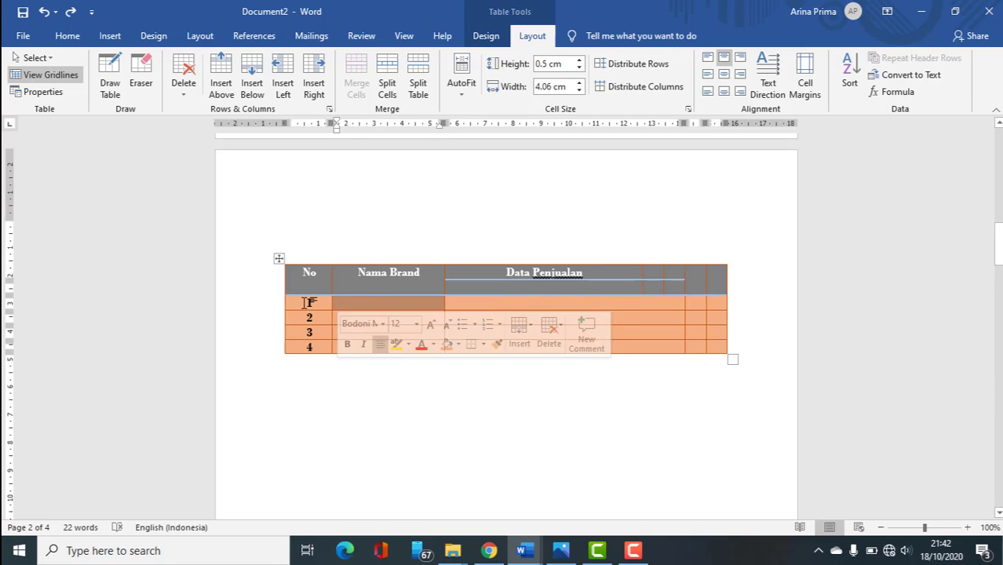
pyautogui.click(307, 302)
pyautogui.click(579, 60)
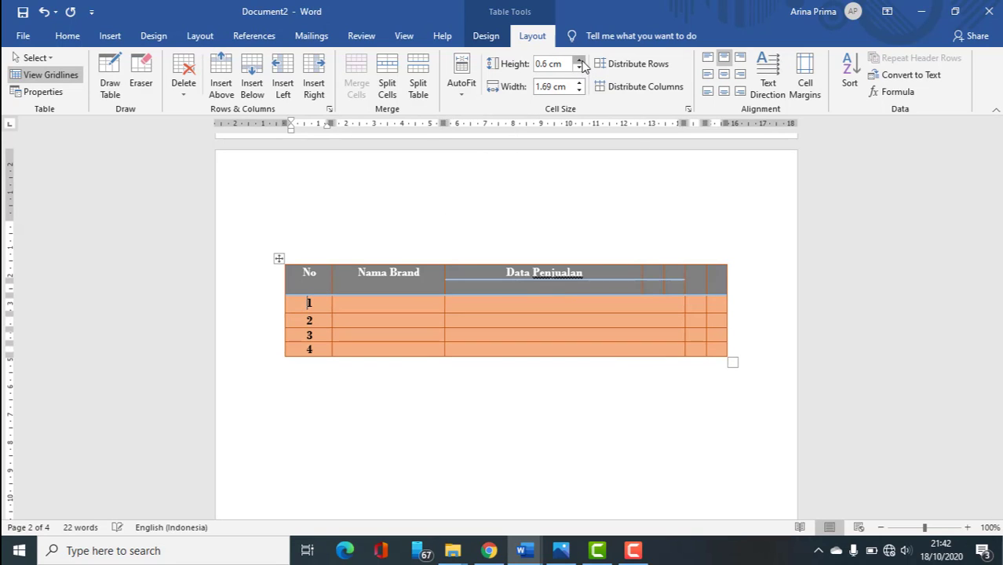
# Step: Select all four numbered rows and set their height to 0.9 cm
pyautogui.moveTo(298, 304); pyautogui.dragTo(712, 350)
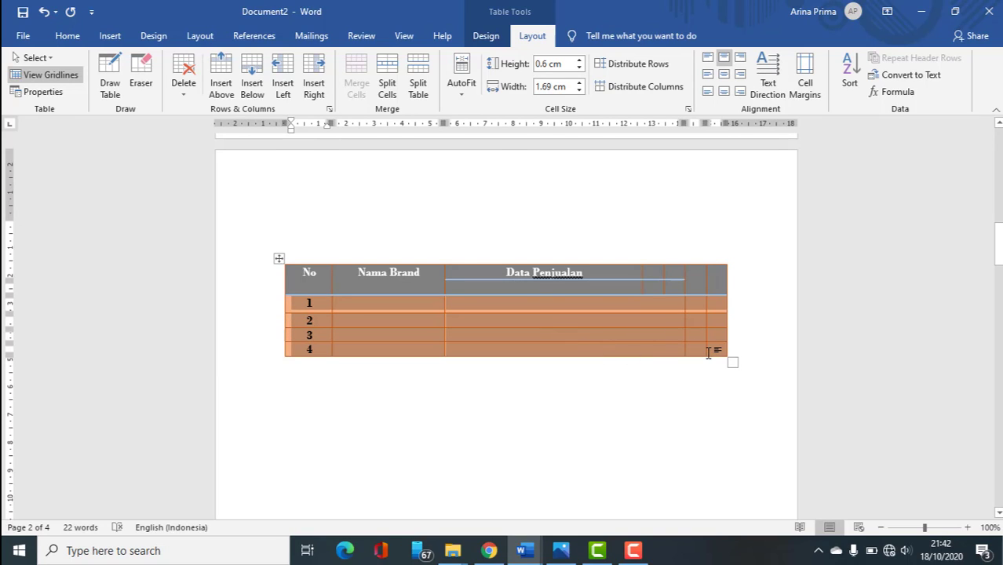
pyautogui.click(578, 68)
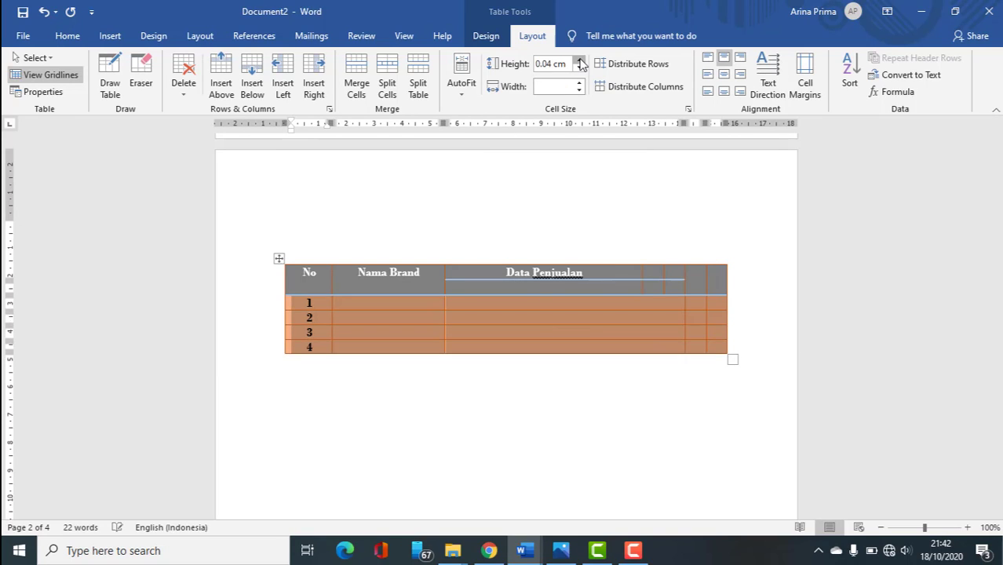
pyautogui.click(580, 61)
pyautogui.click(579, 60)
pyautogui.click(579, 61)
pyautogui.click(579, 61)
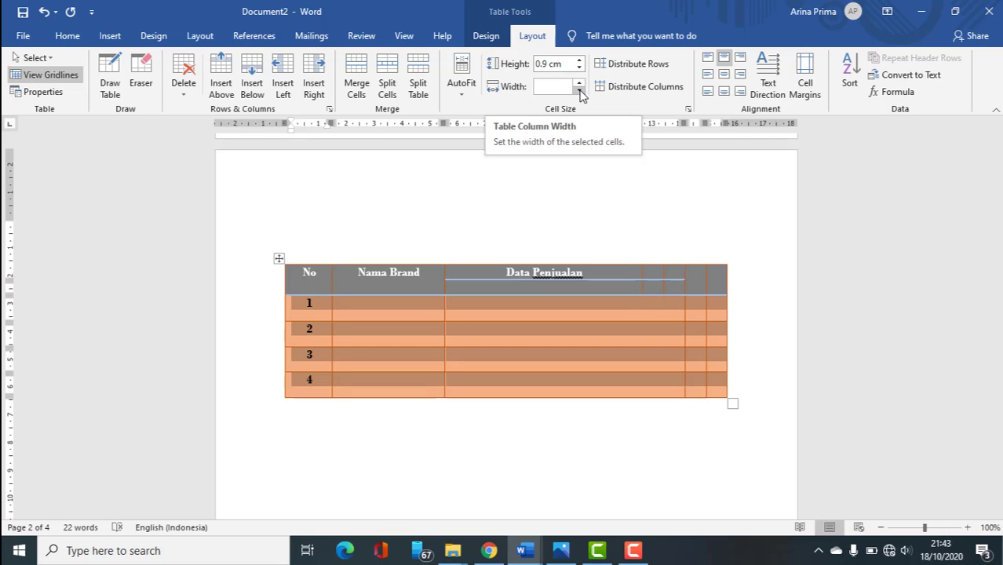
# Step: Try equal cell widths in the numbered rows, widening them from 0.5 cm to 3.3 cm and reducing them to 3.1 cm
pyautogui.click(579, 92)
pyautogui.click(579, 82)
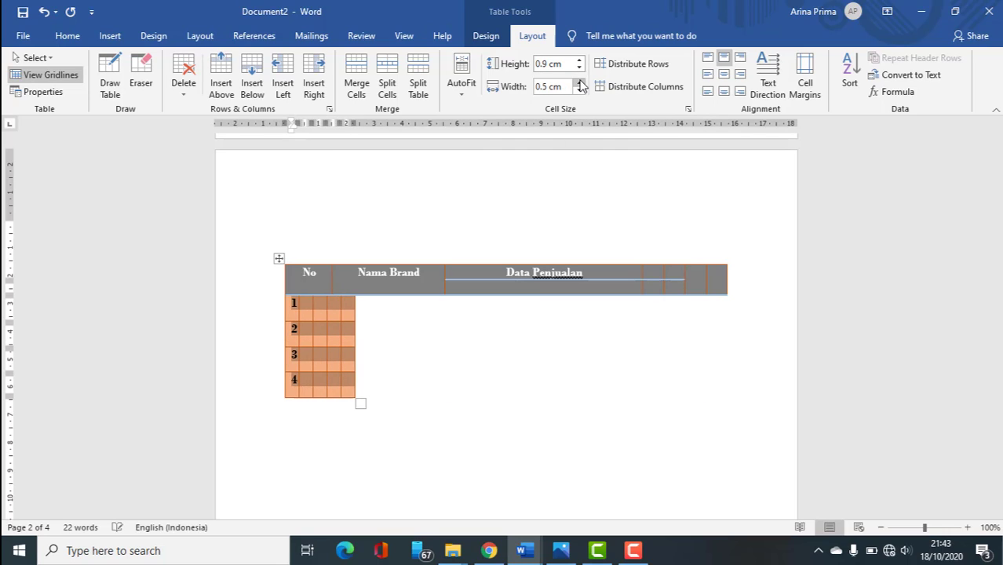
pyautogui.click(580, 82)
pyautogui.click(580, 82)
pyautogui.click(580, 82)
pyautogui.click(580, 83)
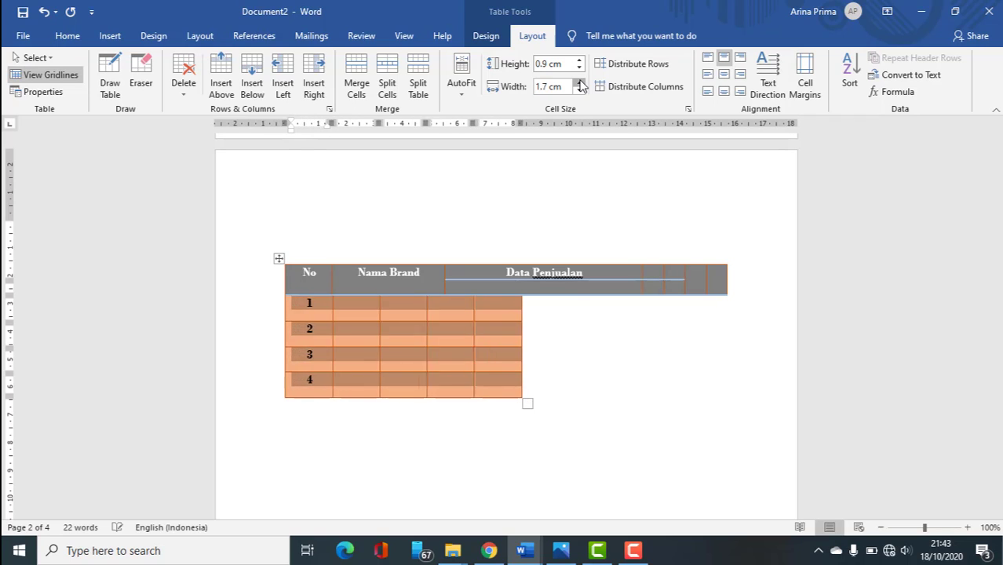
pyautogui.click(580, 82)
pyautogui.click(579, 82)
pyautogui.click(580, 82)
pyautogui.click(580, 82)
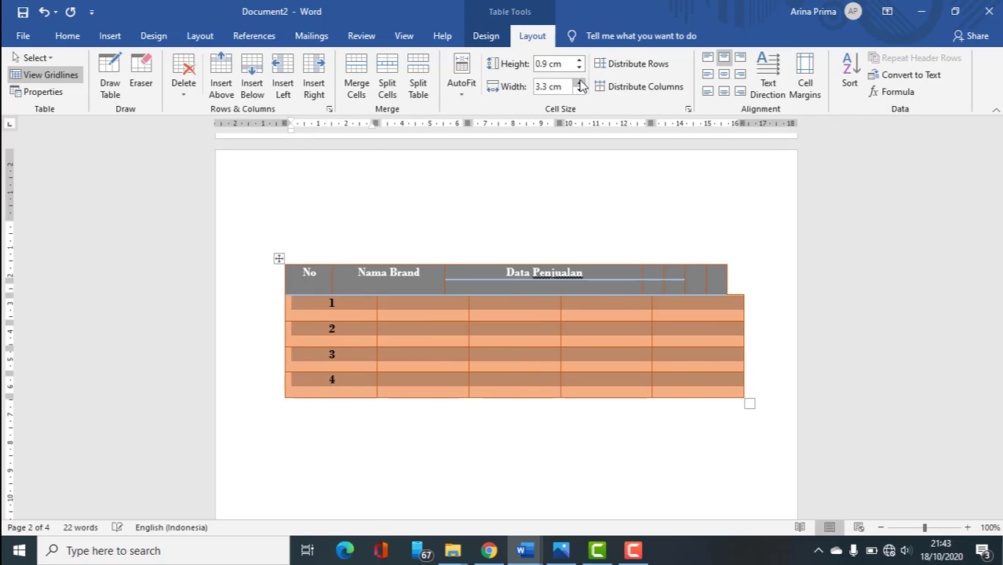
pyautogui.click(579, 91)
pyautogui.click(579, 91)
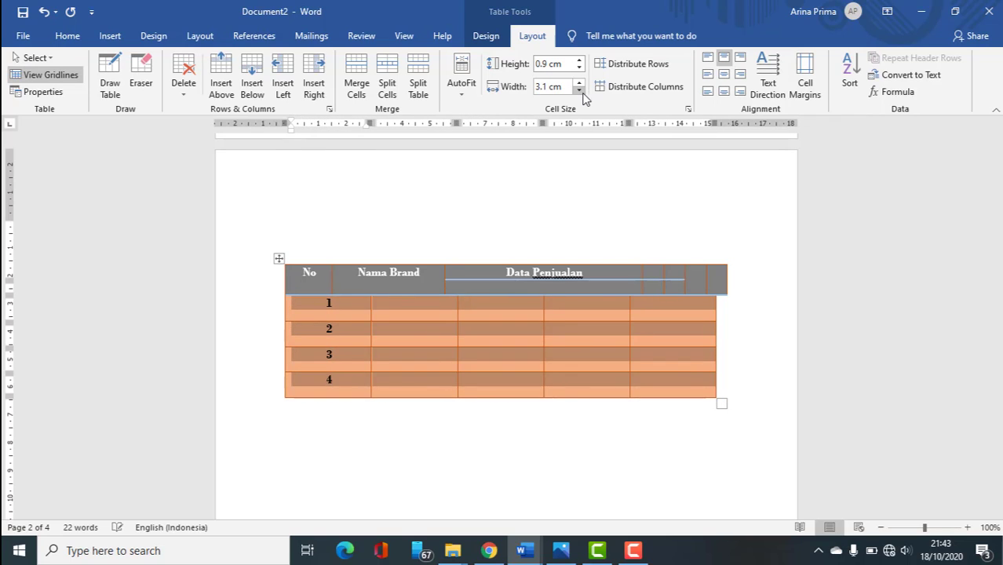
pyautogui.click(579, 82)
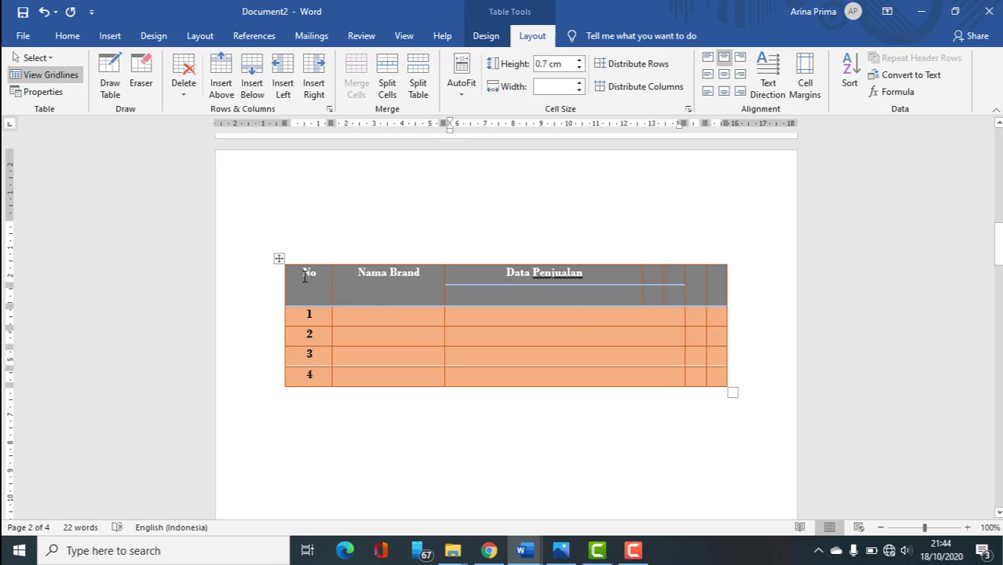
# Step: Select the header row, try bottom-left and top-center alignment, and settle on centering its text both ways within the cells
pyautogui.moveTo(305, 276); pyautogui.dragTo(716, 389)
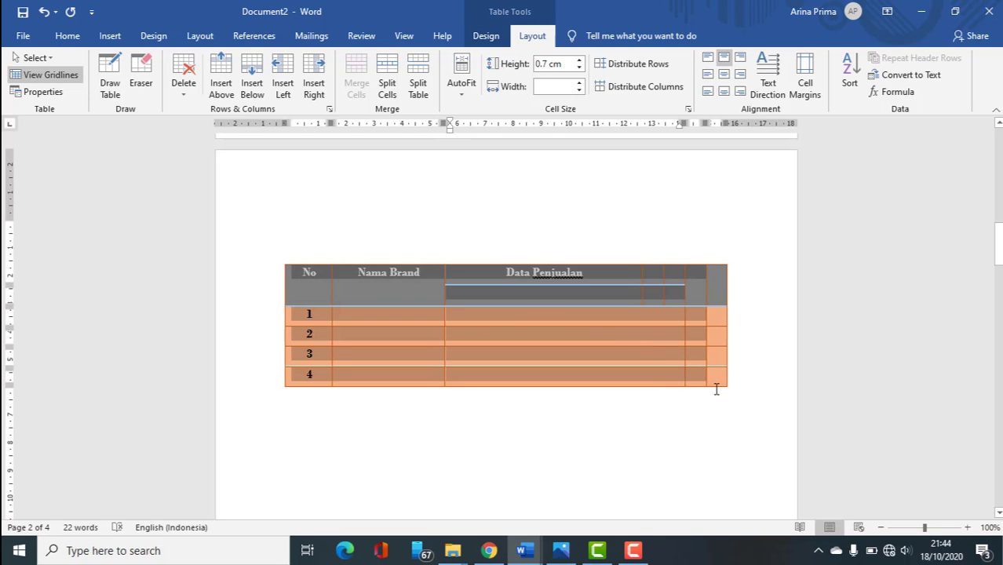
pyautogui.click(616, 287)
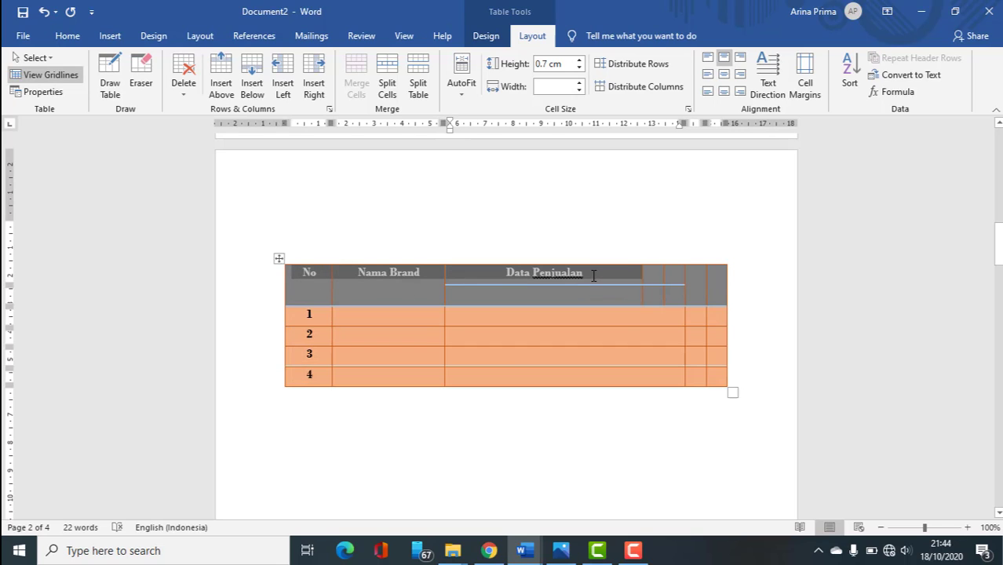
pyautogui.moveTo(594, 276); pyautogui.dragTo(594, 276)
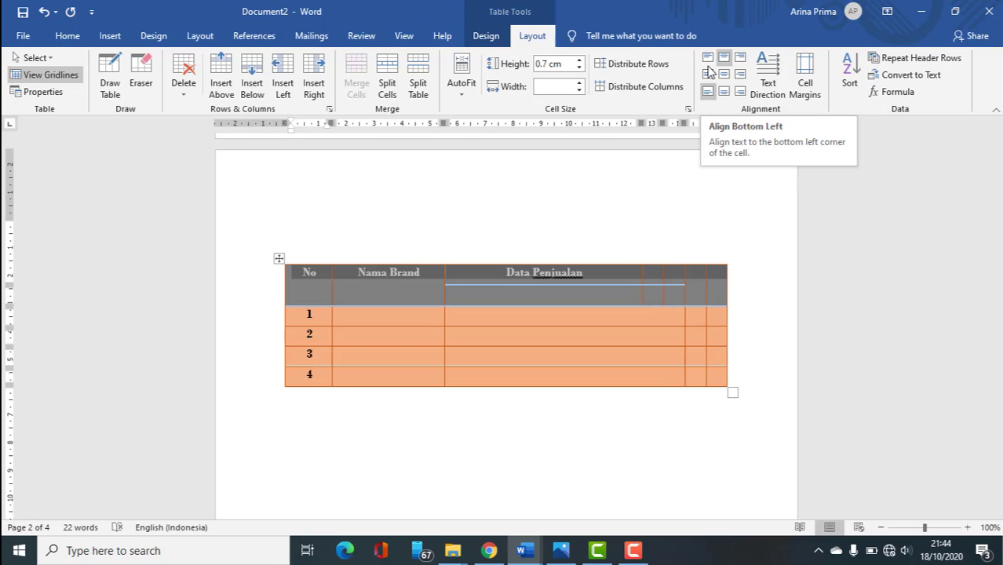
pyautogui.click(706, 92)
pyautogui.click(724, 59)
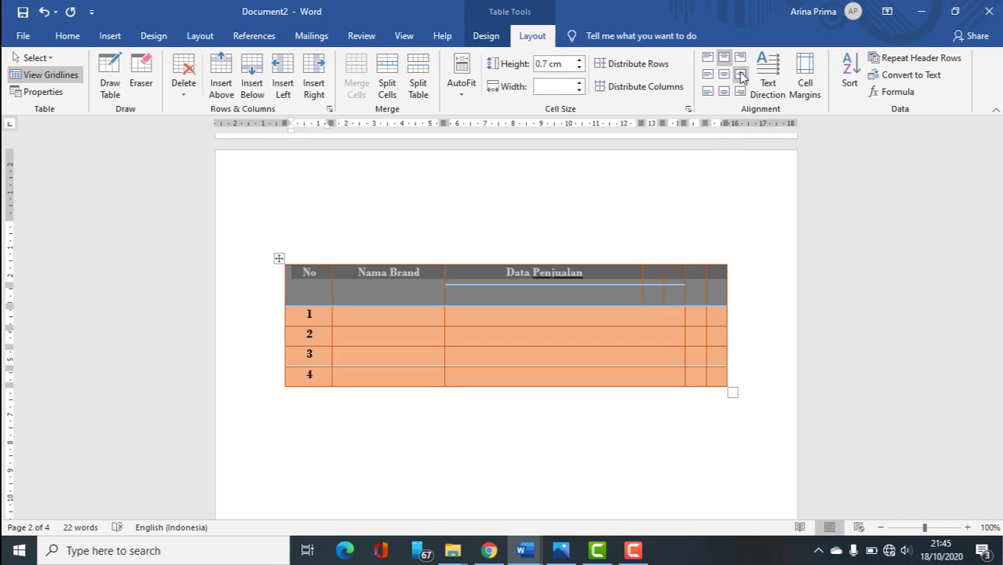
pyautogui.click(723, 74)
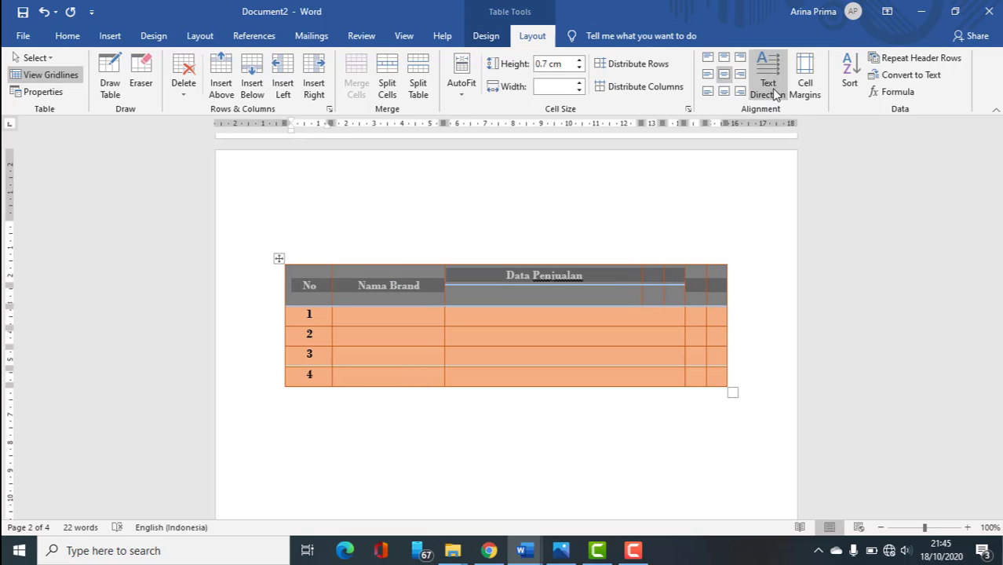
# Step: Cycle the text direction of the "No" header cell through the vertical orientations and back to horizontal
pyautogui.click(395, 283)
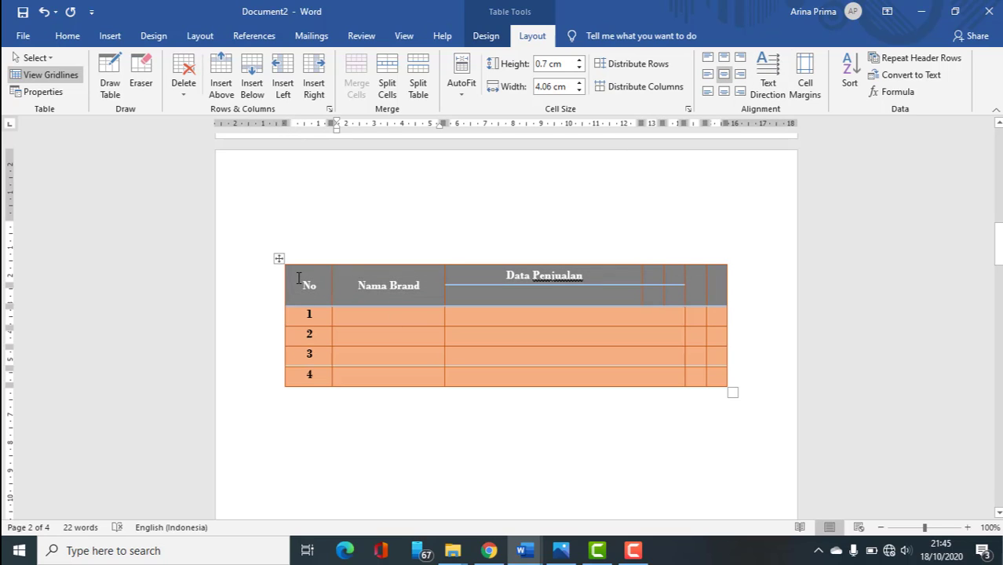
pyautogui.click(299, 279)
pyautogui.moveTo(305, 286); pyautogui.dragTo(316, 288)
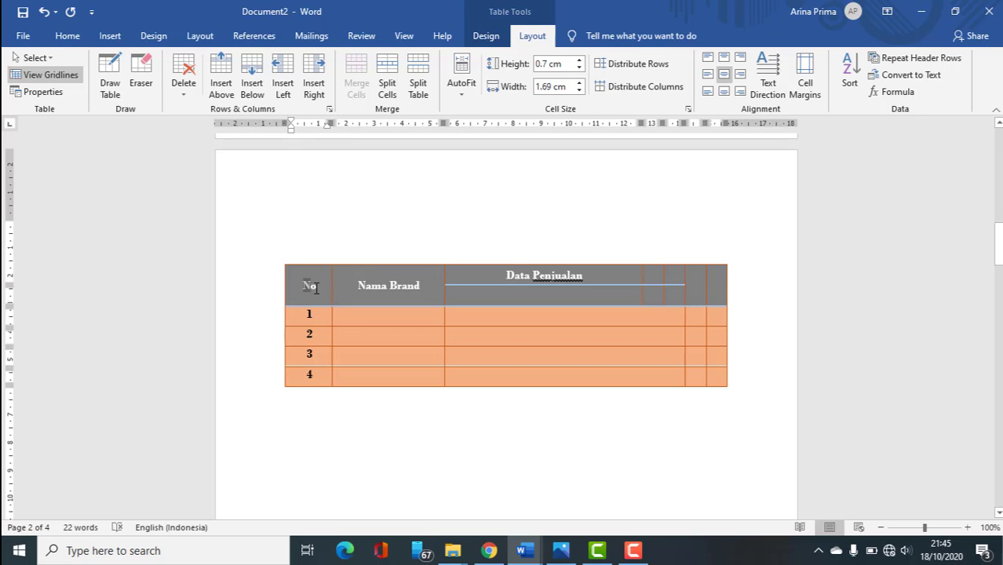
pyautogui.click(773, 84)
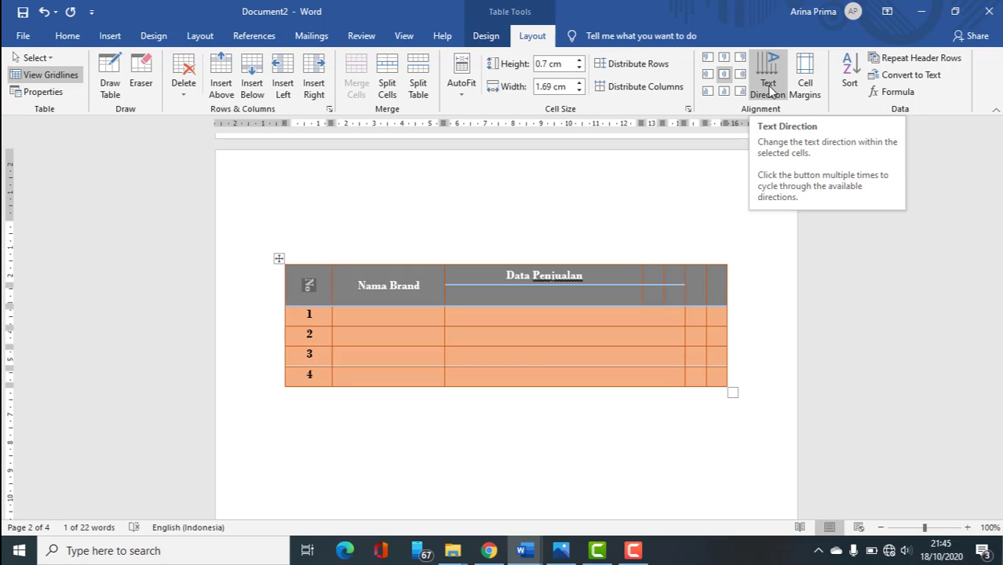
pyautogui.click(772, 89)
pyautogui.click(772, 78)
pyautogui.click(771, 74)
pyautogui.click(770, 75)
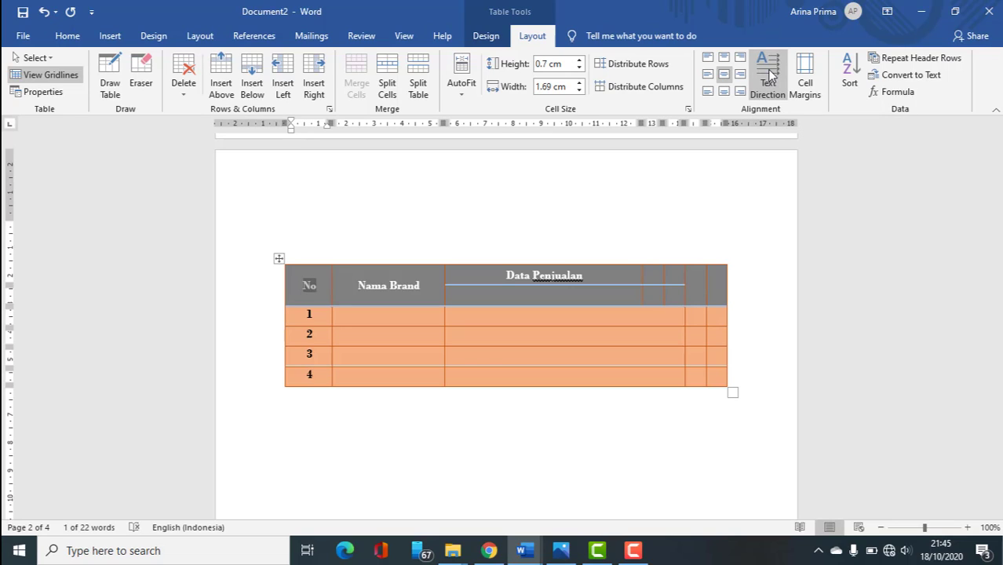
# Step: Rotate the "No" header text downward and upward again, repeating the cycle and finishing with horizontal text
pyautogui.click(770, 75)
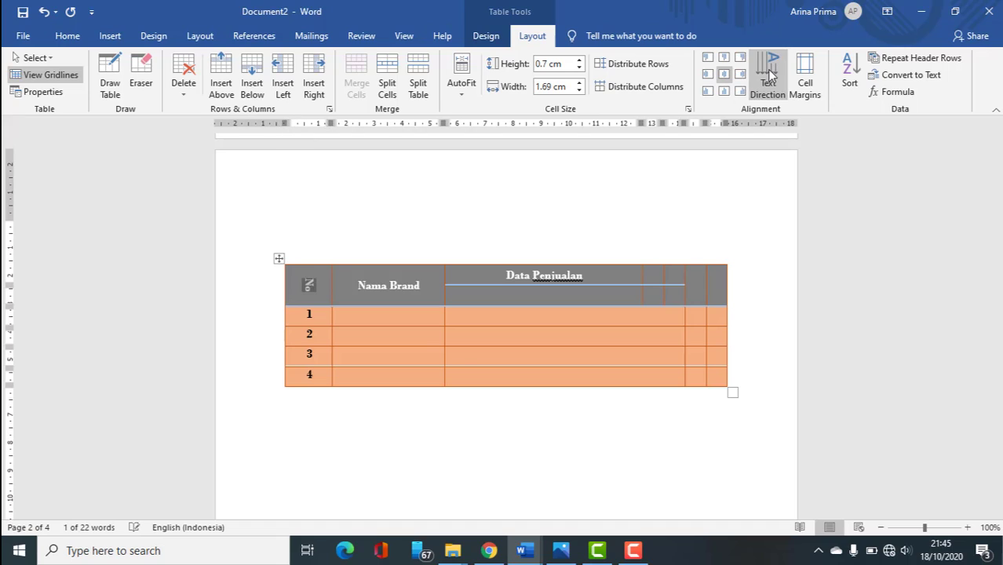
pyautogui.click(771, 75)
pyautogui.click(770, 75)
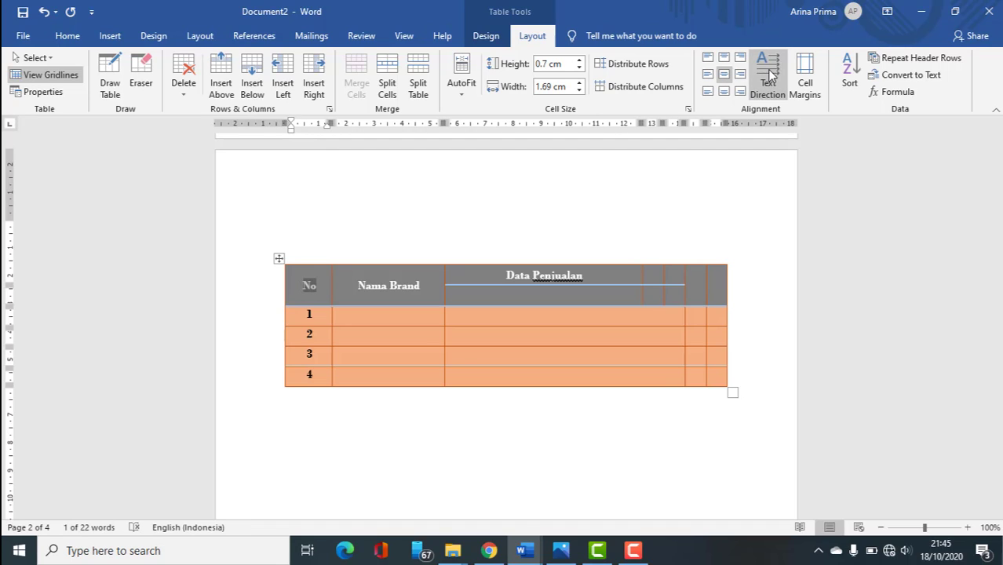
pyautogui.click(770, 75)
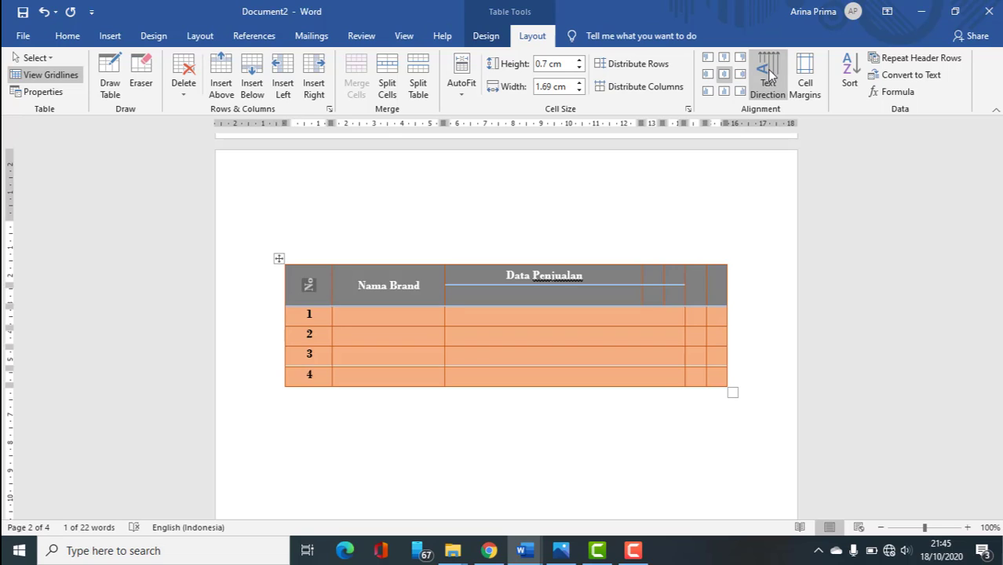
pyautogui.click(770, 74)
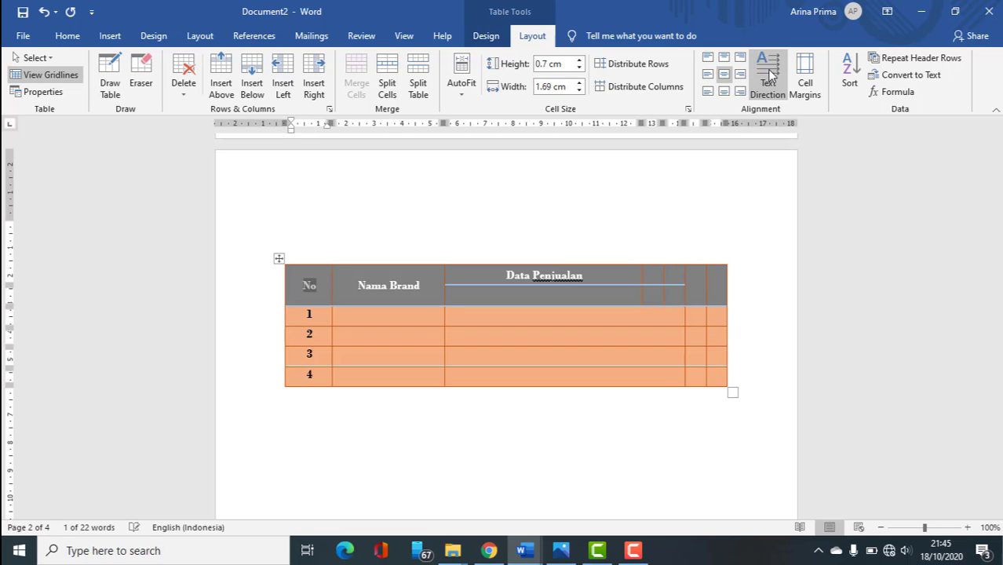
pyautogui.click(771, 75)
pyautogui.click(770, 75)
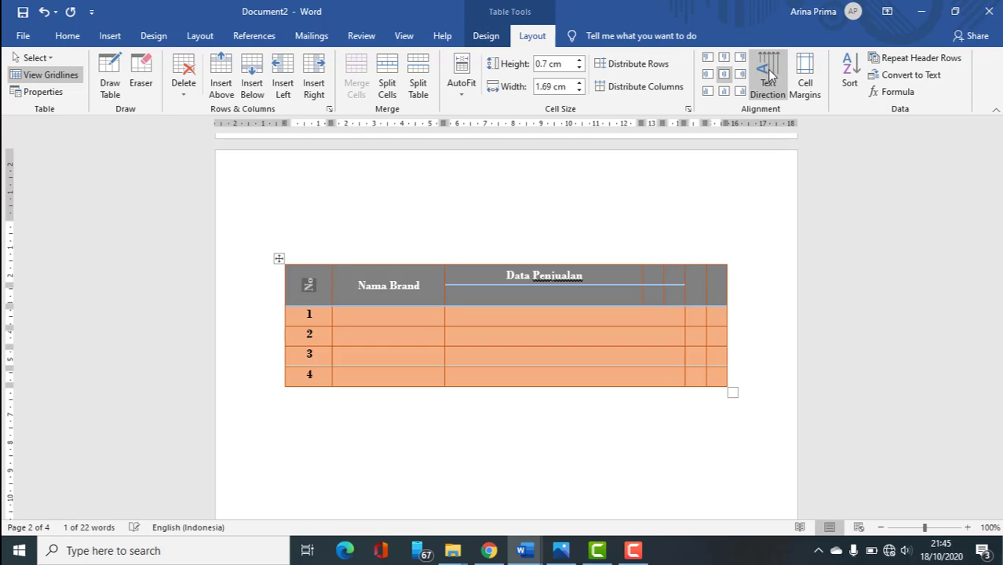
pyautogui.click(770, 74)
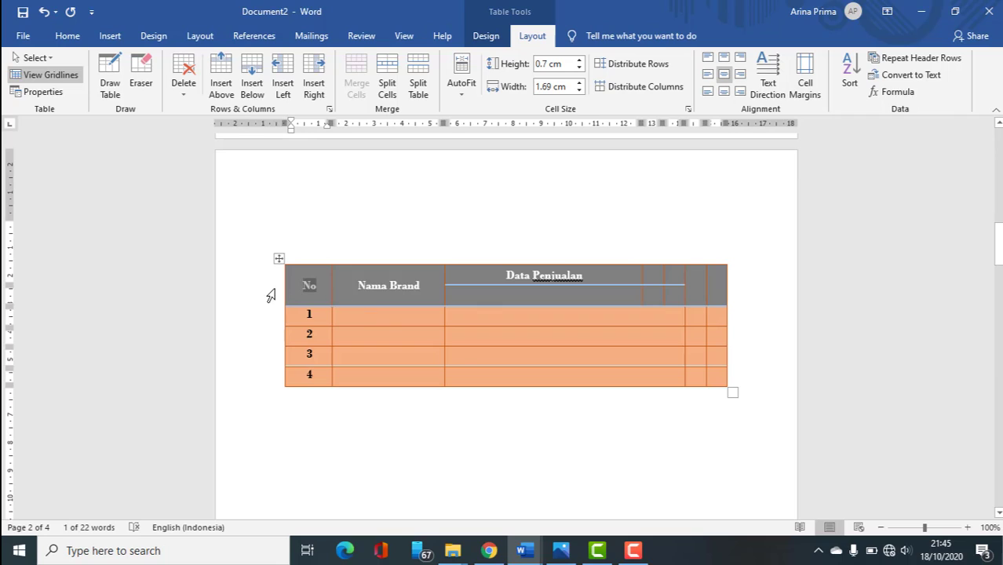
# Step: Review the table's default cell margins and accept them without changing any value
pyautogui.click(313, 282)
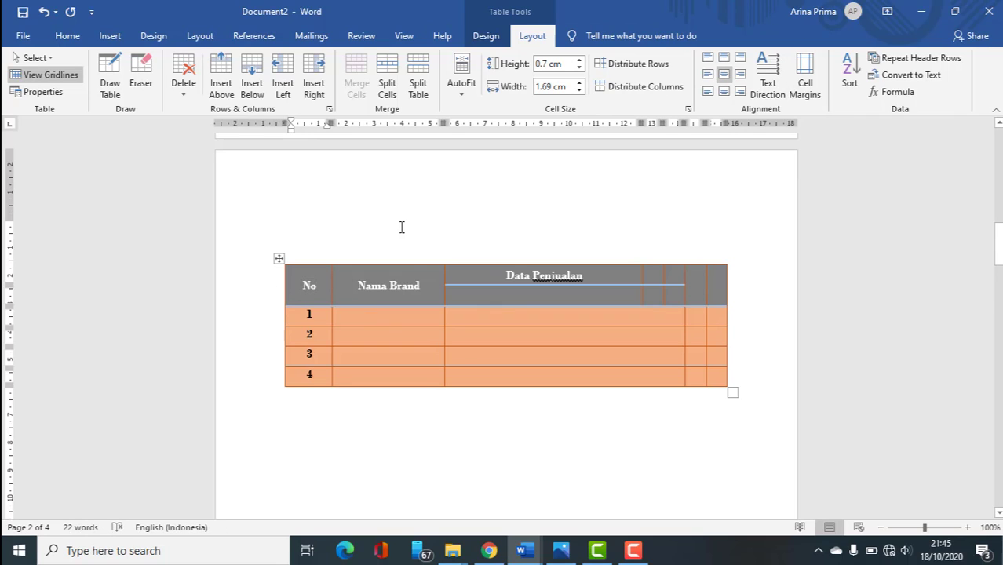
pyautogui.click(808, 86)
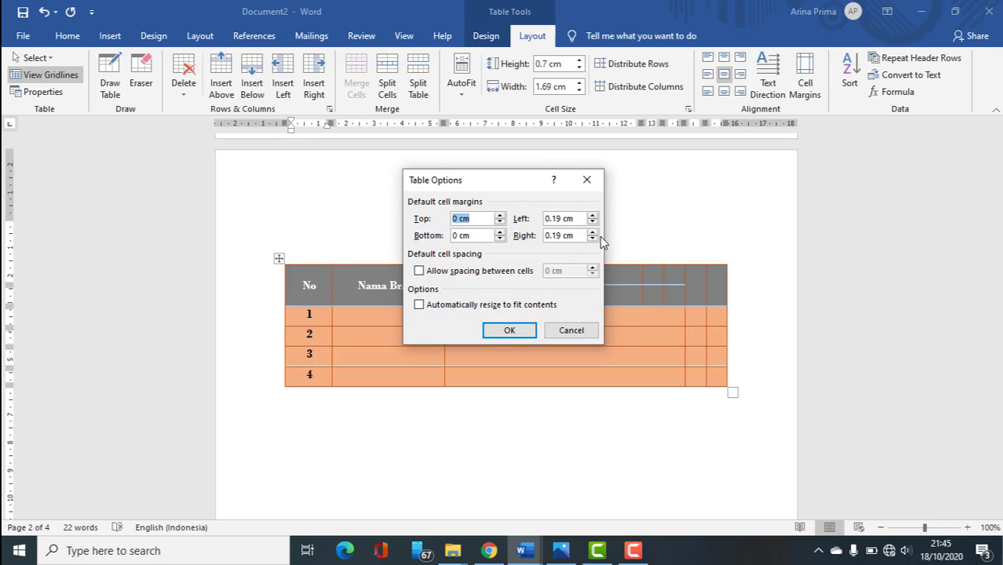
pyautogui.click(527, 335)
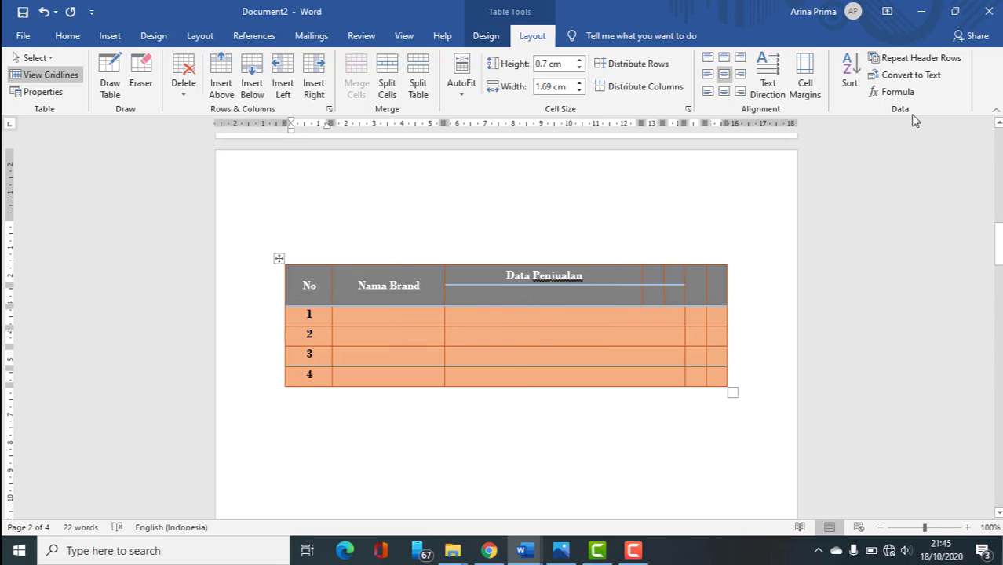
pyautogui.click(375, 291)
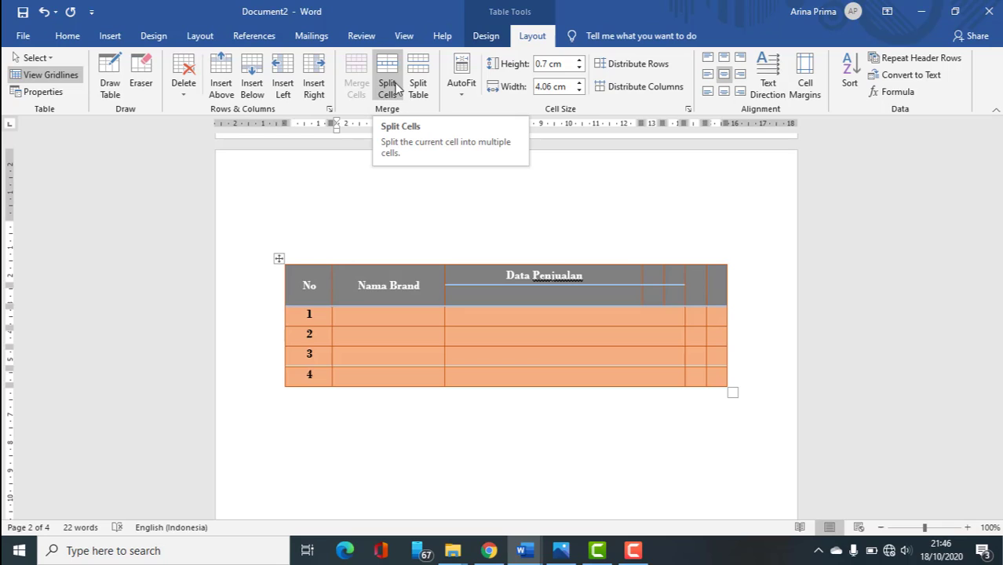
pyautogui.click(311, 295)
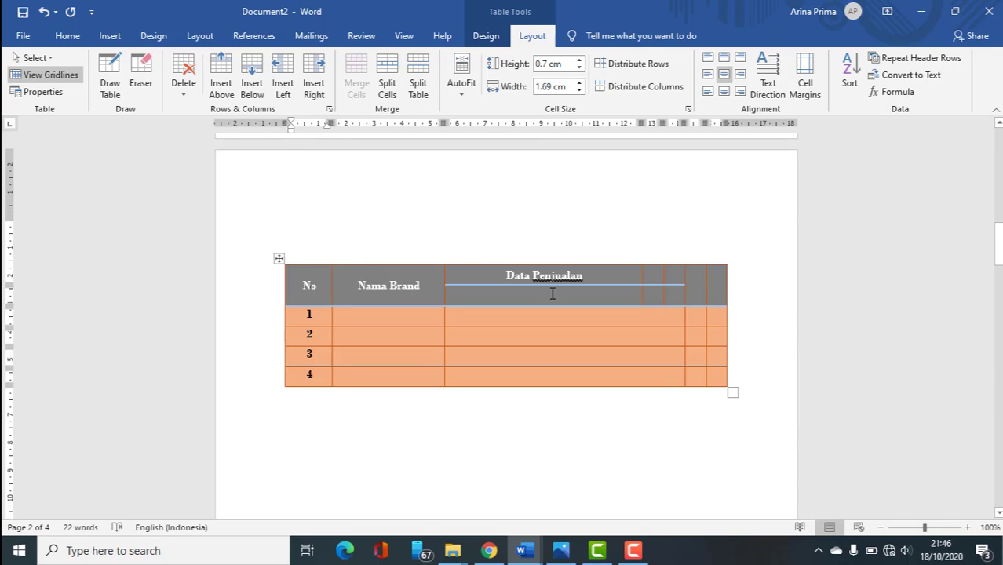
# Step: Merge the "Data Penjualan" header cell with the two narrow cells beside it in the same row
pyautogui.moveTo(490, 277); pyautogui.dragTo(713, 276)
pyautogui.click(587, 276)
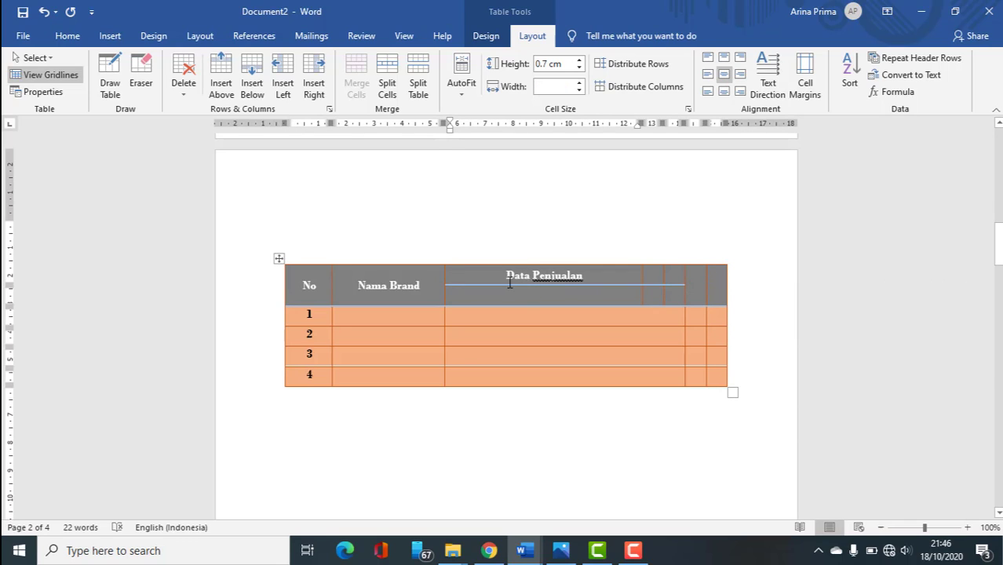
pyautogui.moveTo(508, 282); pyautogui.dragTo(680, 273)
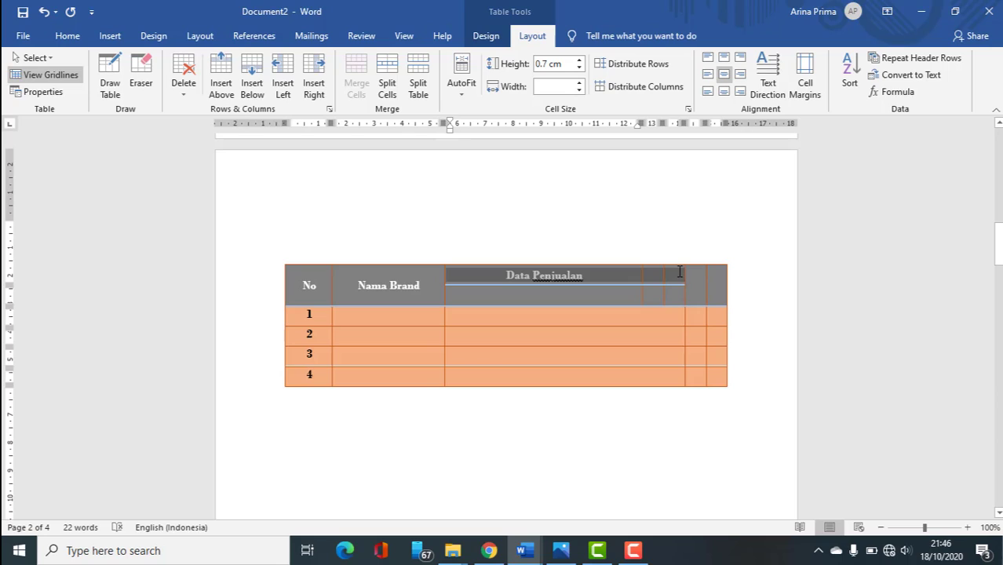
pyautogui.moveTo(679, 272); pyautogui.dragTo(679, 273)
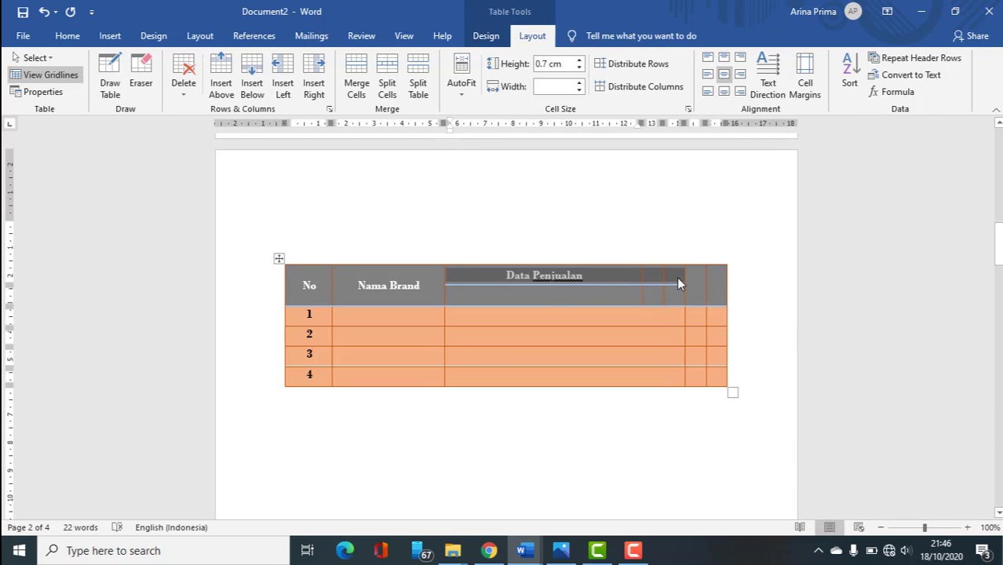
pyautogui.click(360, 85)
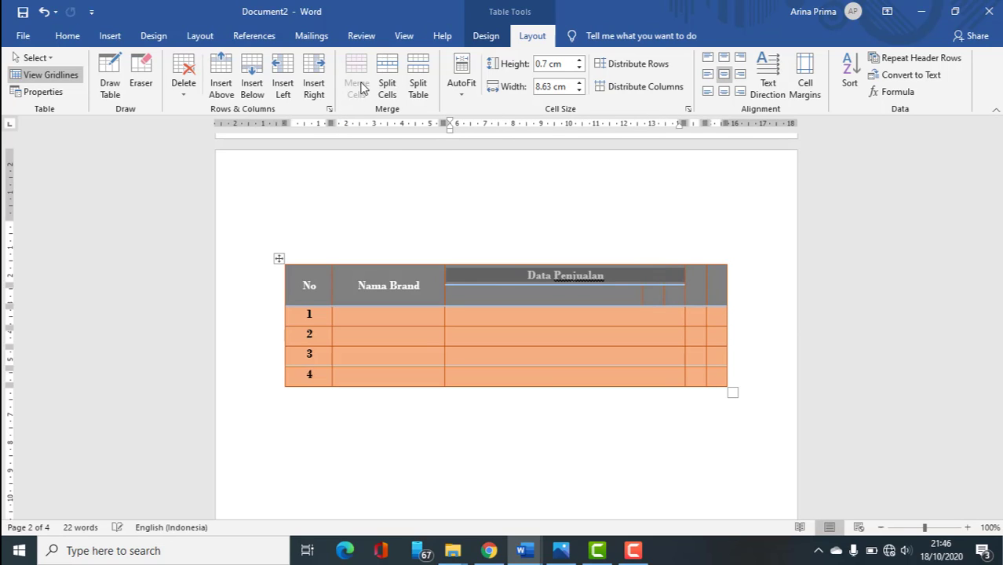
pyautogui.click(575, 289)
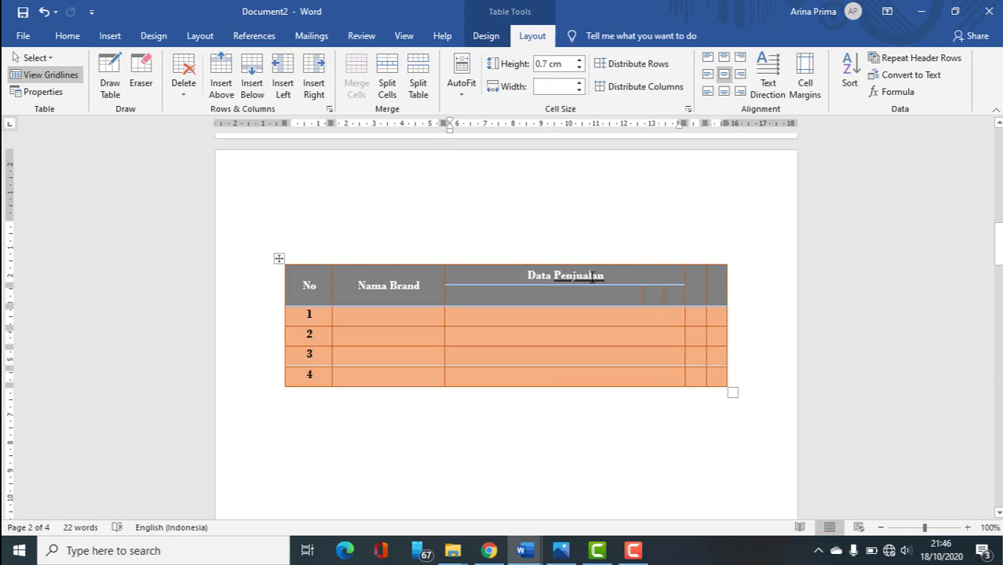
# Step: Move the two dividers below "Data Penjualan" to about a quarter and two thirds of its width, widening the narrow cells
pyautogui.click(495, 297)
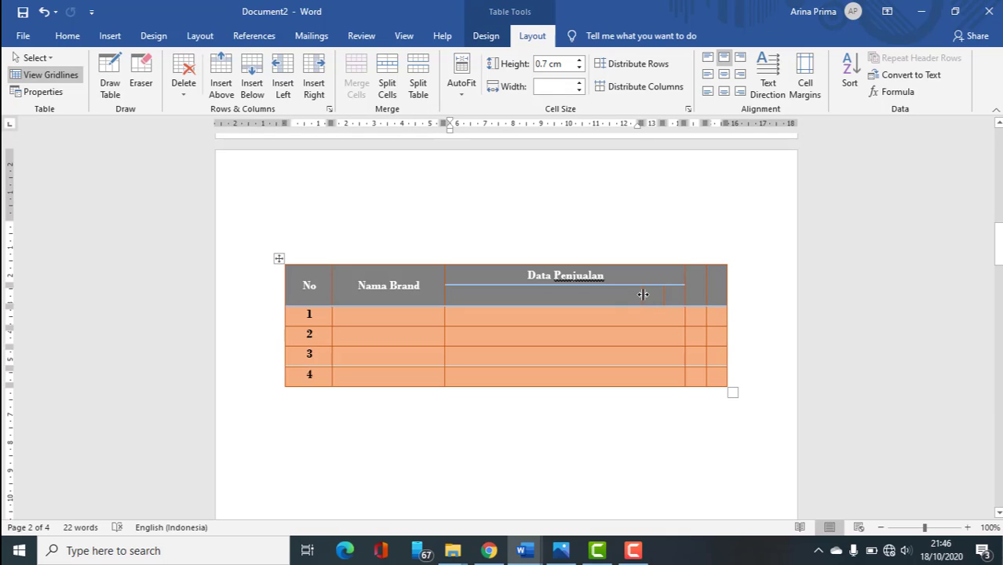
pyautogui.moveTo(641, 294); pyautogui.dragTo(507, 307)
pyautogui.moveTo(661, 298); pyautogui.dragTo(605, 314)
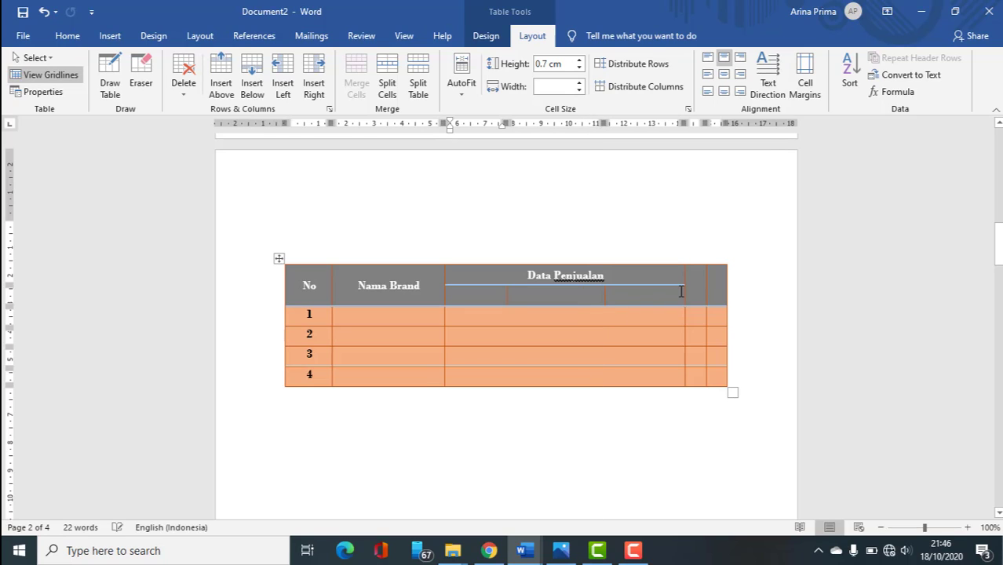
# Step: Merge the two empty header cells after "Data Penjualan" into one cell
pyautogui.click(698, 280)
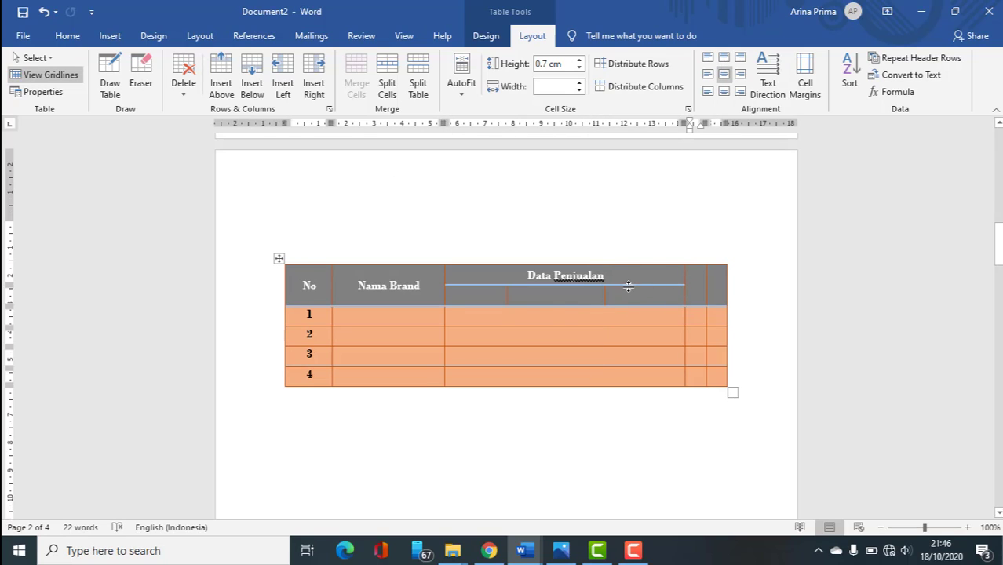
pyautogui.moveTo(696, 277); pyautogui.dragTo(716, 287)
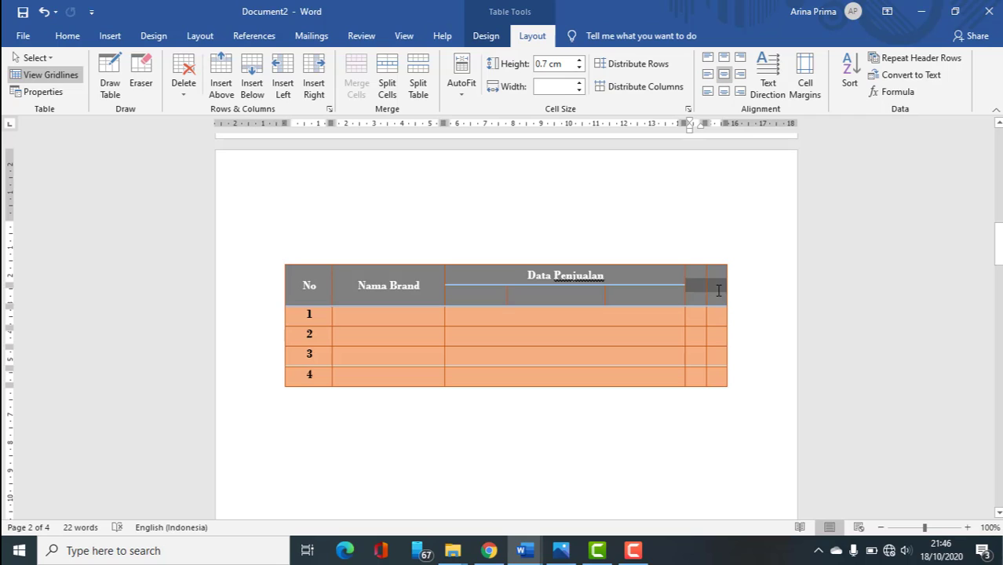
pyautogui.click(356, 82)
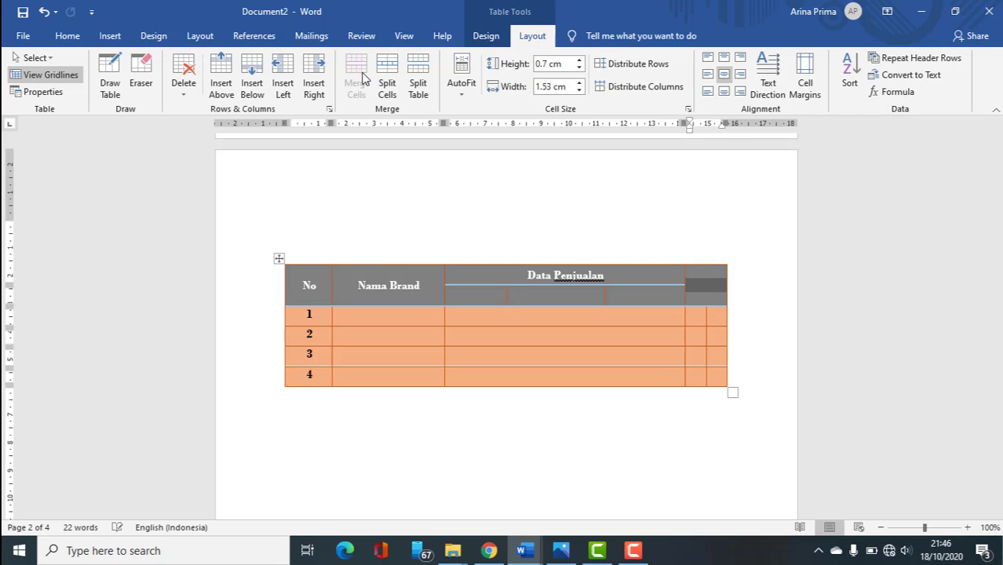
pyautogui.click(703, 295)
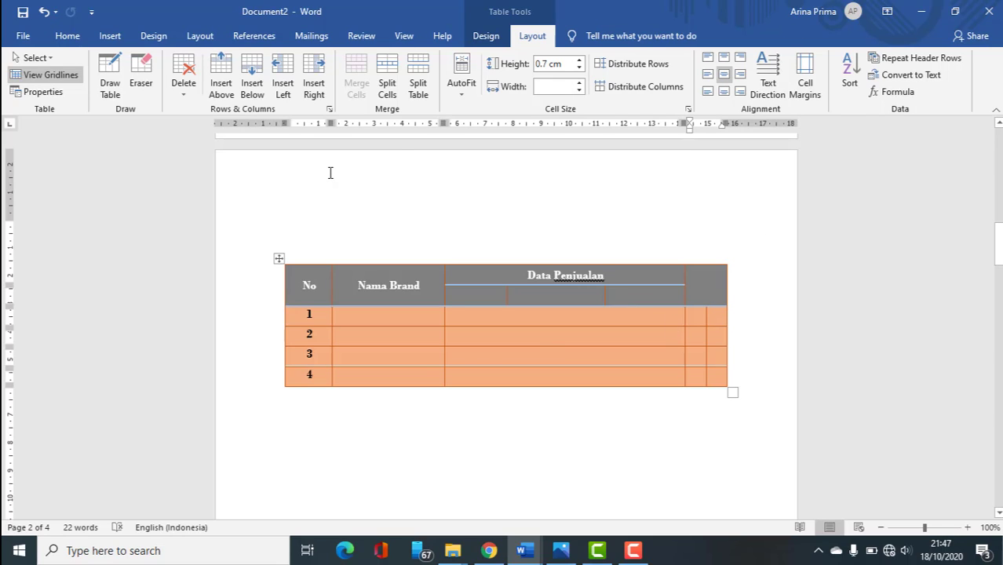
# Step: Insert the picture "Untitled" from the device's Pictures folder on the empty line above the table
pyautogui.click(104, 38)
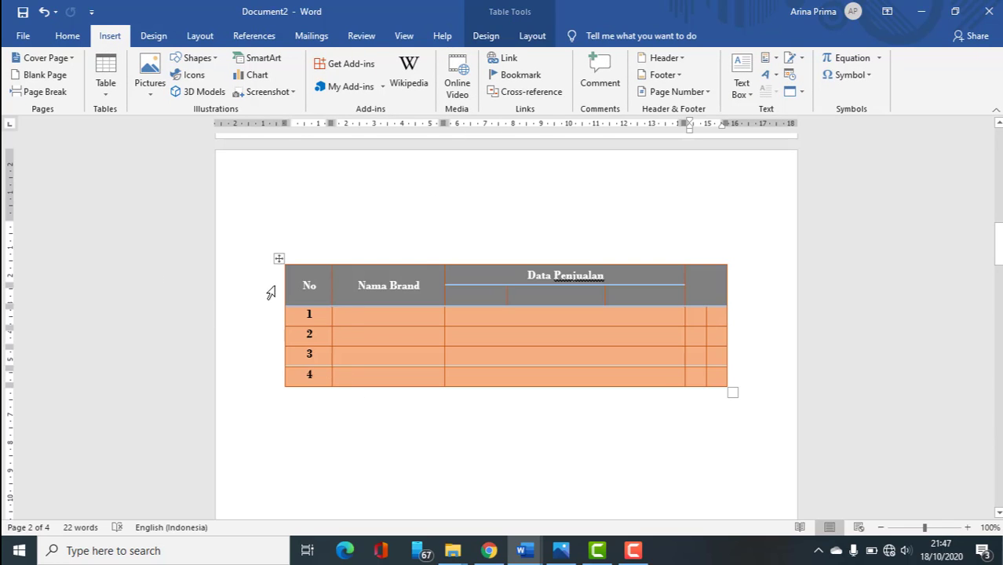
pyautogui.click(343, 225)
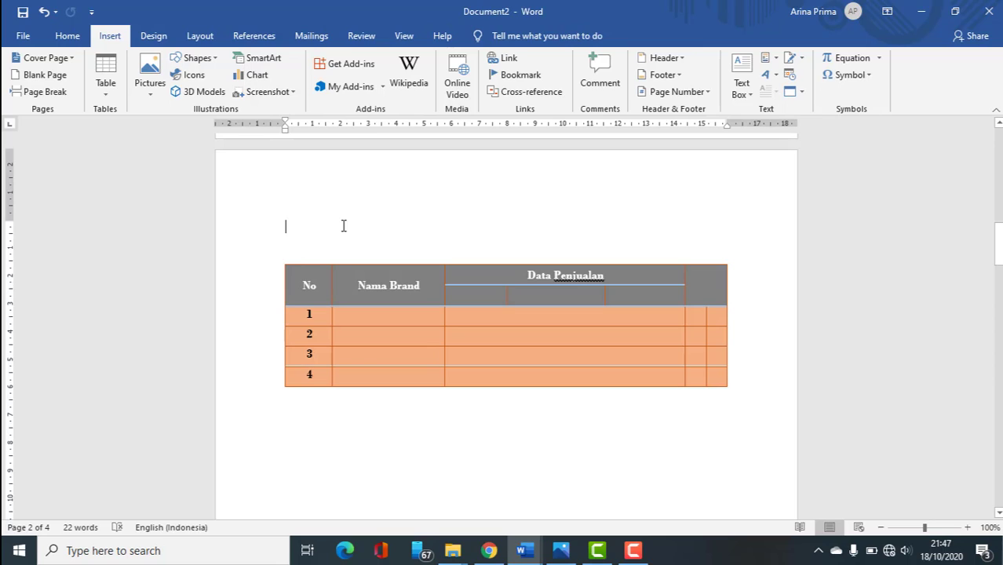
pyautogui.click(153, 97)
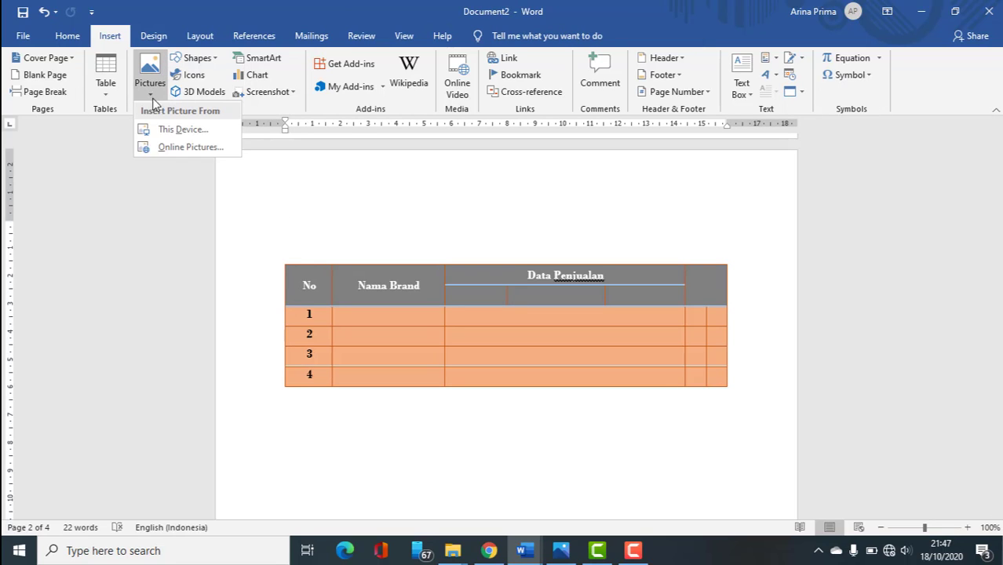
pyautogui.click(200, 135)
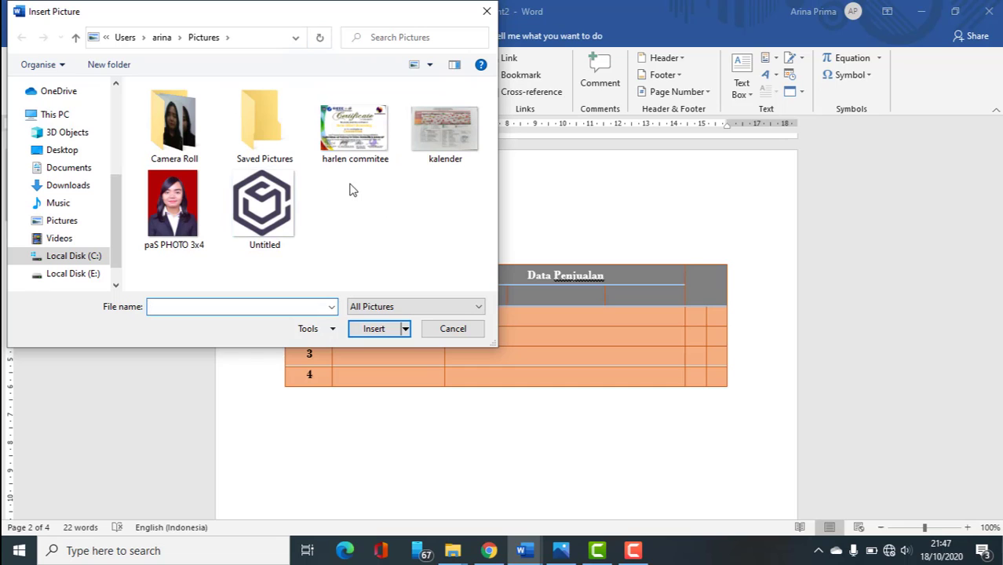
pyautogui.click(279, 224)
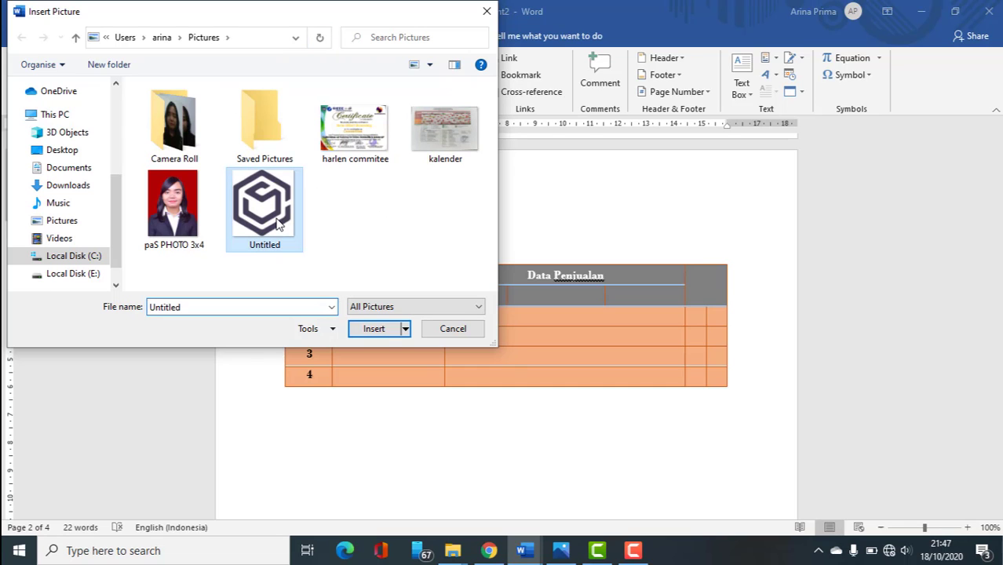
pyautogui.click(390, 336)
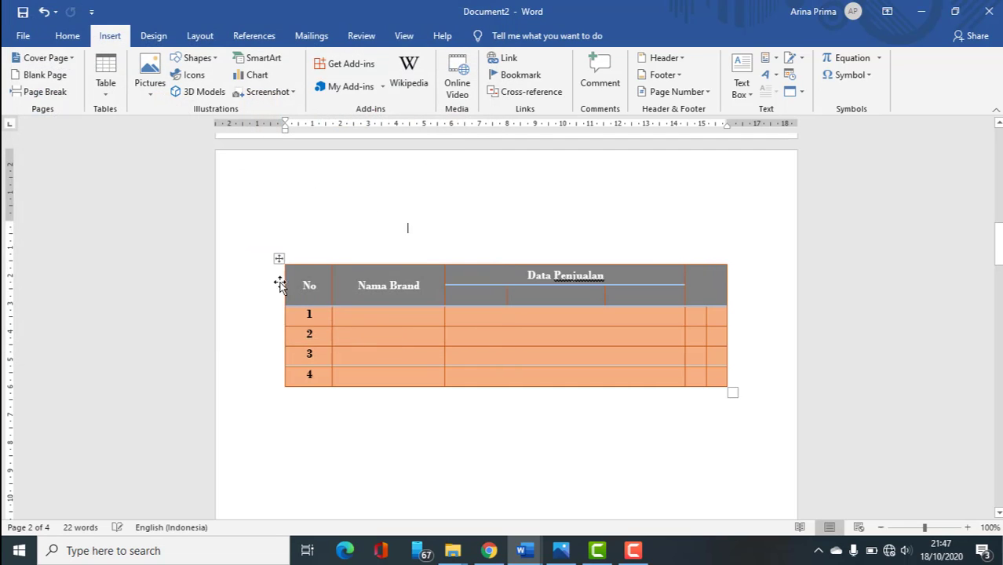
pyautogui.click(462, 302)
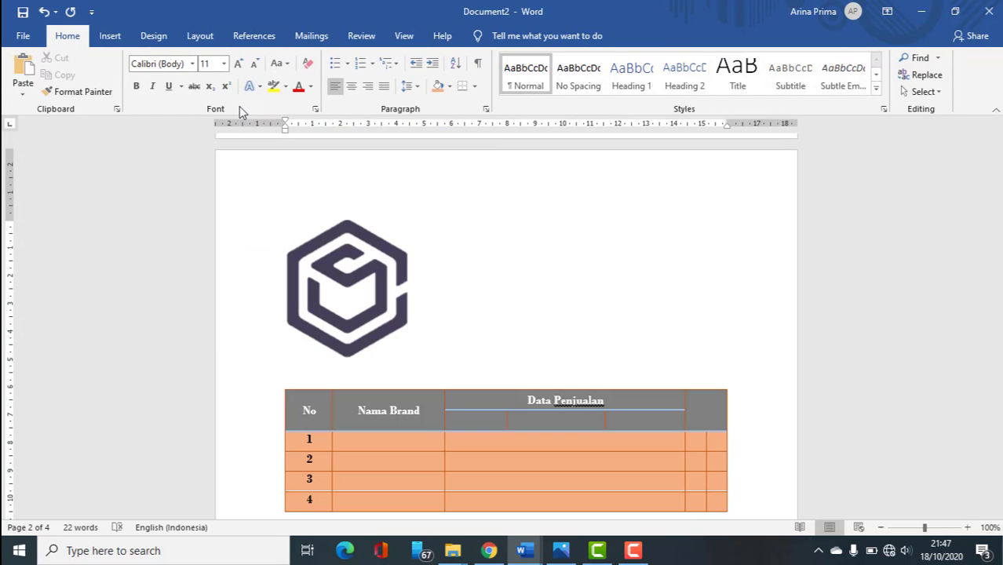
# Step: Try a darker, higher-contrast brightness/contrast correction on the logo picture and restore its normal appearance
pyautogui.click(360, 297)
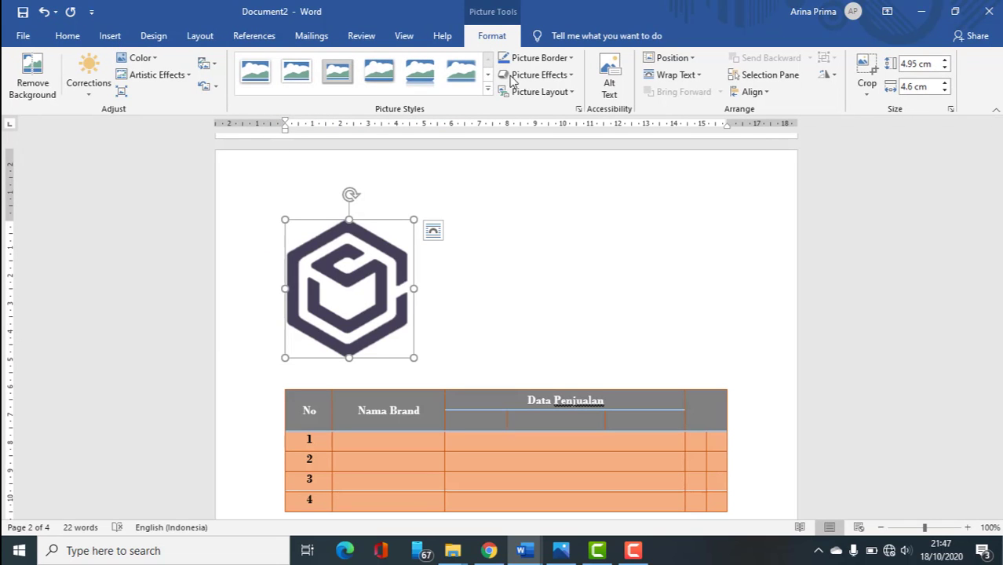
pyautogui.click(460, 276)
pyautogui.click(400, 290)
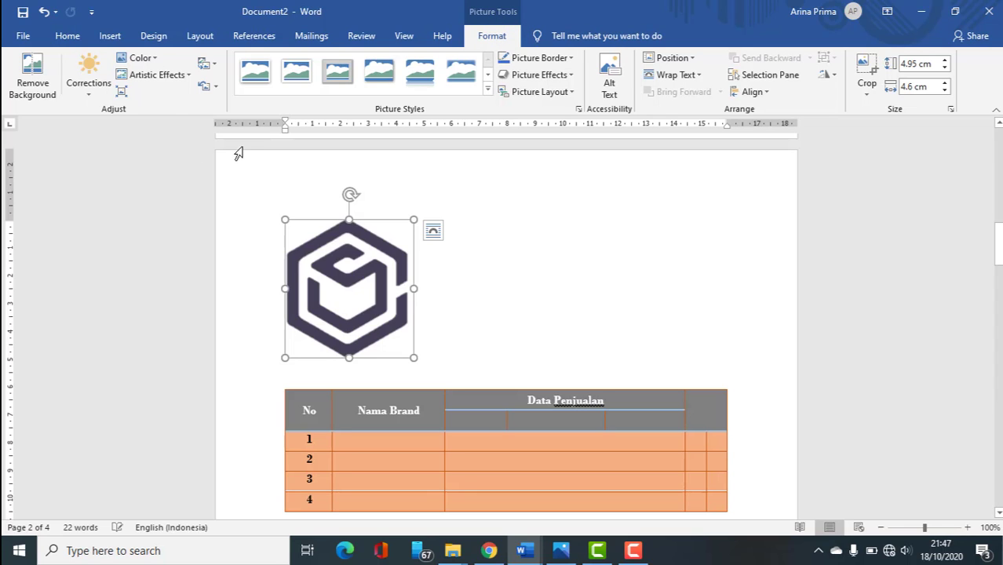
pyautogui.click(100, 95)
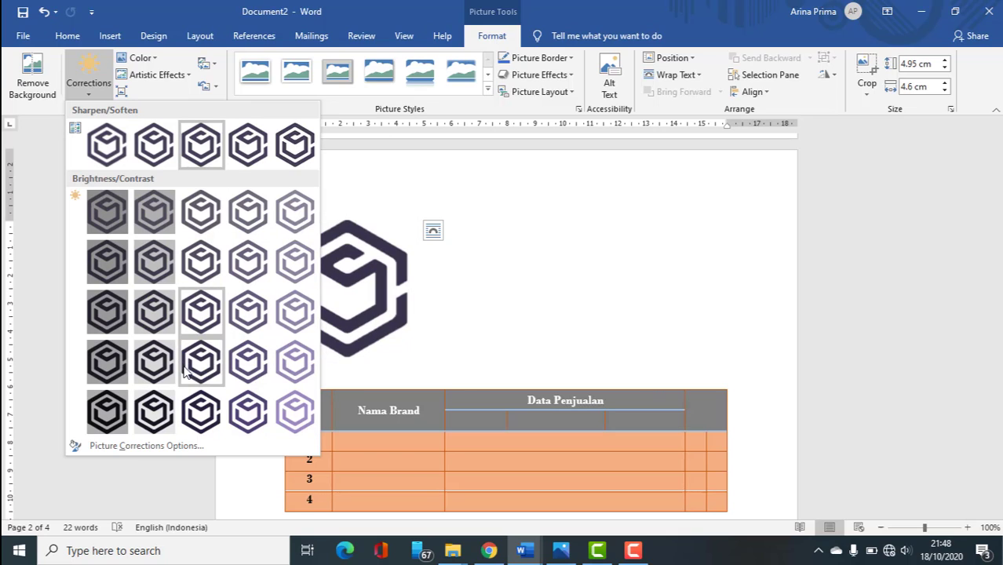
pyautogui.click(160, 411)
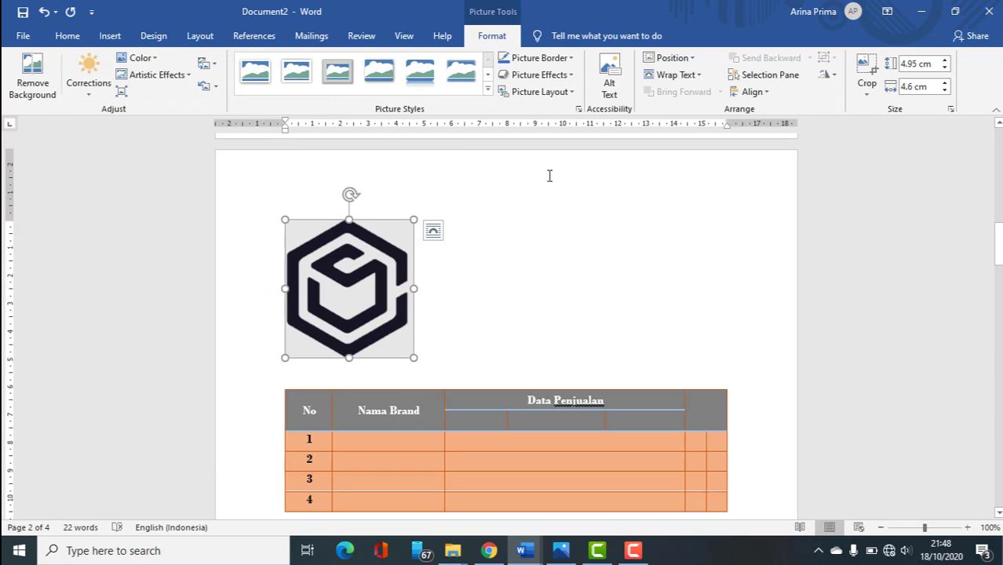
pyautogui.click(88, 88)
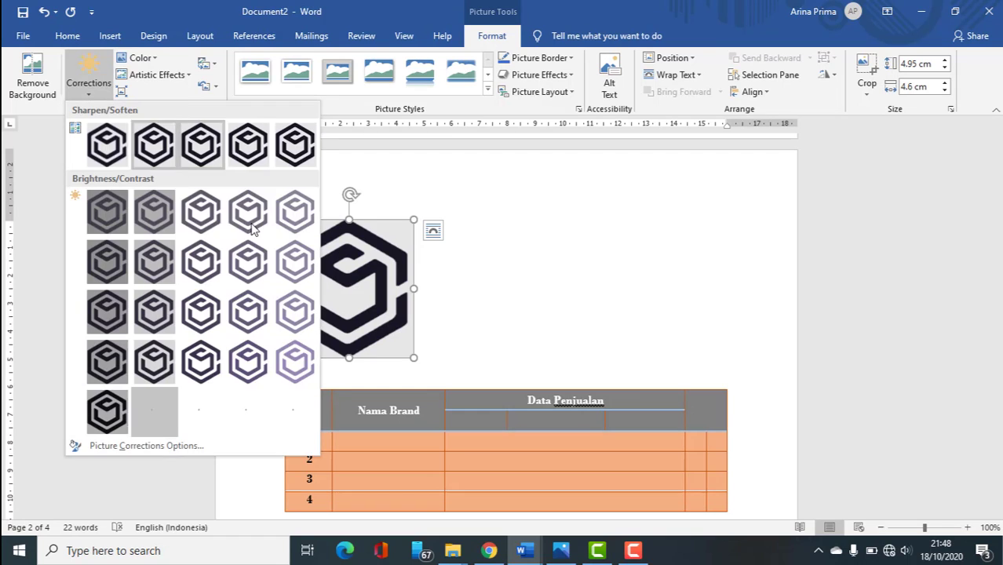
pyautogui.click(203, 314)
pyautogui.click(480, 302)
pyautogui.doubleClick(360, 281)
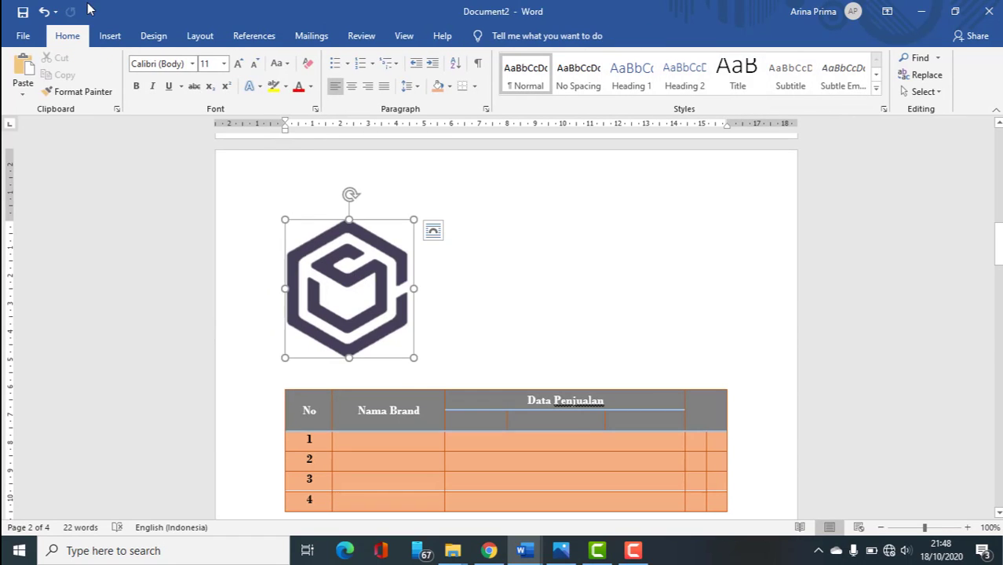
# Step: Try recoloring the logo picture with "Blue, Accent color 5 Dark" and return it to its original colors
pyautogui.click(146, 61)
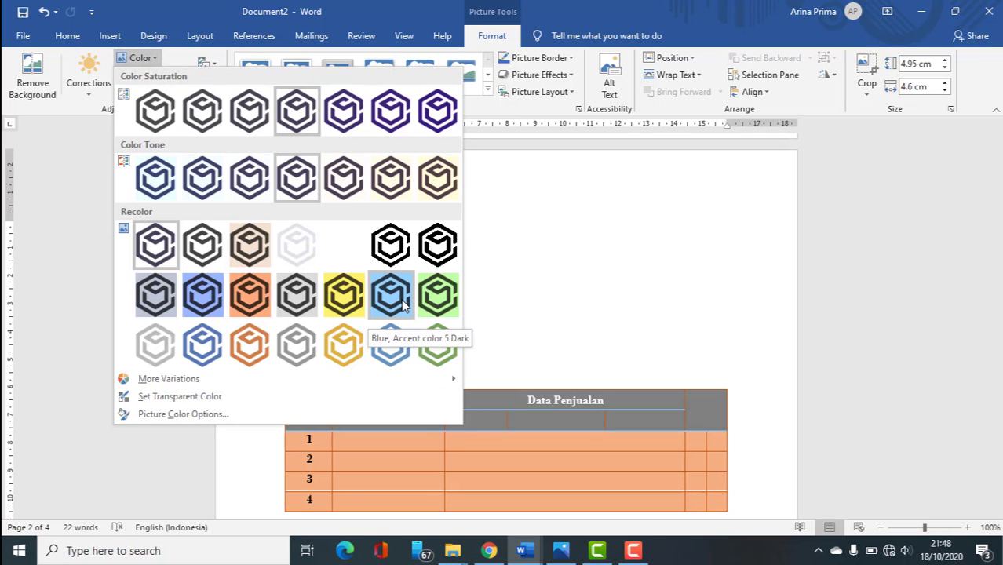
pyautogui.click(399, 295)
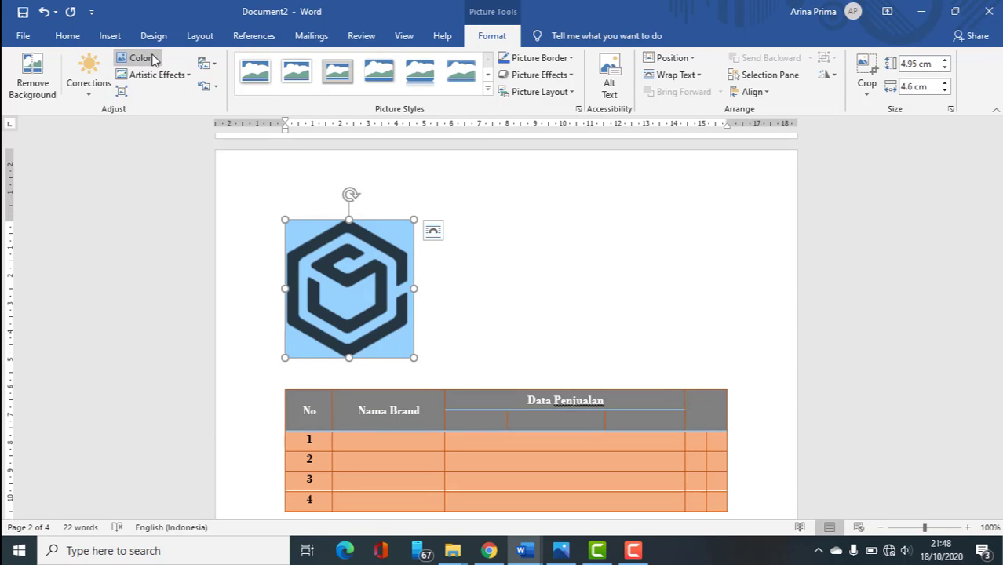
pyautogui.click(140, 58)
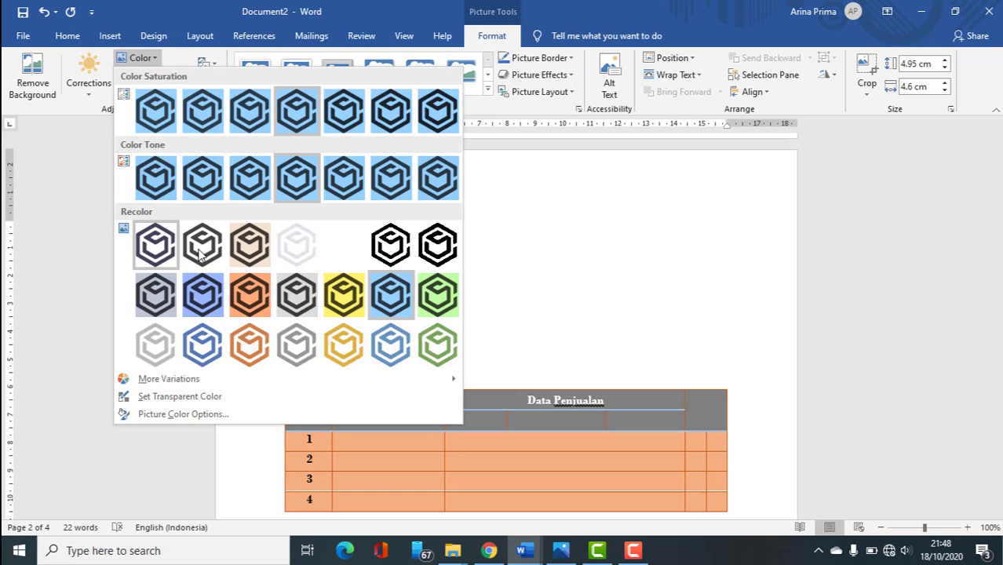
pyautogui.click(156, 245)
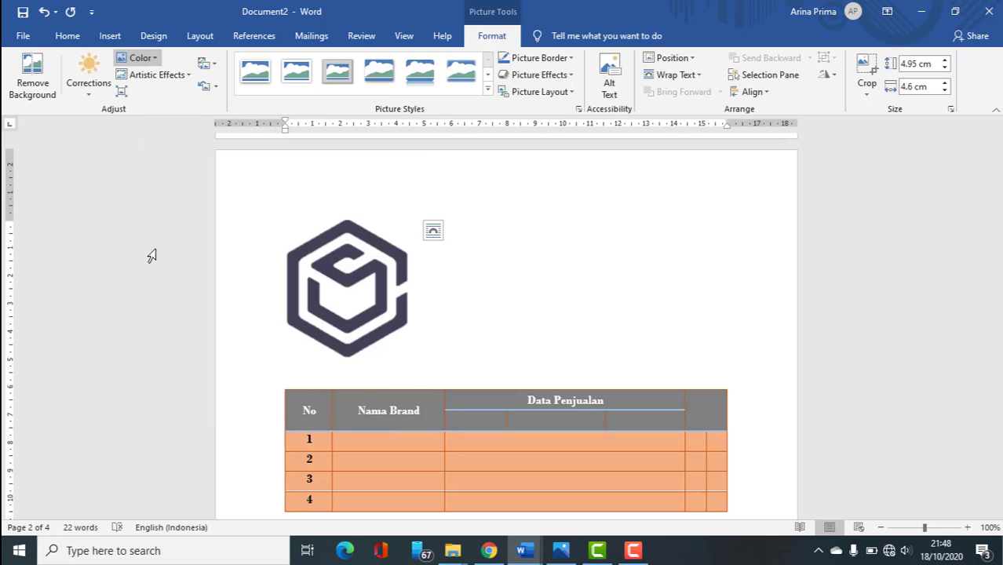
# Step: Look through the artistic effects gallery and the Compress Pictures options for the logo picture without changing it
pyautogui.click(548, 226)
pyautogui.click(353, 236)
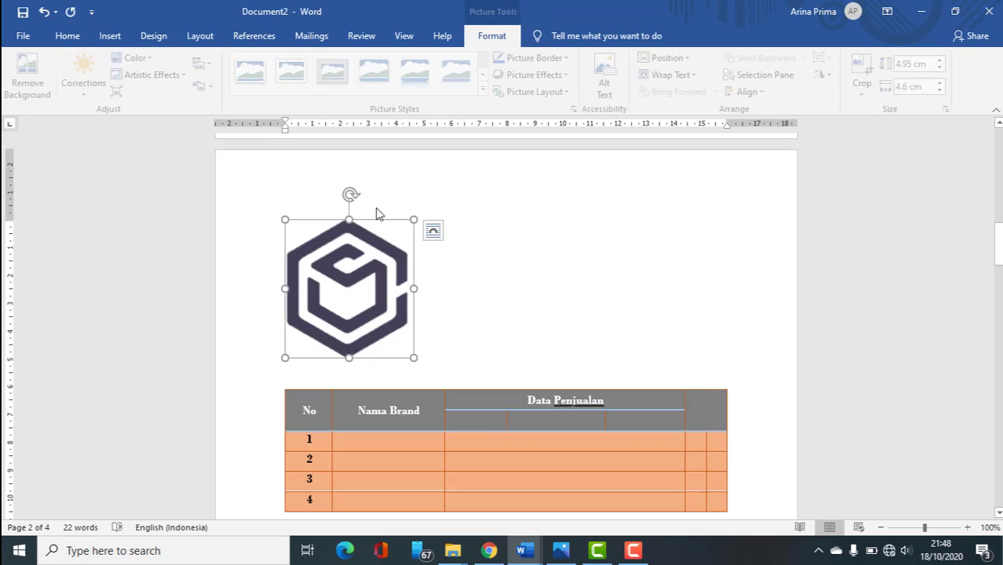
pyautogui.click(153, 74)
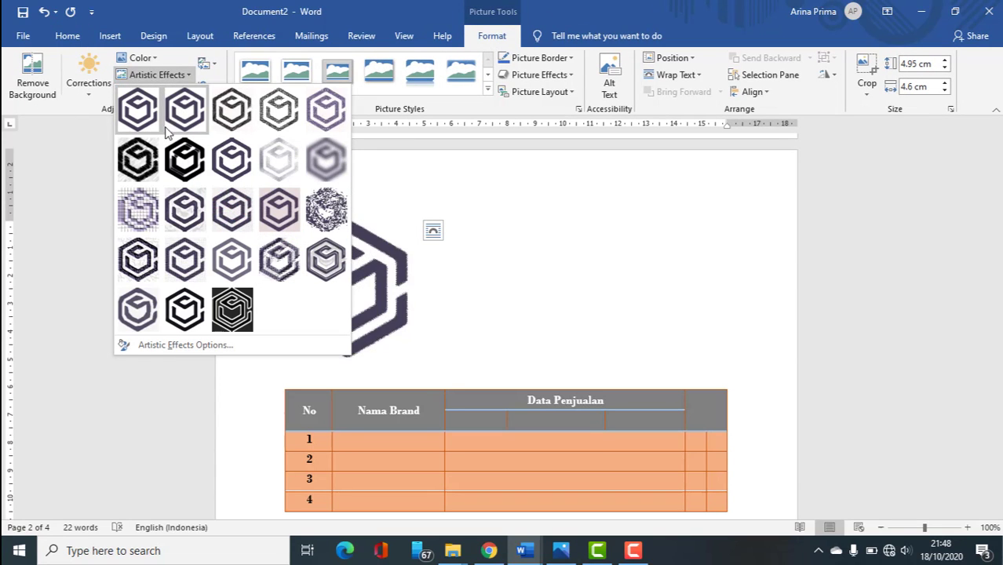
pyautogui.click(443, 269)
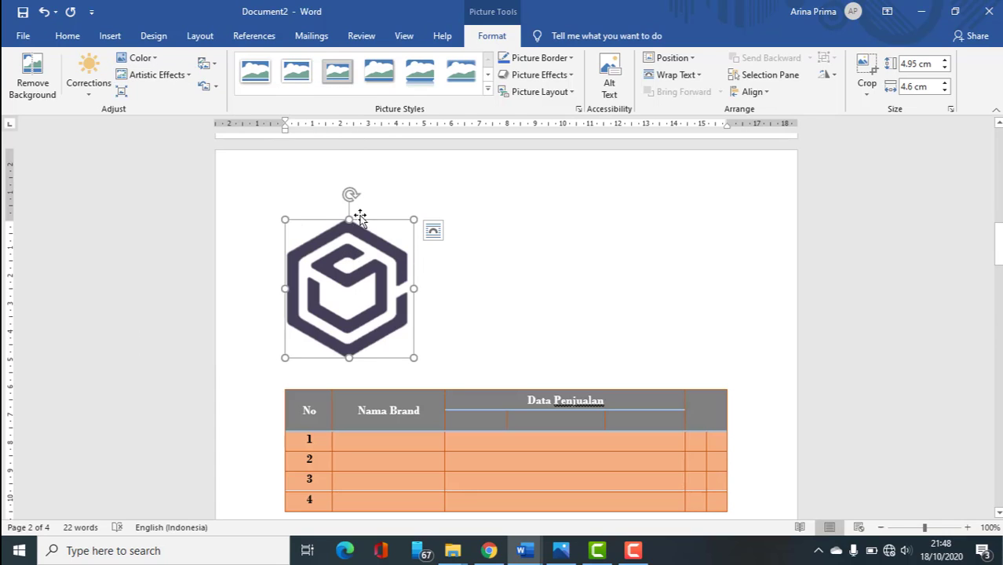
pyautogui.click(123, 92)
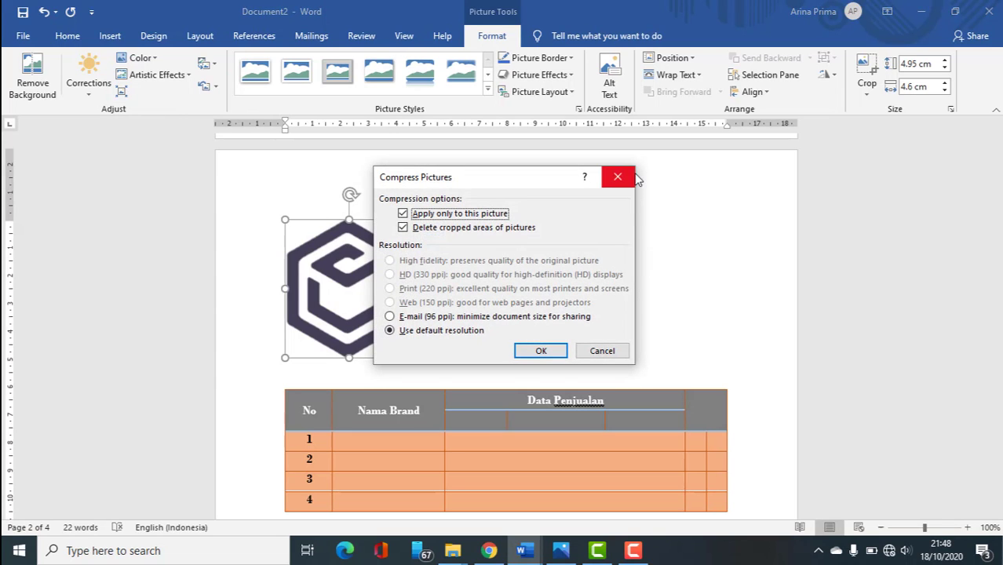
pyautogui.click(634, 175)
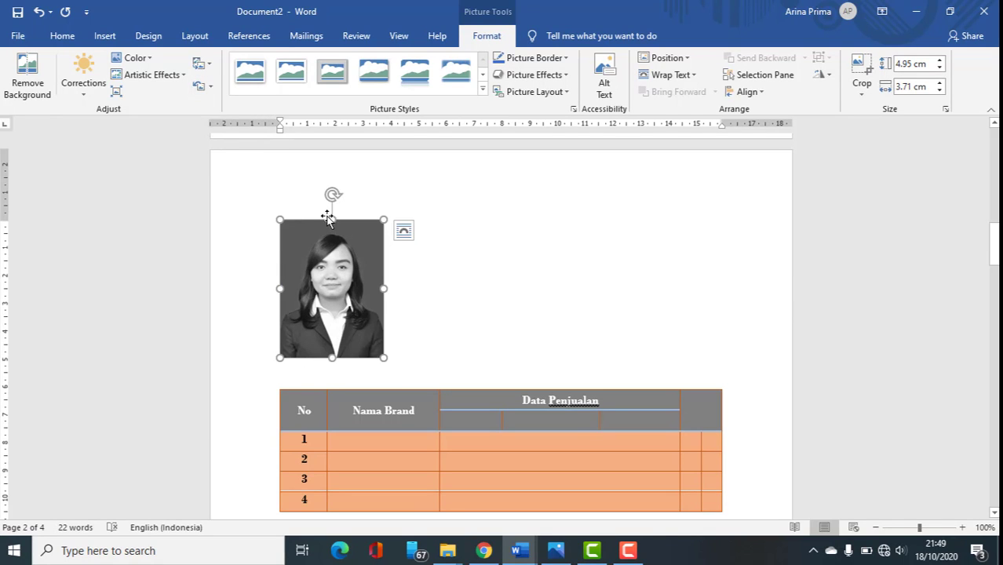
# Step: Undo the portrait photo's last color change and apply the grayscale color saturation preset to it
pyautogui.hotkey('ctrl', 'z')
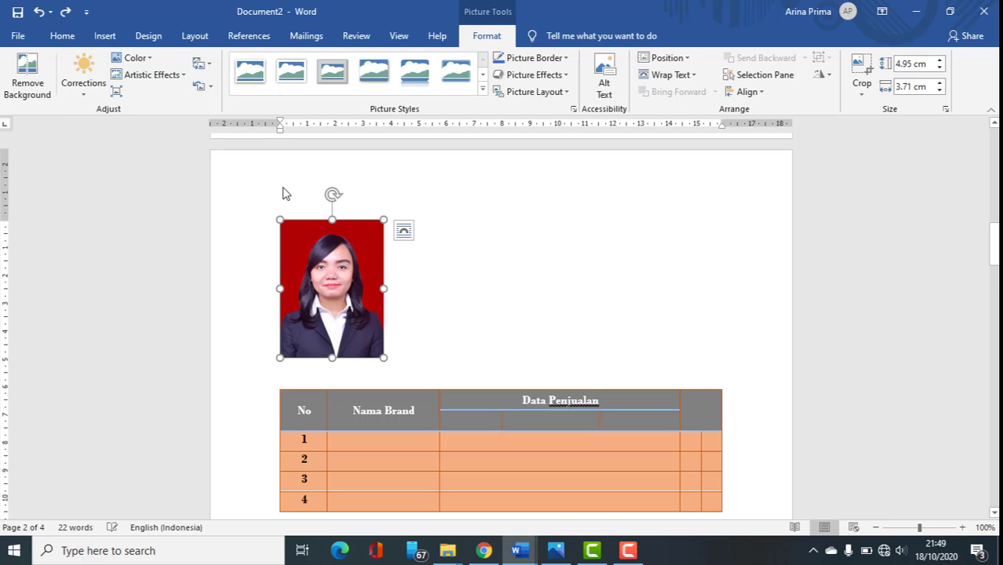
pyautogui.click(135, 57)
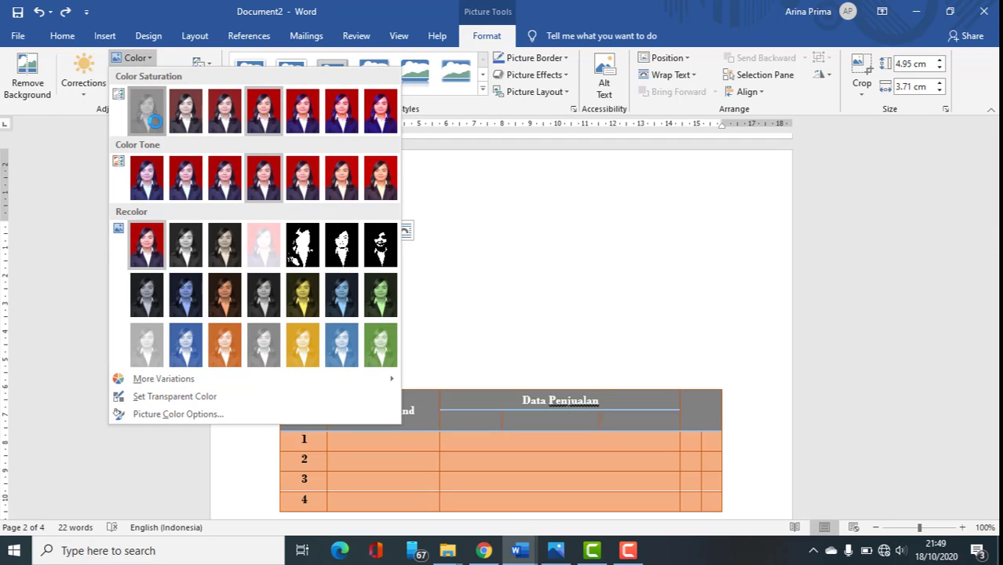
pyautogui.click(149, 118)
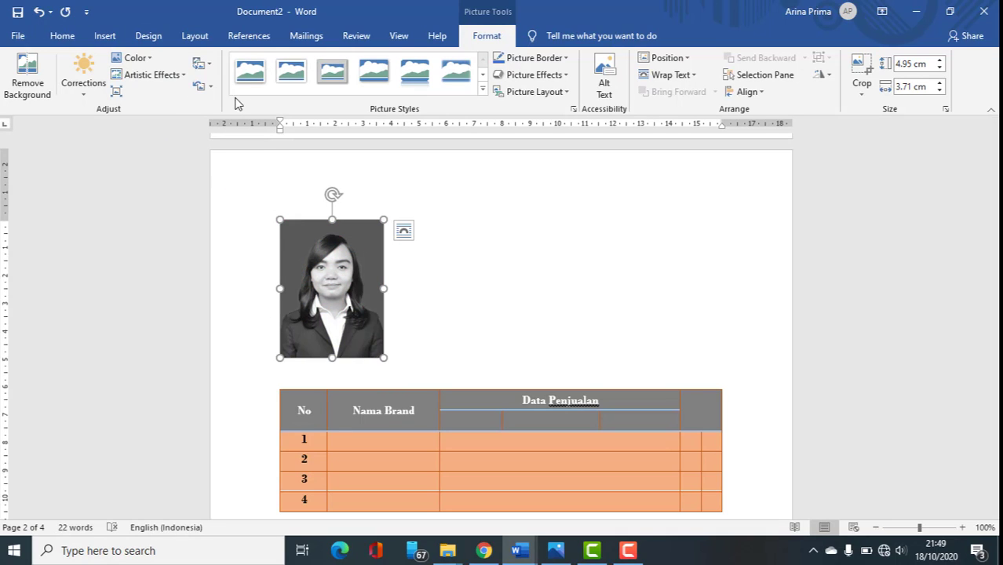
# Step: Reset the portrait photo's formatting with Reset Picture, leaving out the size reset
pyautogui.click(210, 88)
pyautogui.click(186, 123)
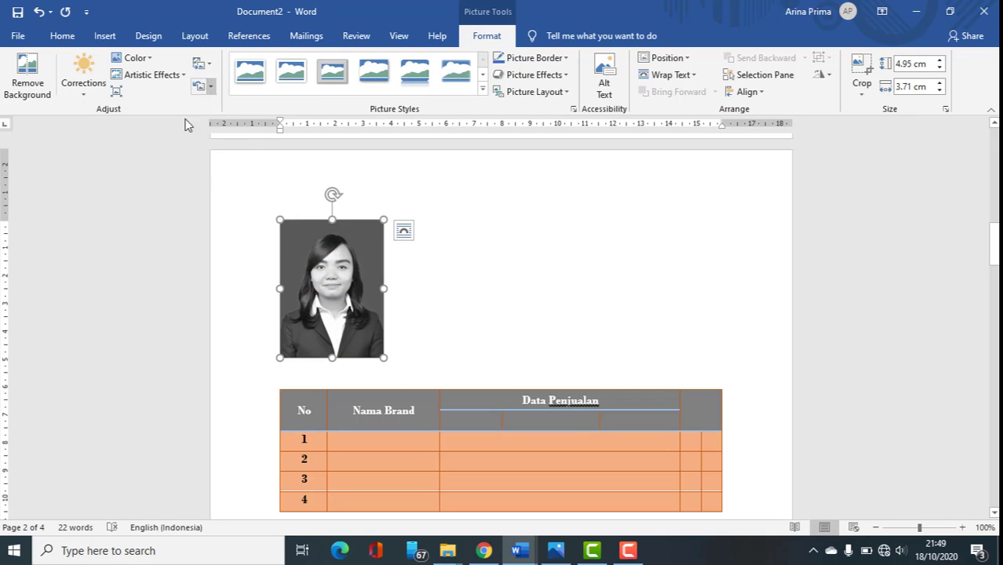
pyautogui.click(210, 86)
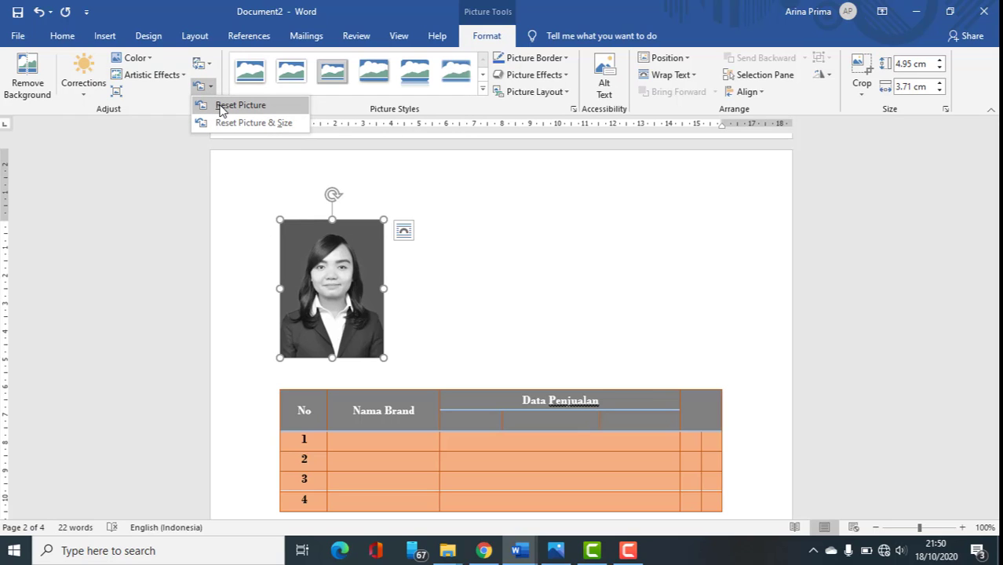
pyautogui.click(221, 107)
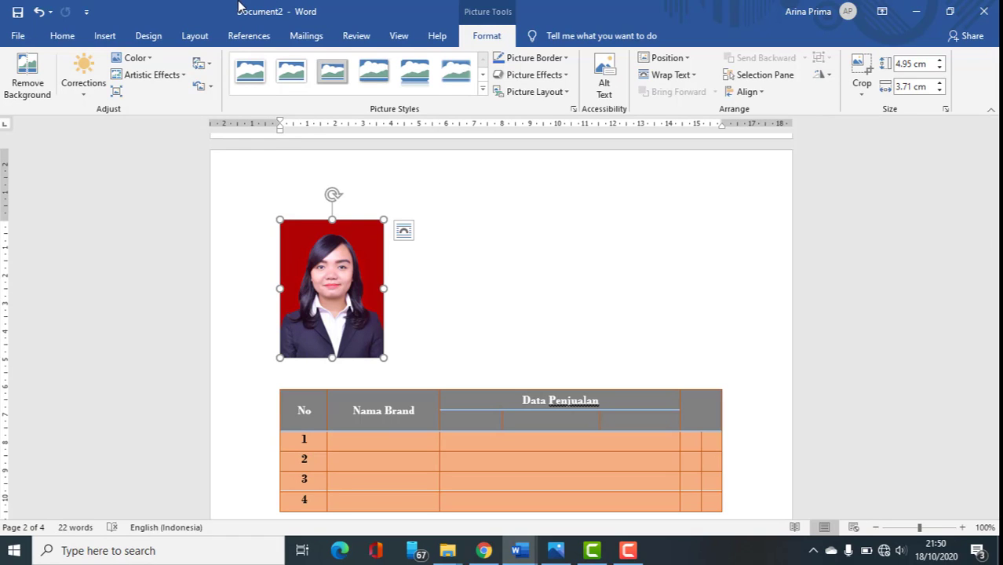
# Step: Try the soft-edged oval picture style with a black border on the portrait photo
pyautogui.click(482, 90)
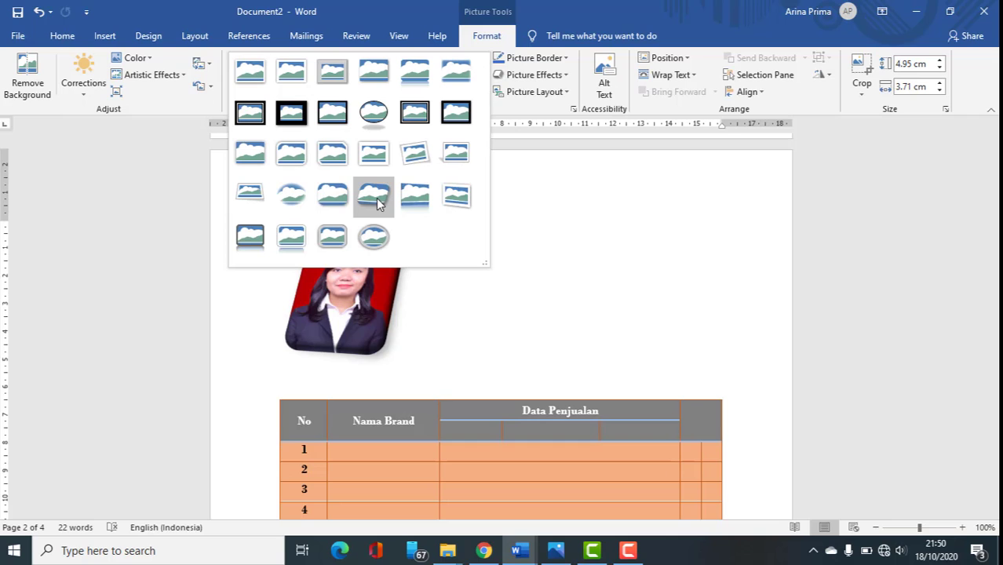
pyautogui.click(288, 191)
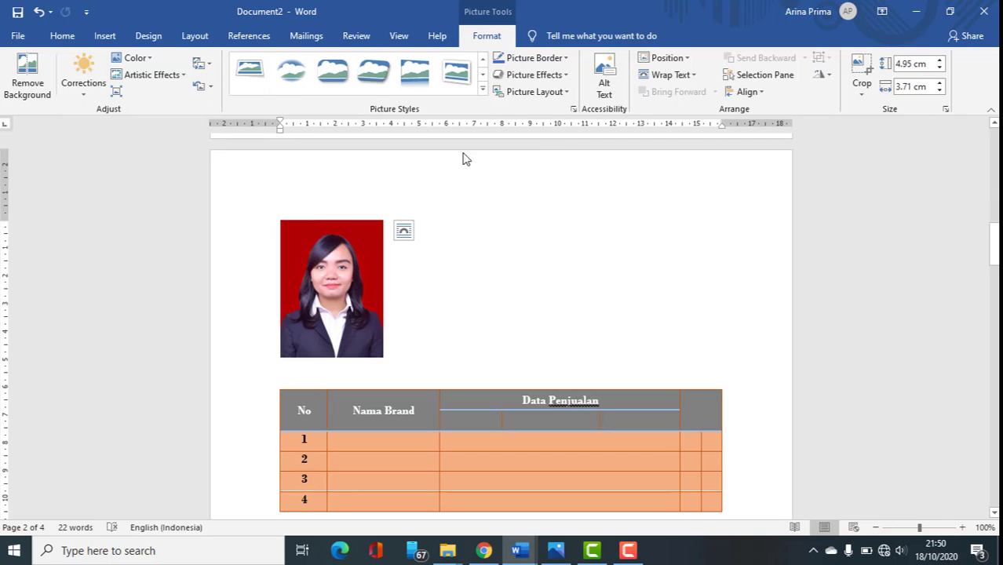
pyautogui.click(566, 59)
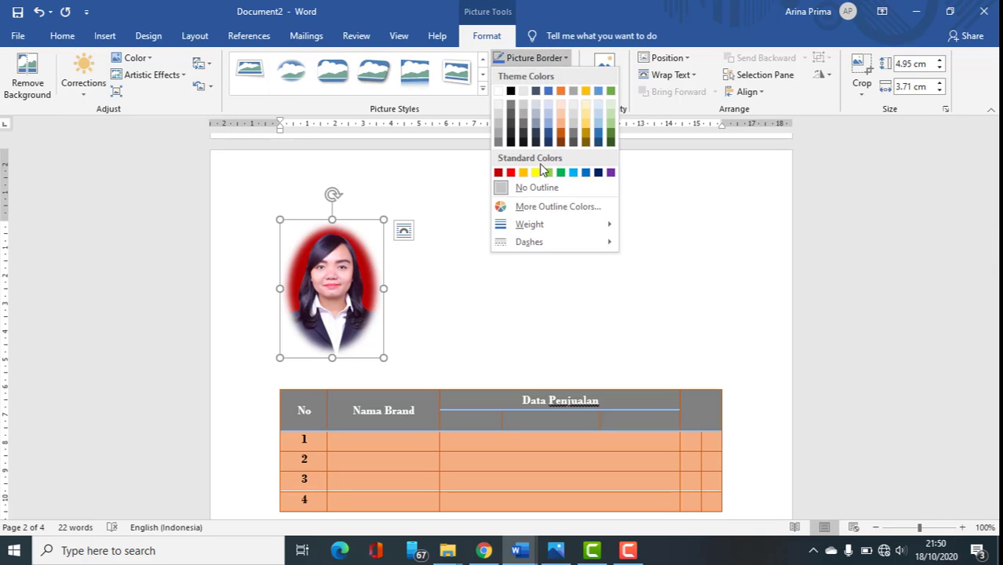
pyautogui.click(511, 93)
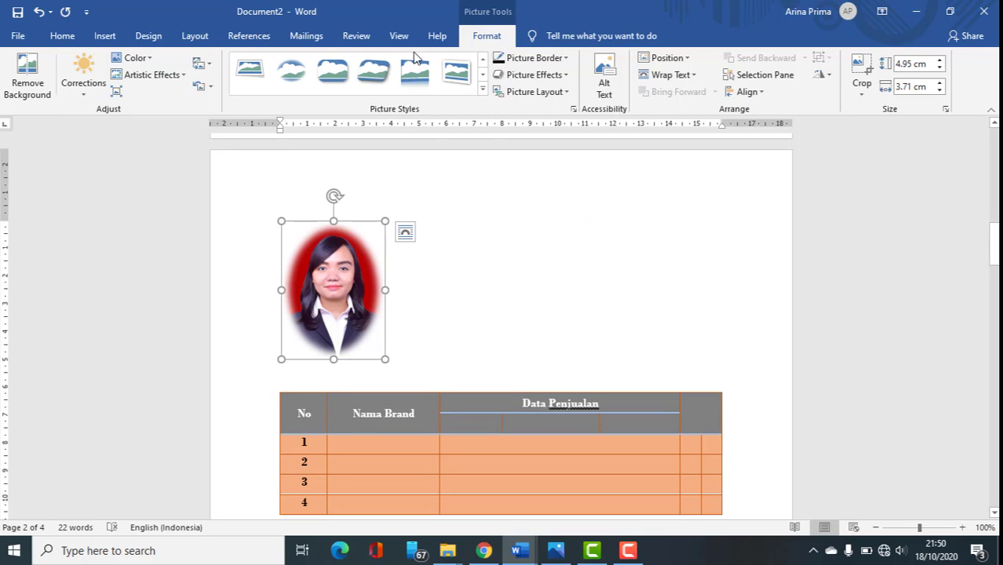
# Step: Apply the framed oval picture style with a shadow beneath to the portrait photo and color its border dark gold
pyautogui.click(483, 89)
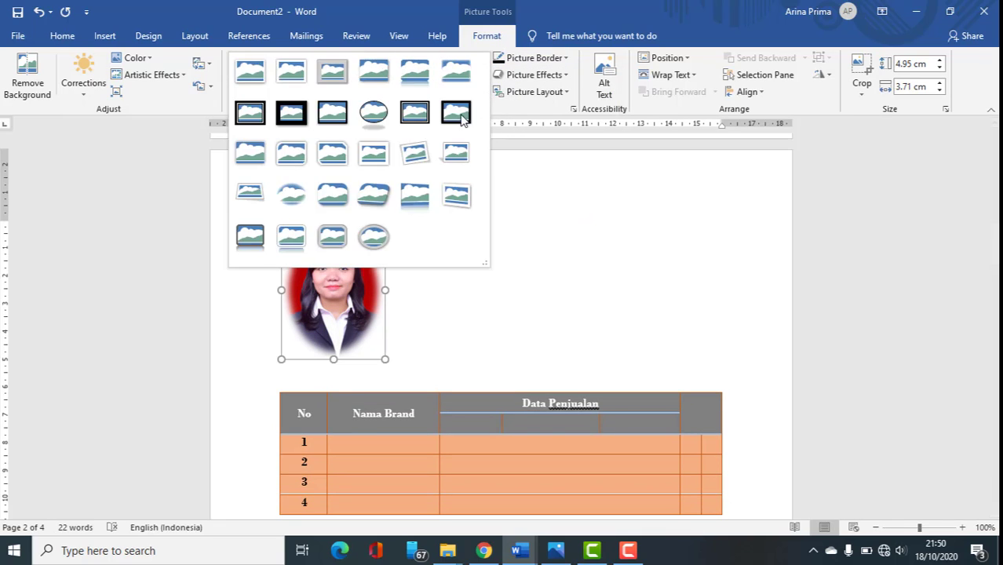
pyautogui.click(373, 113)
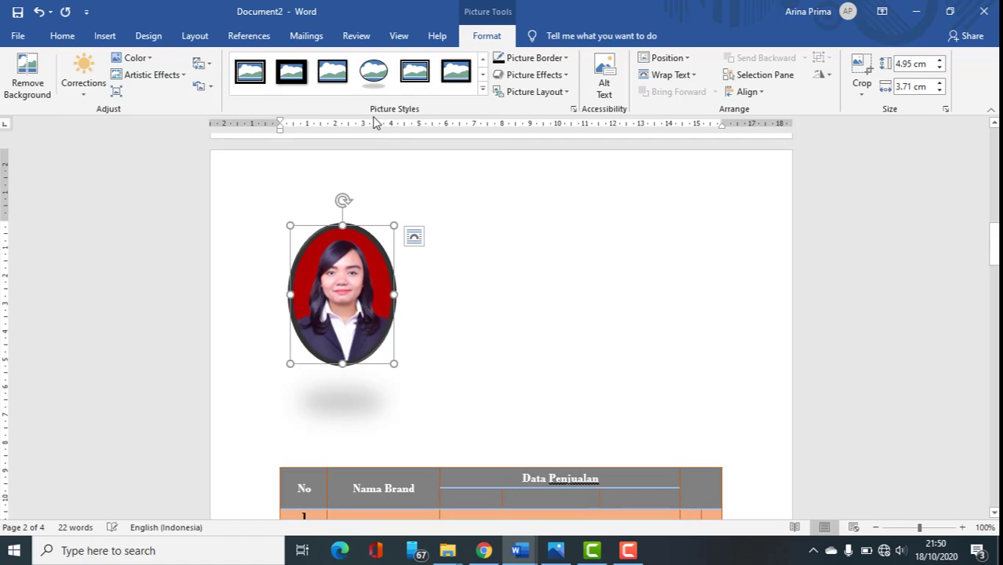
pyautogui.click(561, 59)
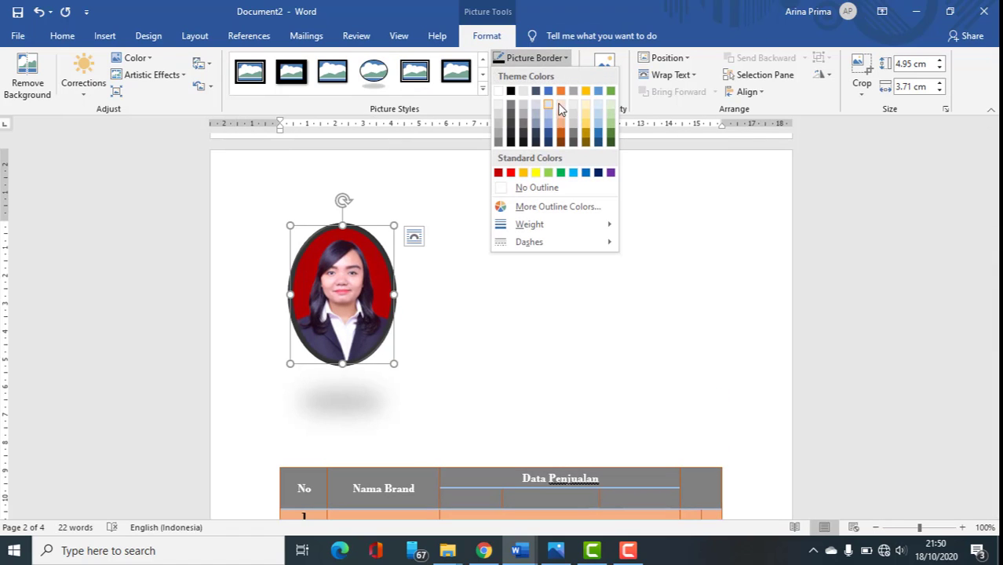
pyautogui.click(586, 138)
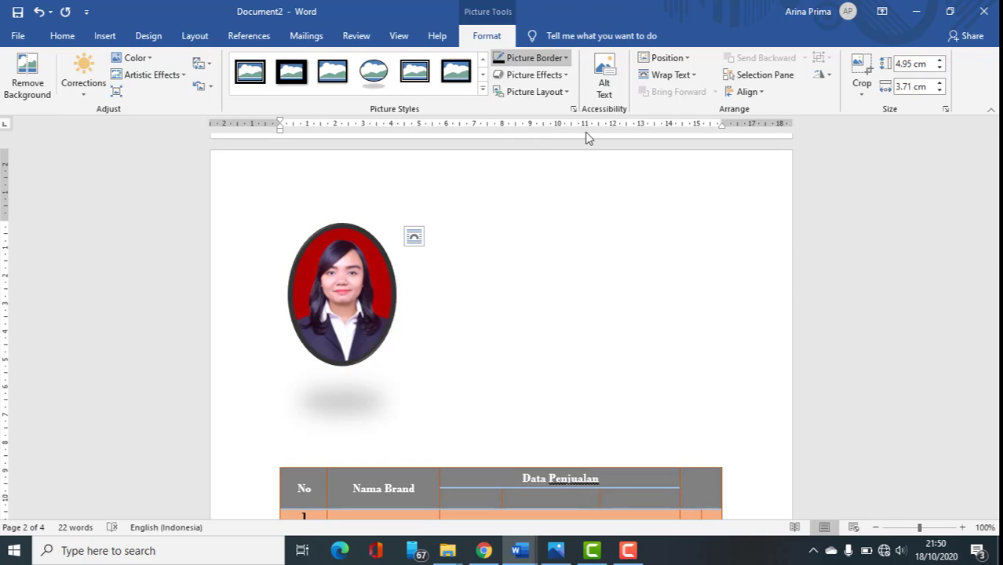
# Step: Replace the portrait's detached shadow with a close outer shadow and add a glow effect around the oval frame
pyautogui.click(558, 78)
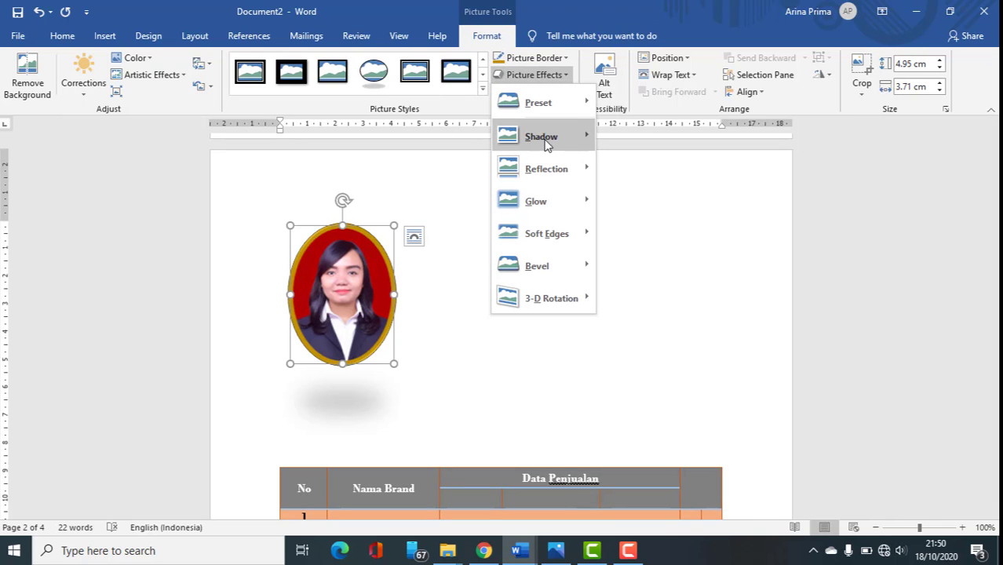
pyautogui.moveTo(585, 135)
pyautogui.press('Escape')
pyautogui.press('Escape')
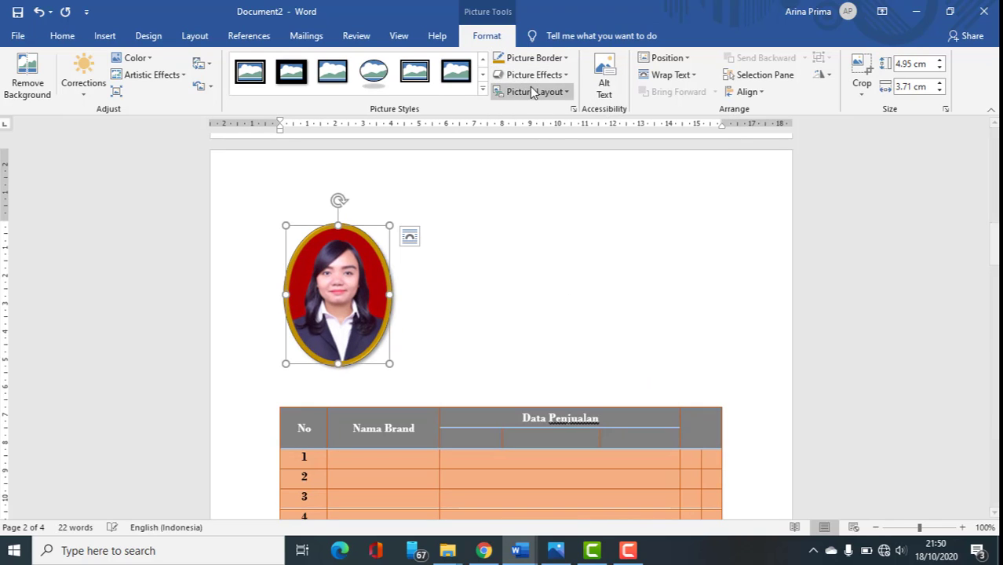
pyautogui.click(561, 92)
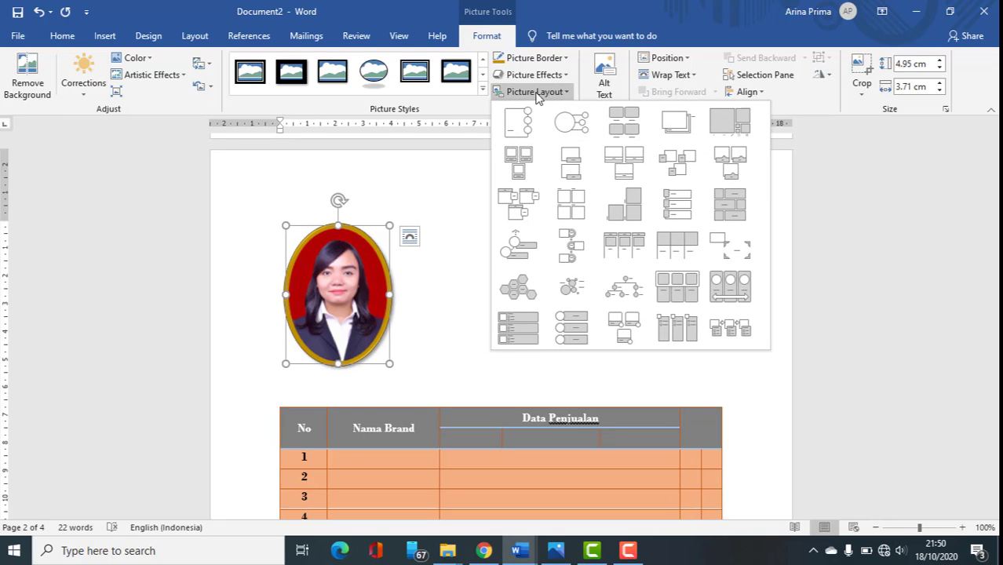
pyautogui.click(558, 74)
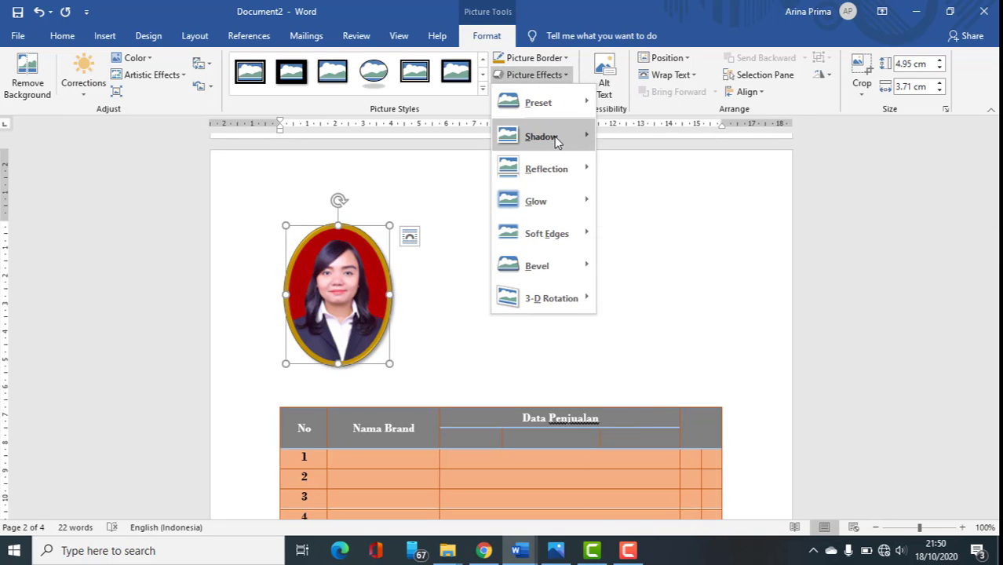
pyautogui.moveTo(584, 138)
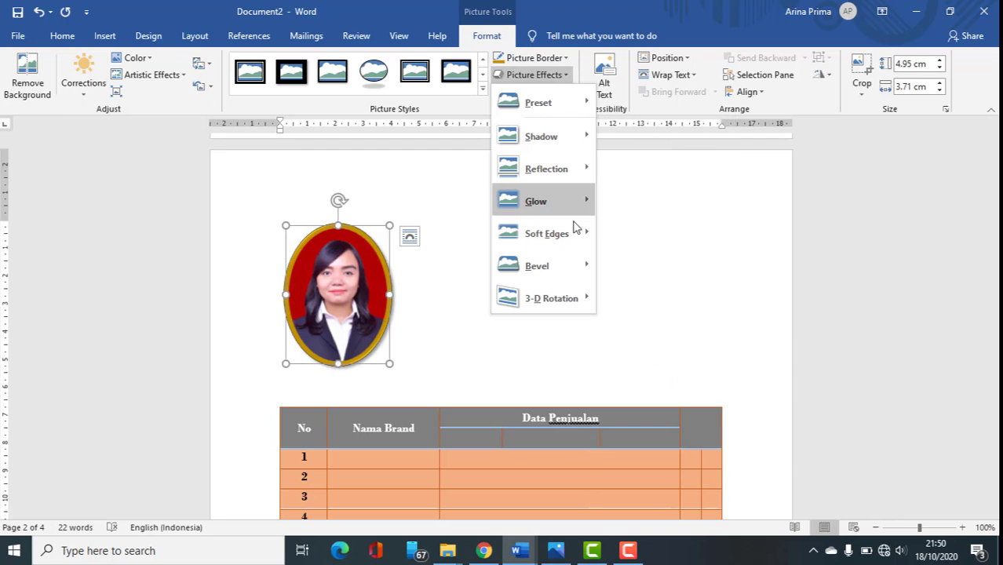
pyautogui.moveTo(577, 204)
pyautogui.click(657, 283)
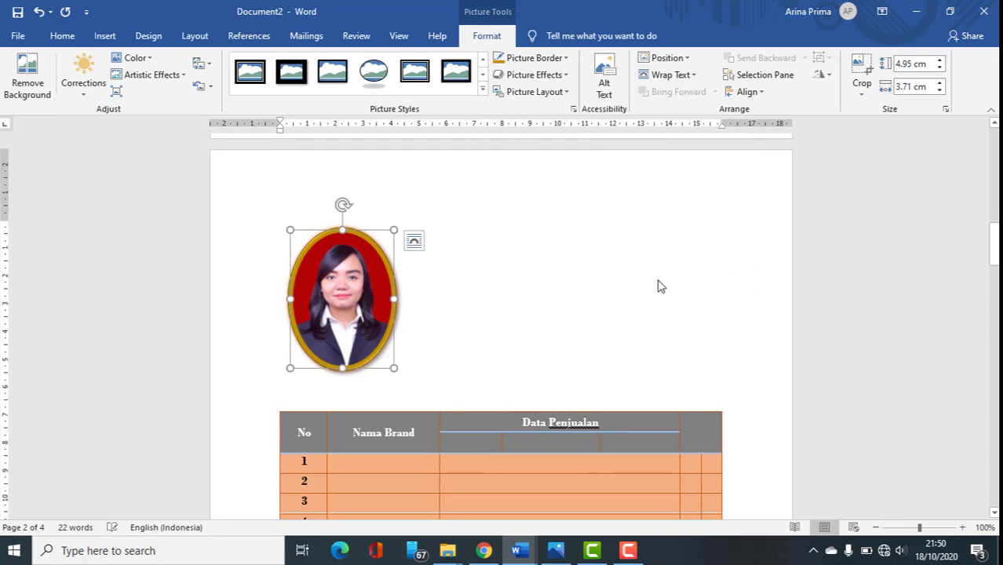
# Step: Add the text "Selamat Pagi" right after the portrait photo and set the picture's position to In Line with Text
pyautogui.click(405, 373)
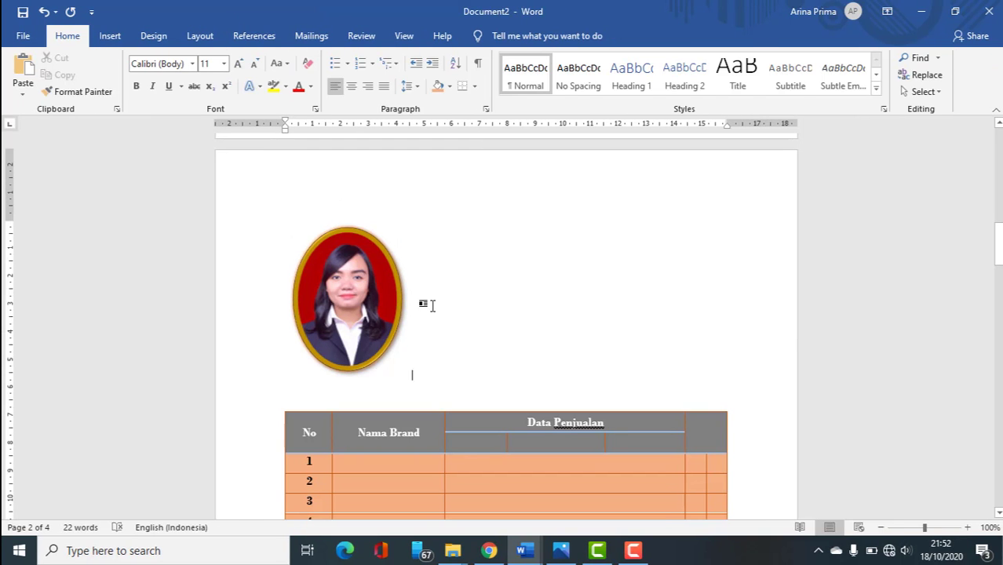
pyautogui.write('selama')
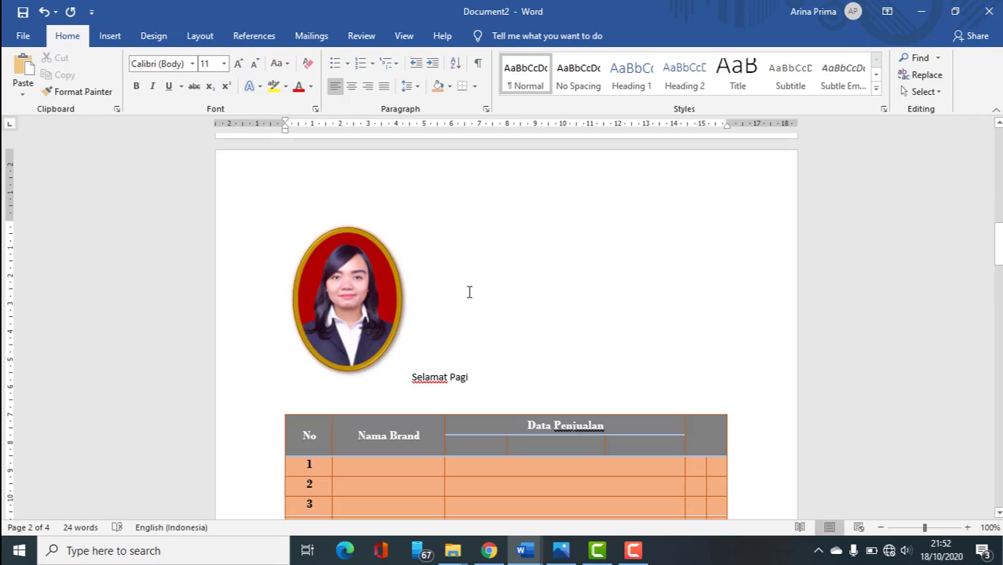
pyautogui.click(389, 332)
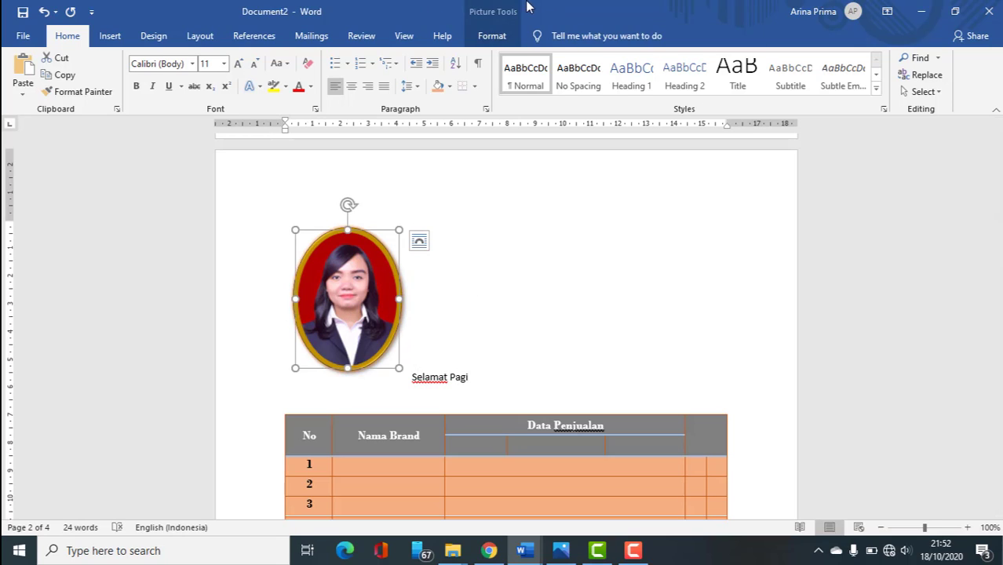
pyautogui.click(501, 35)
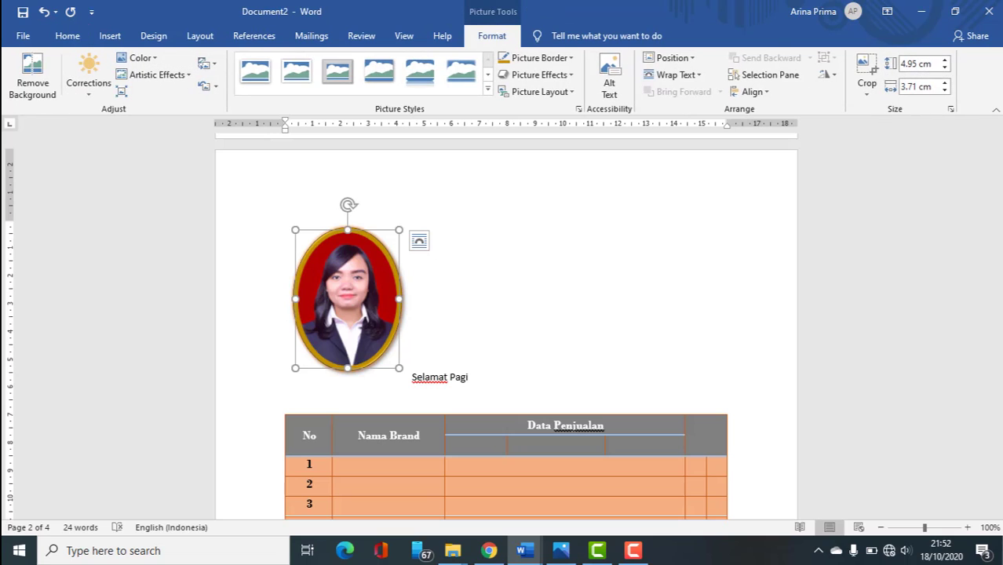
pyautogui.click(671, 57)
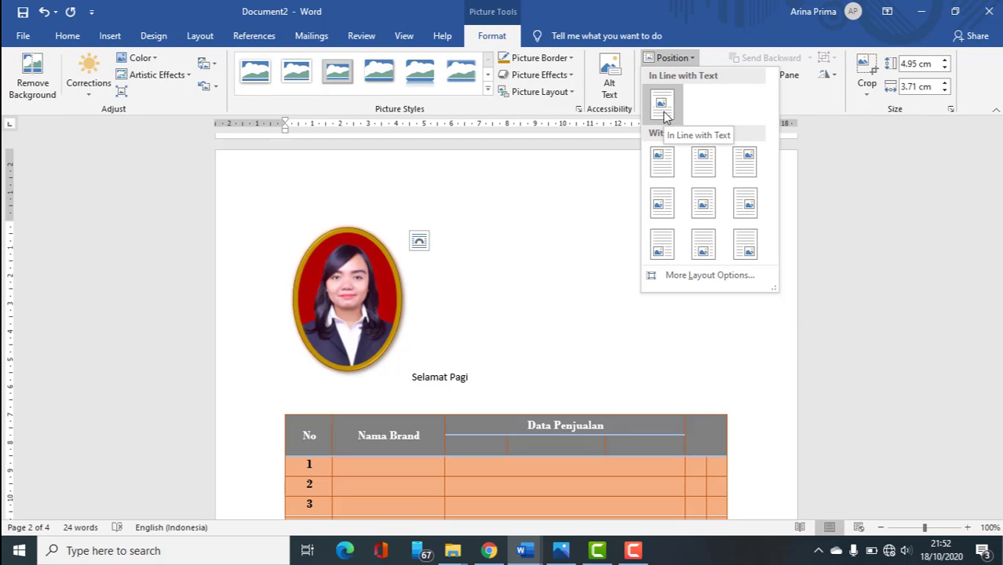
pyautogui.click(661, 106)
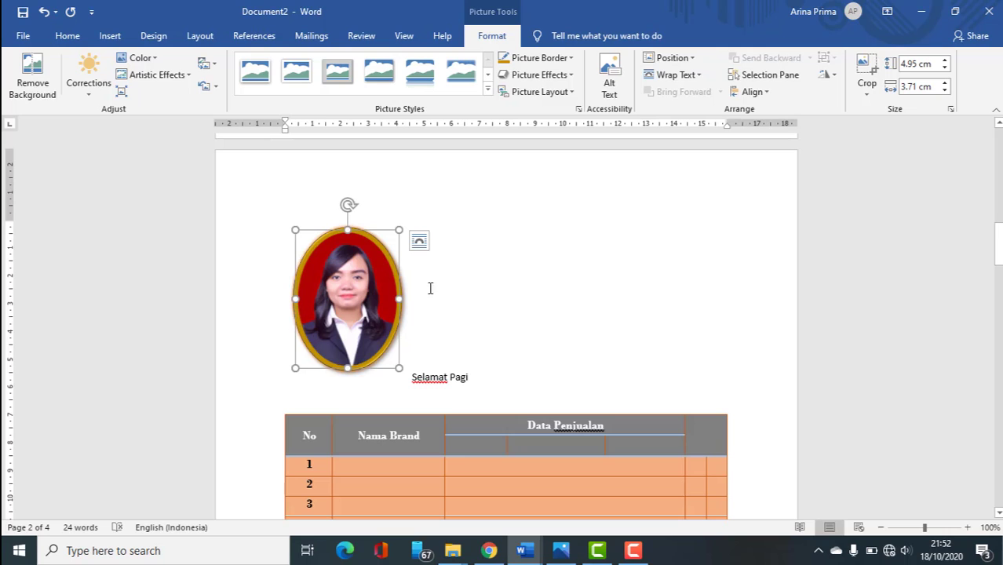
# Step: Position the portrait photo at the middle right of the page with square text wrapping
pyautogui.click(416, 317)
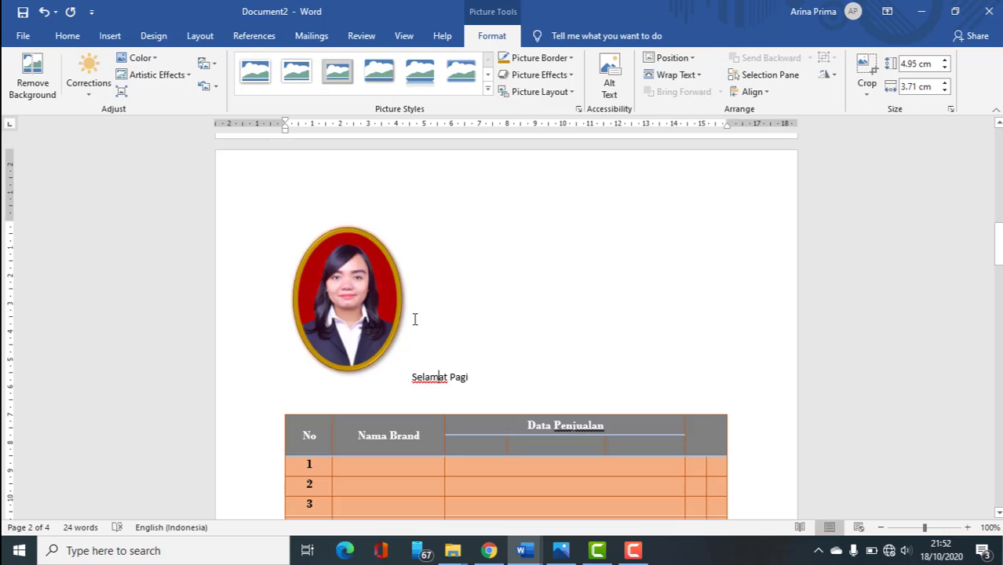
pyautogui.click(371, 322)
pyautogui.moveTo(309, 225); pyautogui.dragTo(301, 209)
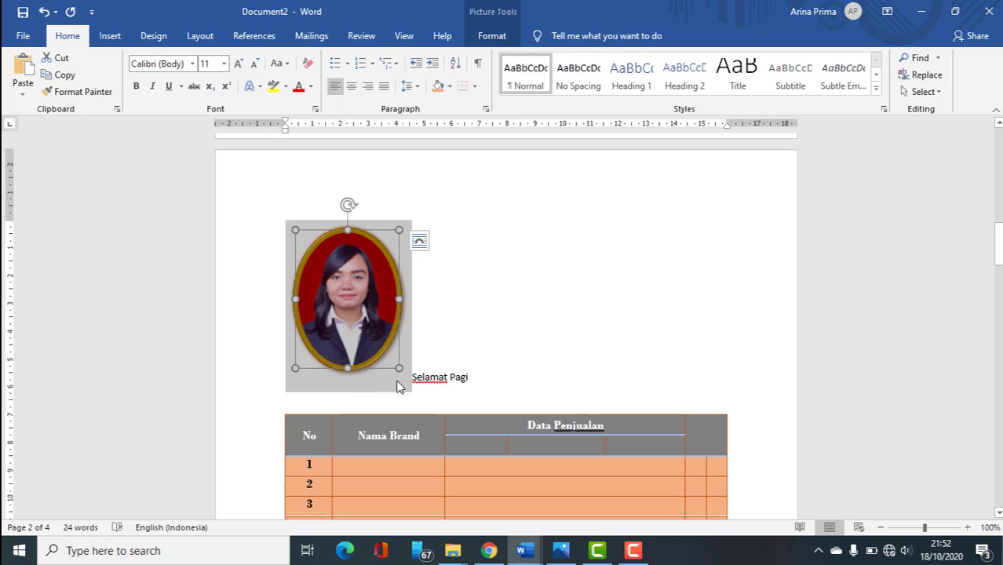
pyautogui.click(492, 36)
pyautogui.click(671, 57)
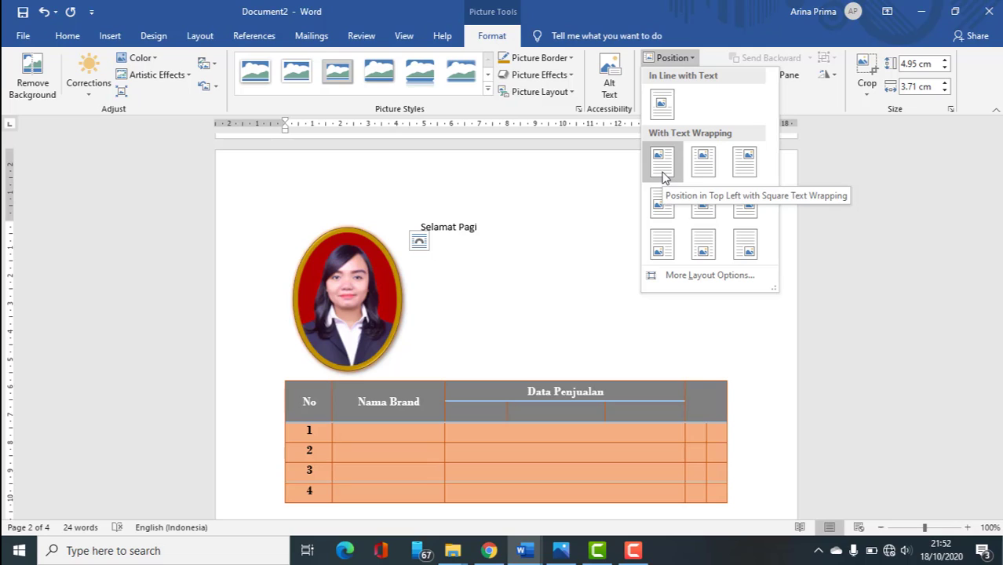
pyautogui.click(662, 177)
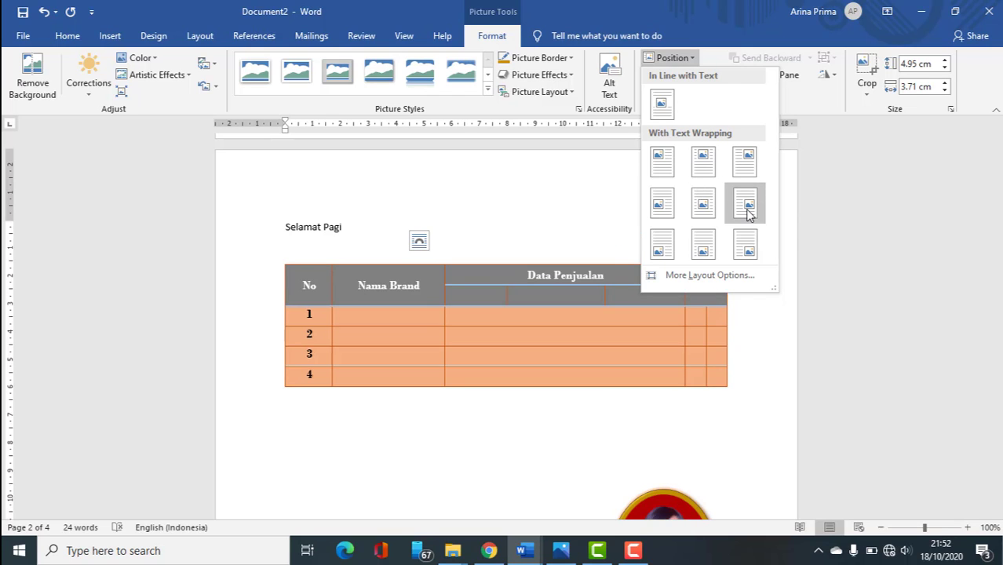
pyautogui.press('Escape')
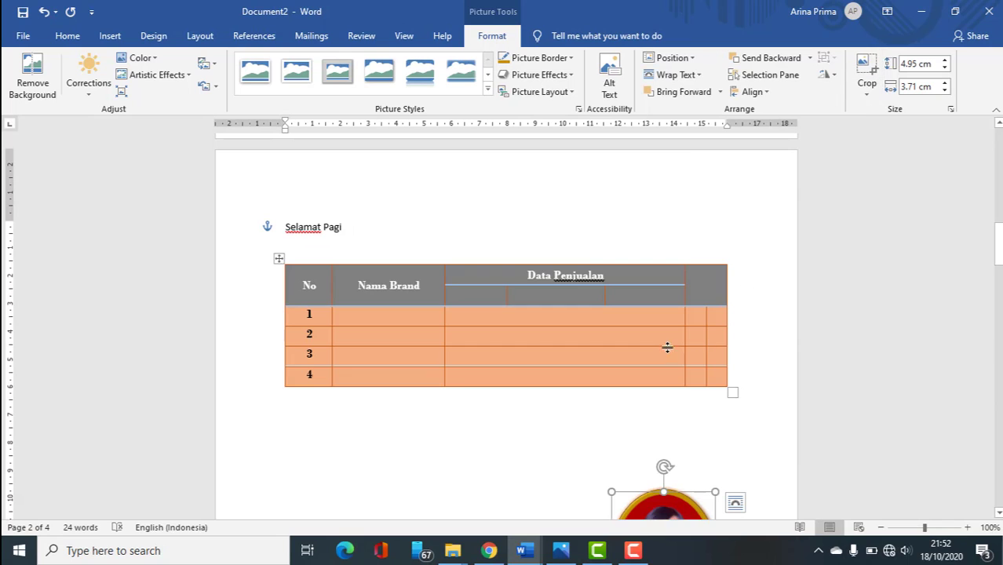
pyautogui.scroll(-3, 743, 265)
pyautogui.scroll(10, 743, 265)
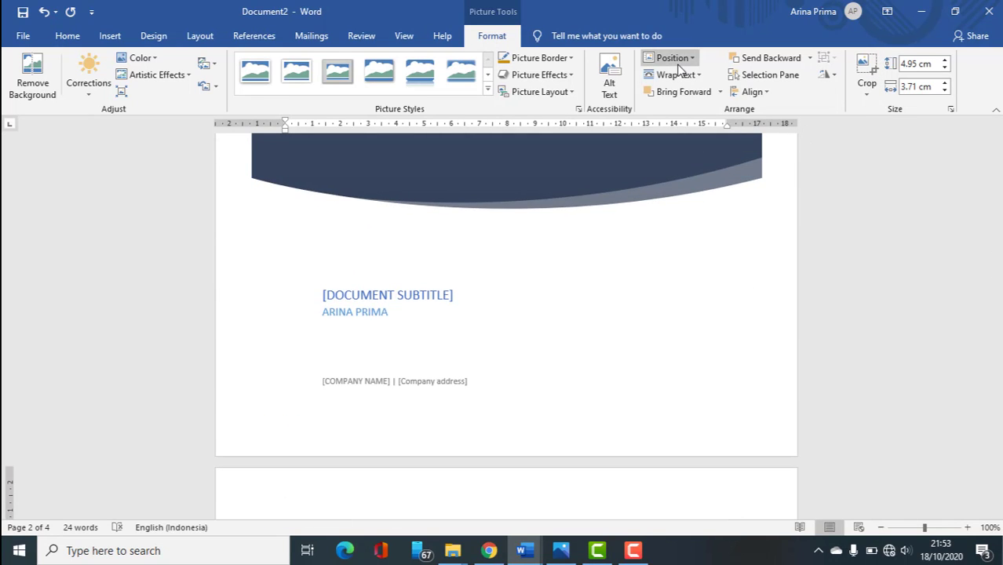
pyautogui.scroll(-4, 716, 199)
pyautogui.scroll(-3, 716, 199)
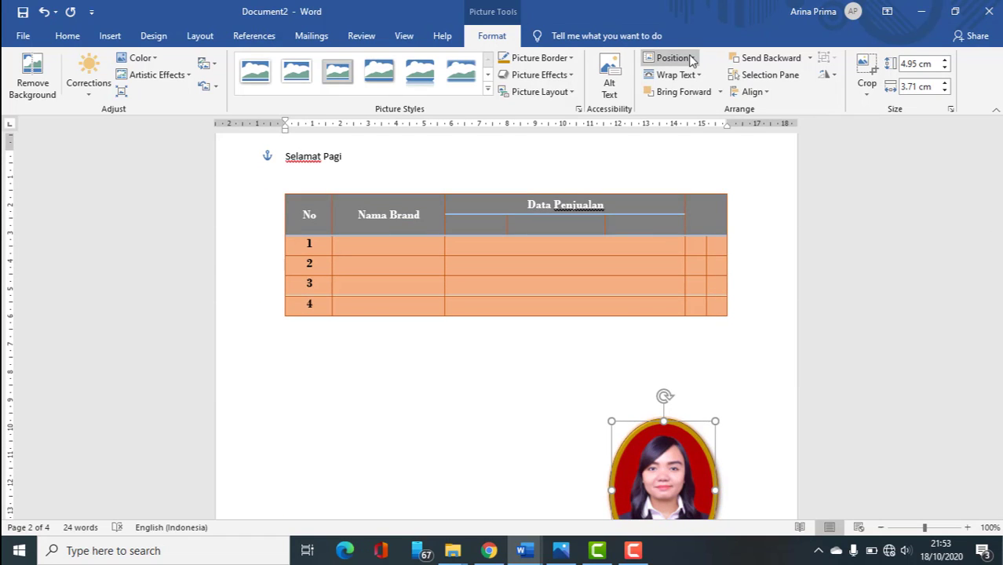
# Step: Set the portrait photo's text wrapping to In Line with Text
pyautogui.click(684, 76)
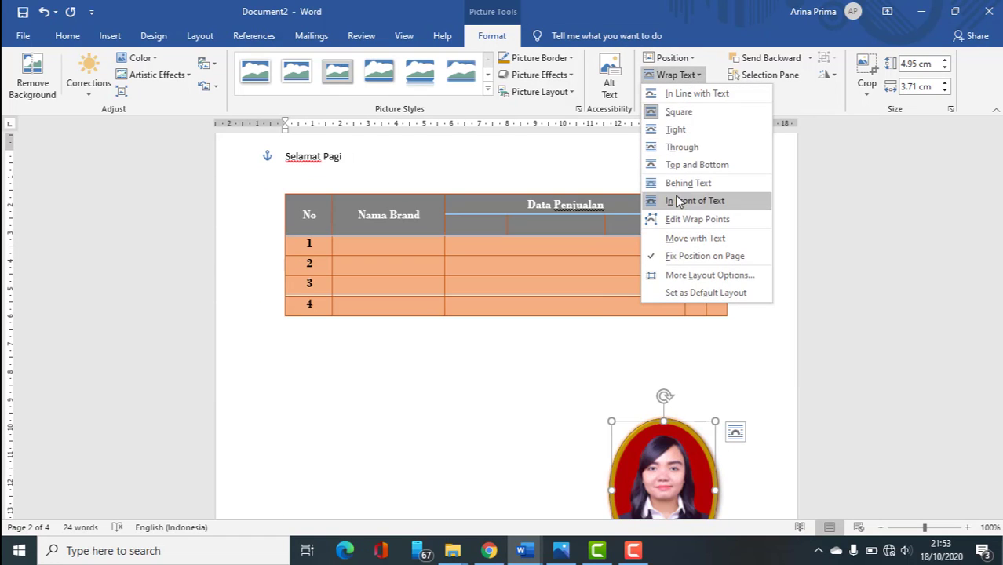
pyautogui.click(695, 94)
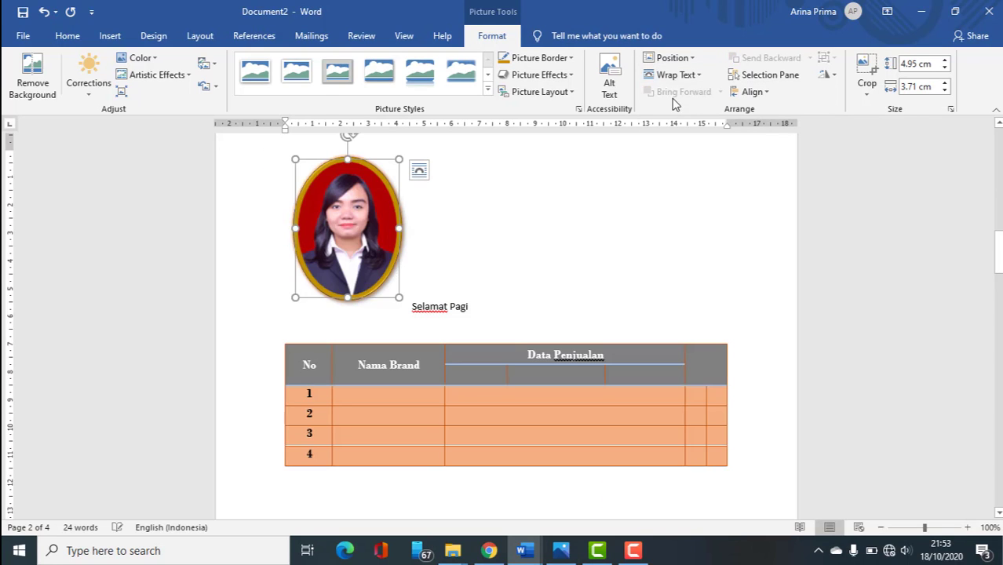
pyautogui.click(696, 78)
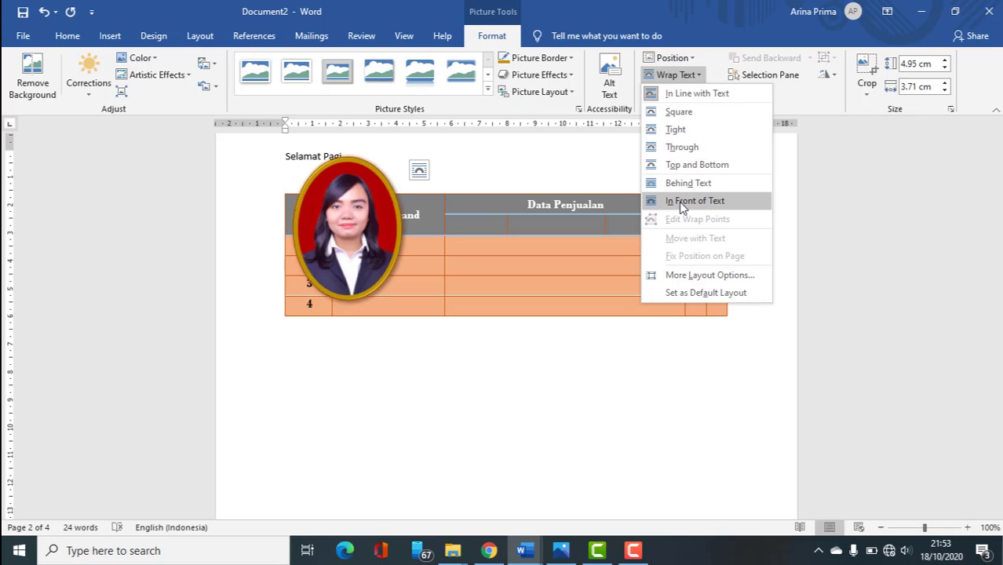
pyautogui.click(681, 95)
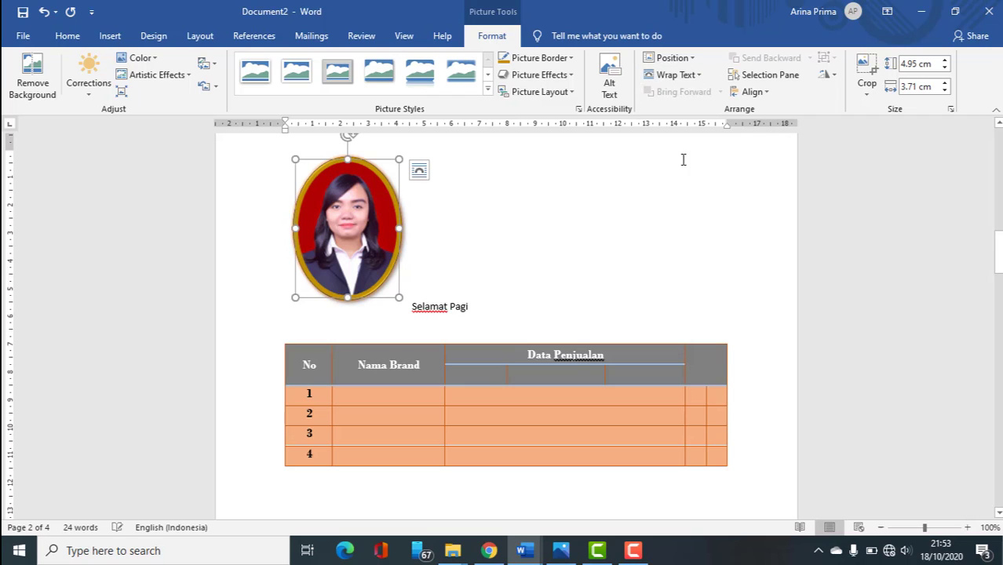
# Step: Crop the portrait photo inward from both upper corners to about 4.7 cm high and 2.5 cm wide
pyautogui.click(762, 103)
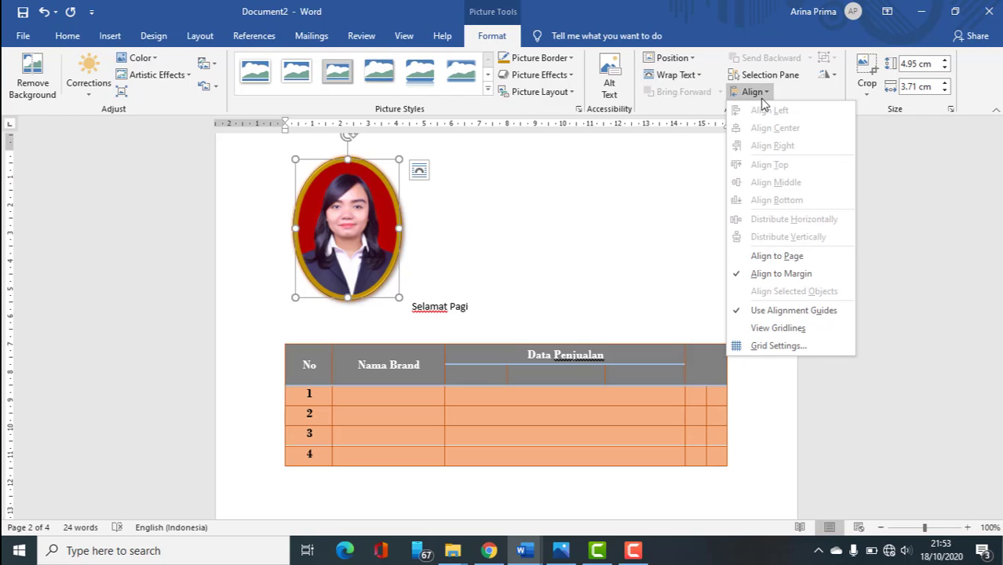
pyautogui.click(762, 98)
pyautogui.click(866, 91)
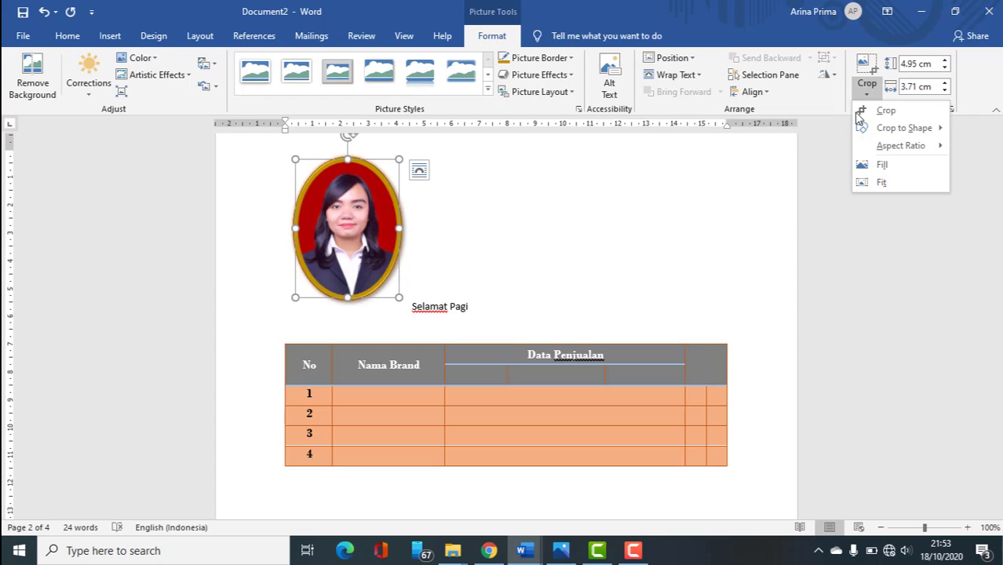
pyautogui.click(903, 110)
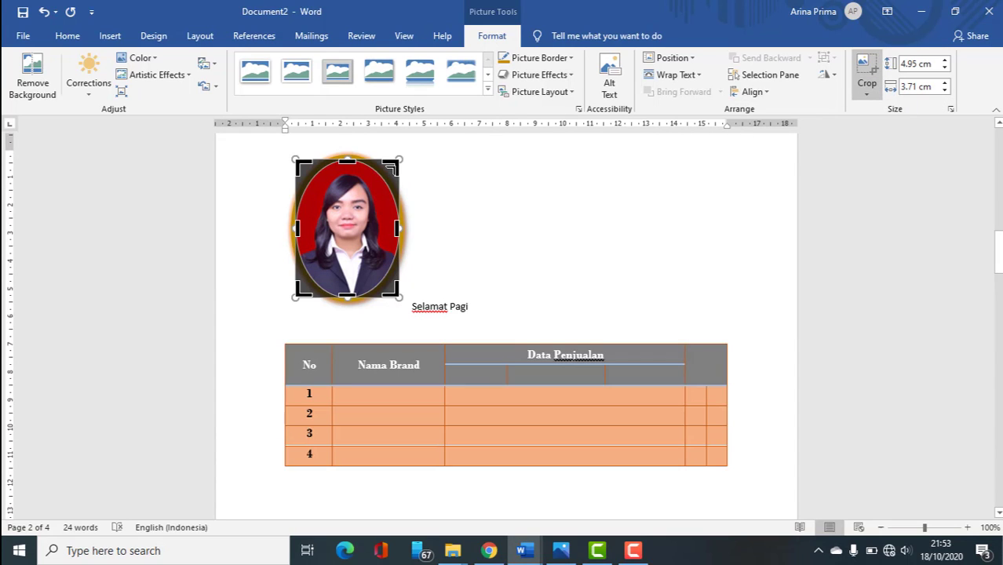
pyautogui.moveTo(392, 168); pyautogui.dragTo(382, 162)
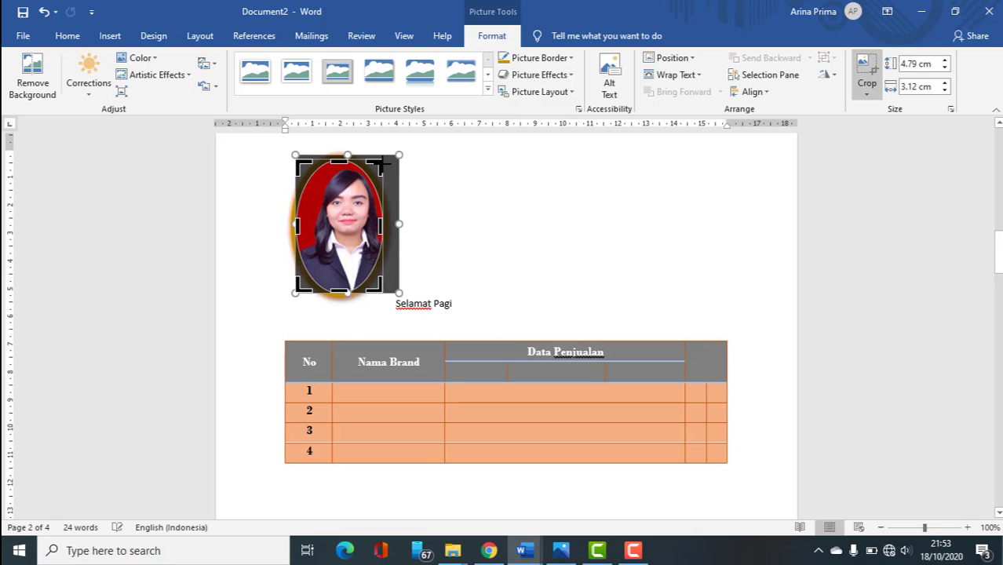
pyautogui.moveTo(299, 163); pyautogui.dragTo(320, 162)
pyautogui.click(477, 235)
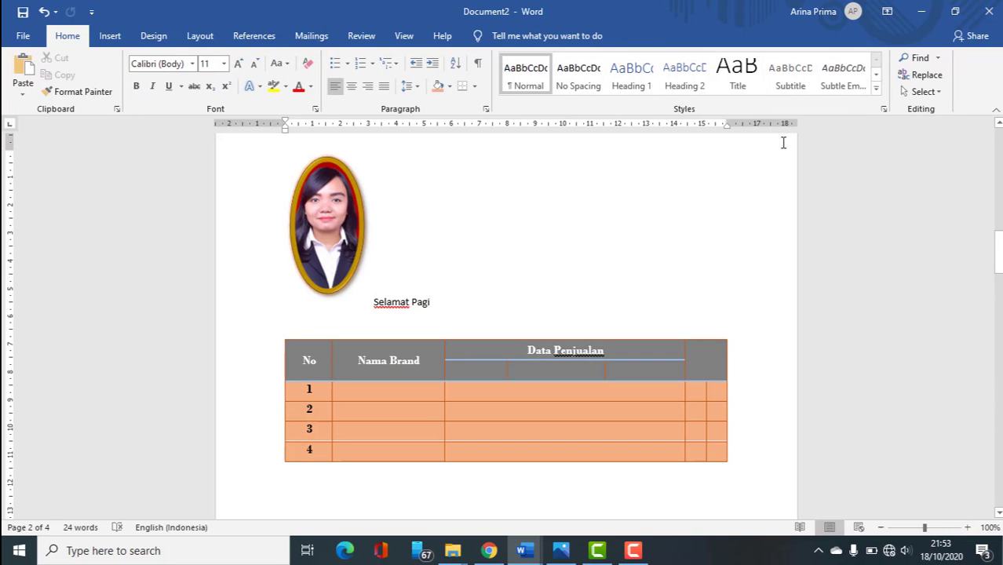
# Step: Increase the cropped portrait photo's height to 5.7 cm
pyautogui.click(328, 228)
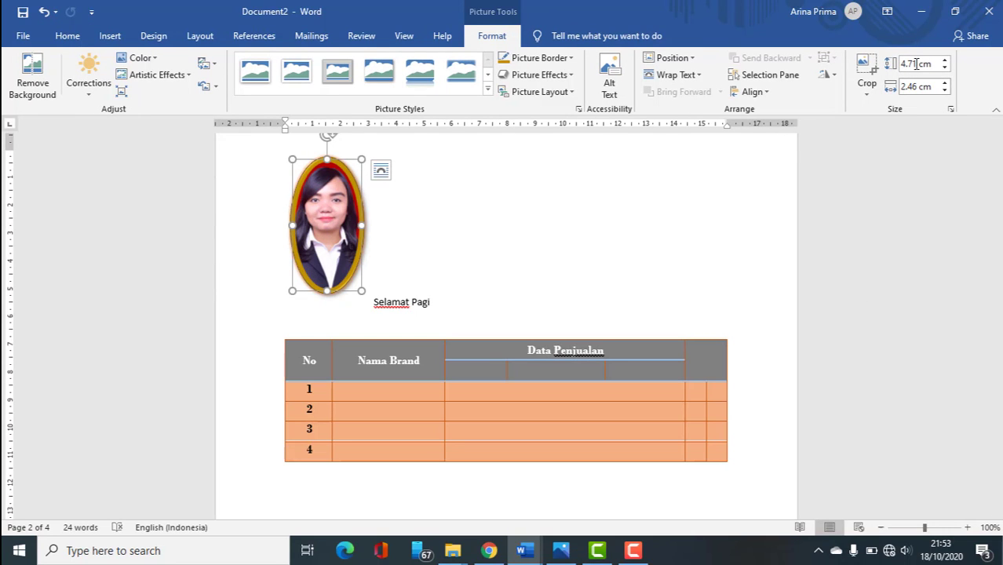
pyautogui.click(944, 61)
pyautogui.click(945, 61)
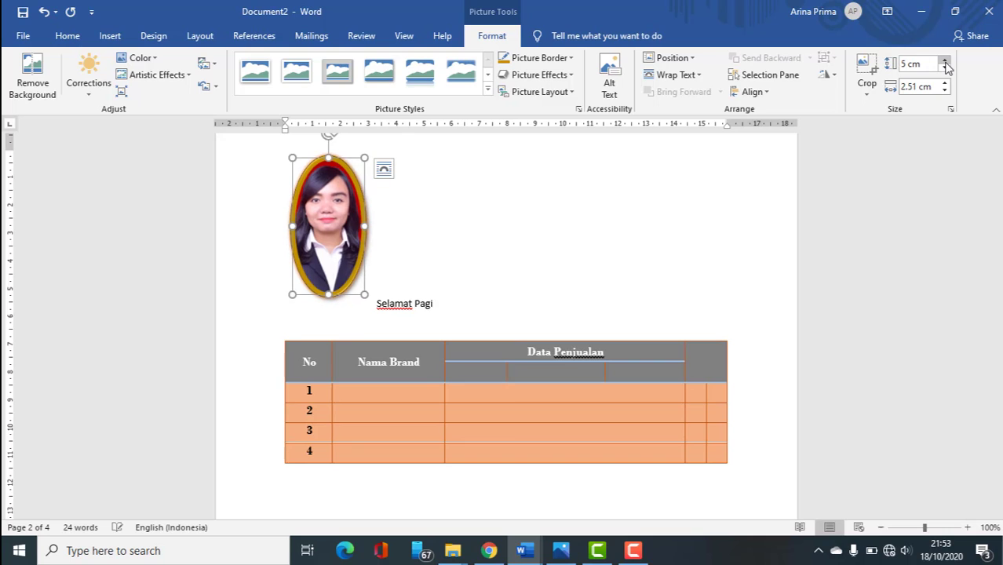
pyautogui.click(945, 62)
pyautogui.click(945, 61)
pyautogui.click(945, 62)
pyautogui.click(945, 62)
pyautogui.click(946, 62)
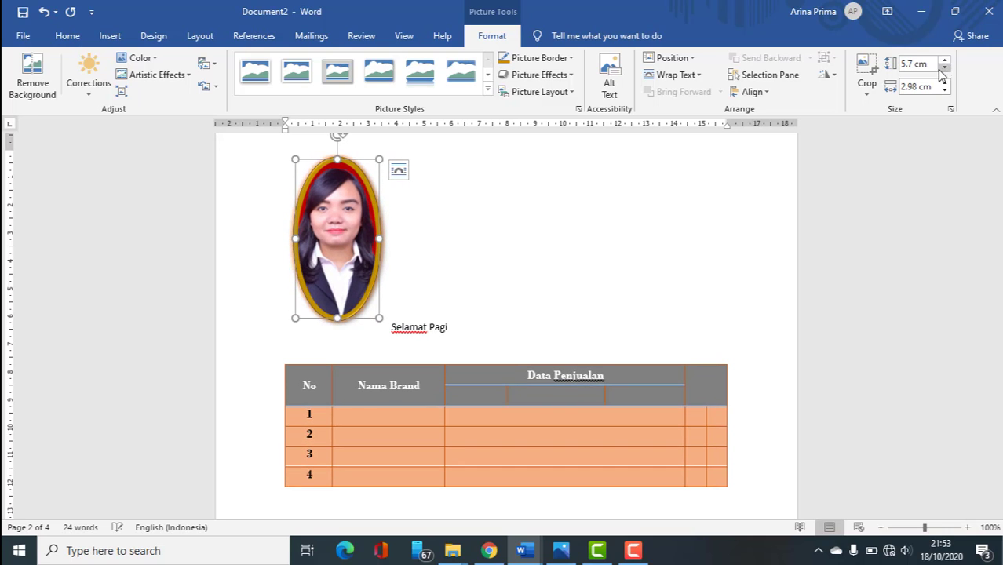
# Step: Increase the portrait photo's width to 3.9 cm
pyautogui.click(945, 84)
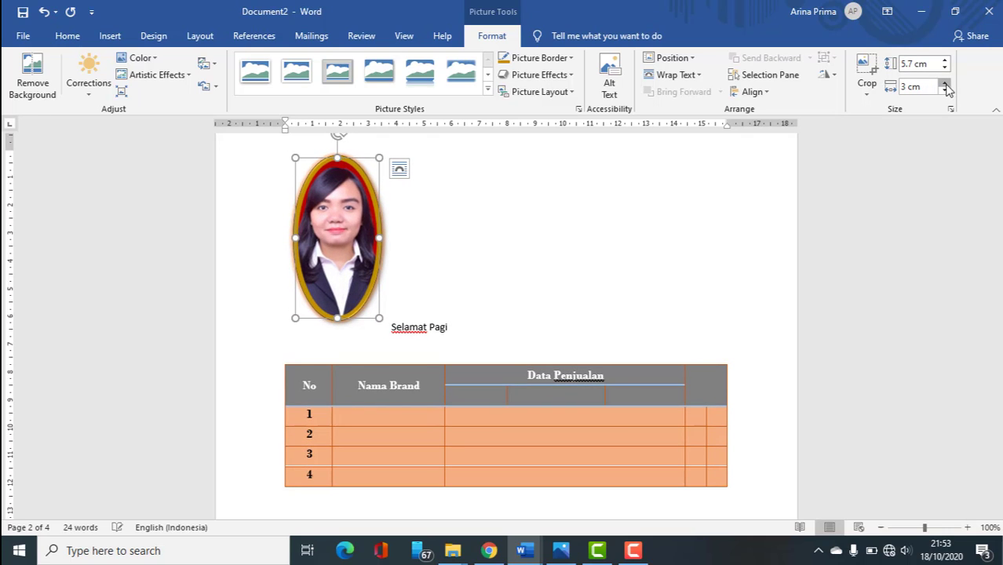
pyautogui.click(944, 83)
pyautogui.click(945, 83)
pyautogui.click(945, 83)
pyautogui.click(944, 83)
pyautogui.click(945, 83)
pyautogui.click(944, 83)
pyautogui.click(945, 83)
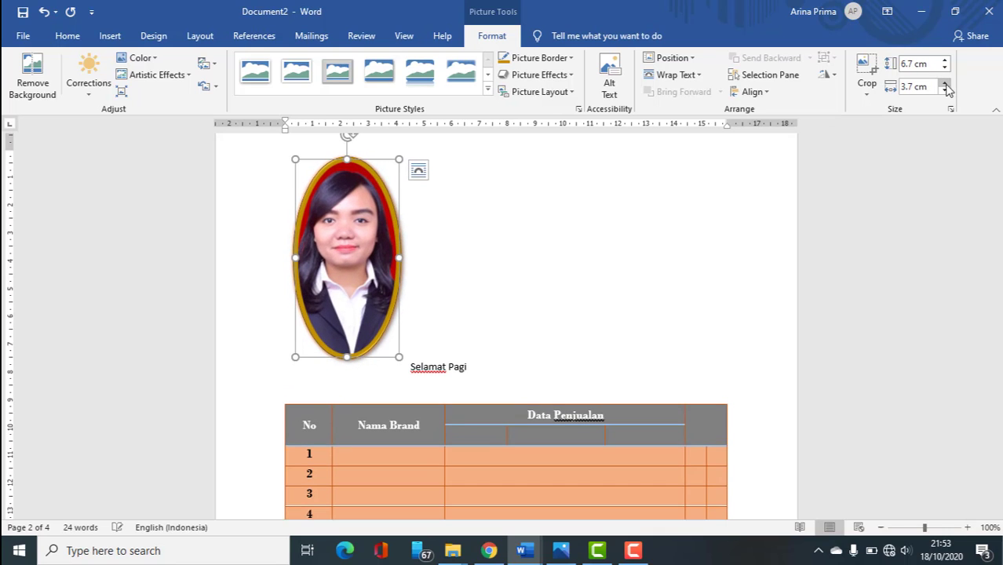
pyautogui.click(945, 83)
# Step: Draw a chevron block arrow about 6.7 cm high and 3.8 cm wide below the sales table
pyautogui.scroll(-3, 471, 251)
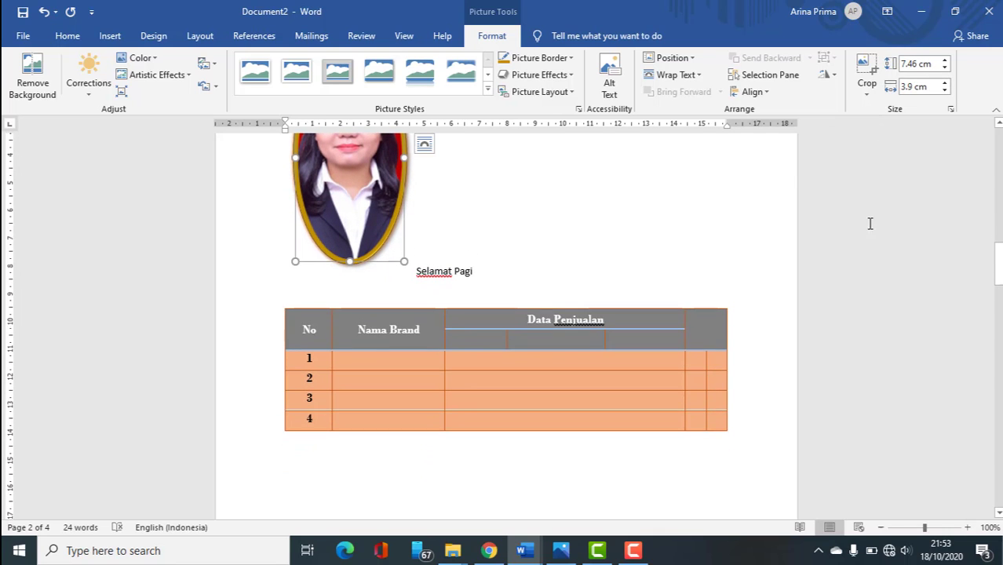
pyautogui.click(109, 35)
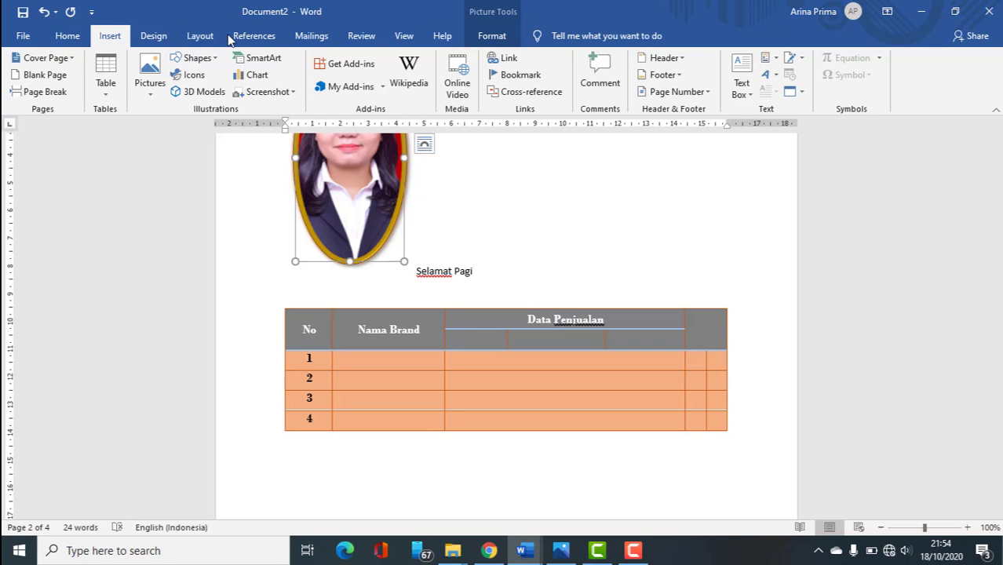
pyautogui.click(501, 272)
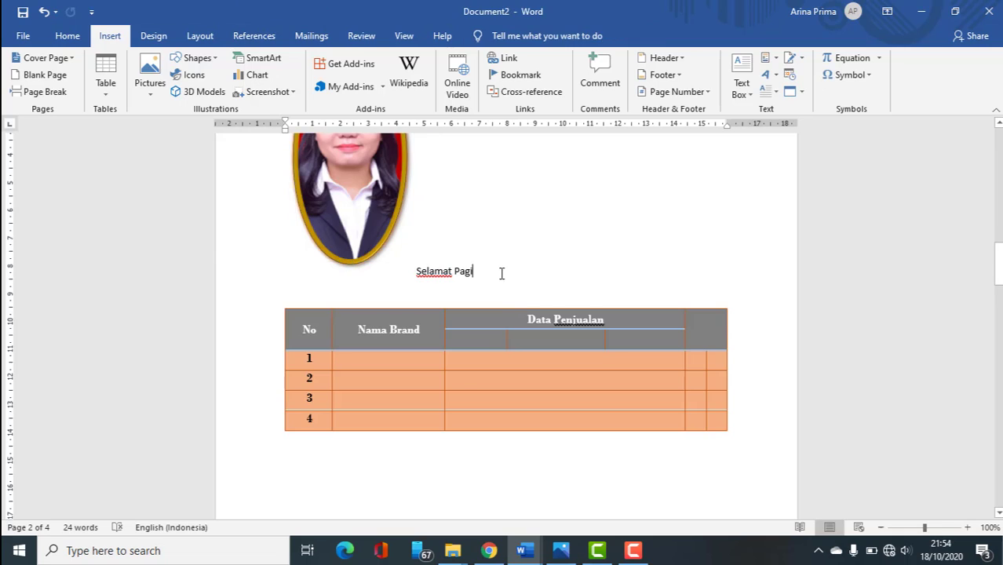
pyautogui.scroll(-4, 627, 282)
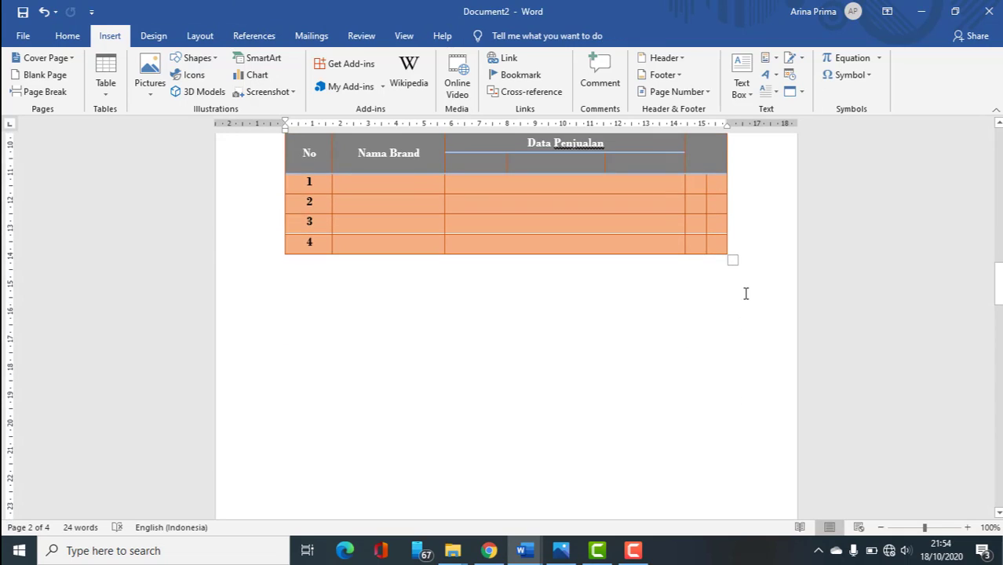
pyautogui.click(200, 58)
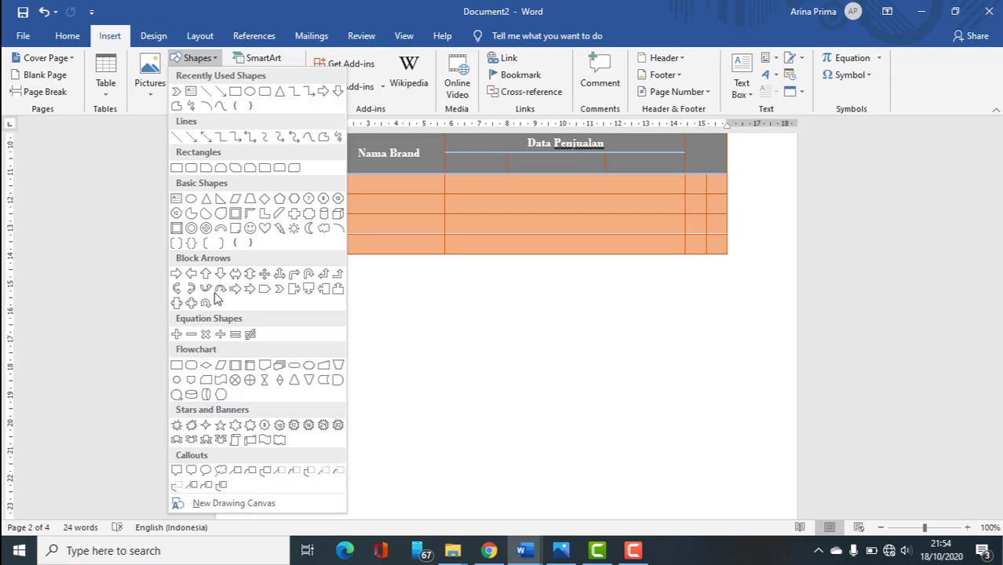
pyautogui.click(278, 290)
pyautogui.moveTo(348, 289)
pyautogui.mouseDown()
pyautogui.moveTo(465, 415)
pyautogui.moveTo(454, 476)
pyautogui.mouseUp()
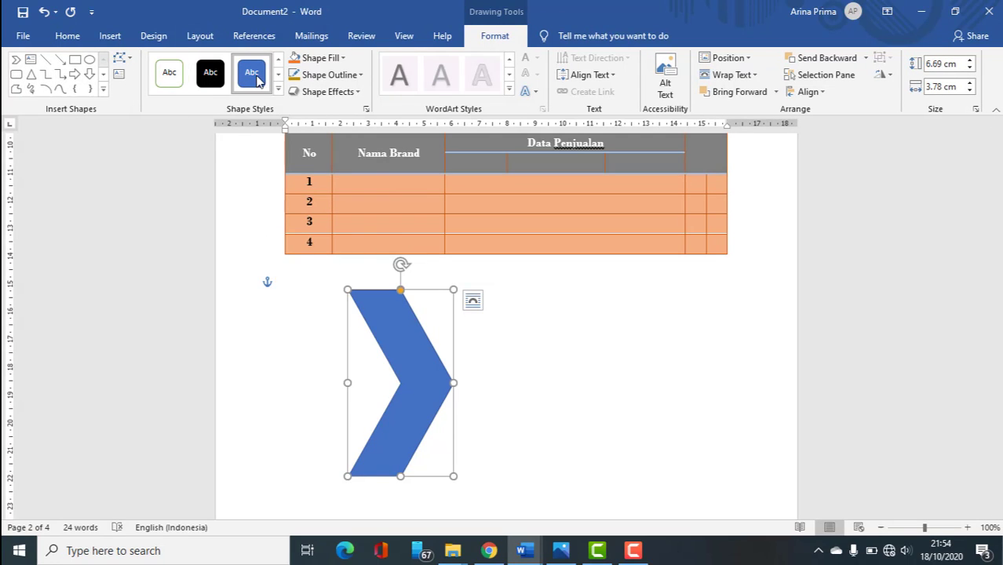
# Step: Fill the chevron with dark orange and give it a very dark grey outline
pyautogui.click(341, 59)
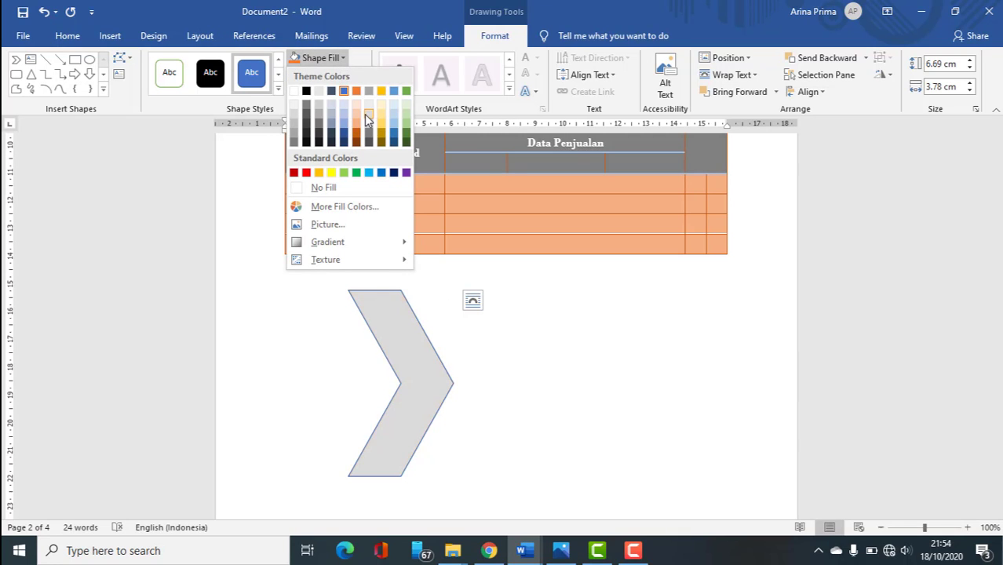
pyautogui.click(356, 135)
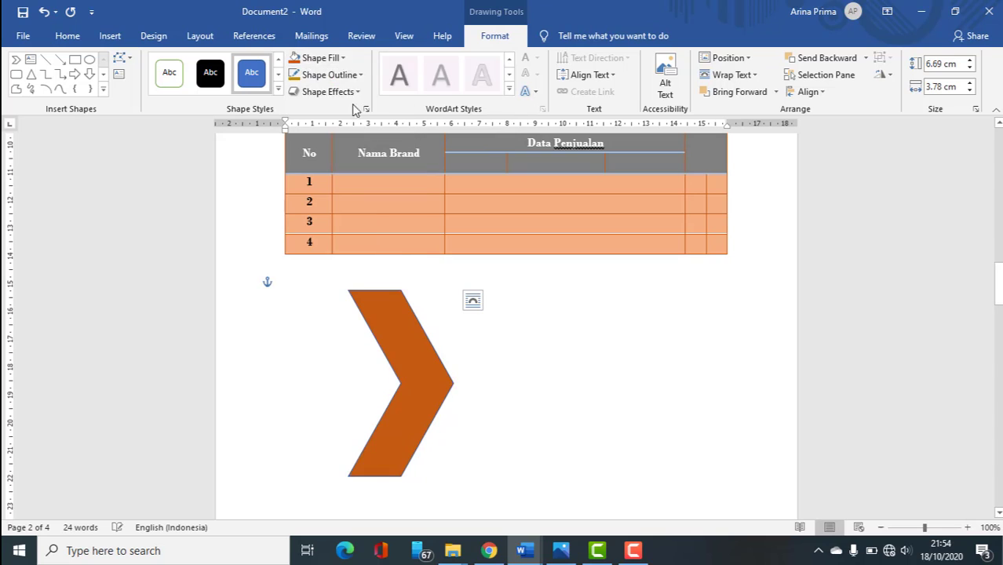
pyautogui.click(358, 74)
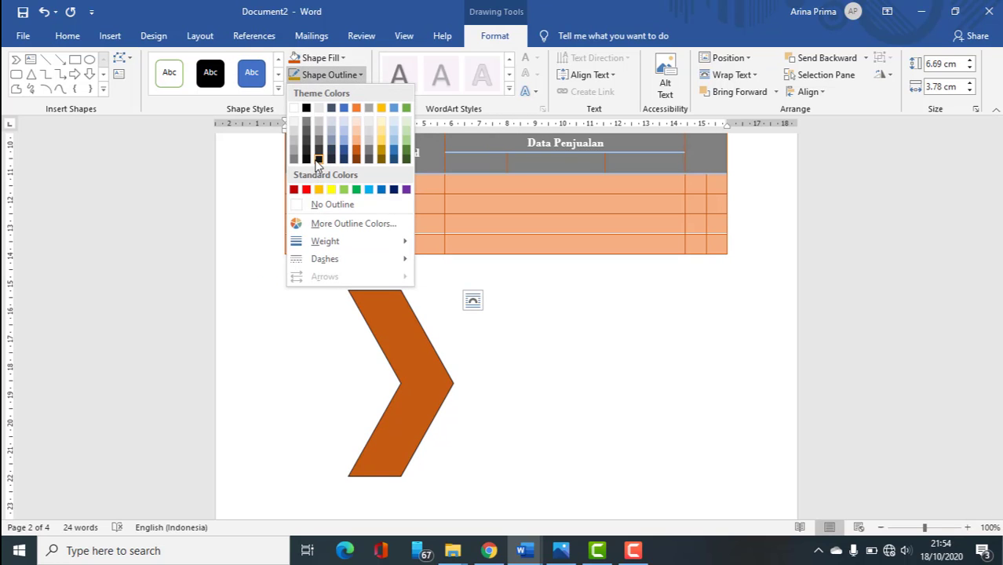
pyautogui.click(317, 161)
# Step: Apply a light top-to-bottom gradient to the chevron and replace it with the green marble texture fill
pyautogui.click(321, 58)
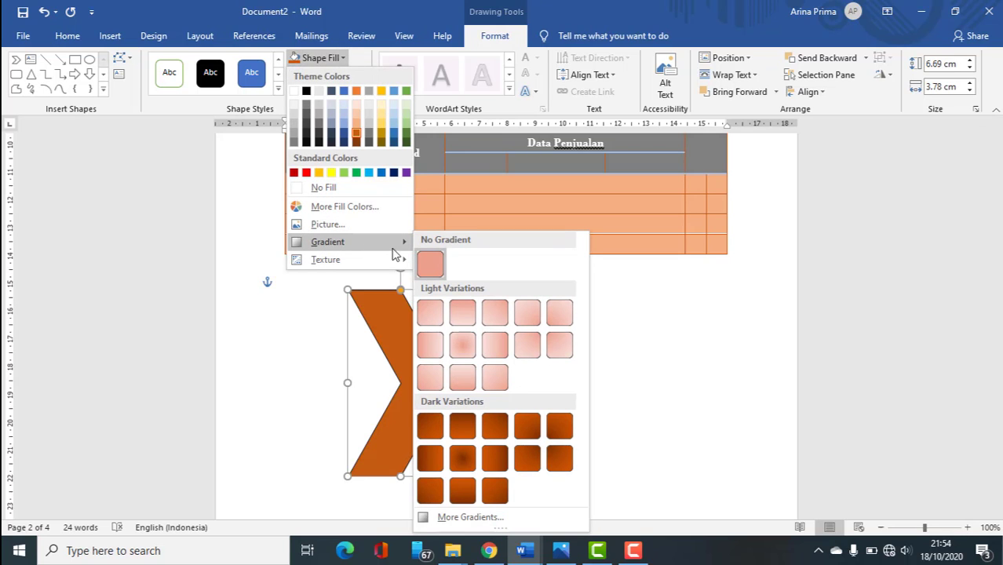
pyautogui.click(467, 323)
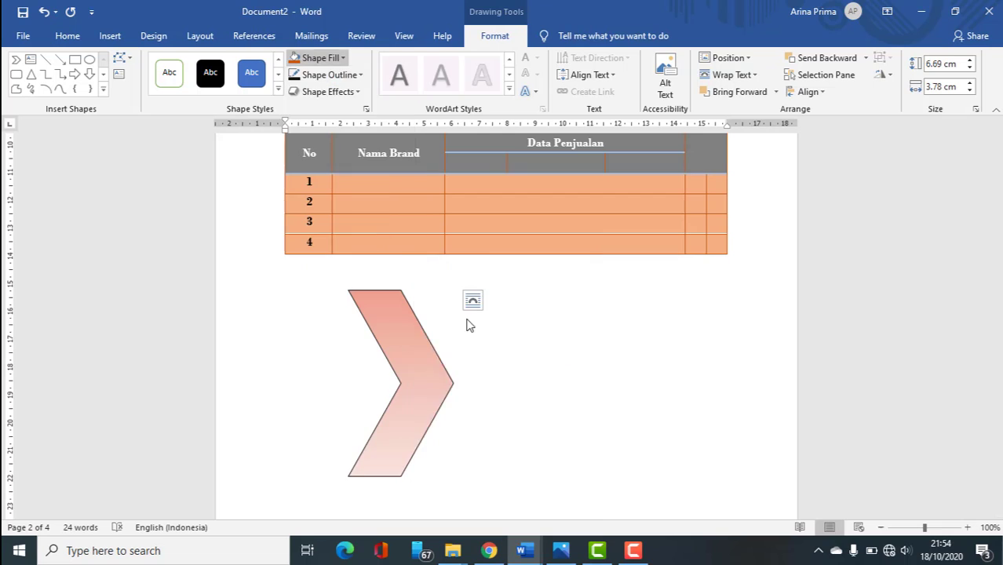
pyautogui.click(343, 59)
pyautogui.moveTo(392, 263)
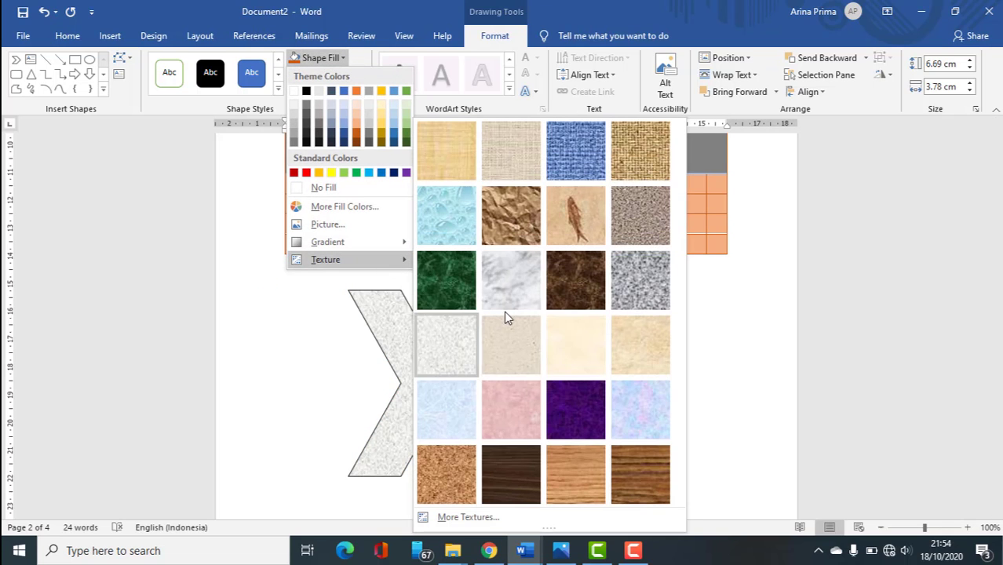
pyautogui.click(457, 297)
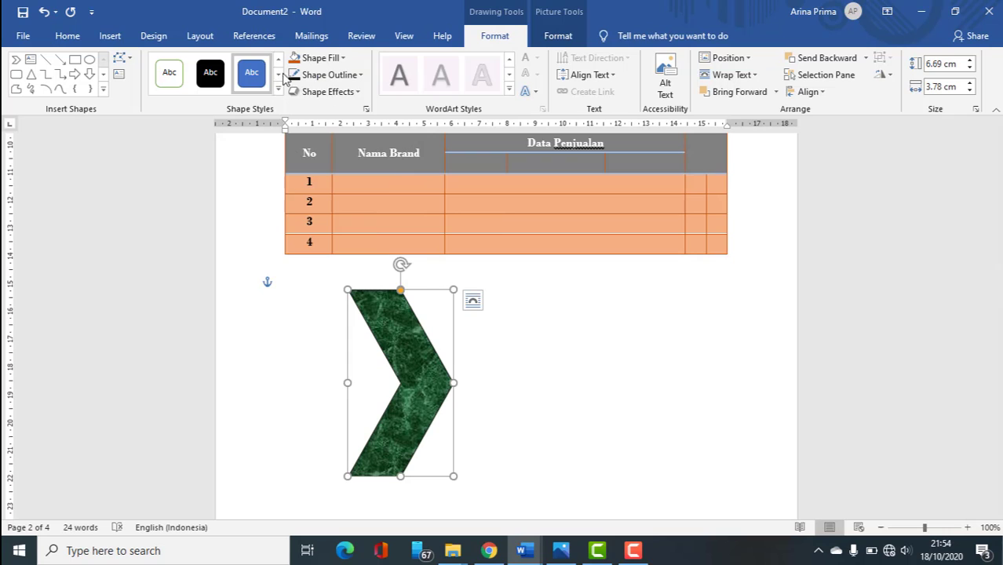
# Step: Set the chevron's outline weight to 4½ pt and change the outline colour to dark green
pyautogui.click(320, 75)
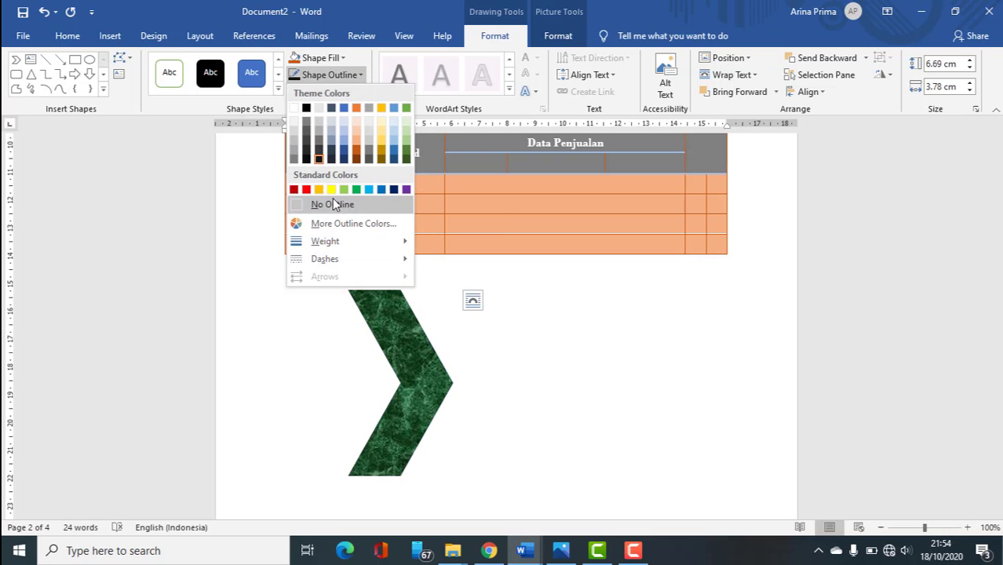
pyautogui.moveTo(339, 246)
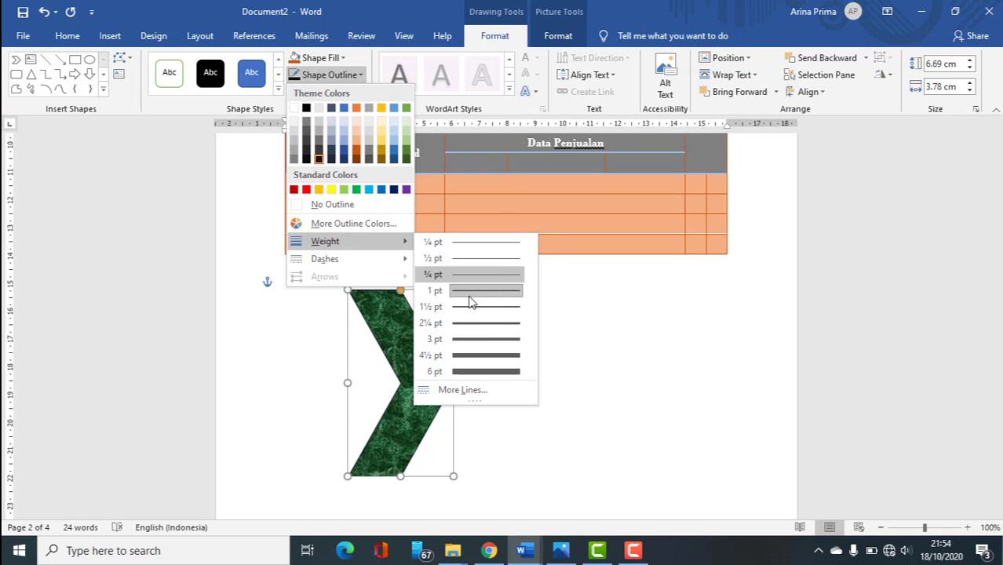
pyautogui.click(482, 355)
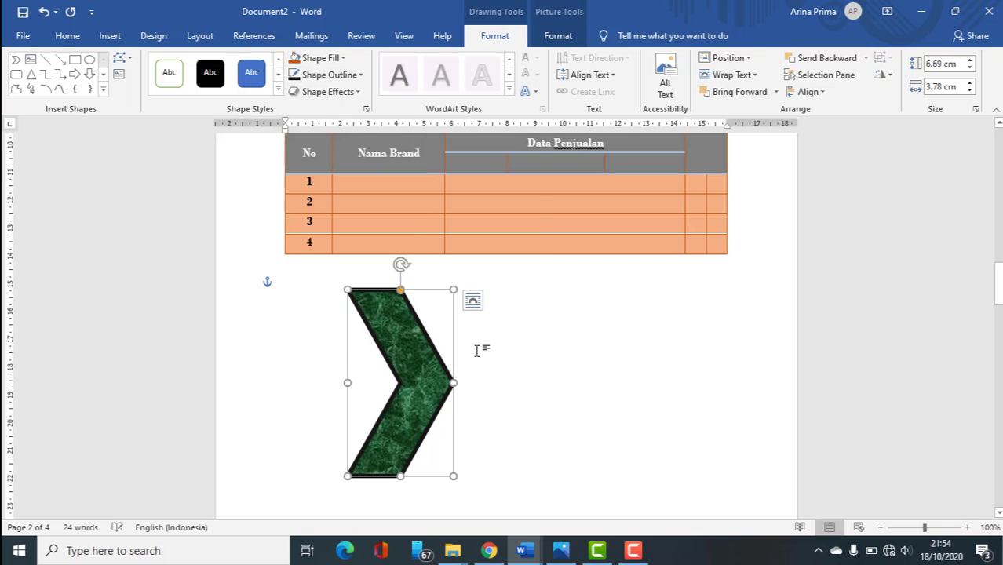
pyautogui.click(328, 76)
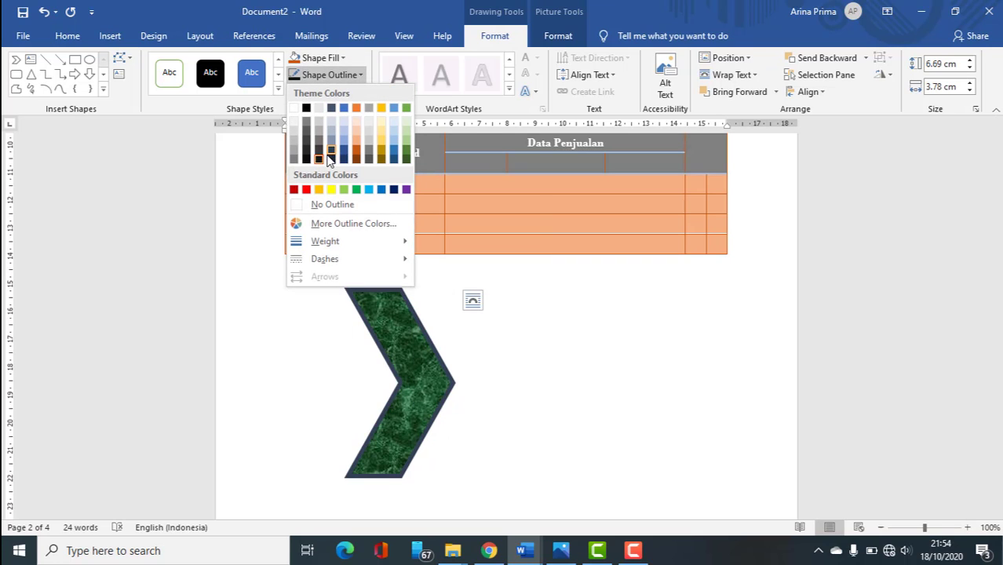
pyautogui.click(405, 153)
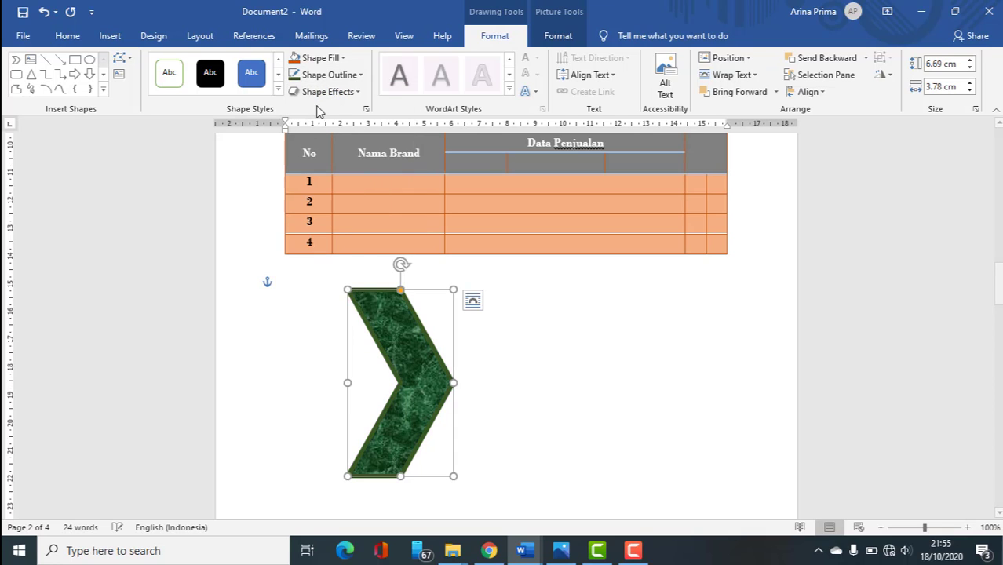
# Step: Add a green glow effect to the chevron and position it at the page's bottom-left with text wrapping
pyautogui.click(332, 91)
pyautogui.moveTo(357, 224)
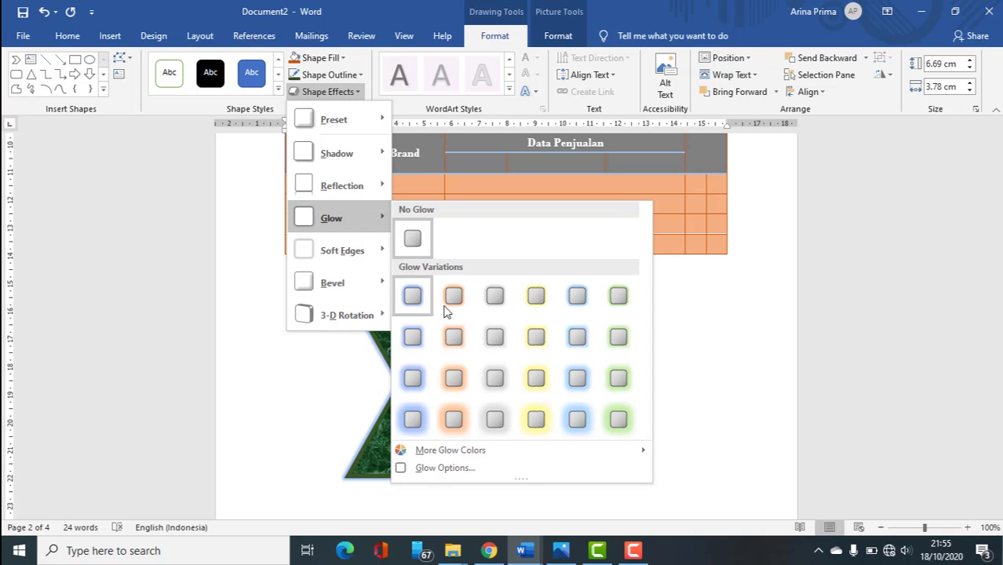
pyautogui.click(616, 383)
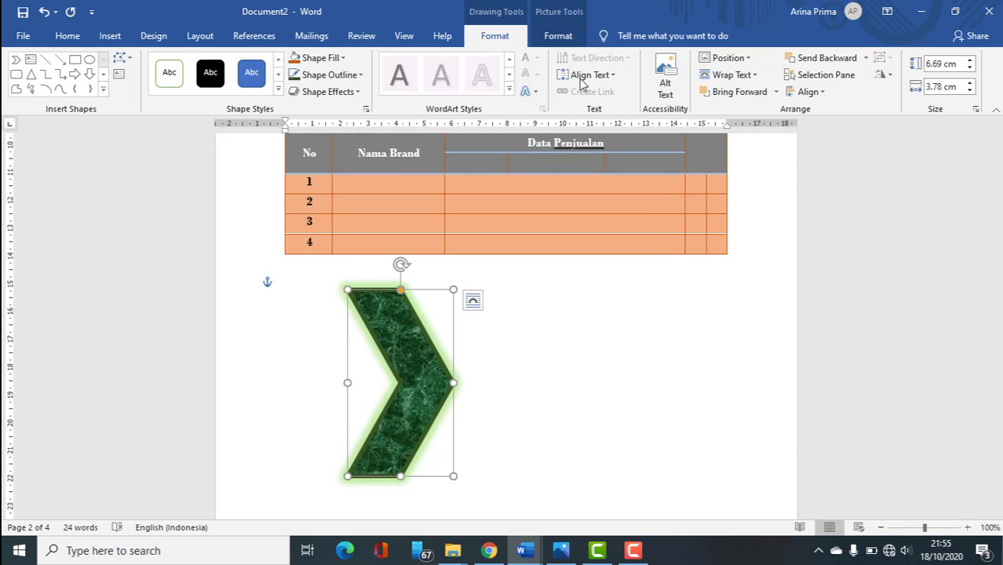
pyautogui.click(724, 58)
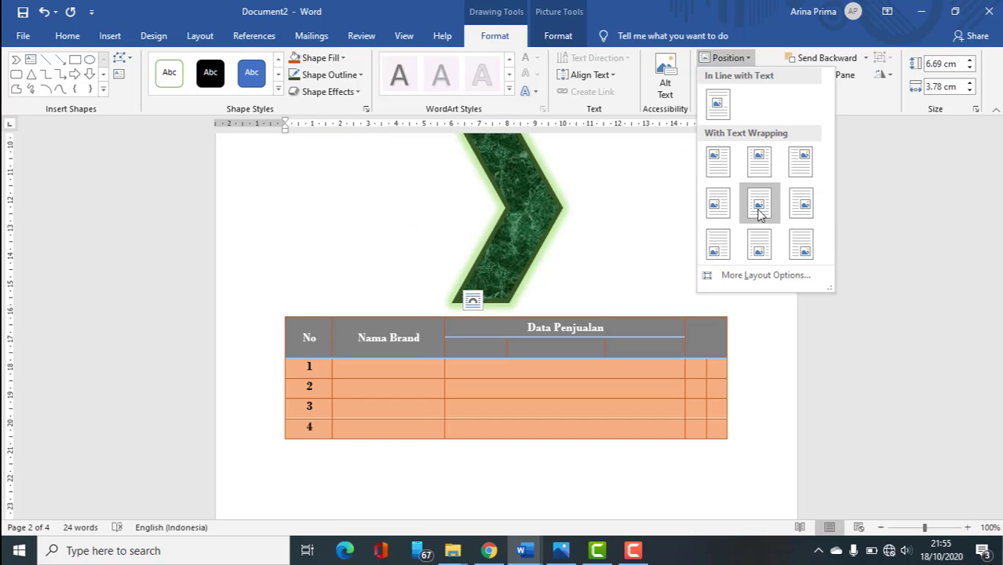
pyautogui.click(720, 251)
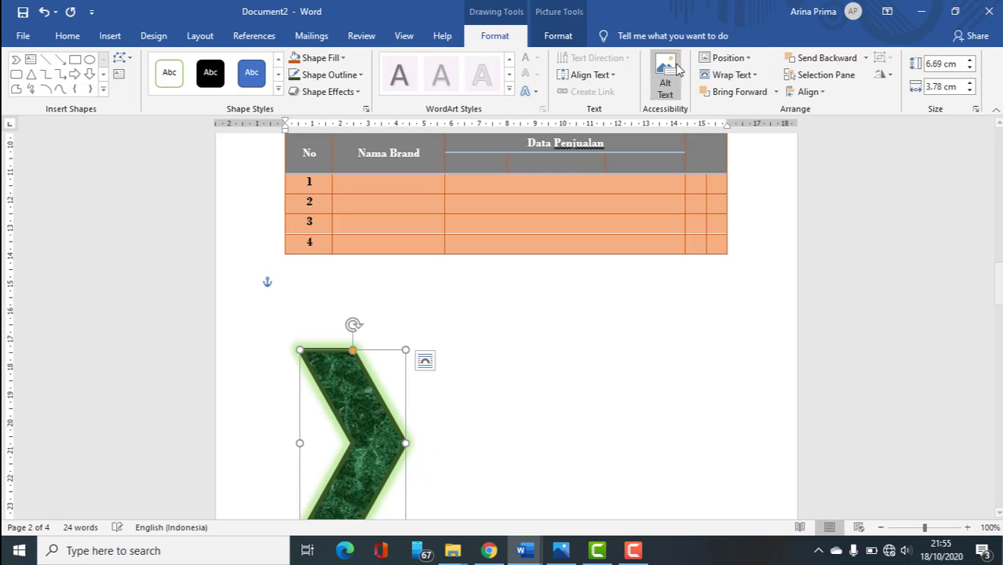
# Step: Try to open the online icon library to insert an icon
pyautogui.click(109, 36)
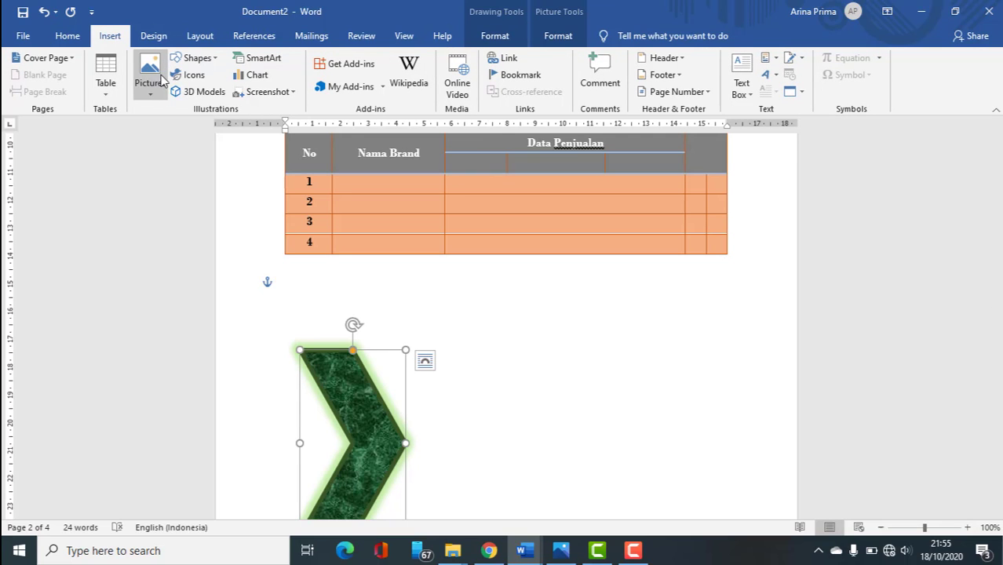
pyautogui.click(188, 75)
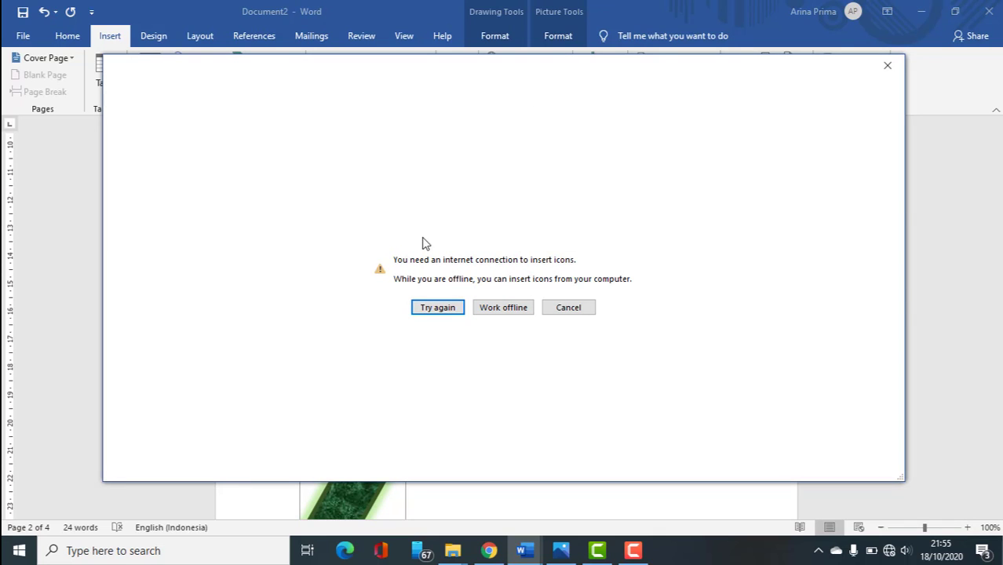
pyautogui.click(886, 65)
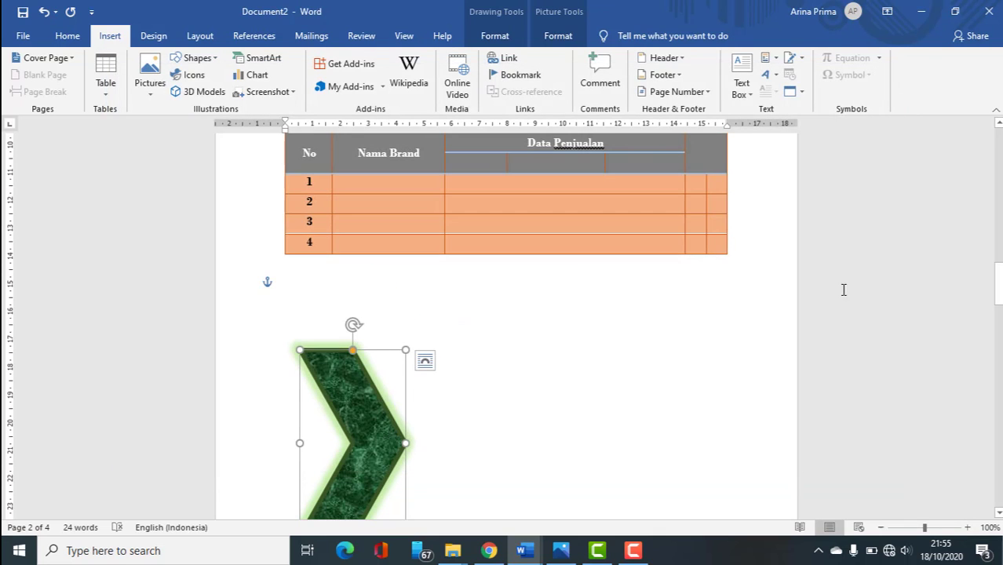
# Step: Connect the computer to the first secured Wi-Fi network and return to the document
pyautogui.click(889, 550)
pyautogui.click(852, 157)
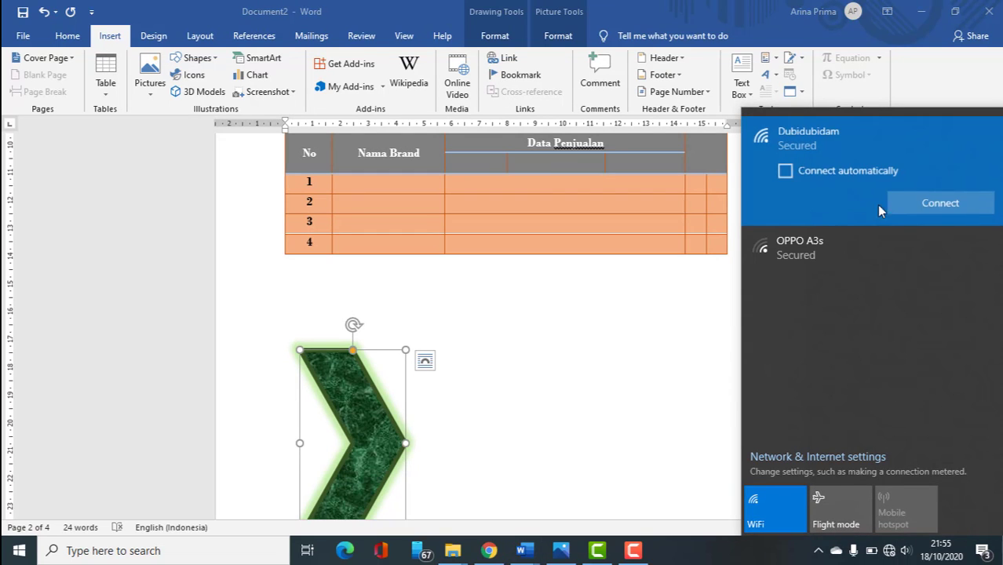
pyautogui.click(899, 206)
pyautogui.click(619, 365)
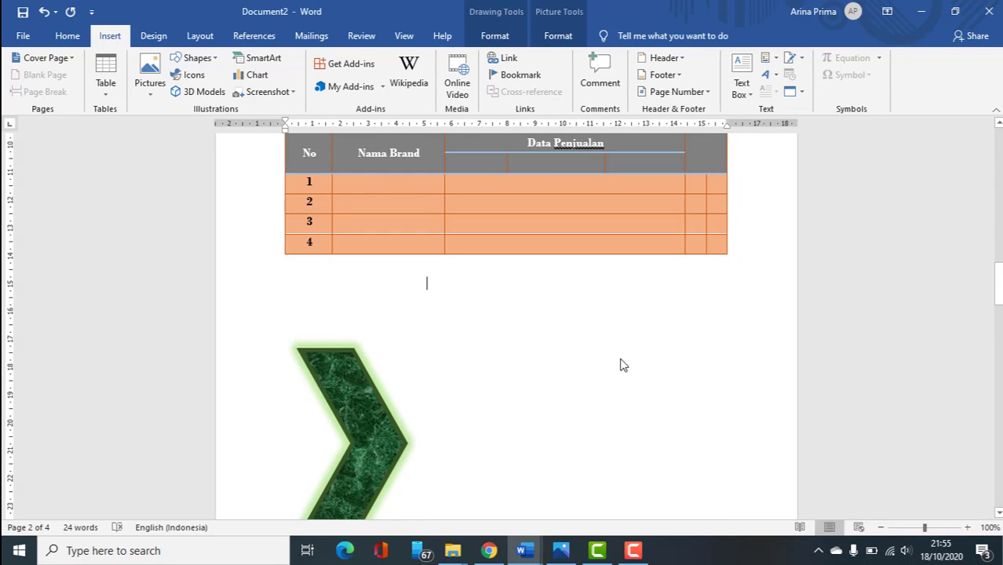
# Step: Insert the crown icon from the Apparel category of the icon library
pyautogui.click(182, 75)
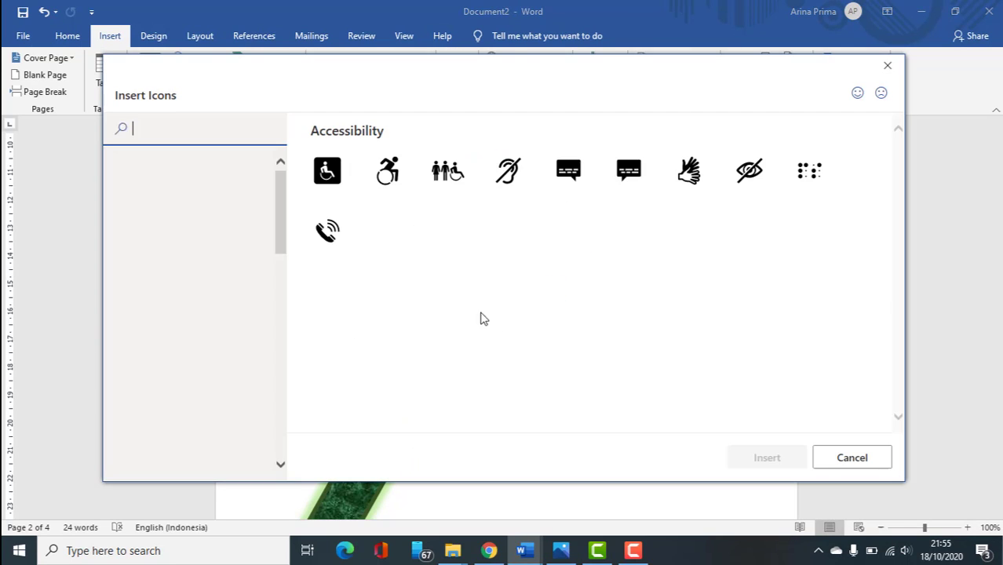
pyautogui.scroll(-8, 439, 318)
pyautogui.scroll(-4, 450, 332)
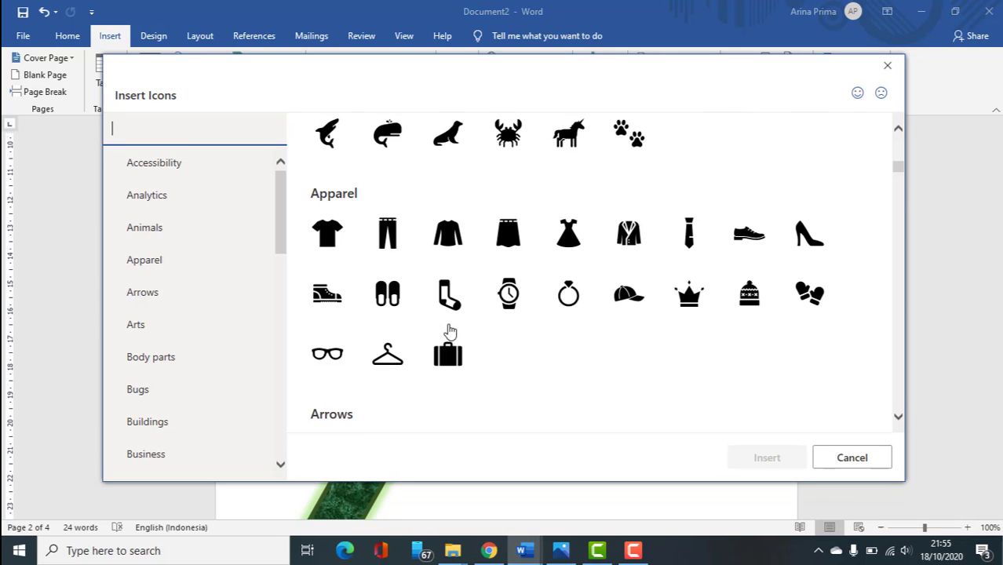
pyautogui.scroll(-1, 694, 255)
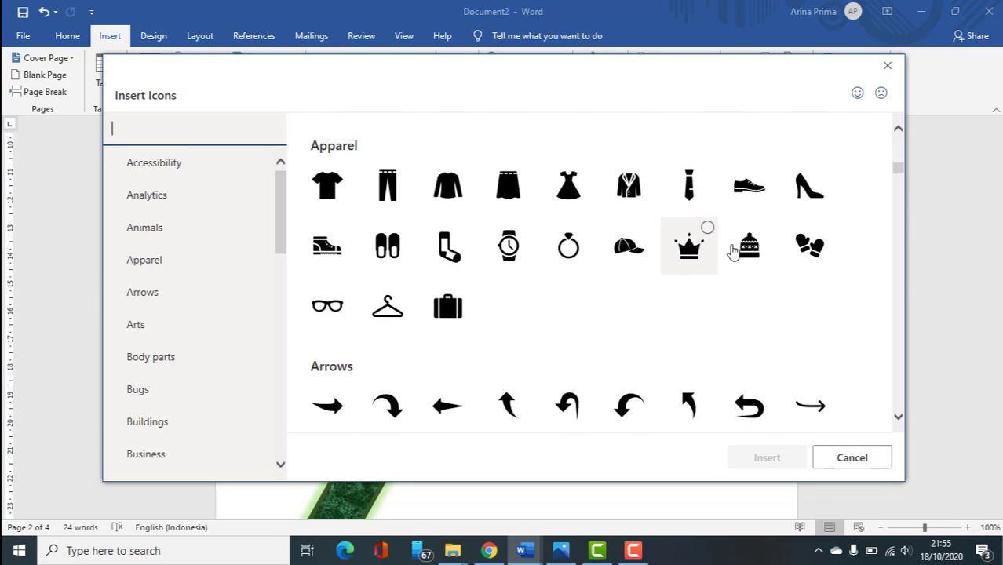
pyautogui.click(691, 248)
pyautogui.click(769, 459)
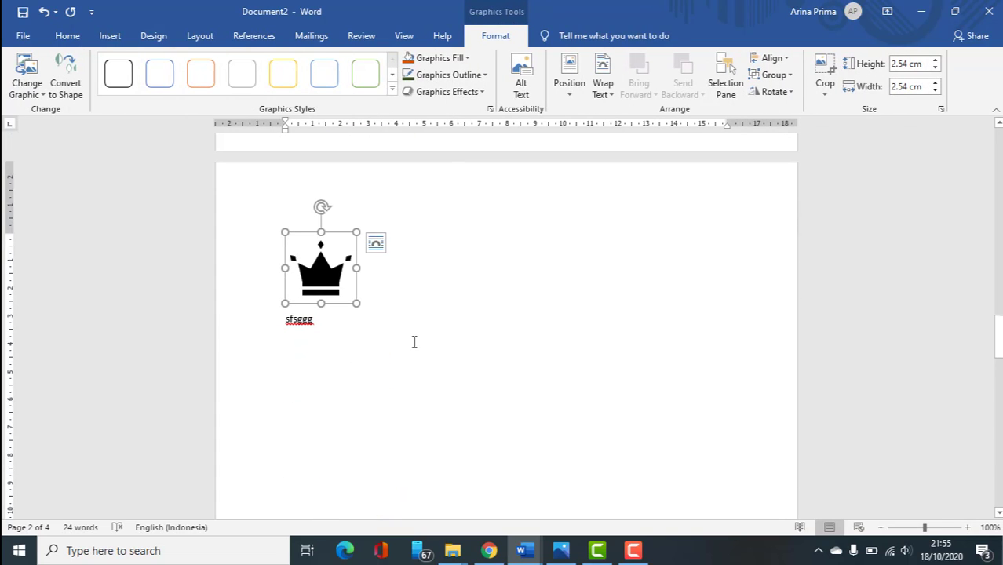
# Step: Replace the crown graphic with the head-with-gears icon from the Analytics category
pyautogui.scroll(3, 414, 342)
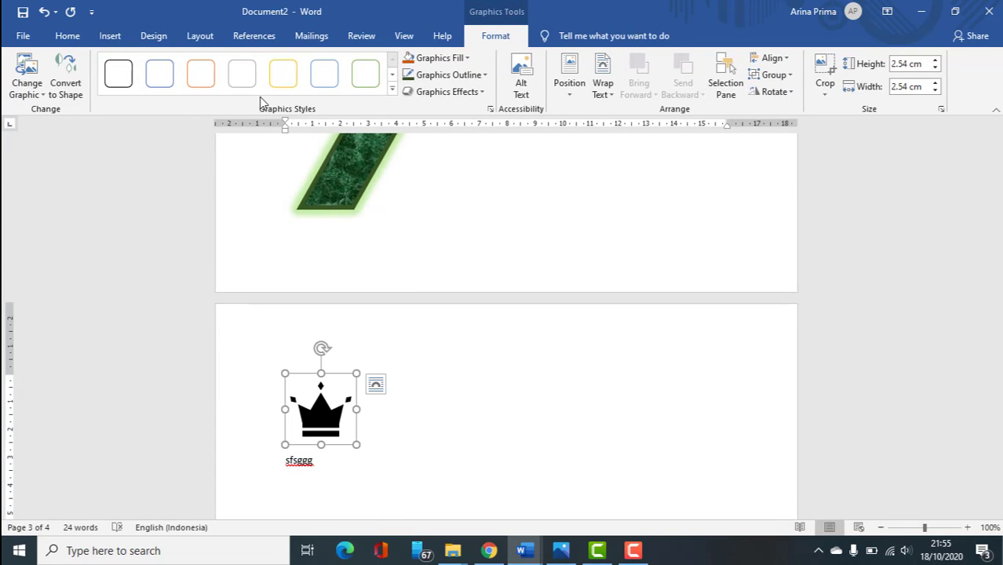
pyautogui.click(26, 95)
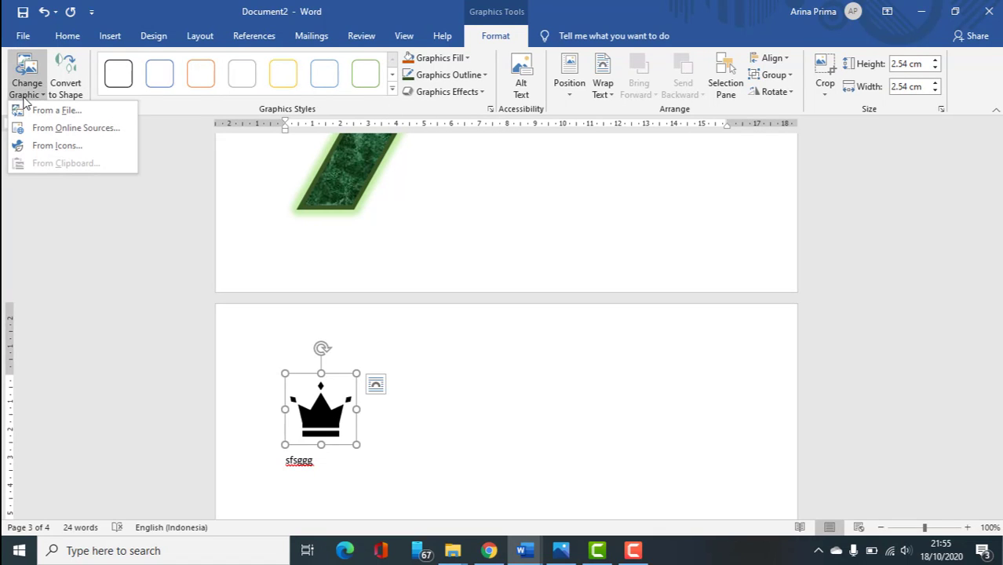
pyautogui.click(40, 146)
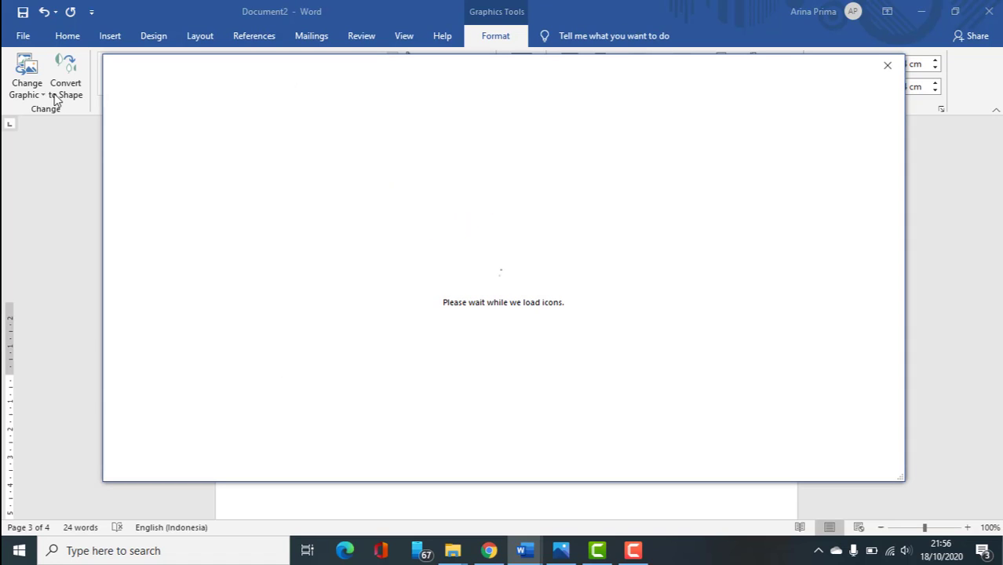
pyautogui.scroll(-5, 465, 242)
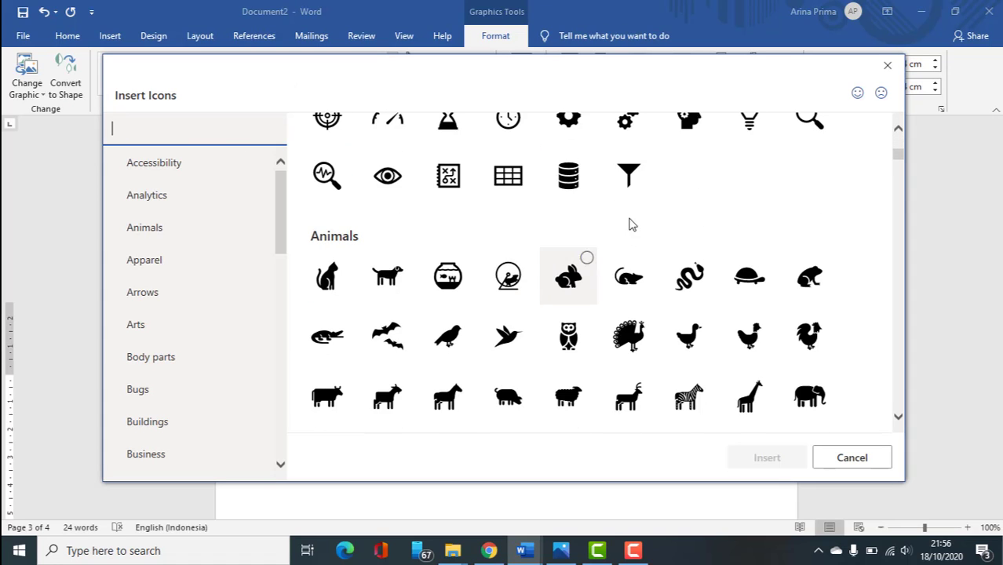
pyautogui.scroll(3, 652, 274)
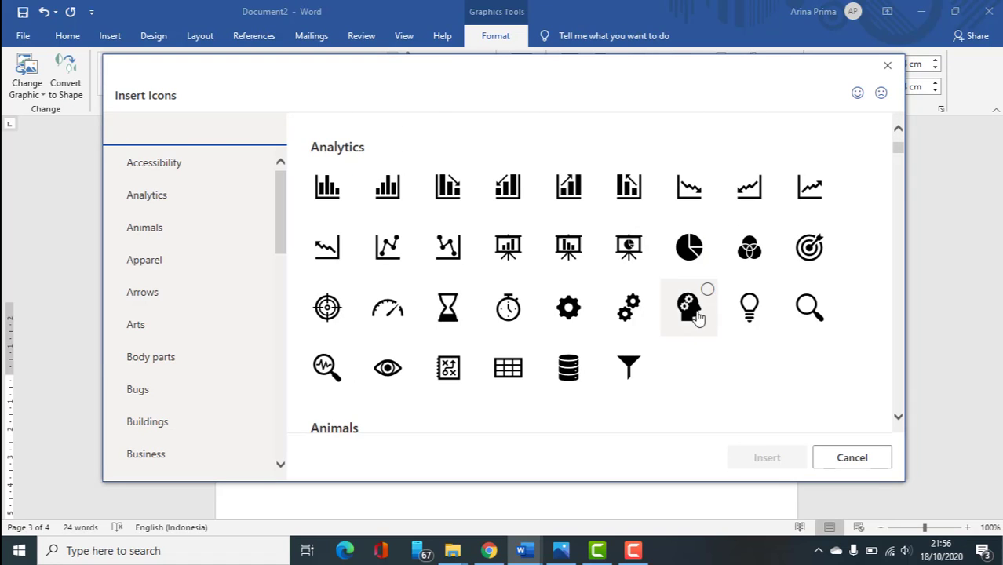
pyautogui.click(697, 317)
pyautogui.click(798, 463)
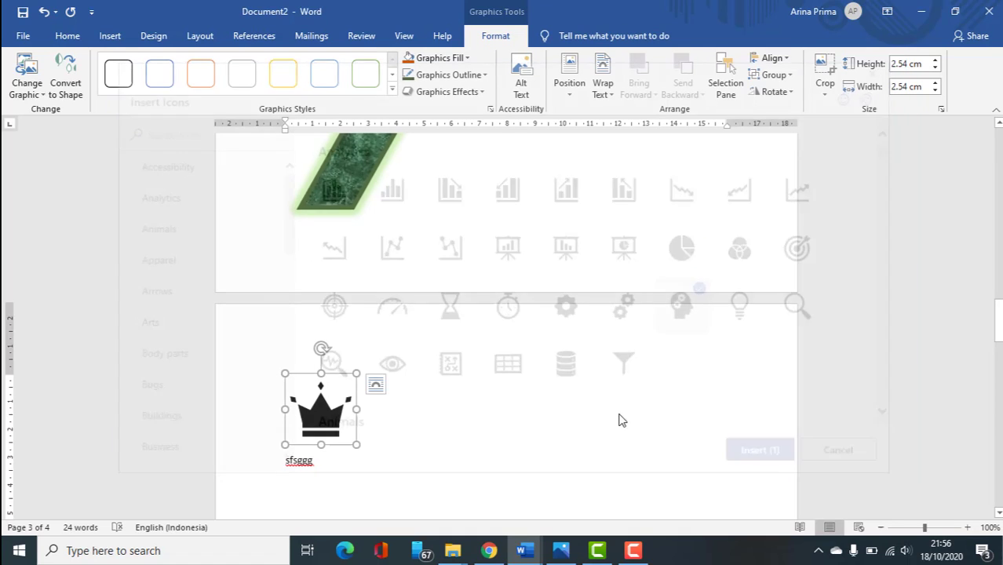
# Step: Convert the head-with-gears icon to a shape and undo the conversion
pyautogui.click(71, 88)
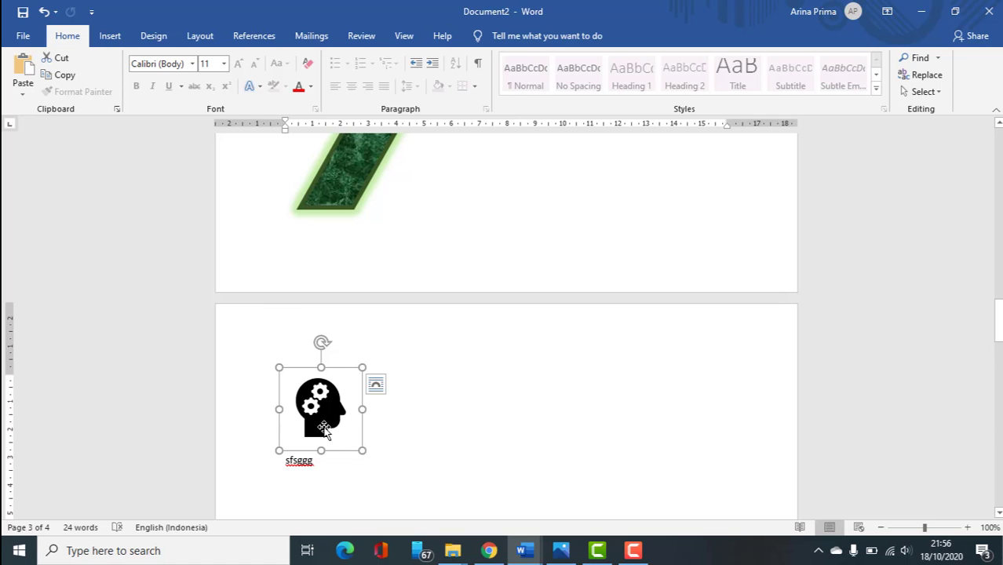
pyautogui.click(111, 39)
pyautogui.click(196, 58)
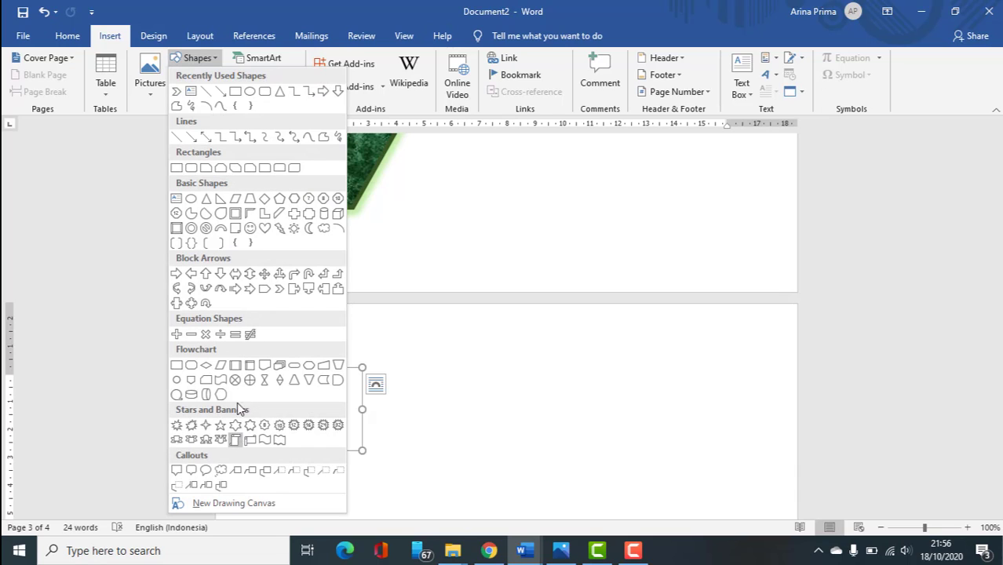
pyautogui.click(421, 211)
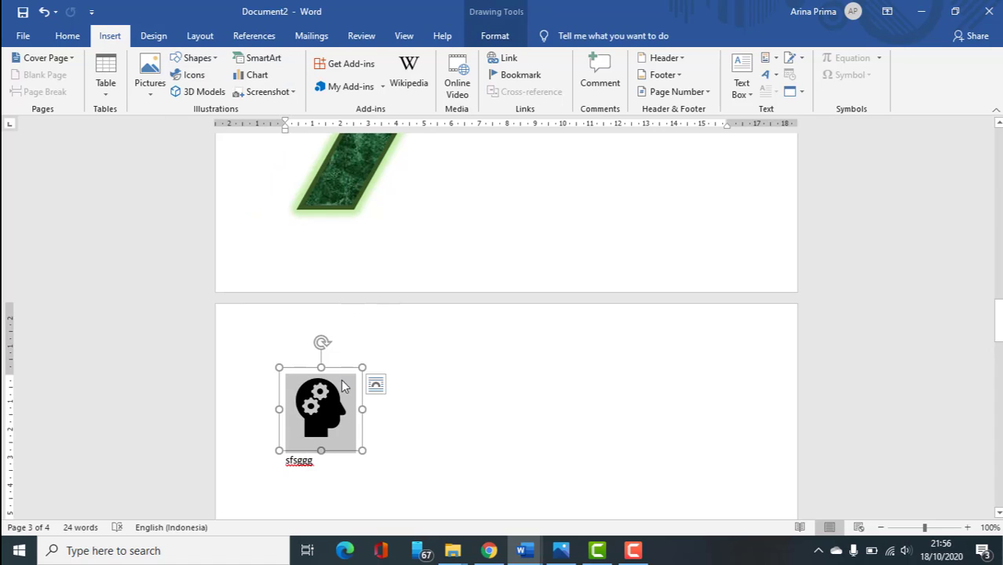
pyautogui.click(495, 35)
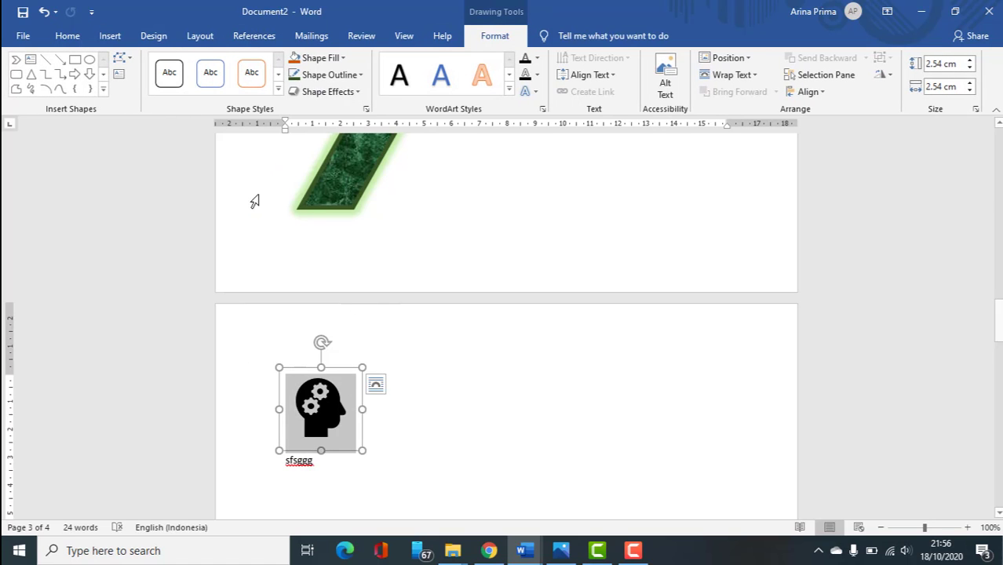
pyautogui.click(537, 255)
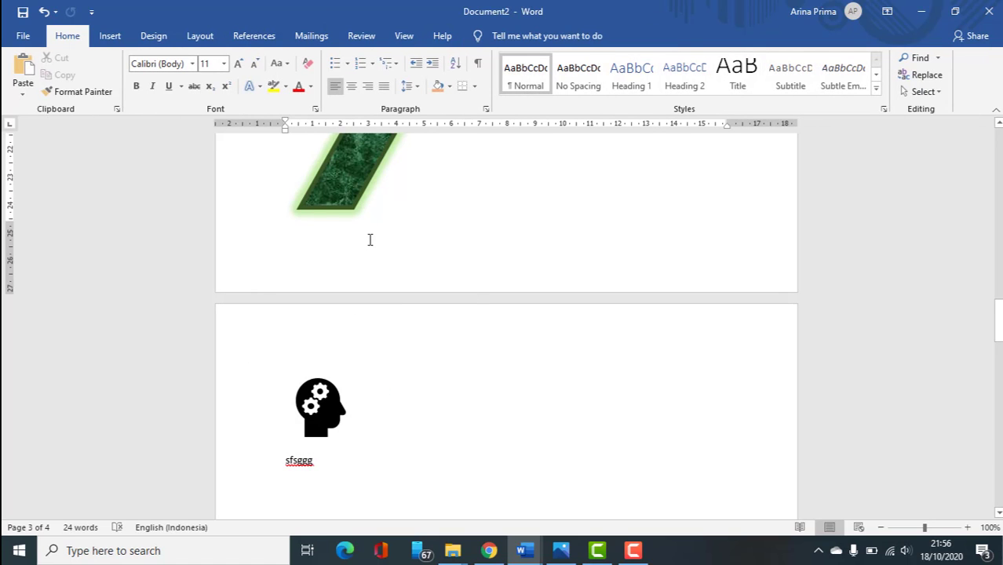
pyautogui.click(328, 421)
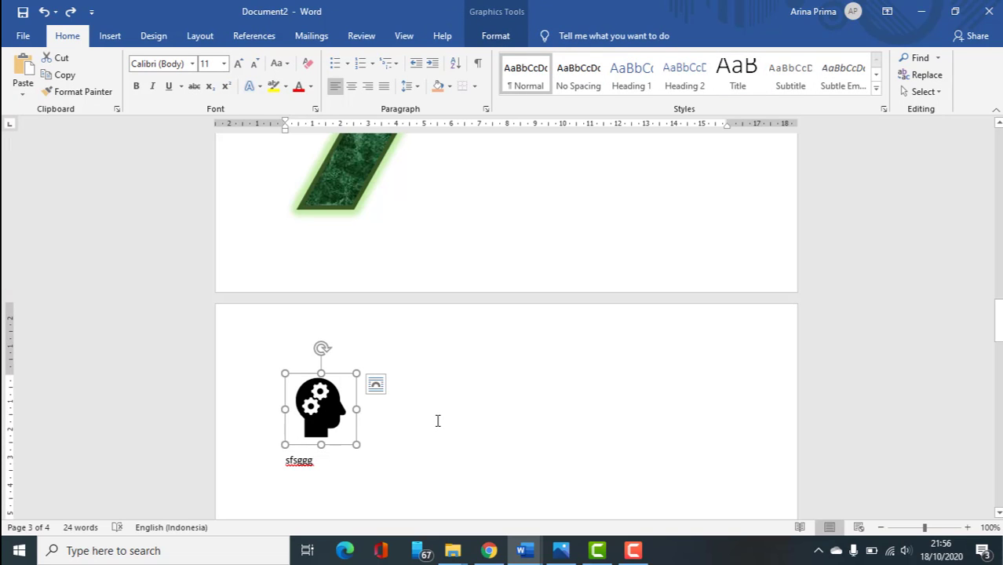
# Step: Fill the head-with-gears icon with dark green and give it a very dark grey outline
pyautogui.click(495, 36)
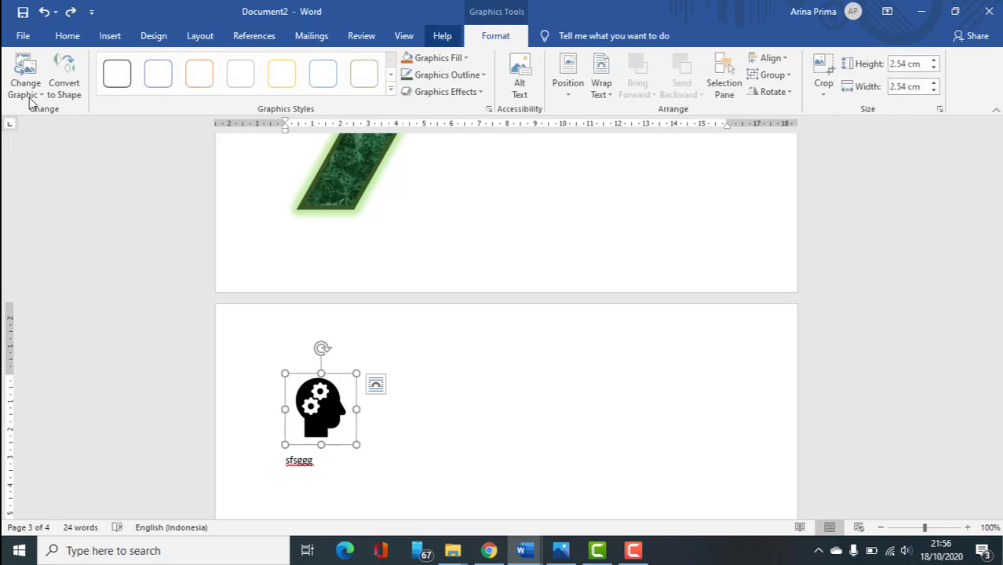
pyautogui.click(464, 58)
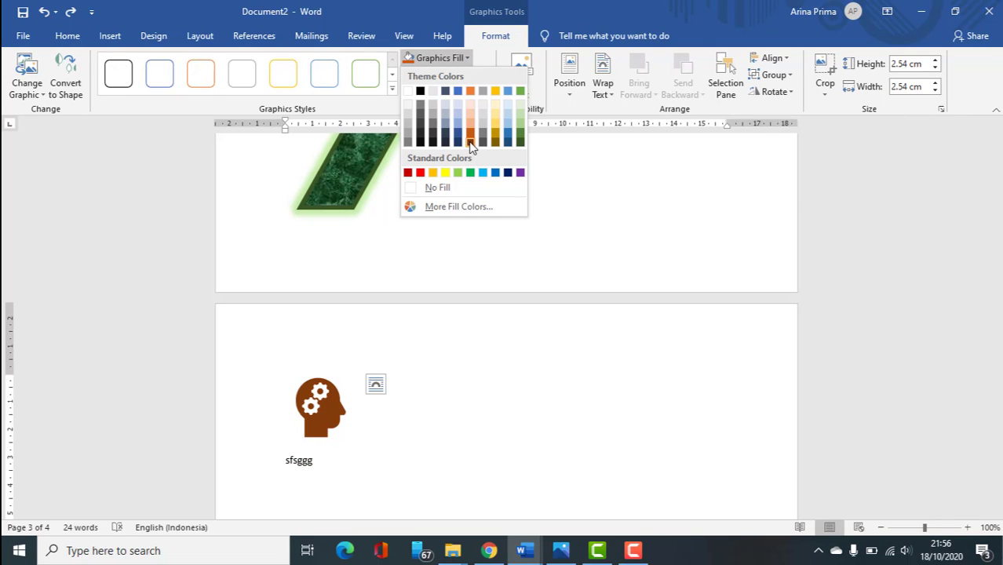
pyautogui.click(521, 136)
pyautogui.click(466, 75)
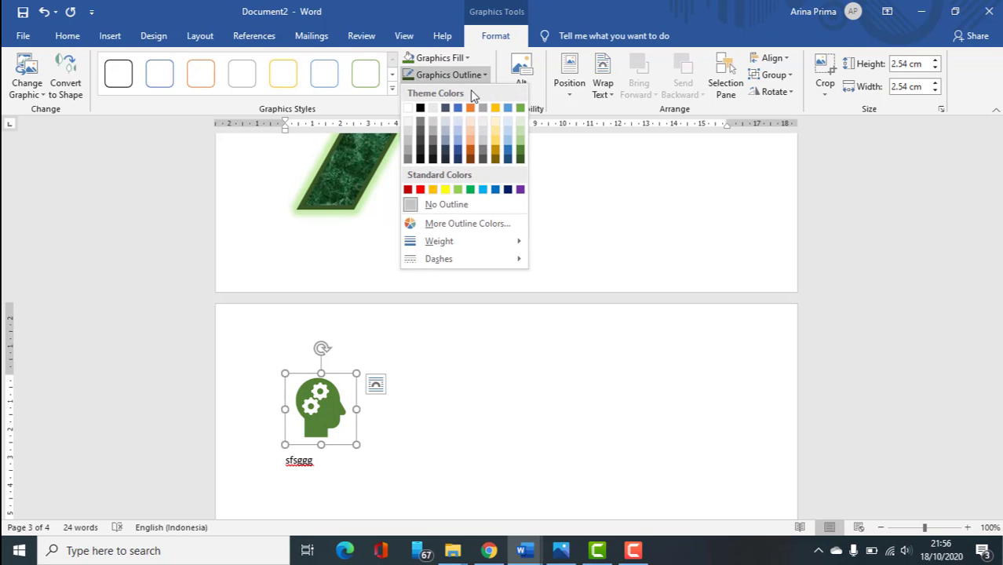
pyautogui.click(434, 161)
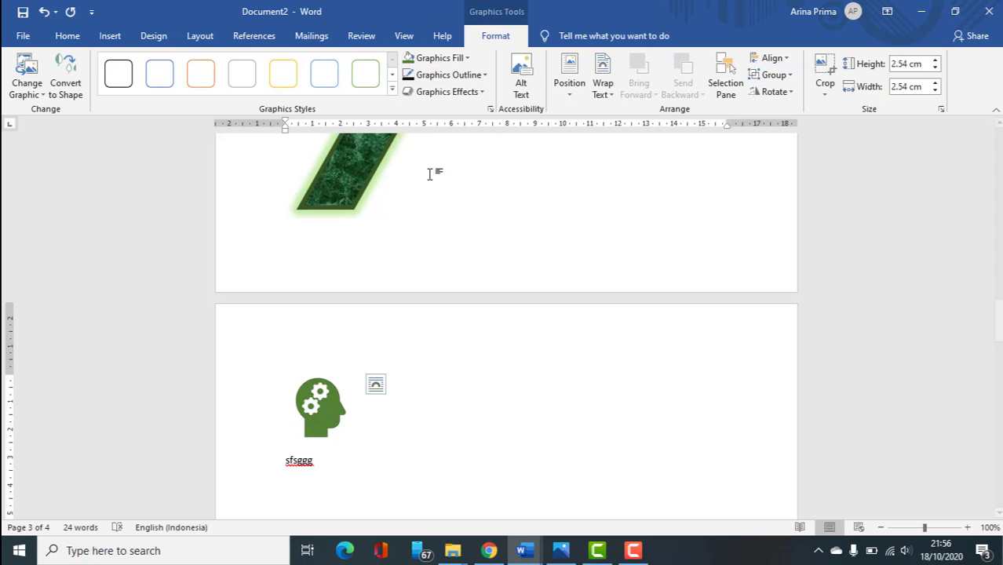
# Step: Set the outline weight of the head-with-gears icon to 2¼ pt
pyautogui.click(459, 74)
pyautogui.moveTo(447, 242)
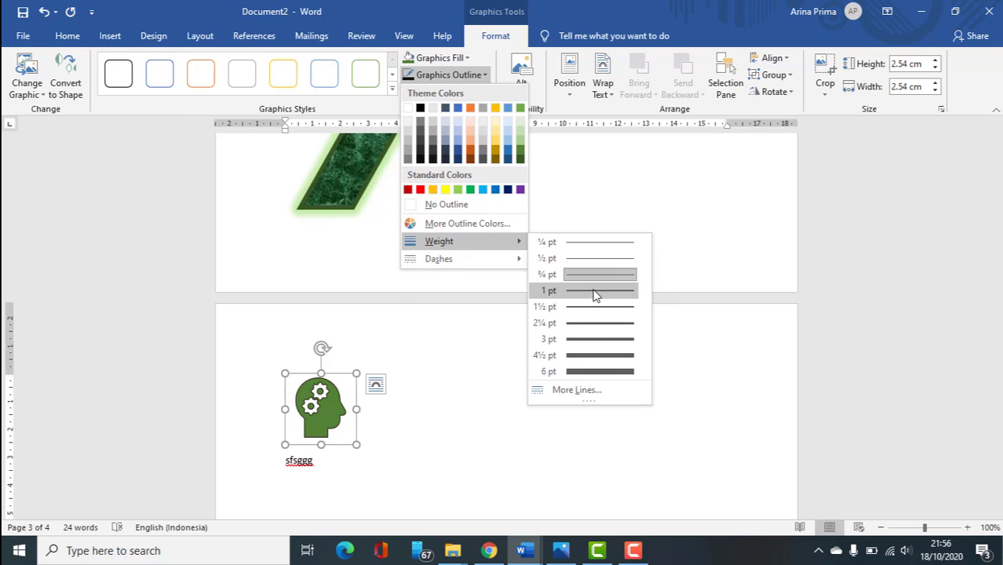
pyautogui.click(596, 317)
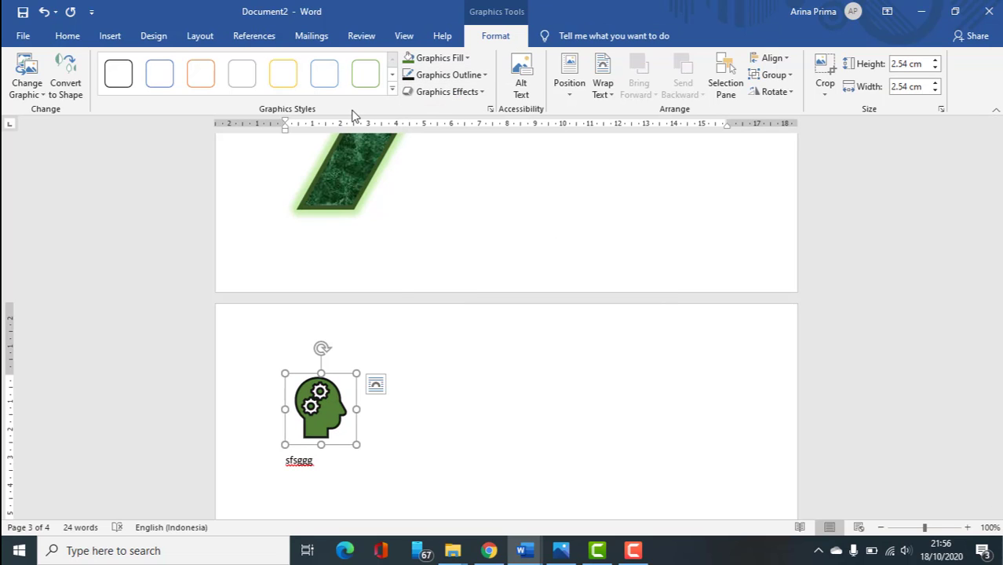
# Step: Show the Selection pane and review the alignment, position and text-wrapping options for the head-with-gears icon
pyautogui.click(786, 58)
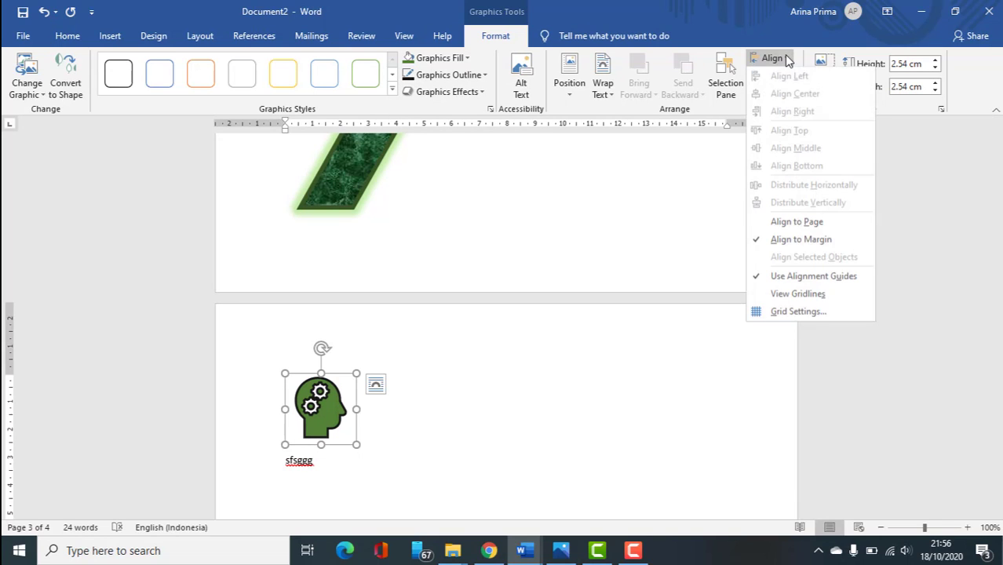
pyautogui.click(719, 94)
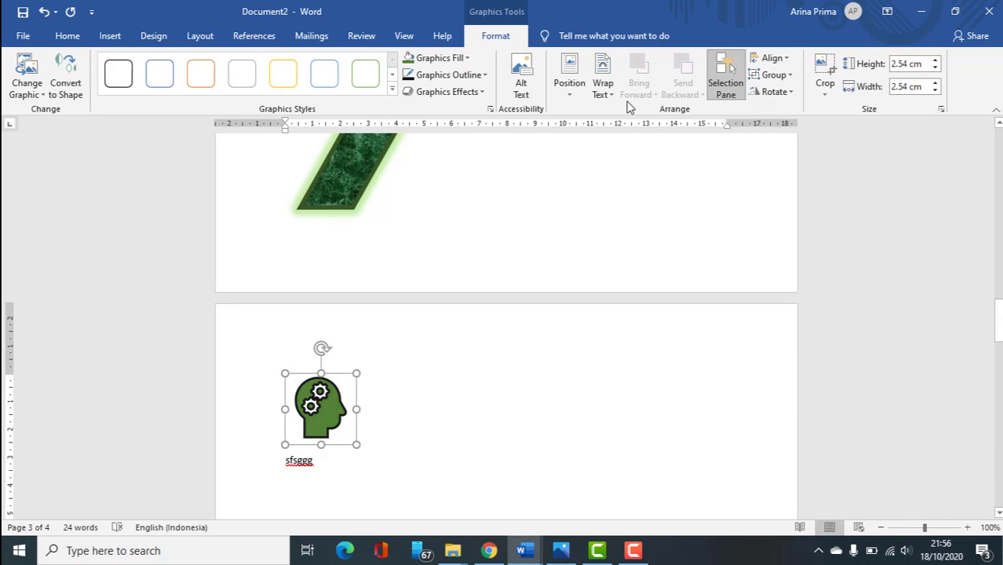
pyautogui.click(569, 83)
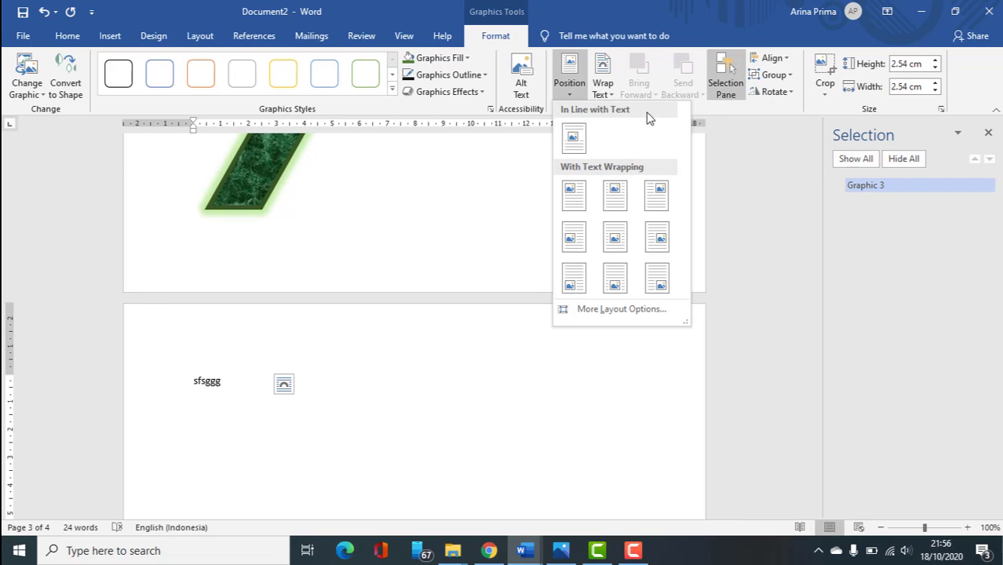
pyautogui.click(602, 87)
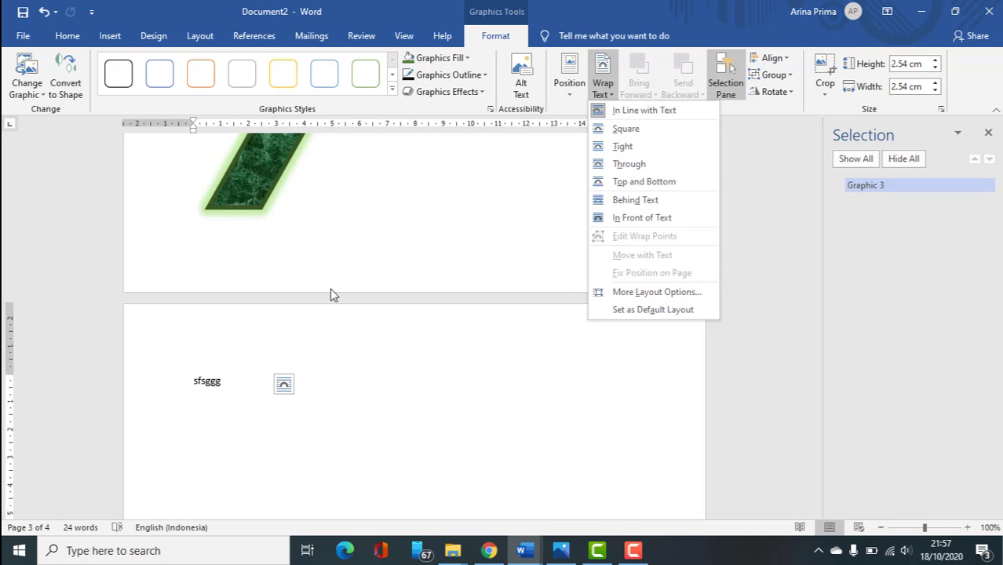
pyautogui.click(430, 249)
pyautogui.scroll(-6, 436, 269)
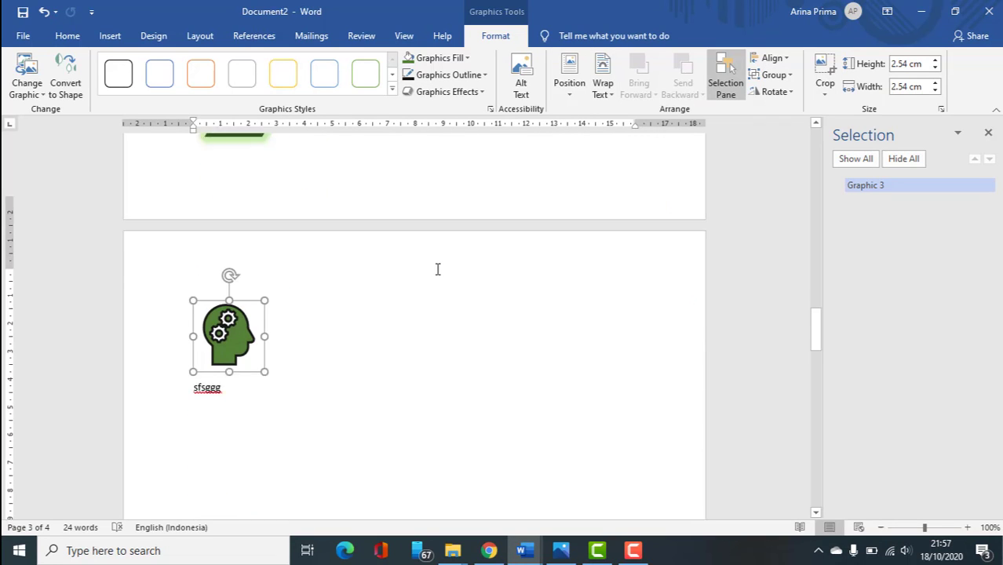
# Step: Browse the SmartArt graphic categories, including All, List, Hierarchy, Relationship, Matrix and Picture
pyautogui.click(109, 36)
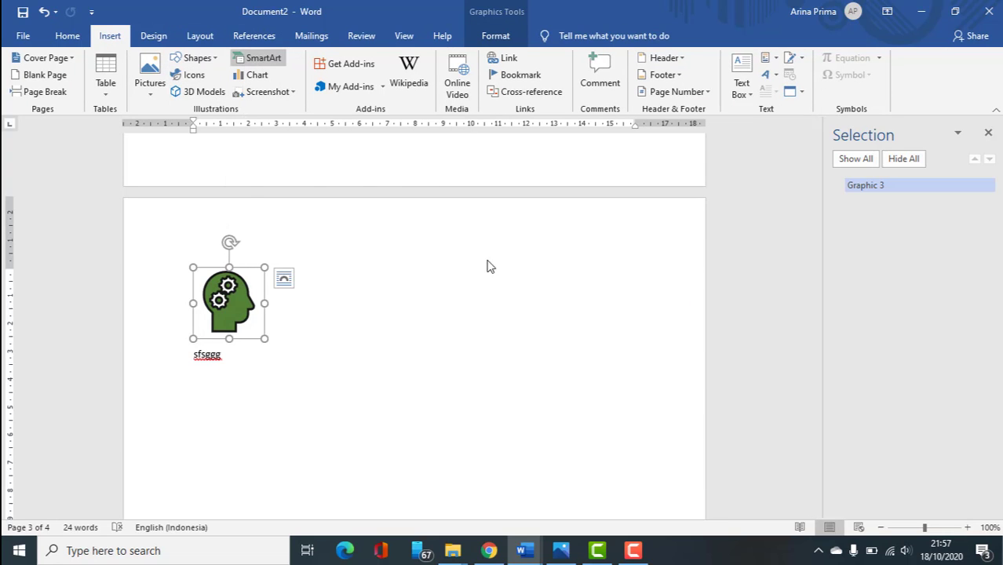
pyautogui.click(306, 187)
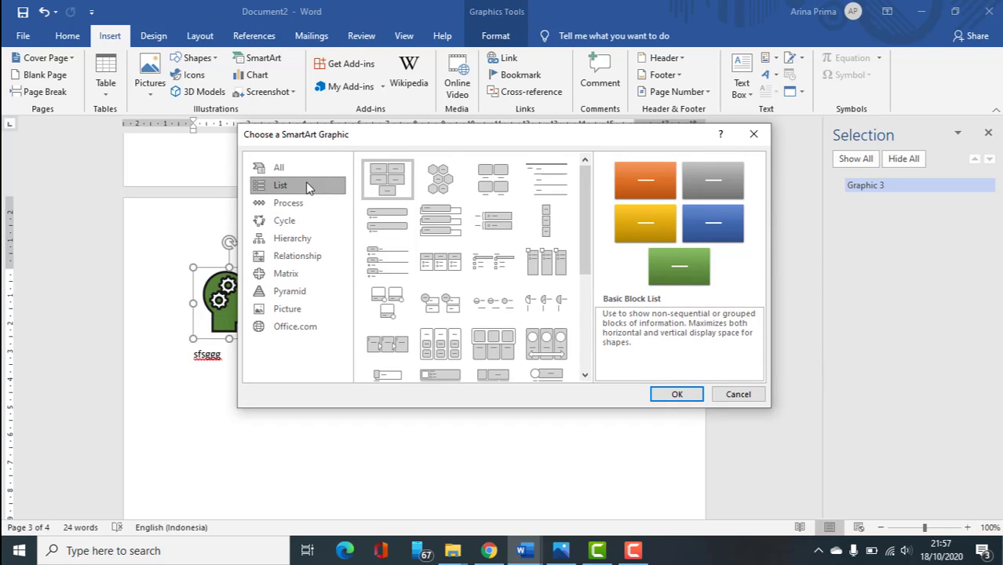
pyautogui.click(304, 169)
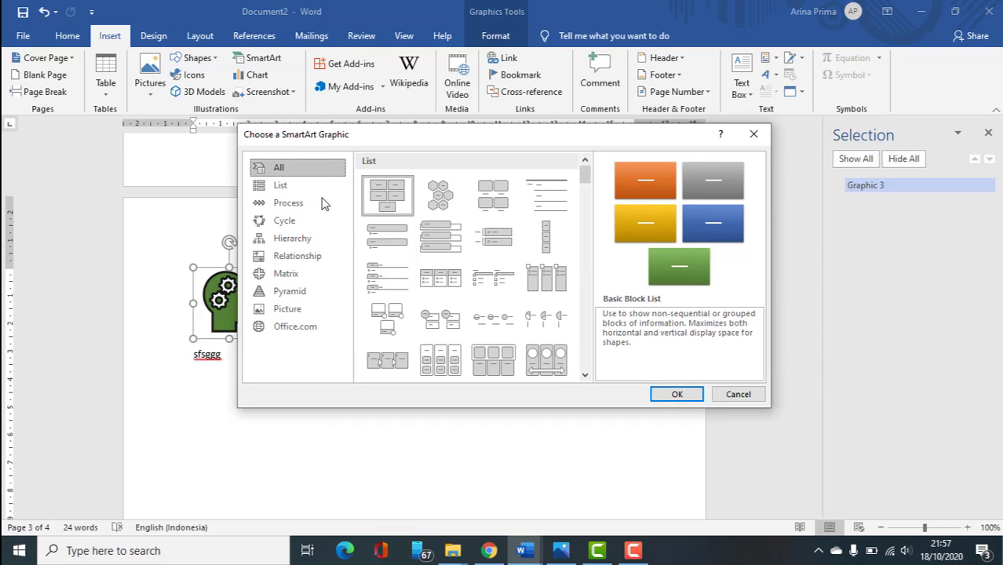
pyautogui.click(306, 188)
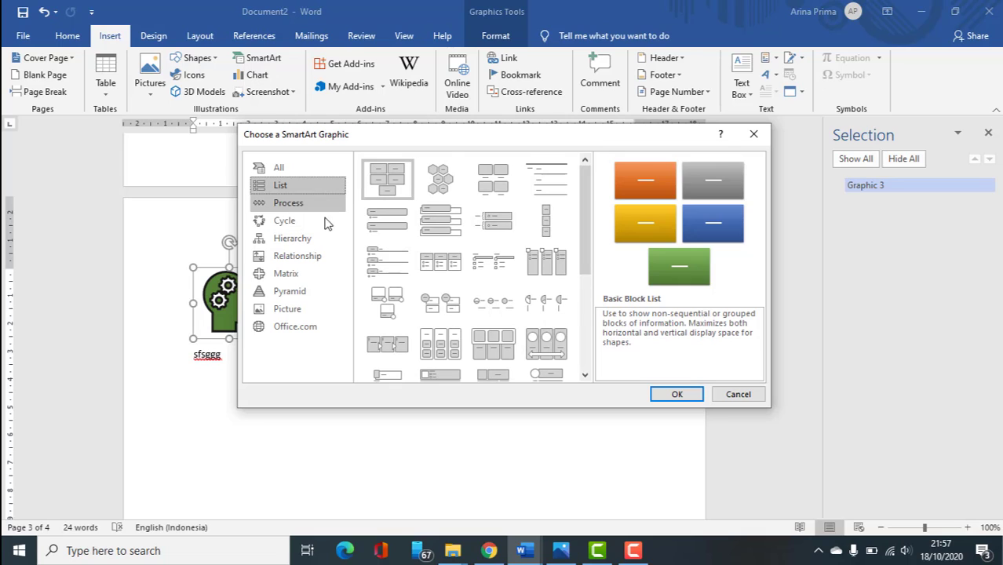
pyautogui.click(318, 238)
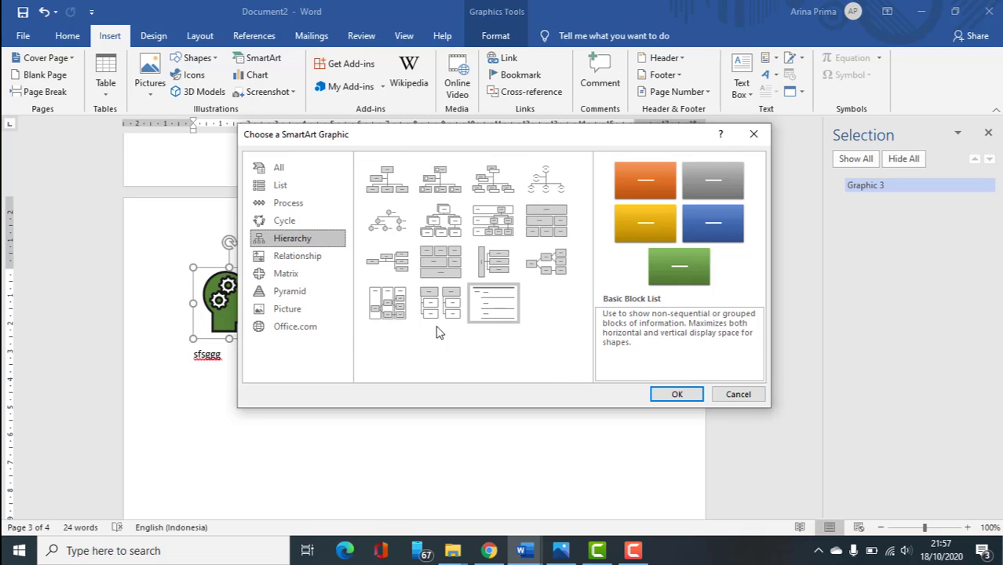
pyautogui.click(317, 257)
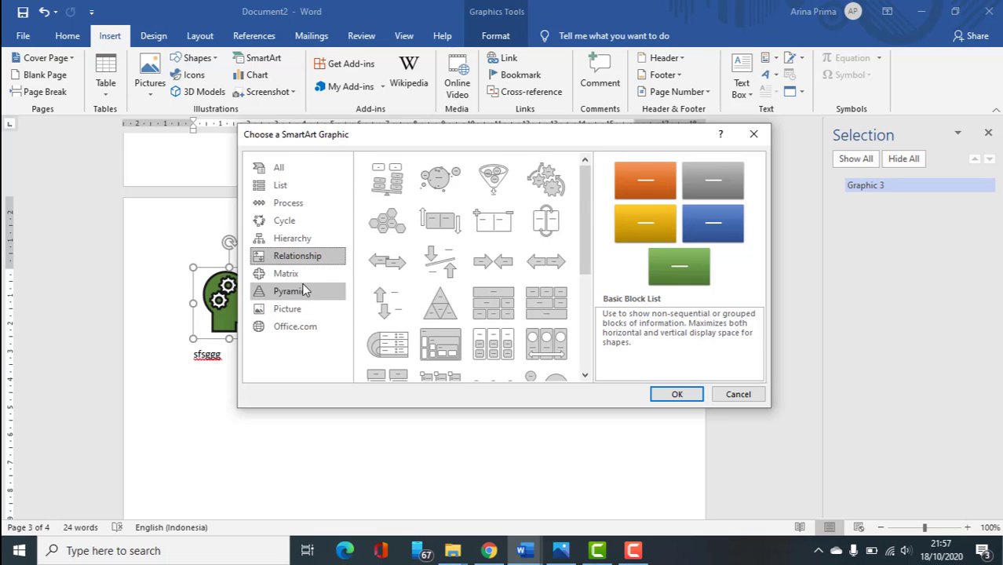
pyautogui.click(304, 273)
pyautogui.click(302, 311)
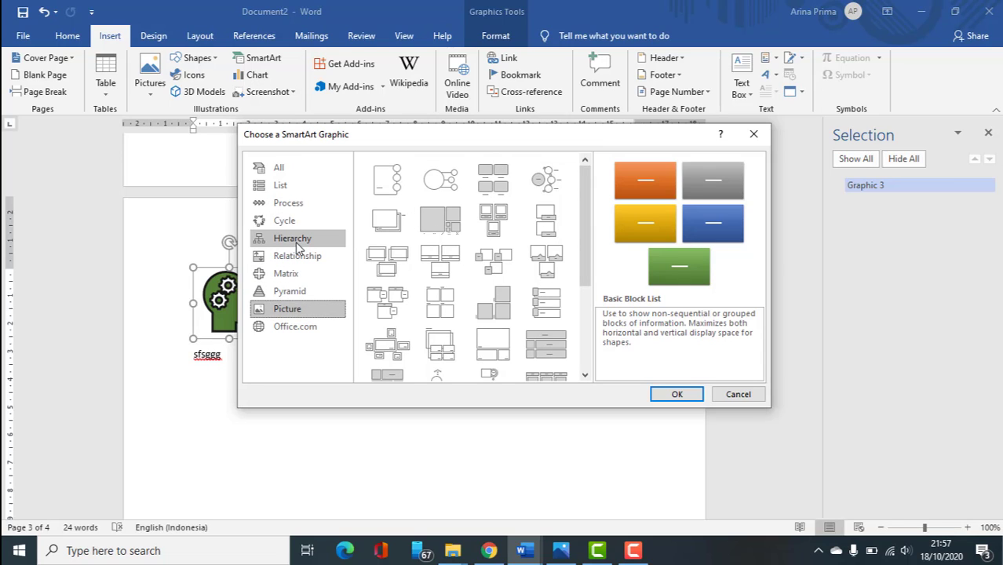
# Step: Insert a Vertical Chevron List SmartArt graphic from the List category
pyautogui.click(277, 184)
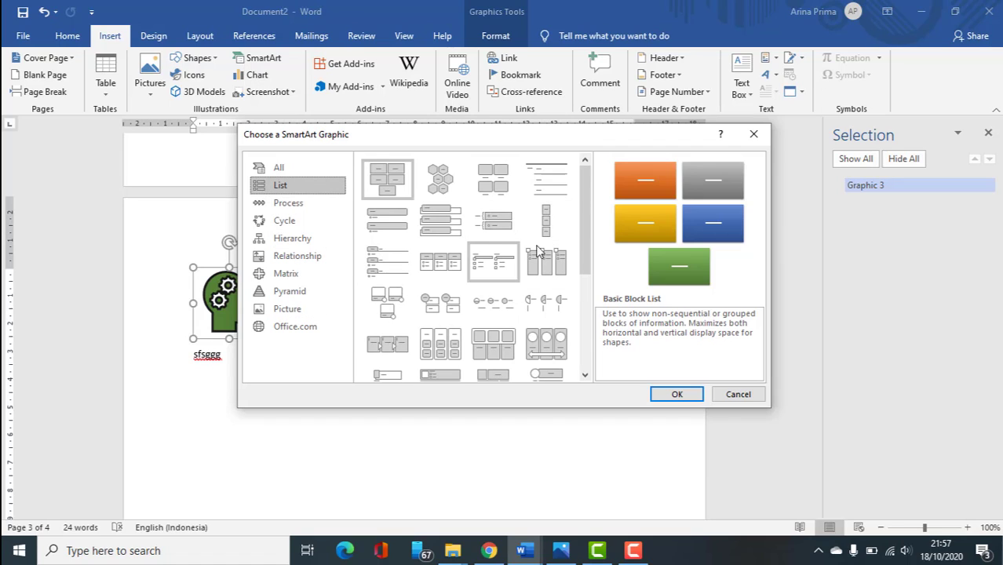
pyautogui.scroll(-5, 477, 236)
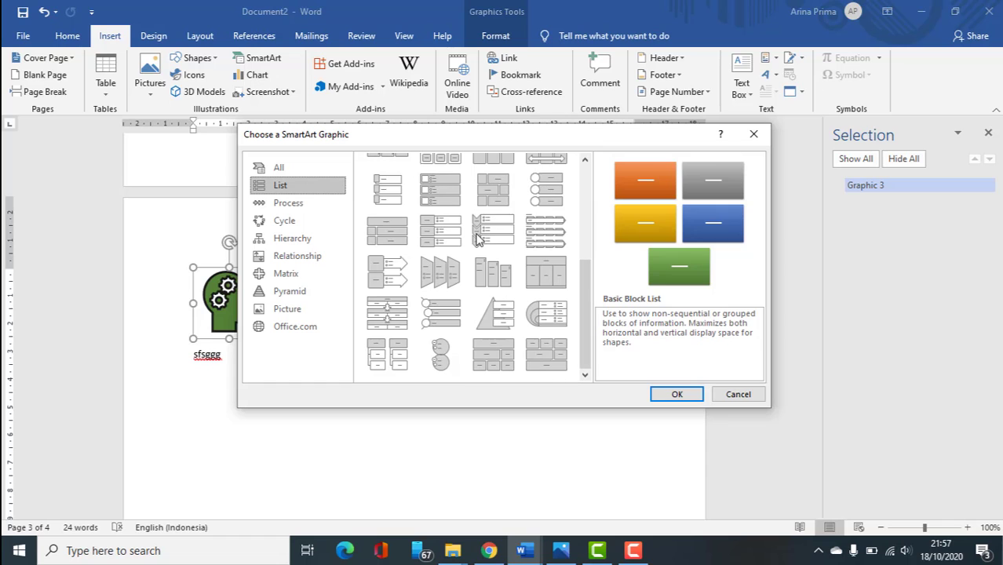
pyautogui.click(479, 227)
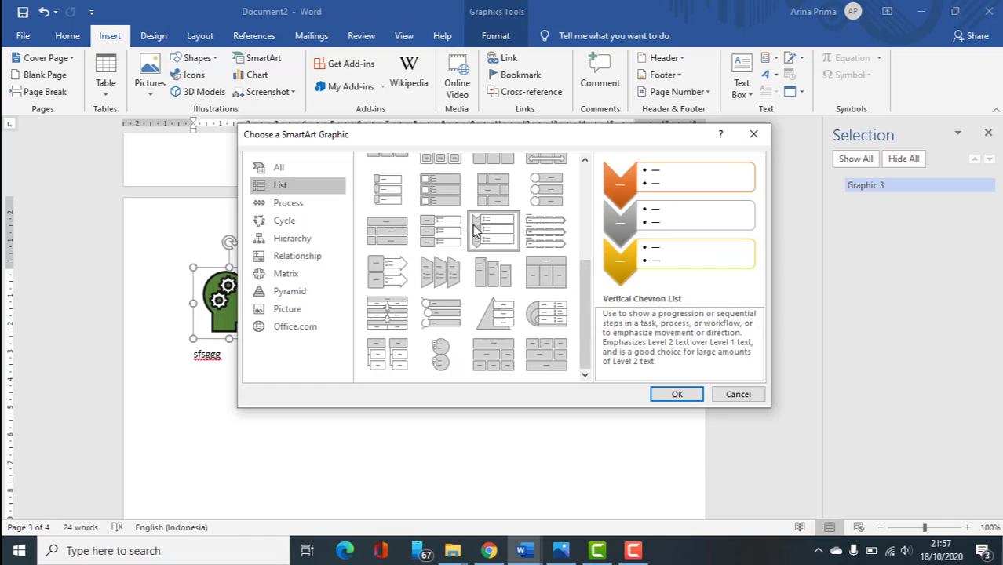
pyautogui.click(678, 396)
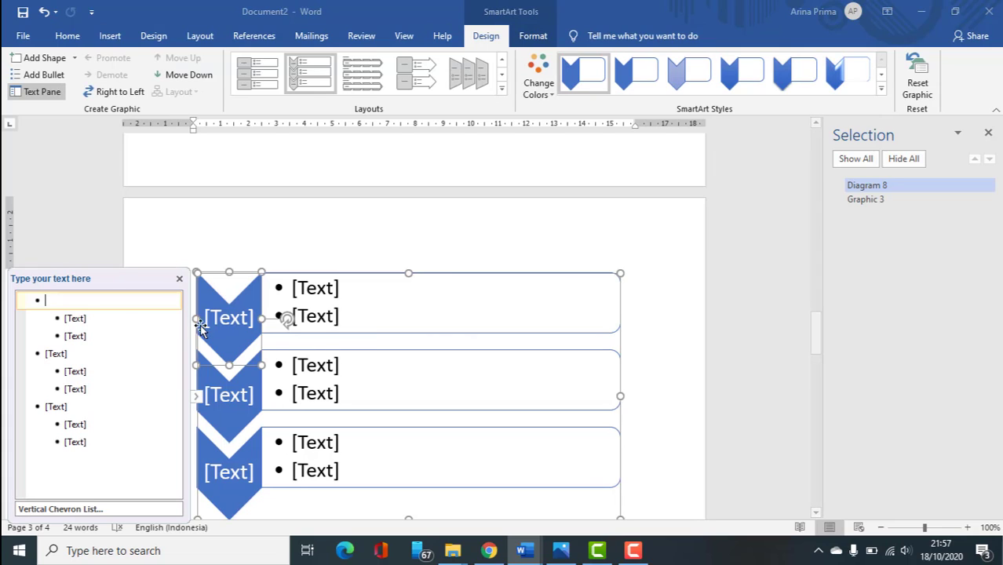
# Step: Examine the editable text placeholders in the chevrons and bullet boxes of the SmartArt graphic
pyautogui.click(310, 290)
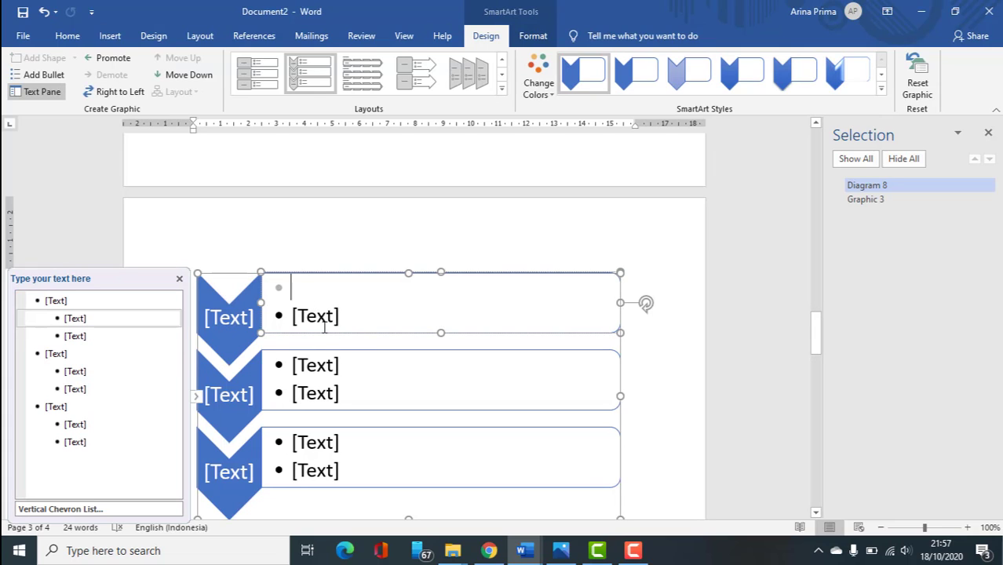
pyautogui.click(325, 318)
pyautogui.click(304, 366)
pyautogui.click(326, 394)
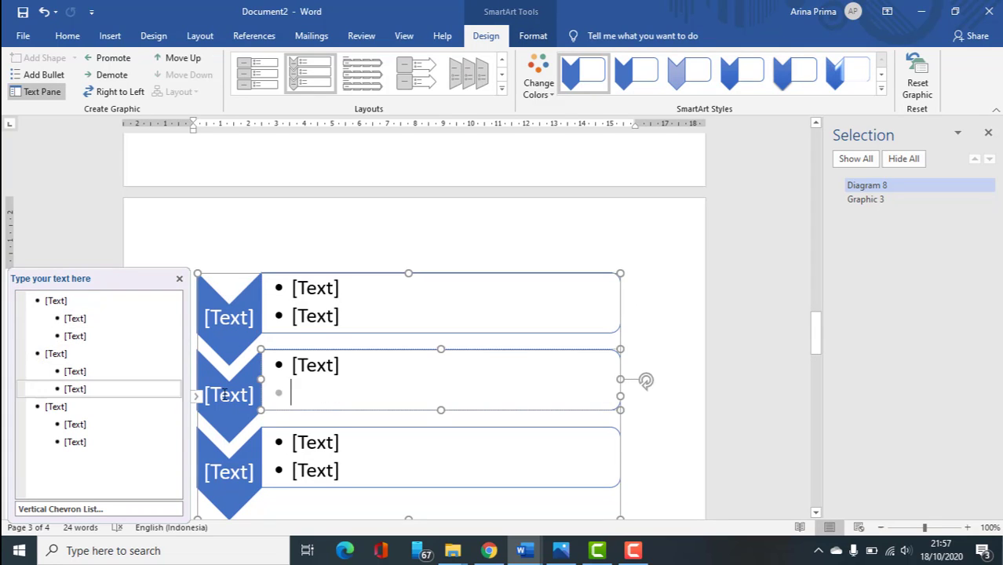
pyautogui.click(233, 395)
pyautogui.scroll(-2, 403, 273)
pyautogui.scroll(1, 402, 273)
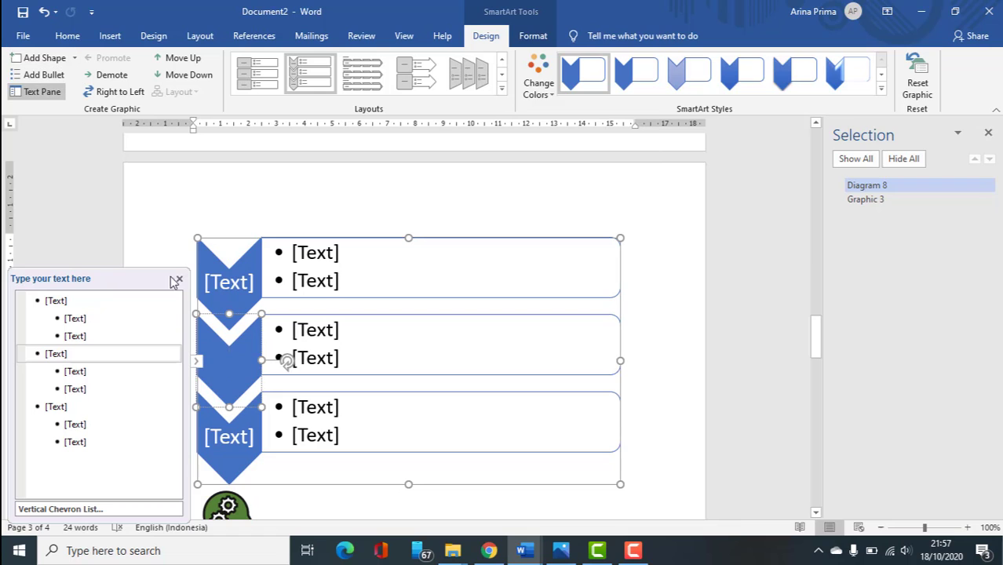
pyautogui.click(294, 252)
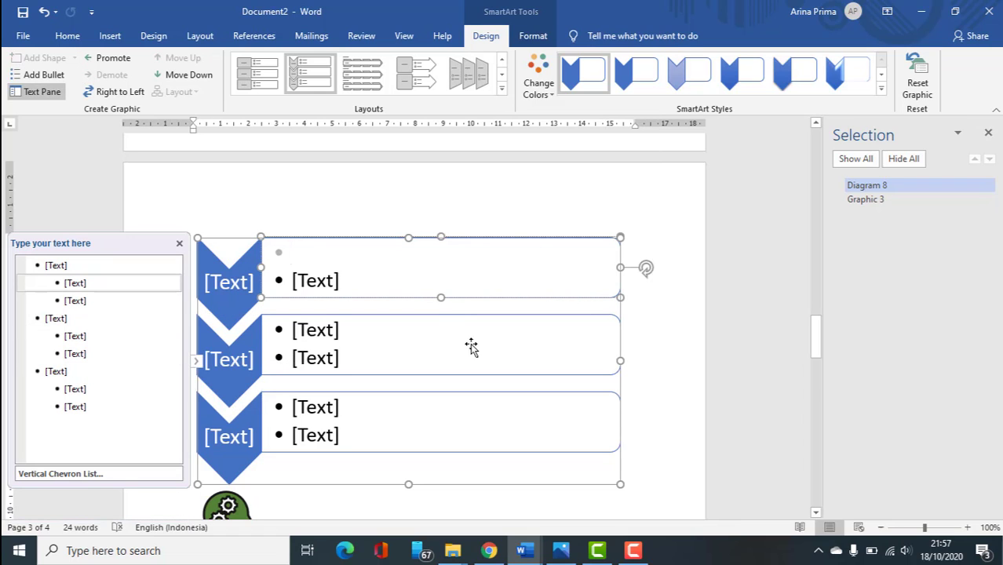
pyautogui.click(360, 369)
pyautogui.scroll(-3, 252, 349)
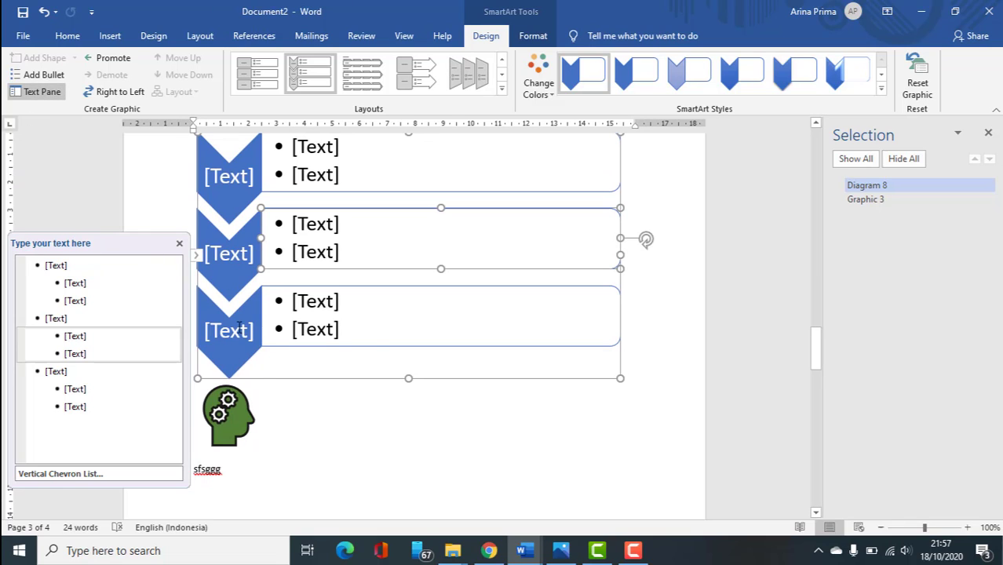
pyautogui.click(239, 328)
pyautogui.click(378, 319)
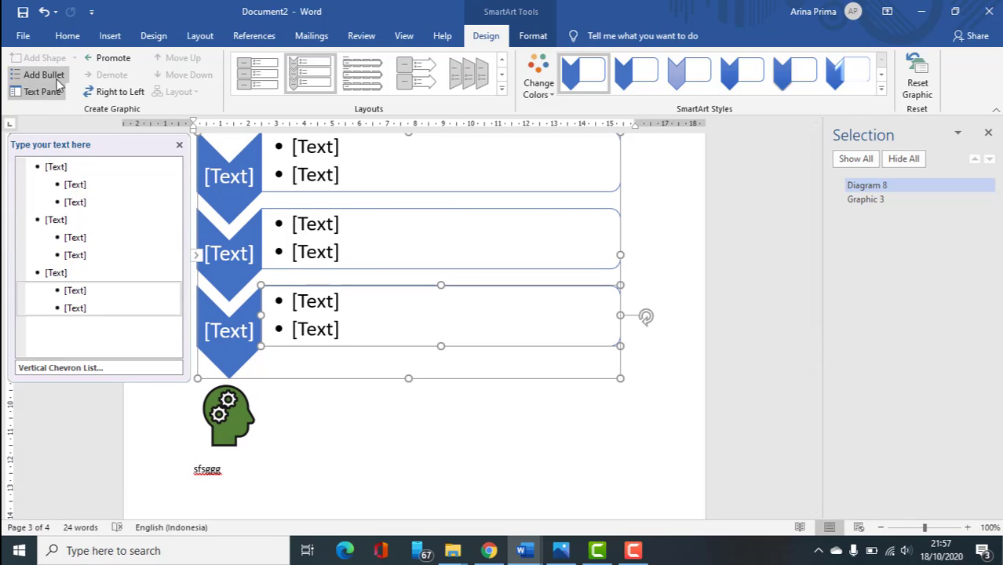
# Step: Add a new shape before the last chevron of the SmartArt graphic
pyautogui.click(228, 330)
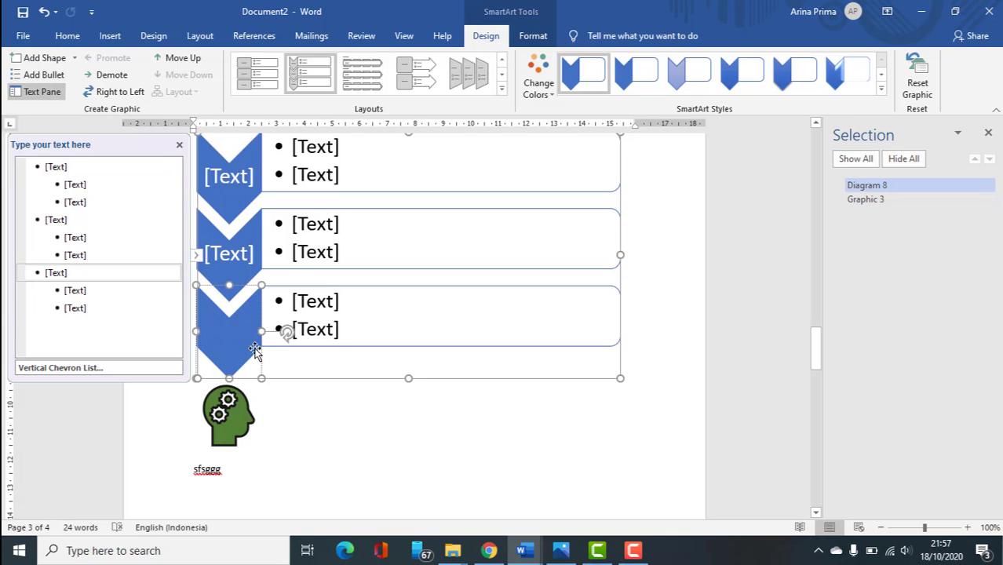
pyautogui.click(74, 58)
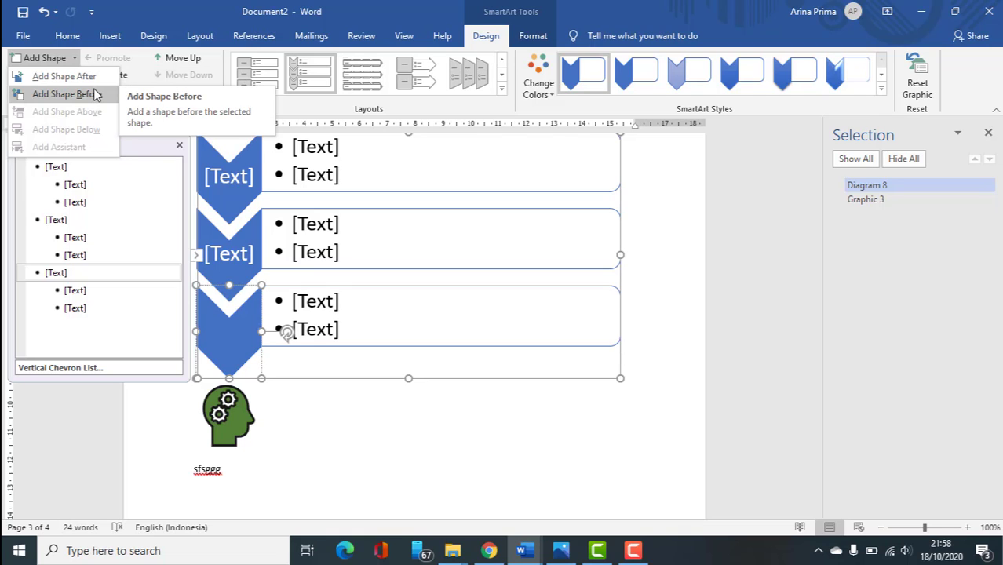
pyautogui.click(64, 94)
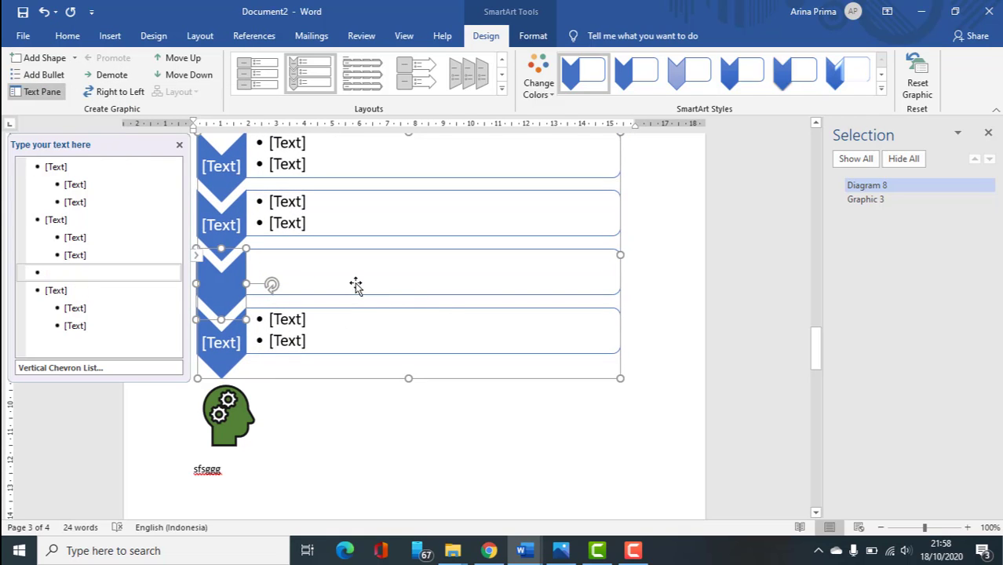
# Step: Recolor the chevron list with the third Colorful variation, running from grey through gold and orange to red
pyautogui.click(218, 174)
pyautogui.click(284, 163)
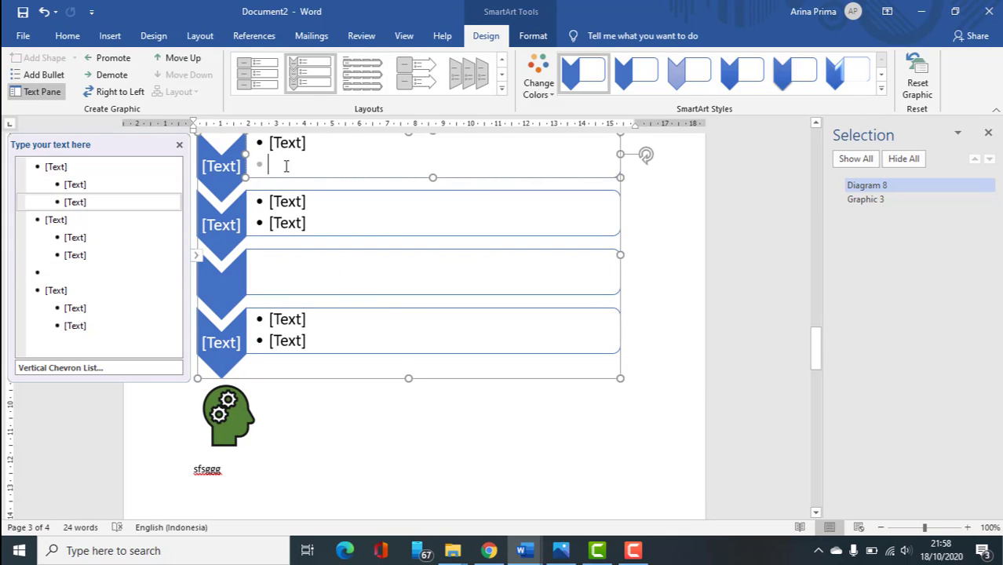
pyautogui.click(284, 163)
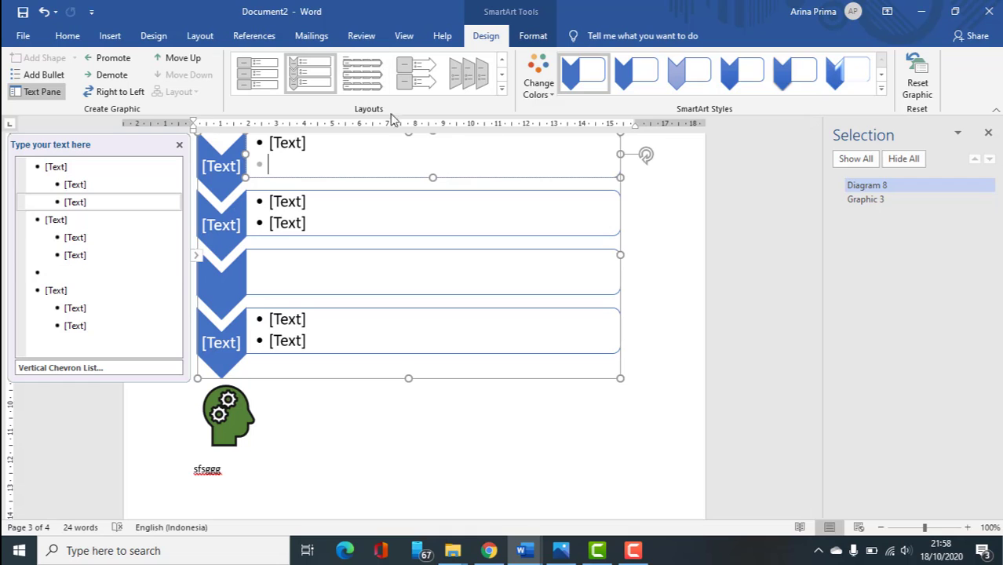
pyautogui.scroll(1, 649, 168)
pyautogui.click(539, 85)
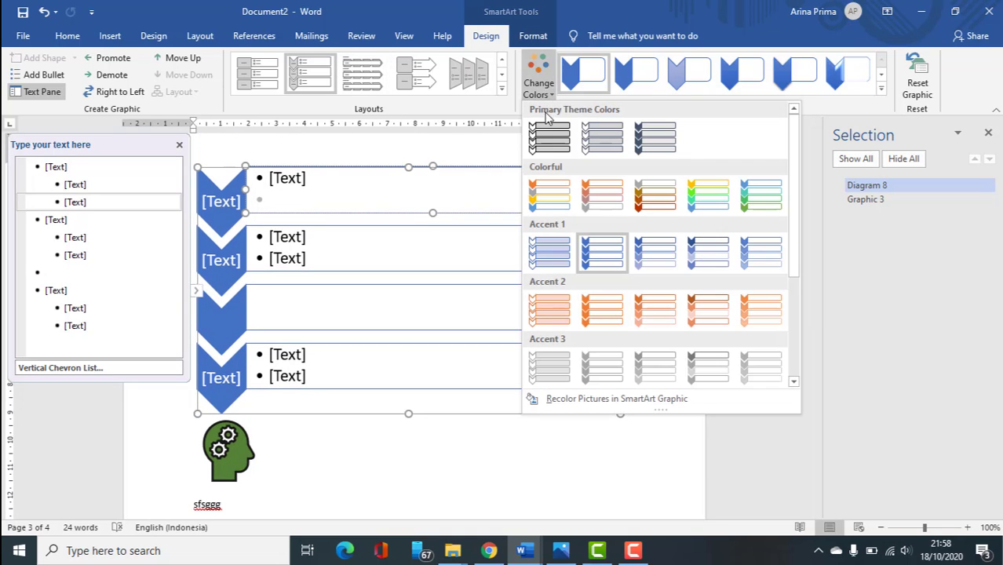
pyautogui.click(667, 208)
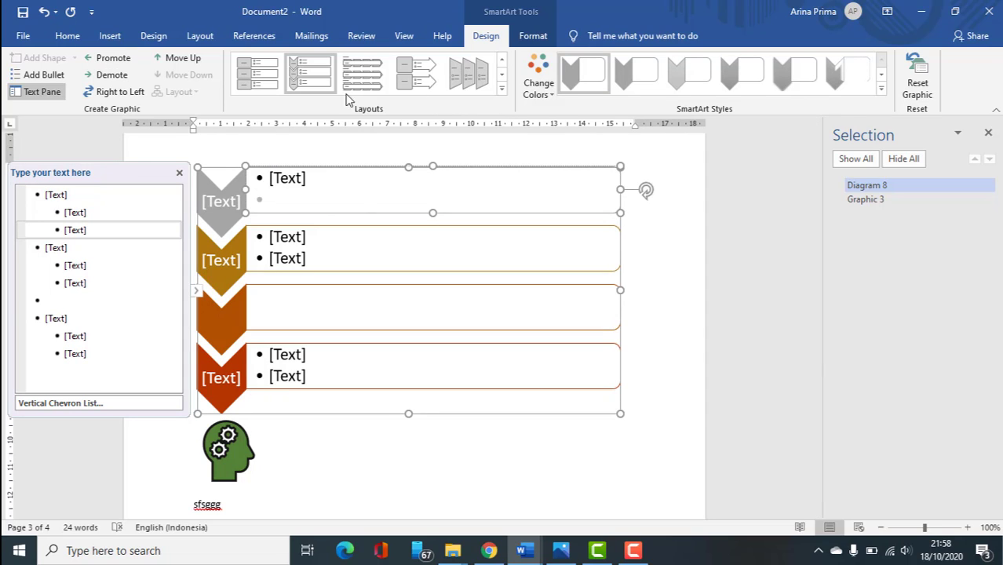
# Step: Flip the chevron list to a right-to-left layout and switch it back to left-to-right
pyautogui.click(120, 92)
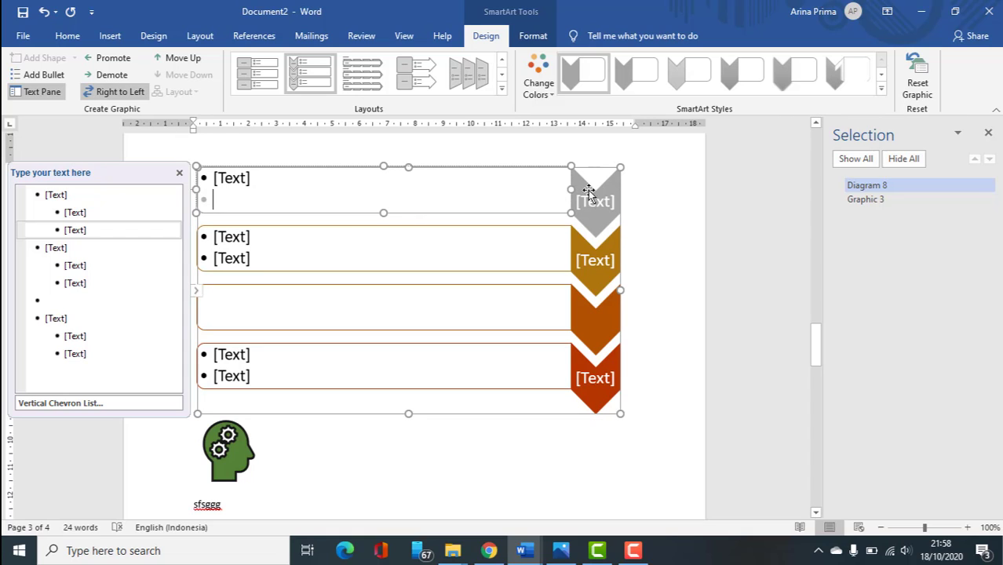
pyautogui.click(133, 92)
pyautogui.click(137, 94)
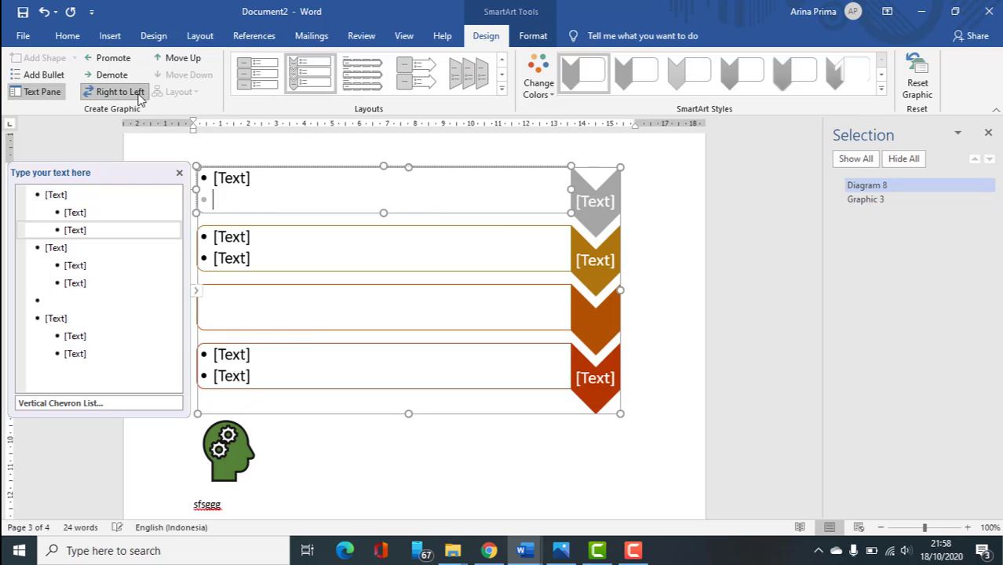
pyautogui.click(139, 94)
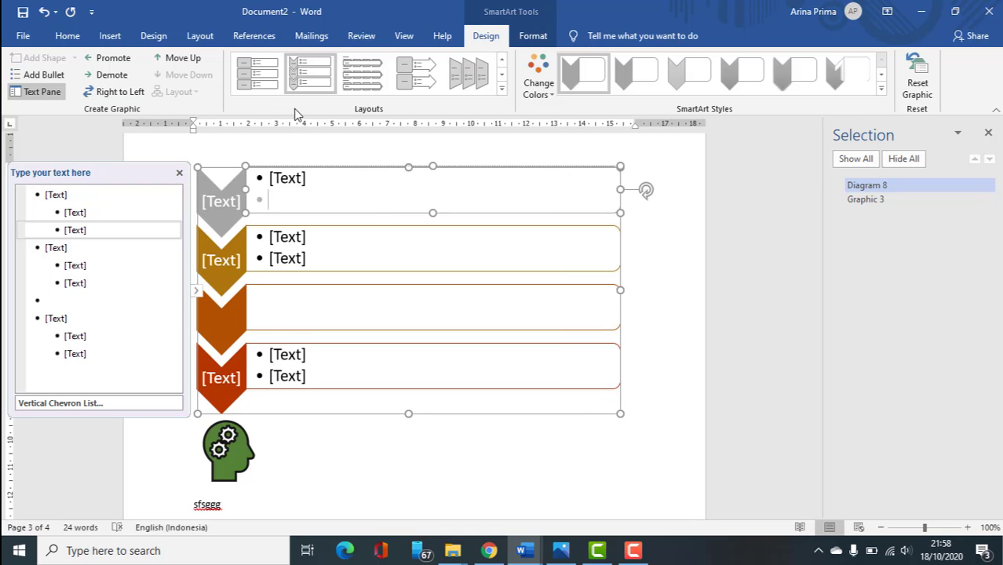
pyautogui.scroll(3, 213, 148)
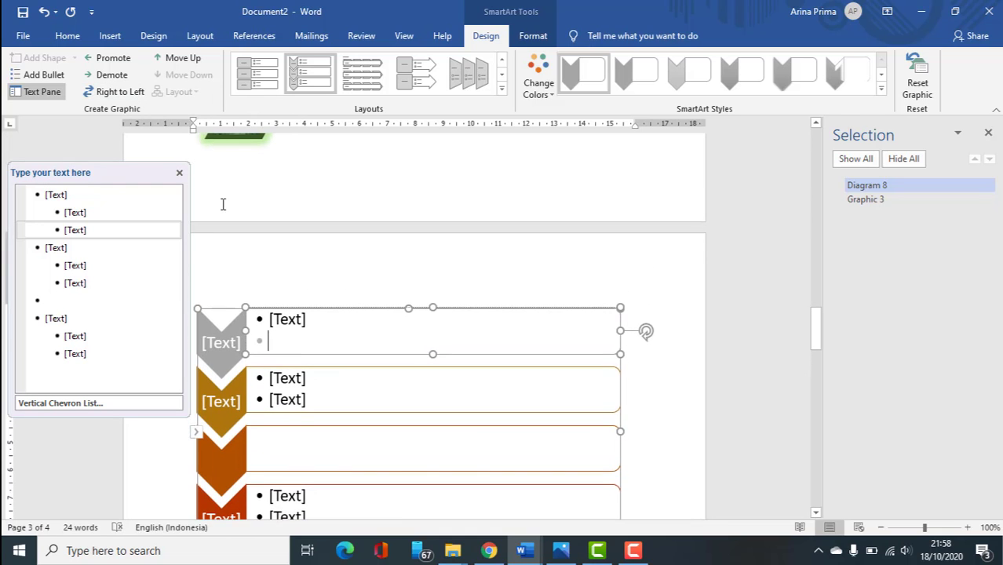
# Step: Replace the vertical chevron list with the Gear SmartArt graphic from the Process category
pyautogui.scroll(5, 223, 204)
pyautogui.scroll(-10, 313, 188)
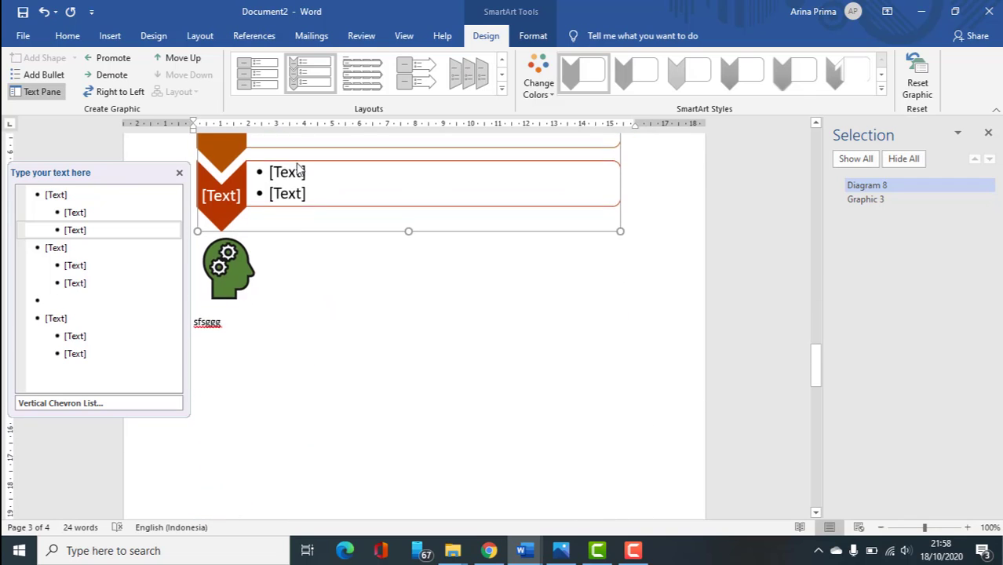
pyautogui.scroll(-1, 298, 167)
pyautogui.click(110, 36)
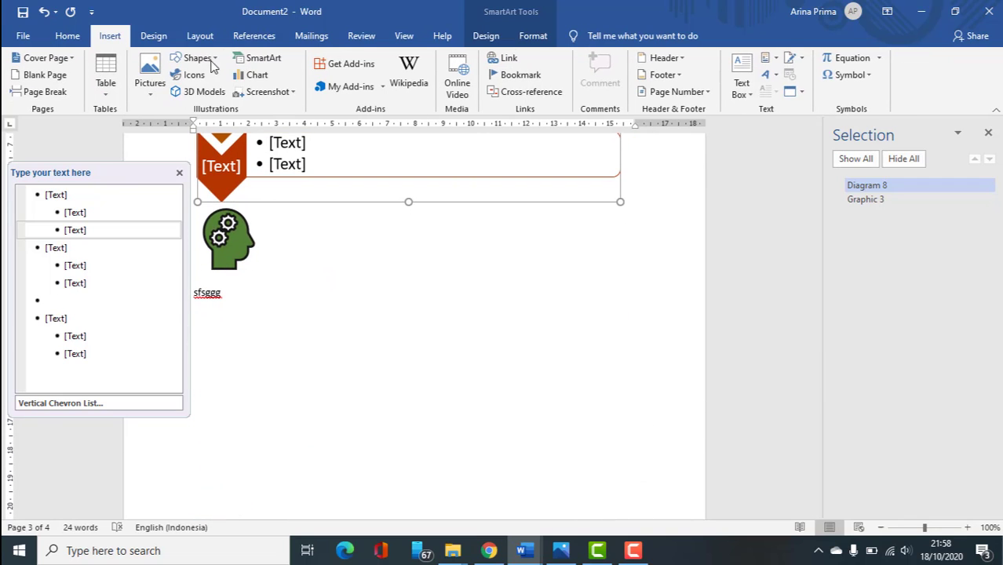
pyautogui.click(209, 63)
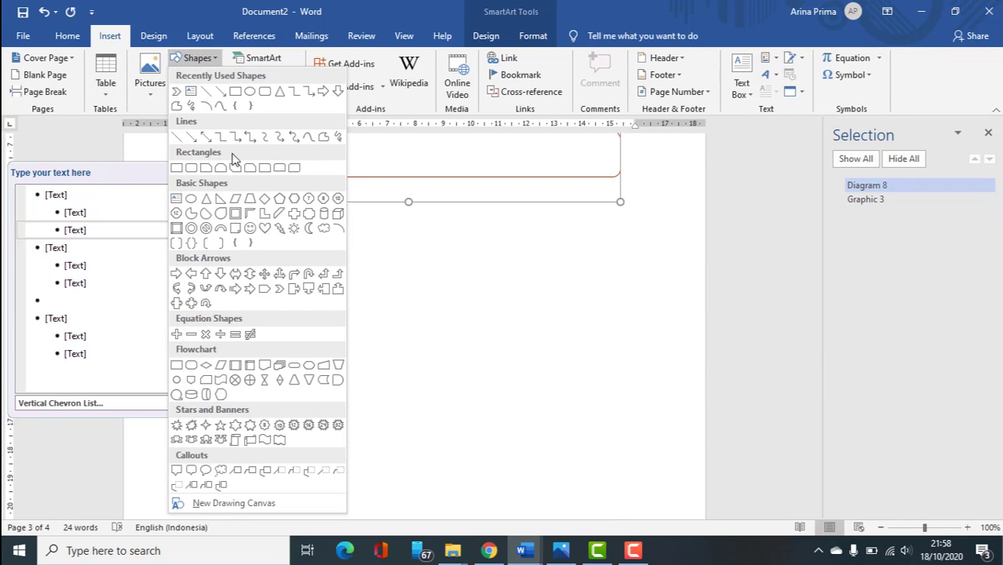
pyautogui.click(263, 61)
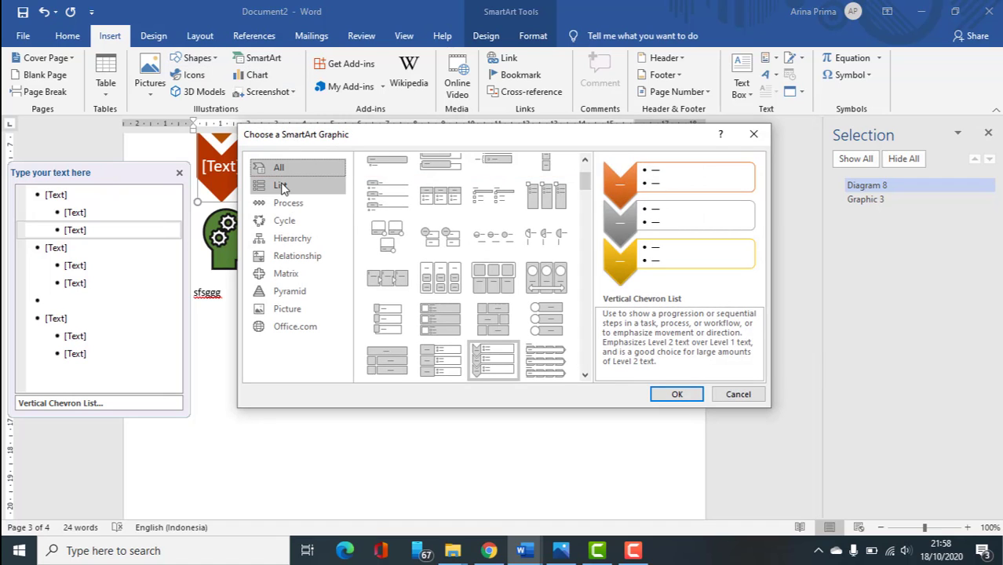
pyautogui.click(281, 186)
pyautogui.click(295, 203)
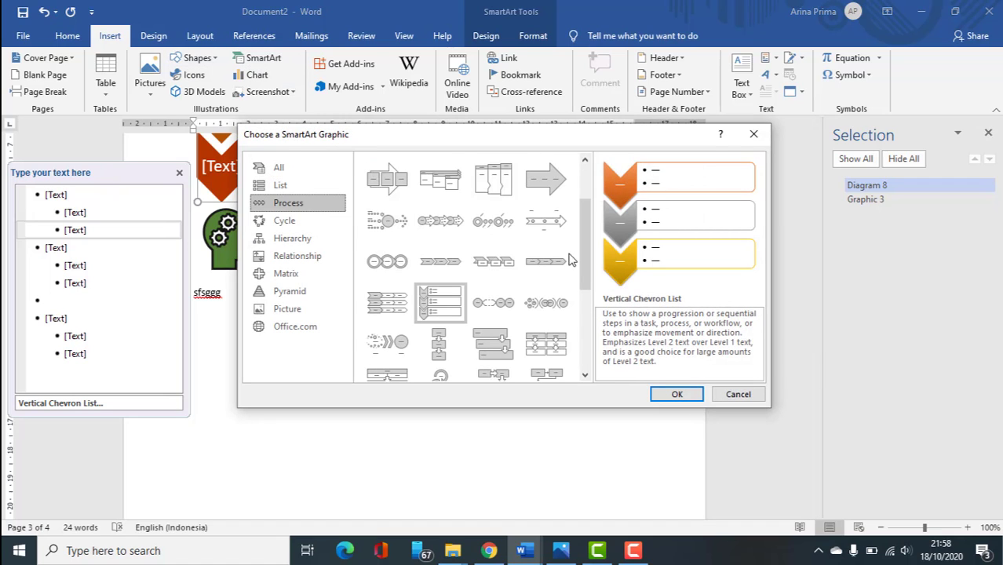
pyautogui.scroll(-3, 439, 286)
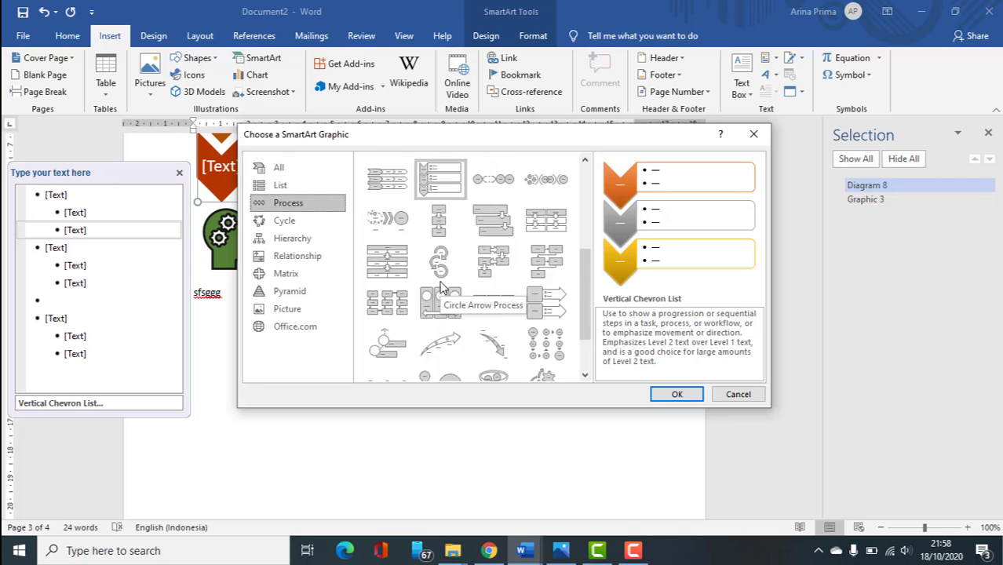
pyautogui.scroll(-2, 441, 289)
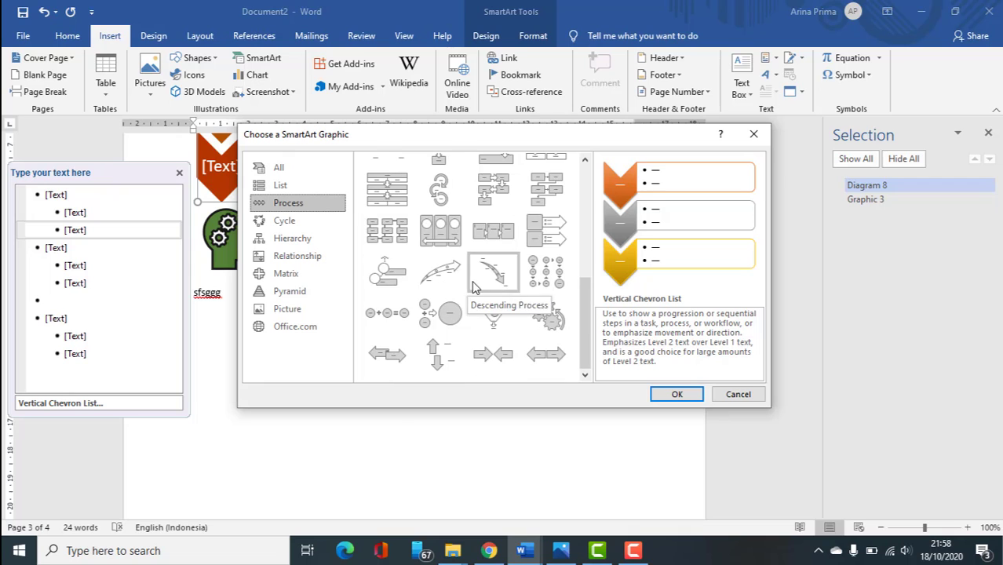
pyautogui.click(542, 328)
pyautogui.click(666, 396)
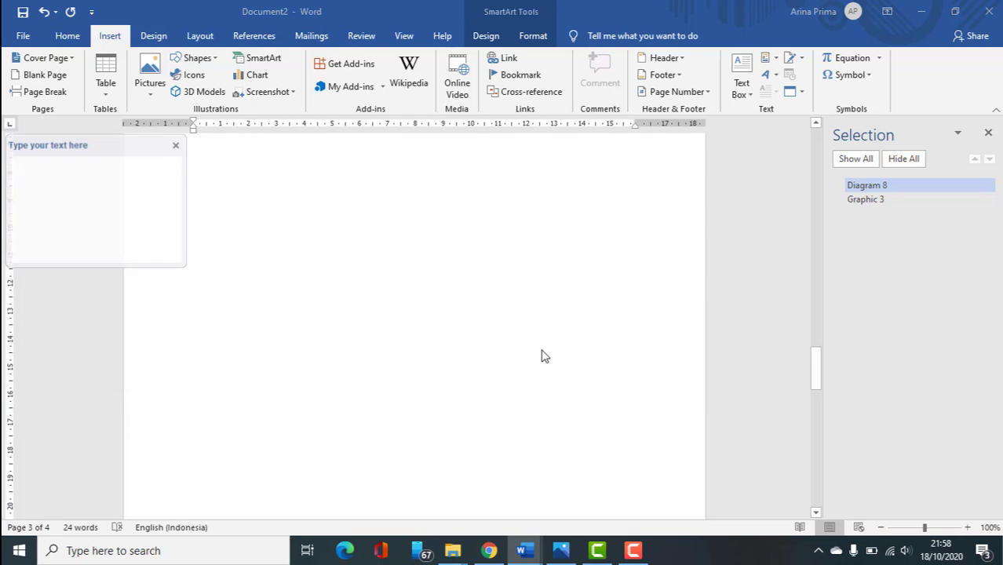
pyautogui.scroll(-1, 379, 236)
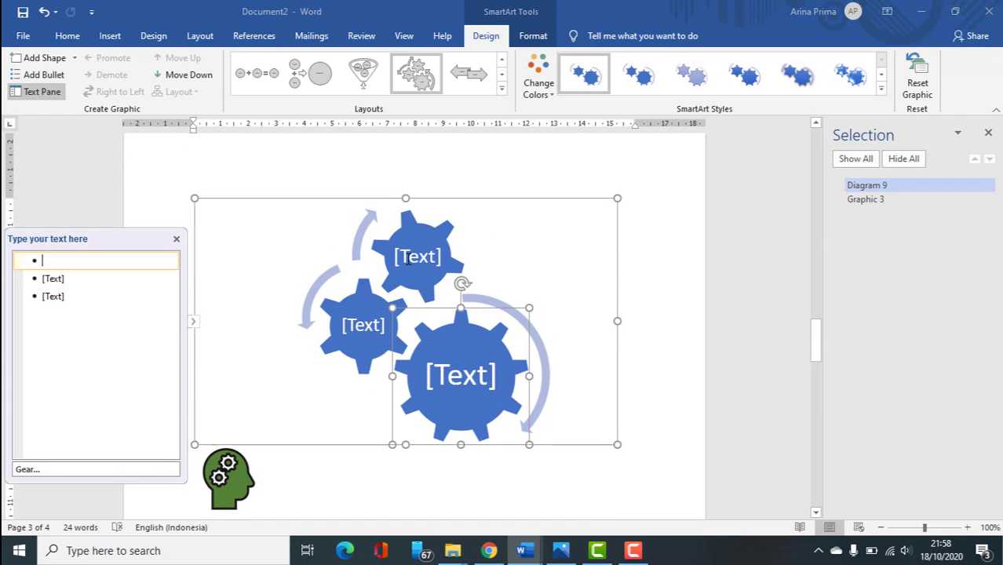
# Step: Examine the text placeholders of the three gears and the shape fill, shape outline and text fill options for them
pyautogui.click(478, 373)
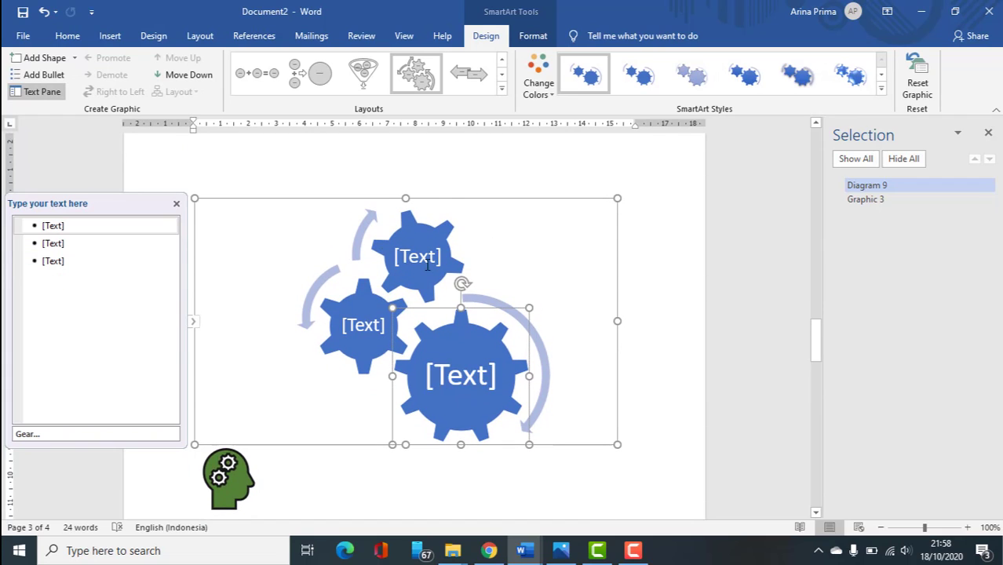
pyautogui.click(425, 264)
pyautogui.click(350, 325)
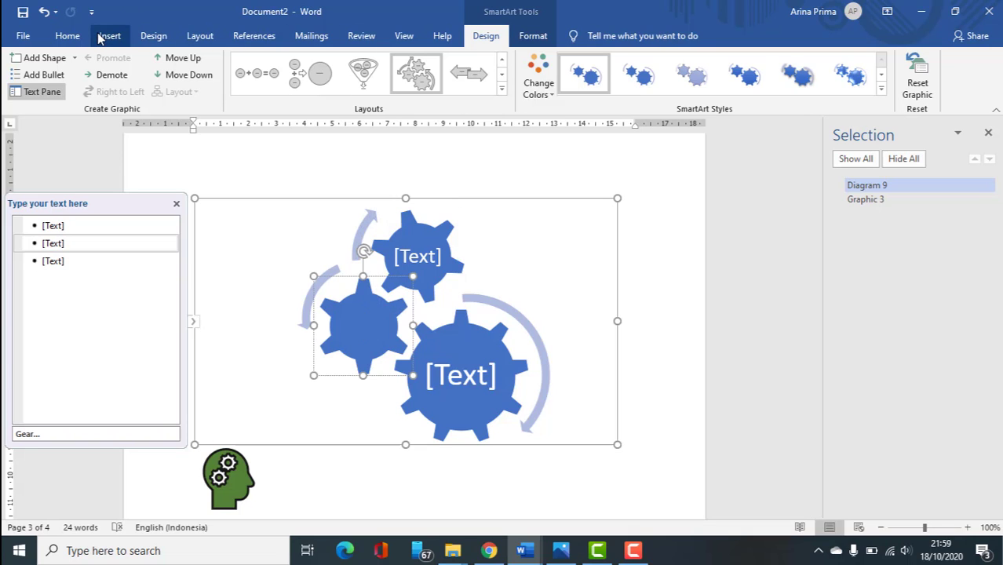
pyautogui.click(533, 37)
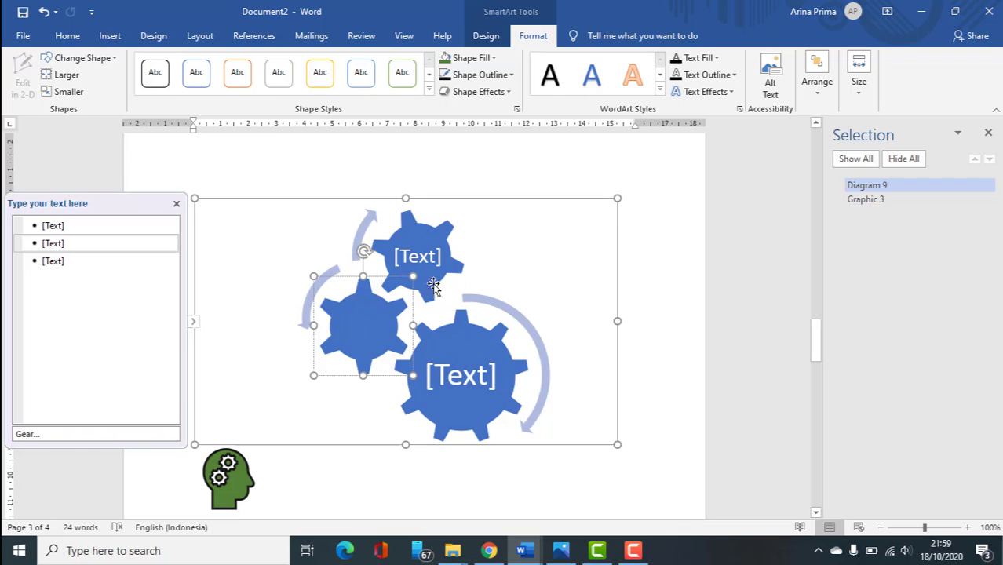
pyautogui.click(472, 59)
pyautogui.click(486, 60)
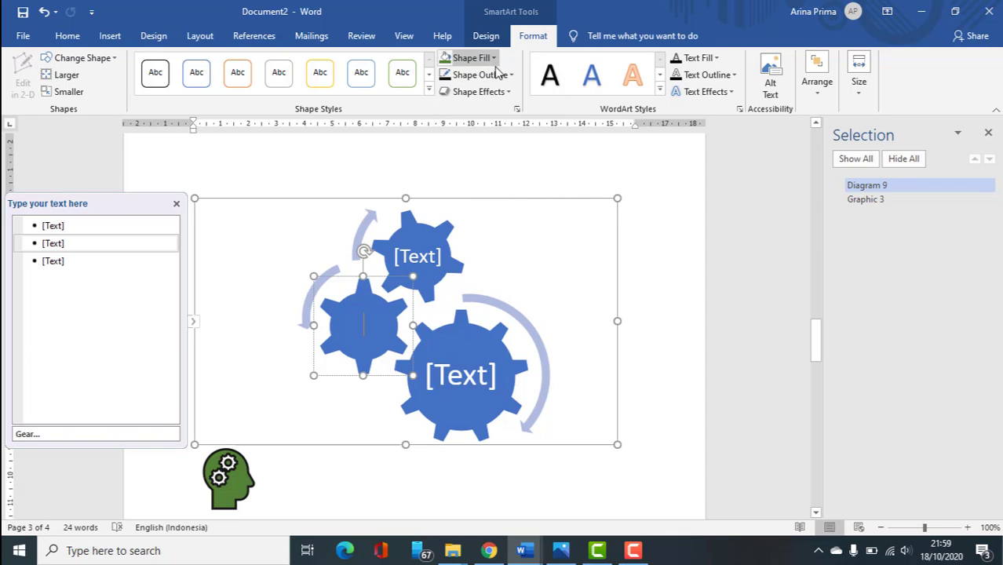
pyautogui.click(510, 75)
pyautogui.click(677, 111)
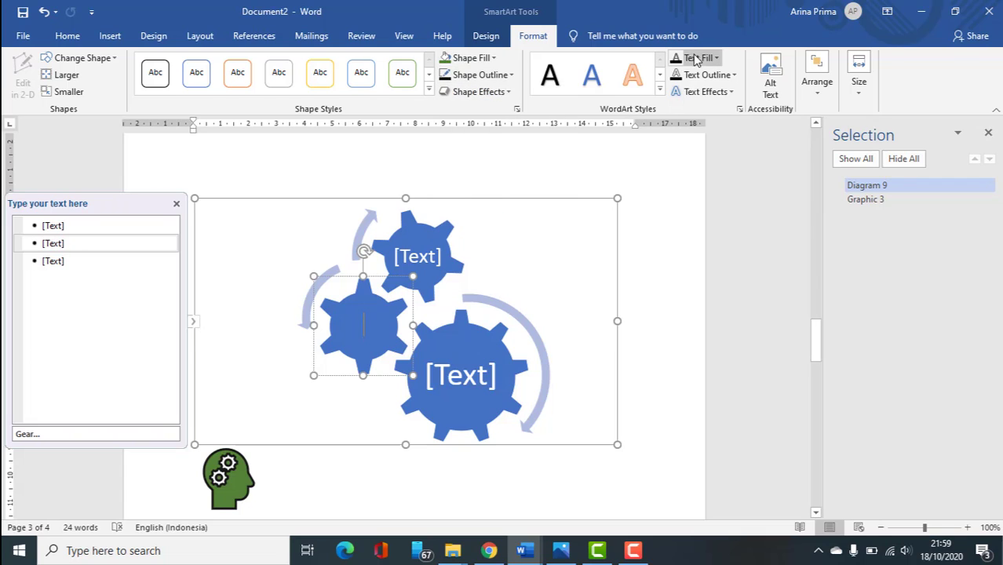
pyautogui.click(705, 61)
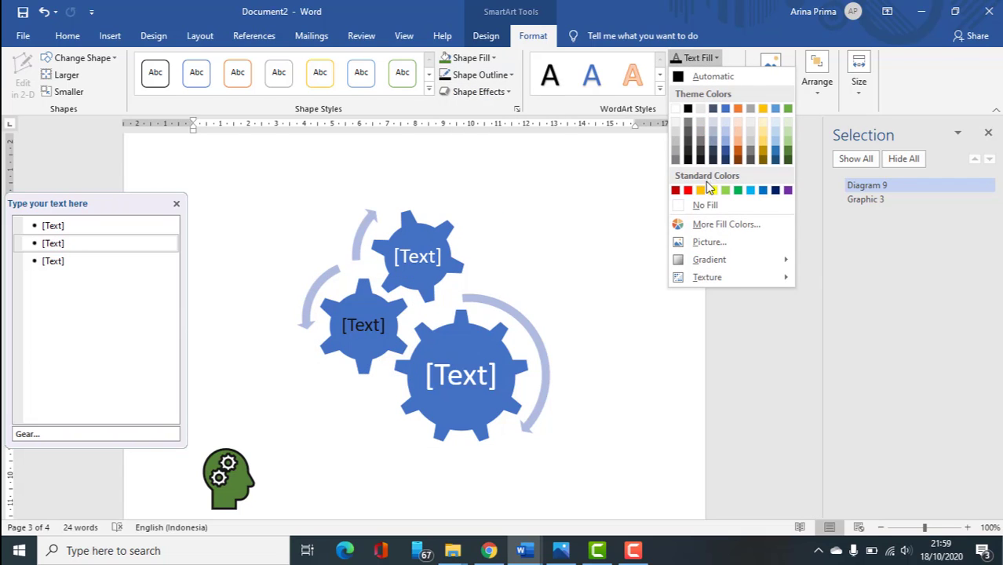
pyautogui.click(704, 205)
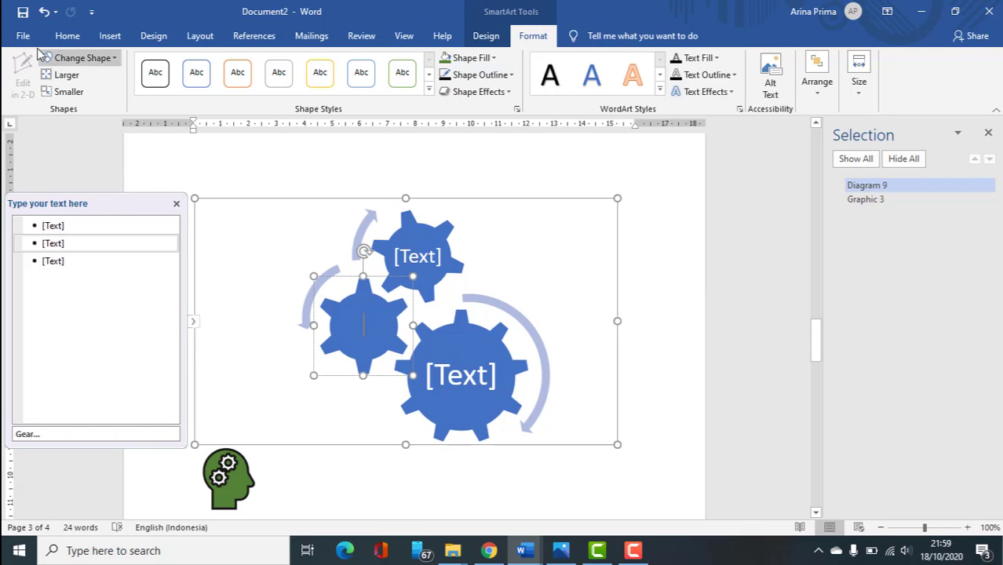
# Step: Add blank lines between the gear graphic and the head icon and below the "sfsggg" text
pyautogui.click(117, 41)
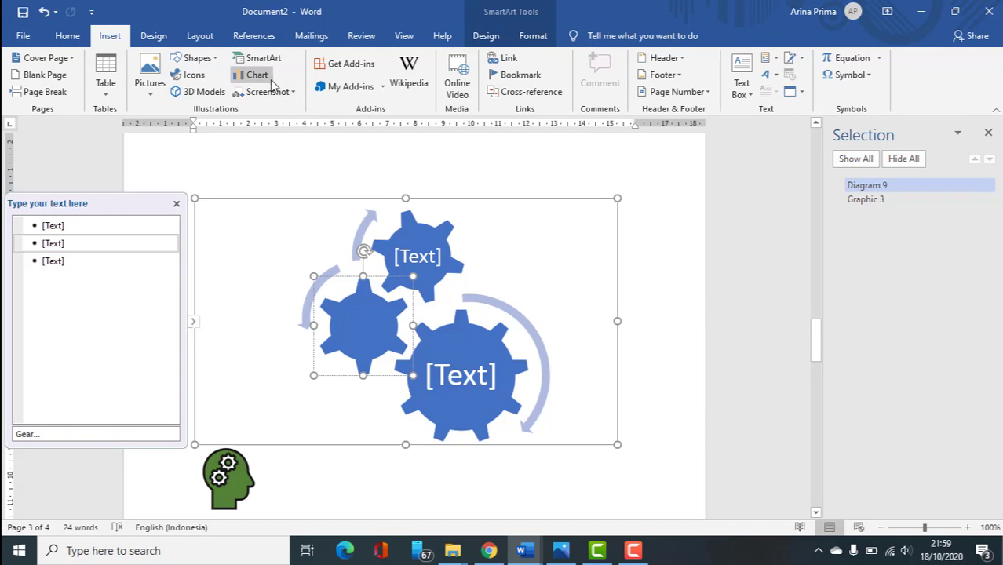
pyautogui.scroll(-1, 555, 308)
pyautogui.scroll(-2, 555, 308)
pyautogui.click(298, 359)
pyautogui.scroll(-2, 299, 360)
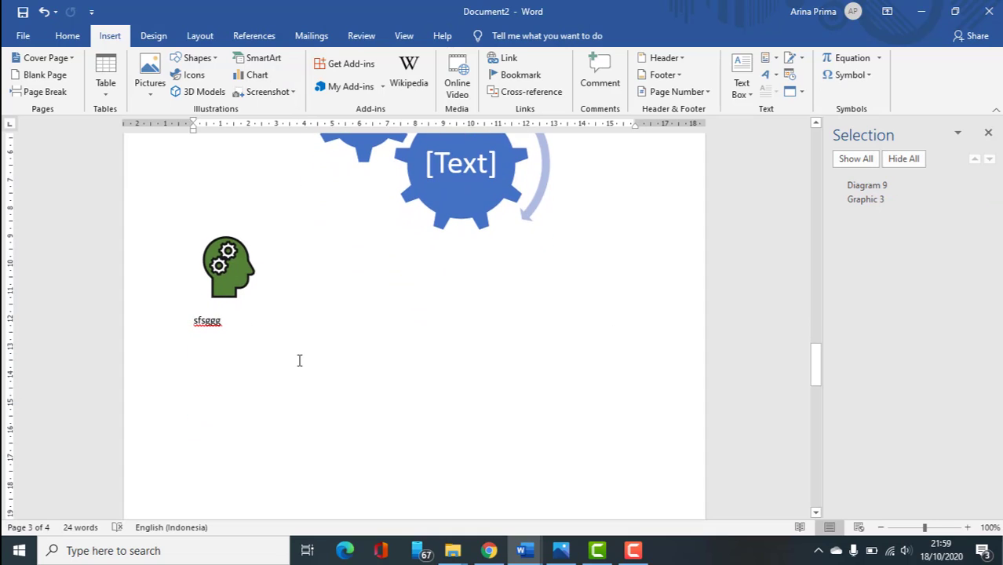
pyautogui.press('Return')
pyautogui.press('Return')
pyautogui.press('Return')
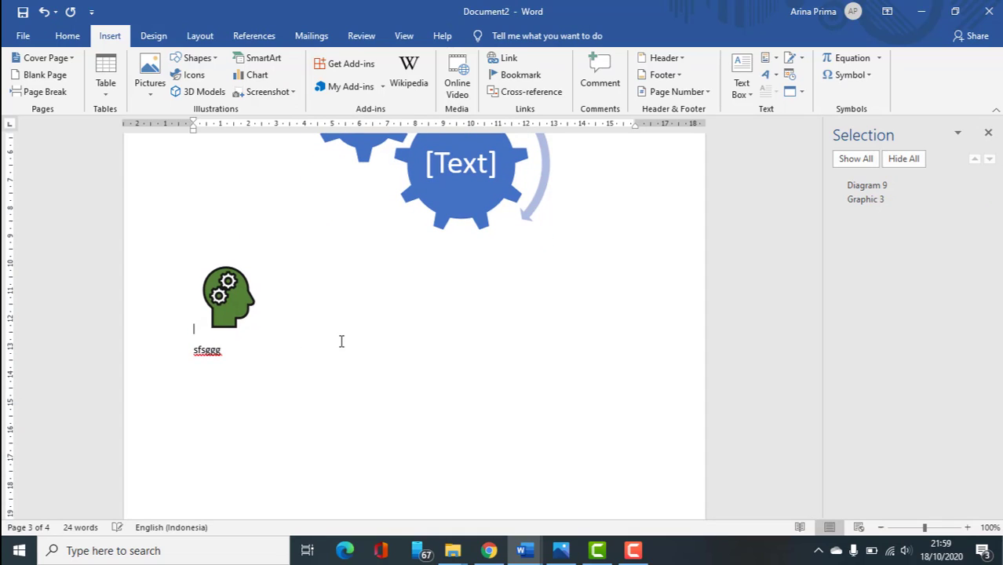
pyautogui.scroll(1, 341, 341)
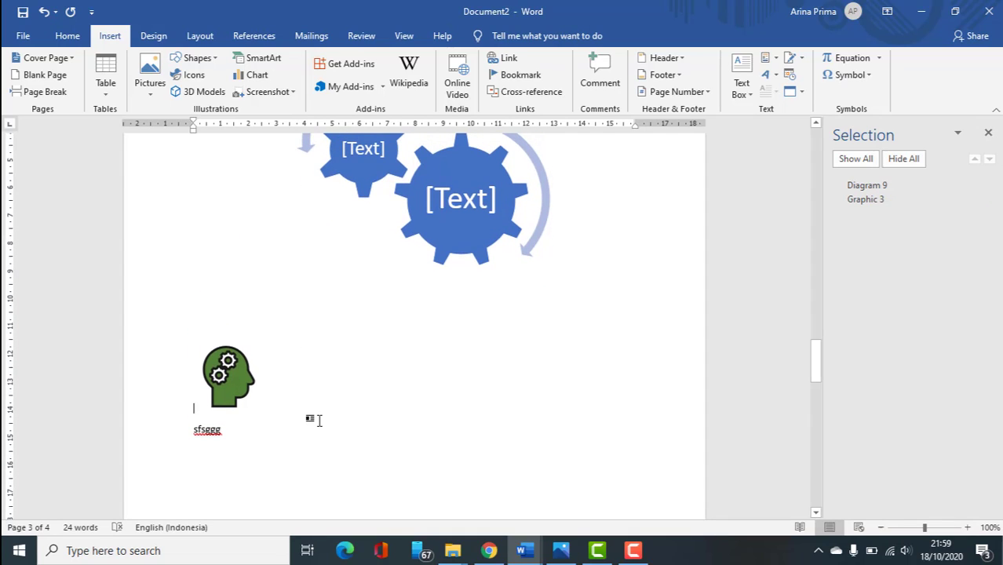
pyautogui.press('Return')
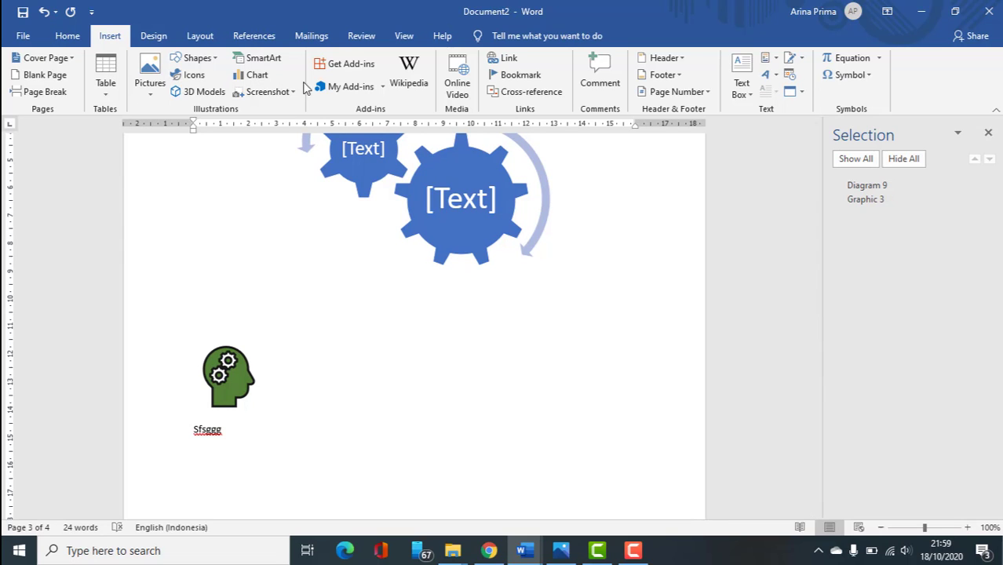
# Step: Preview the available chart types for insertion, including Line, Column, Pie, Bar, Area, Stock, Surface, Radar and Histogram
pyautogui.click(267, 82)
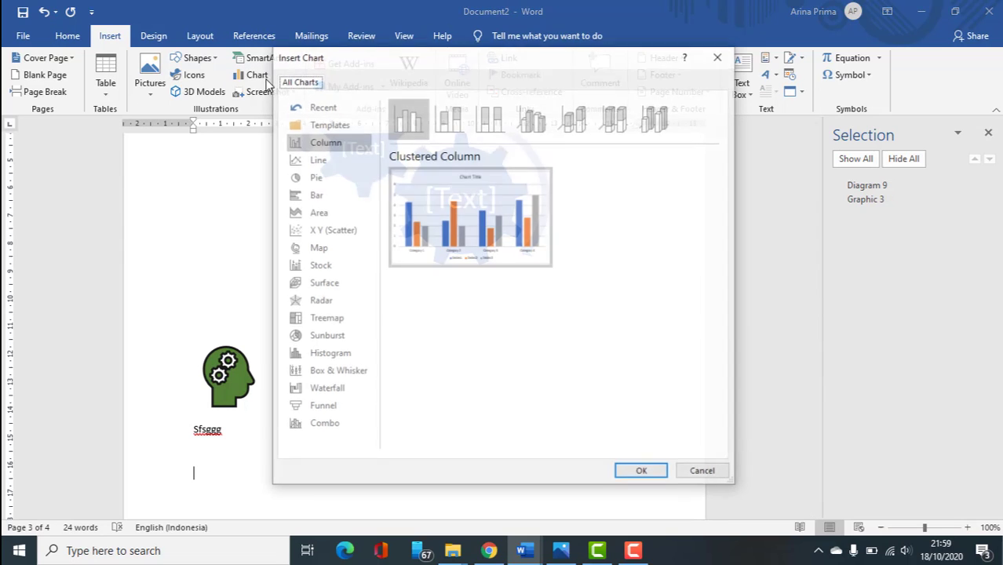
pyautogui.click(332, 160)
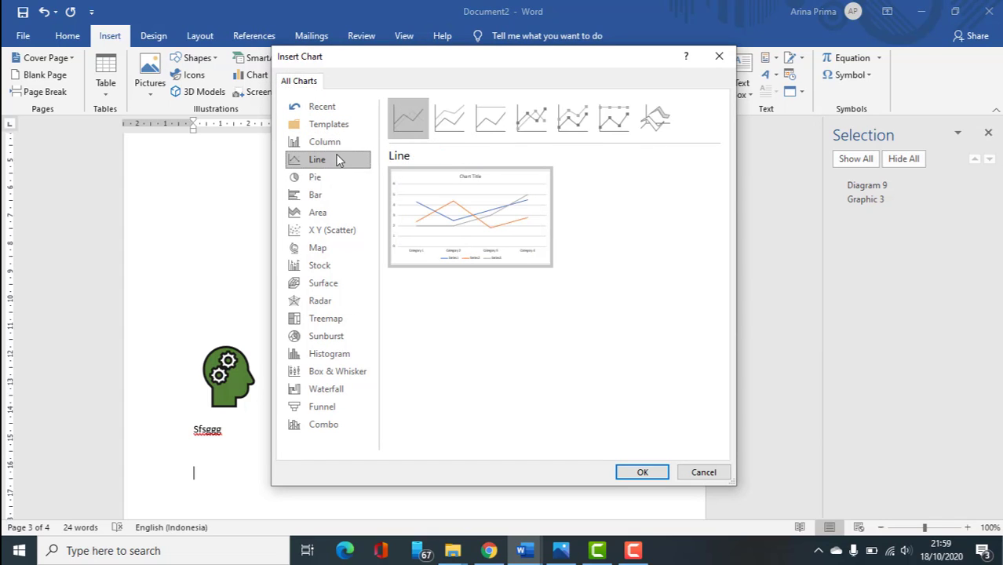
pyautogui.click(332, 143)
pyautogui.click(333, 159)
pyautogui.click(332, 177)
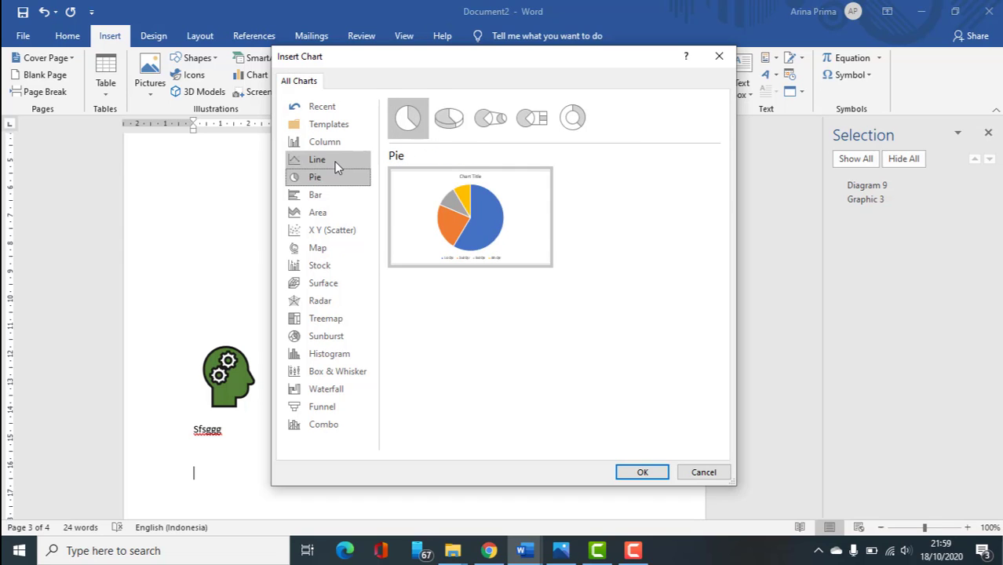
pyautogui.click(335, 166)
pyautogui.click(338, 177)
pyautogui.moveTo(467, 185)
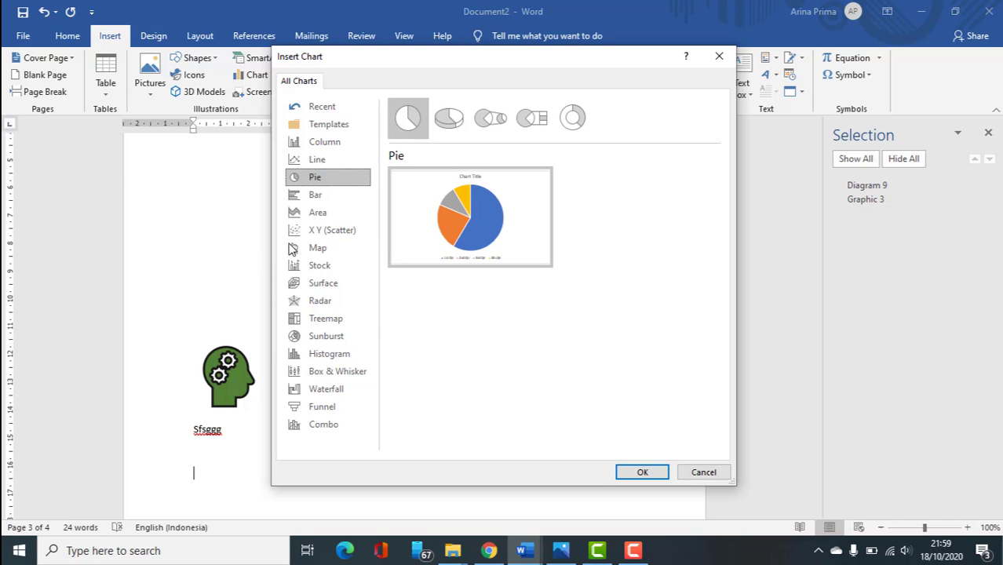
pyautogui.click(329, 194)
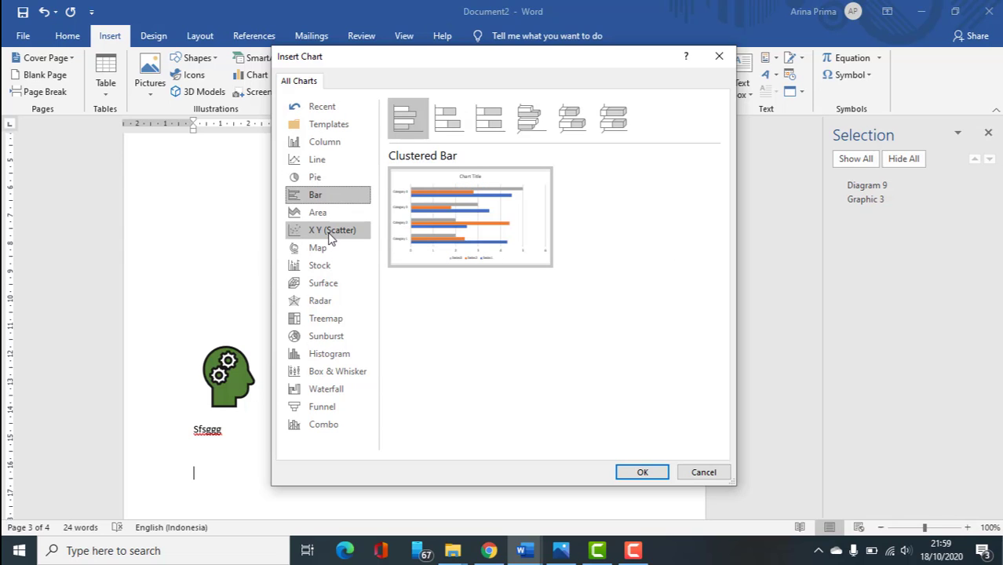
pyautogui.click(336, 216)
pyautogui.click(331, 267)
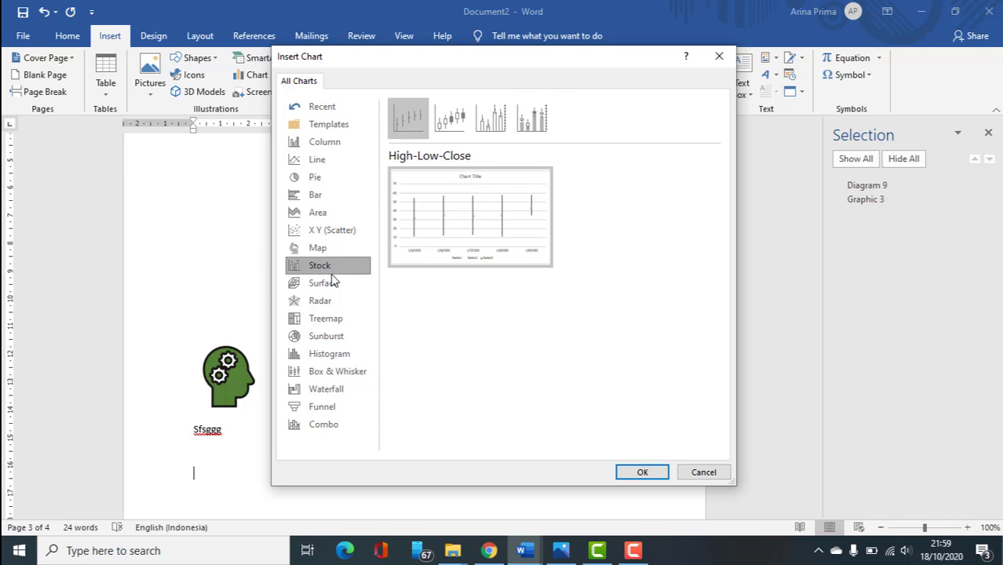
pyautogui.click(330, 284)
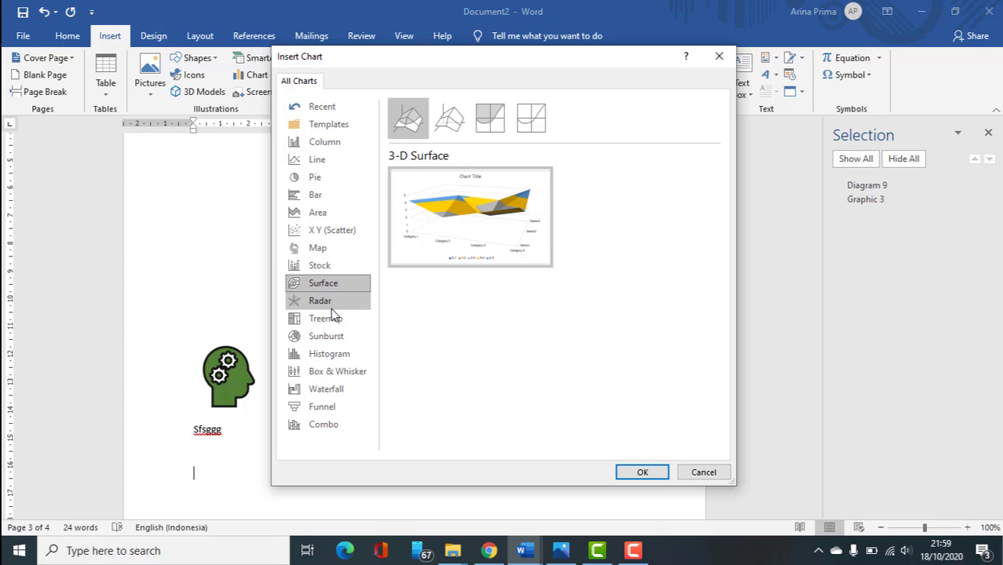
pyautogui.click(331, 307)
pyautogui.click(335, 355)
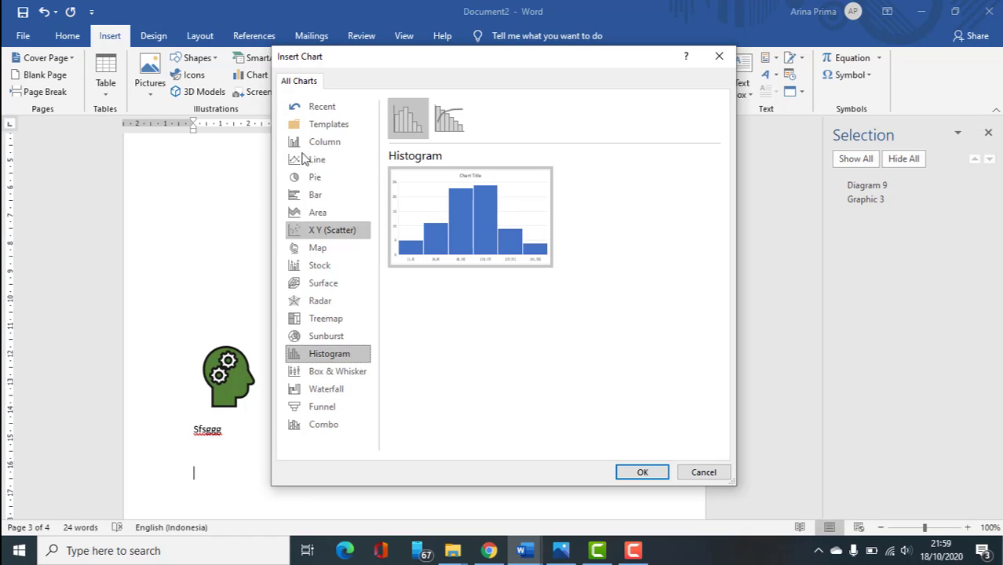
# Step: Insert a Clustered Column chart below the text and make its data sheet window taller to show more rows
pyautogui.click(306, 145)
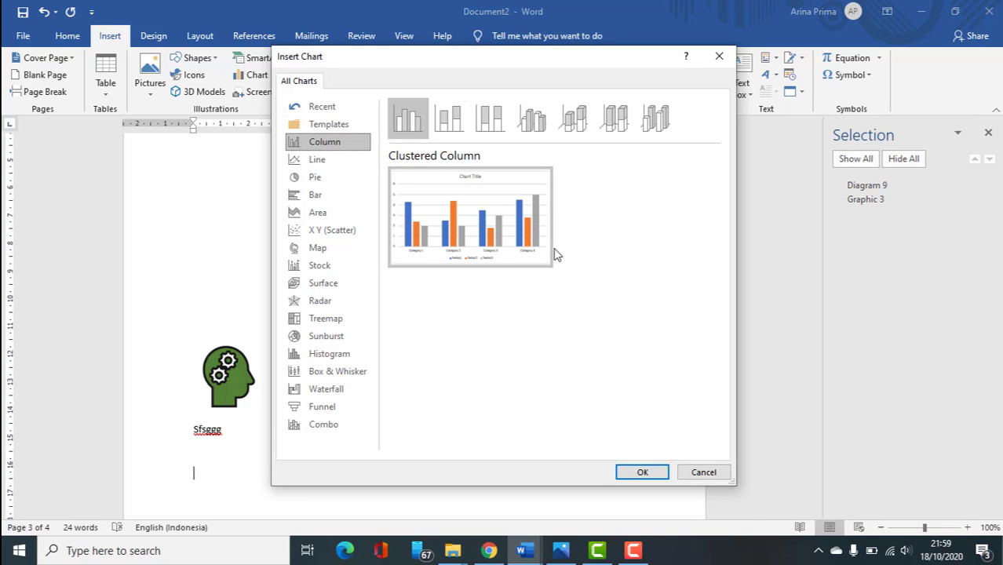
pyautogui.click(643, 471)
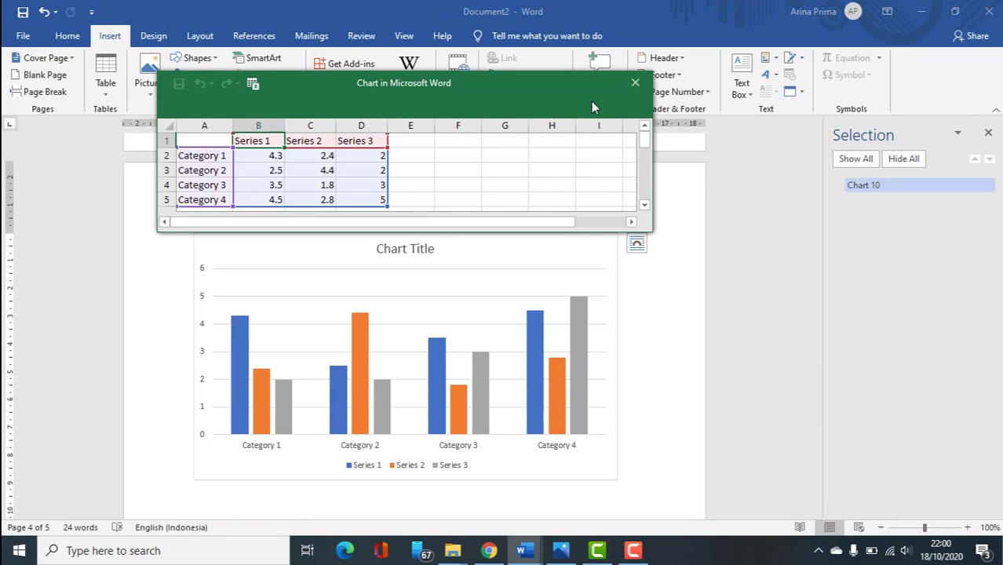
pyautogui.moveTo(244, 234); pyautogui.dragTo(174, 293)
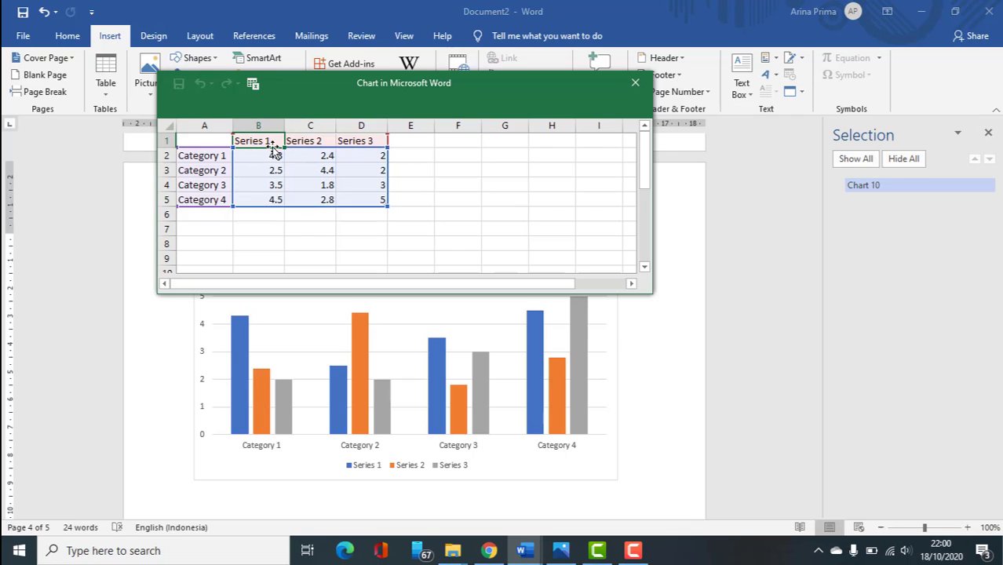
# Step: Rename Category 1 in cell A2 of the chart's data sheet as Brand A
pyautogui.click(206, 156)
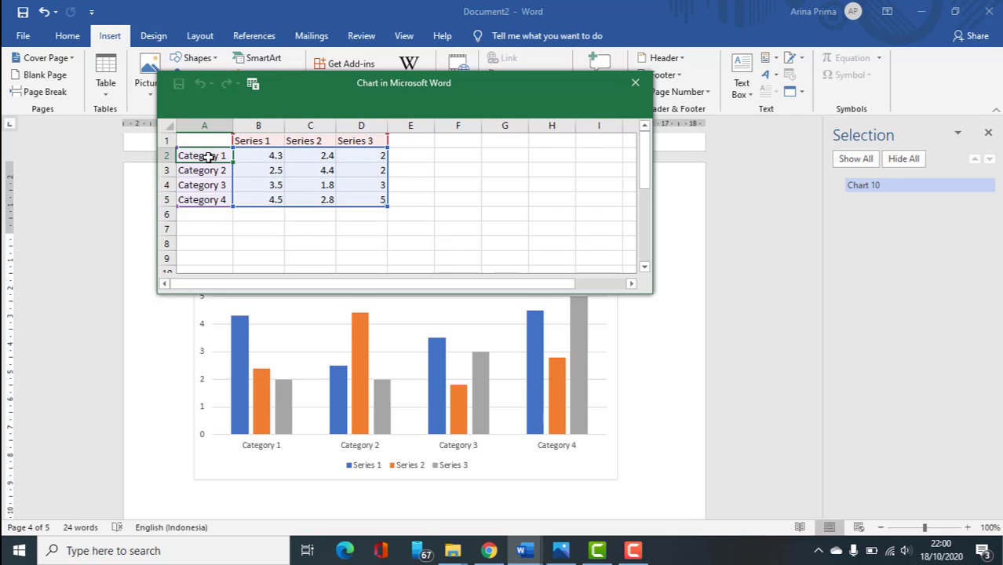
pyautogui.write('Brand A')
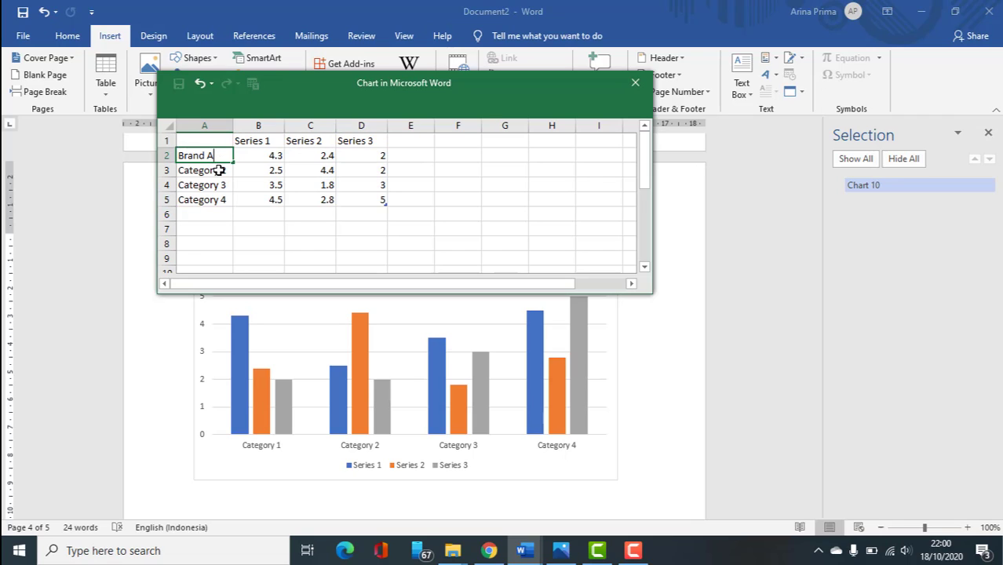
pyautogui.press('Return')
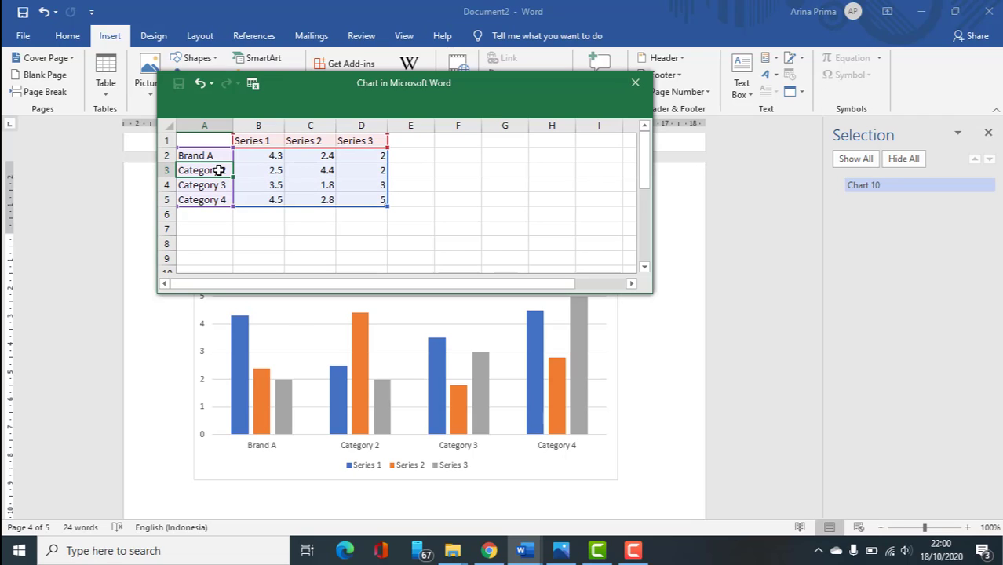
# Step: Re-enter Brand A in cell A2 of the chart's data sheet and rename the category in A3 as Brand B
pyautogui.write('Brand A')
pyautogui.press('Up')
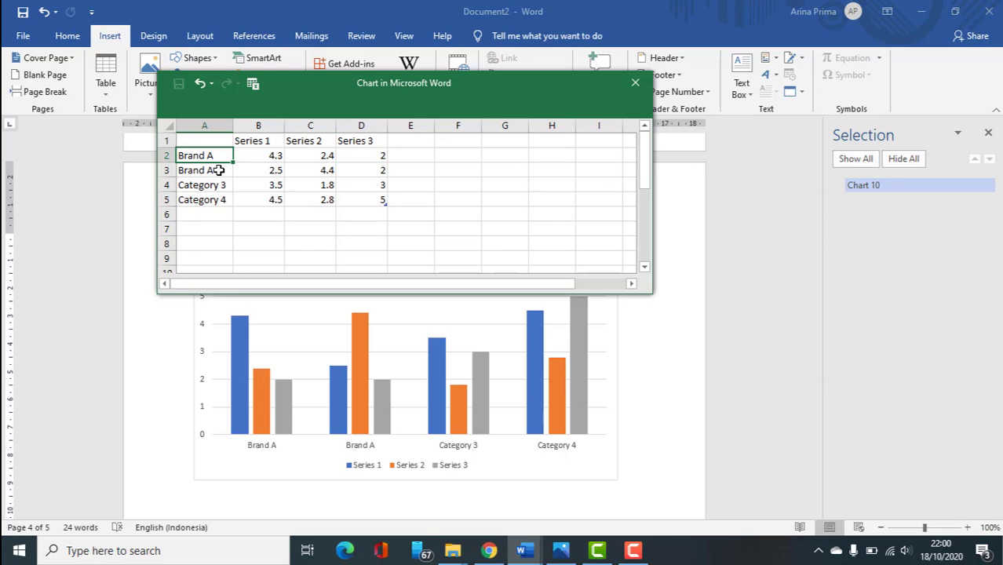
pyautogui.write('b')
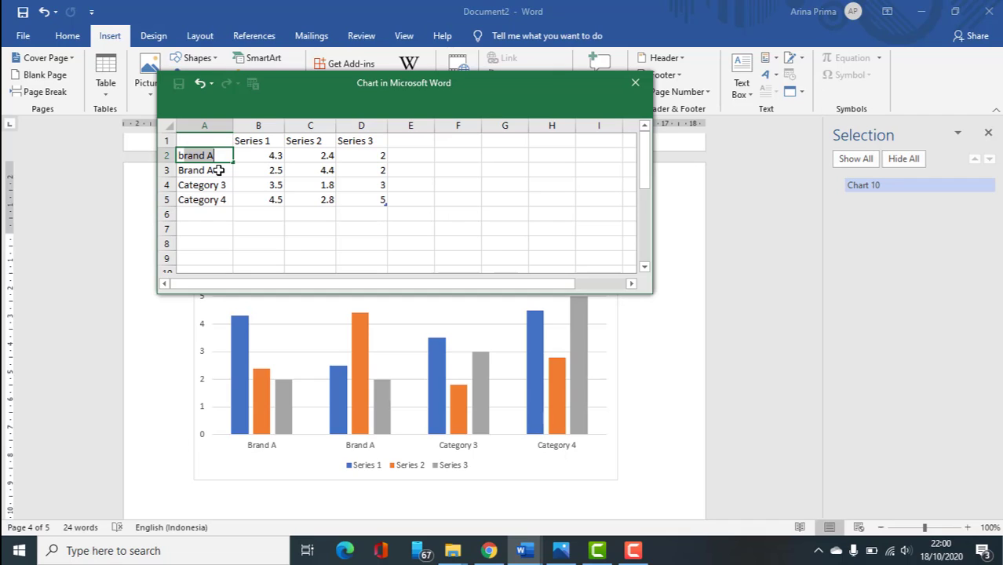
pyautogui.press('BackSpace')
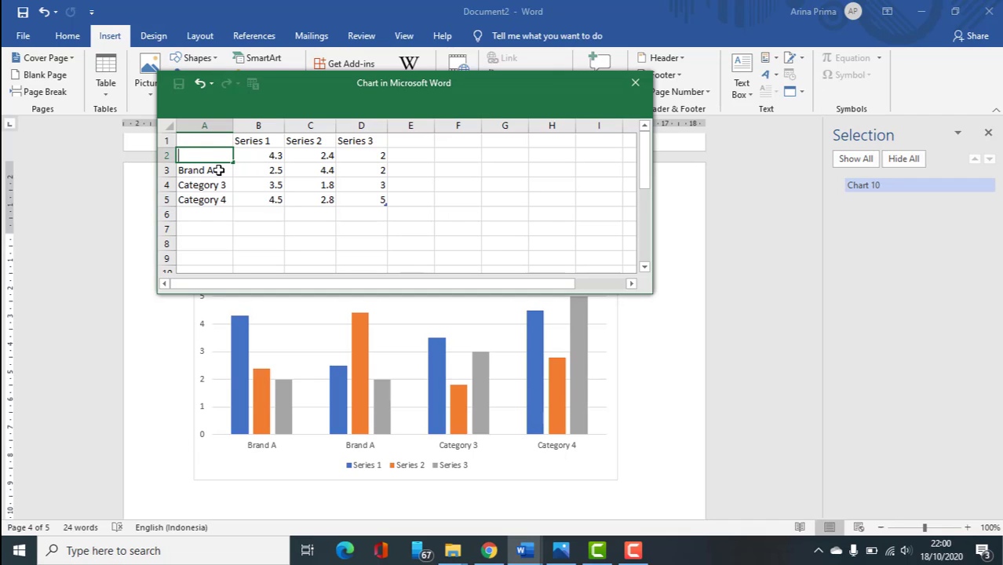
pyautogui.write('Brand A')
pyautogui.doubleClick(220, 170)
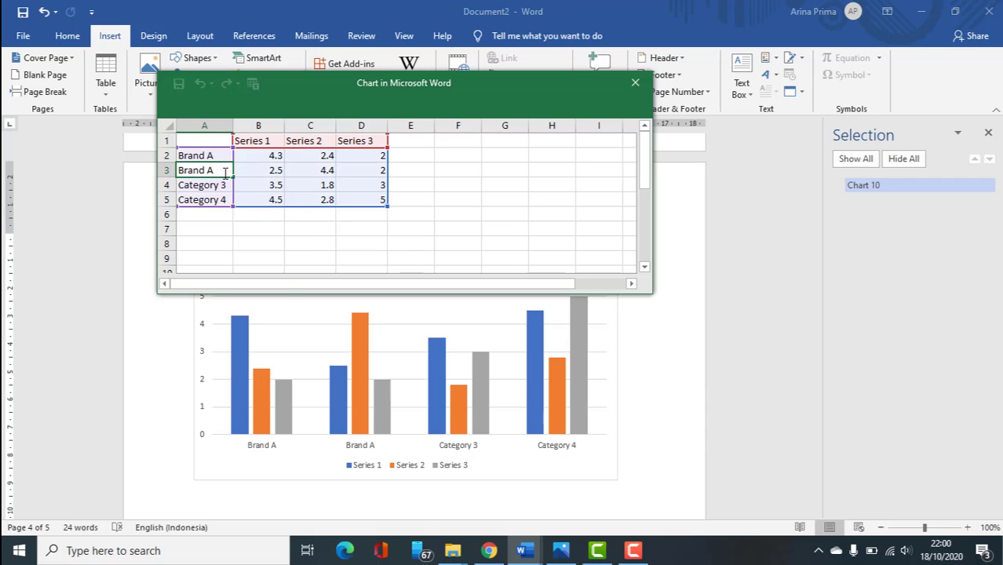
pyautogui.press('BackSpace')
pyautogui.write('B')
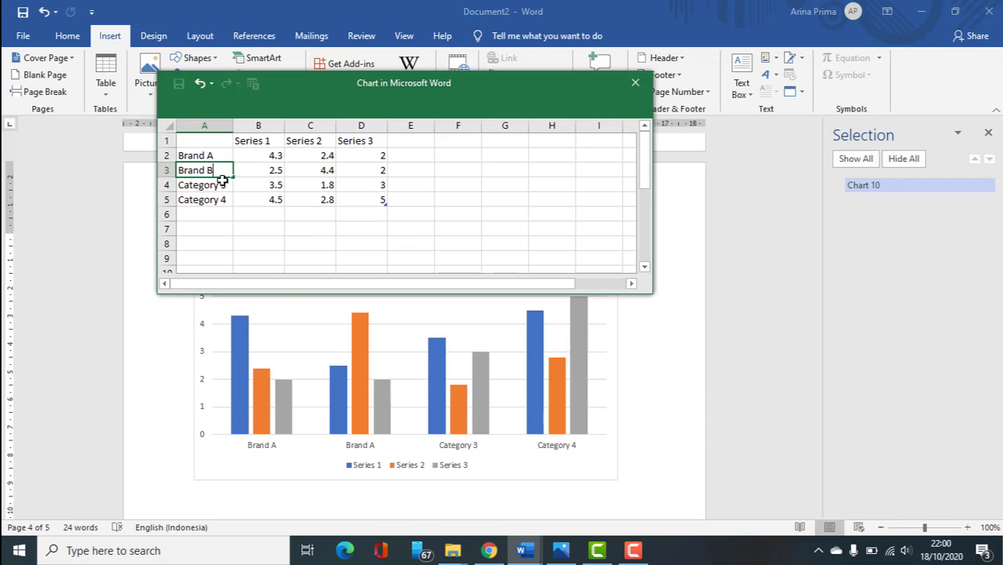
pyautogui.press('Return')
# Step: Rename the categories in cells A4 and A5 as Brand C and Brand D
pyautogui.write('Bra')
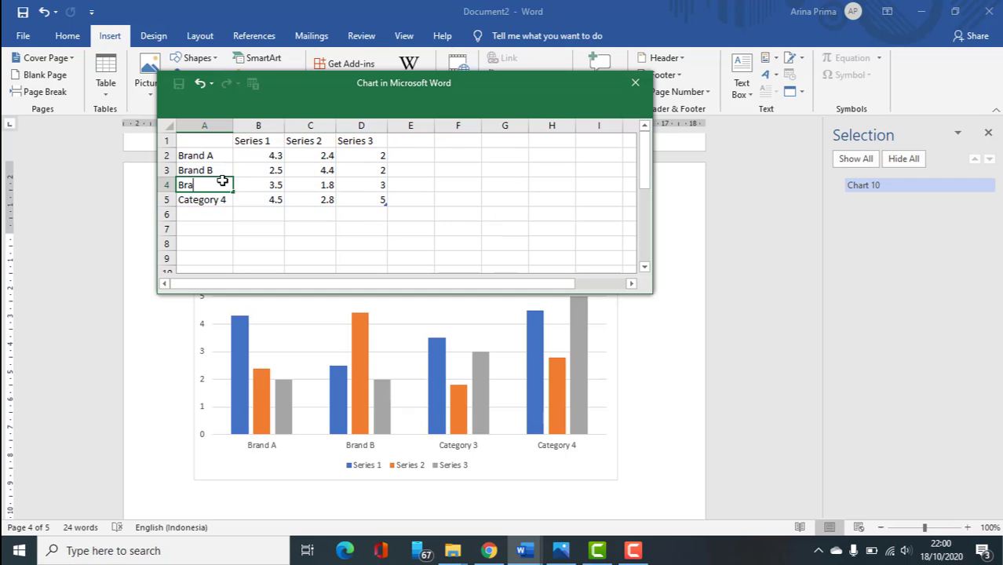
pyautogui.write('nf')
pyautogui.press('BackSpace')
pyautogui.write('d C')
pyautogui.press('Return')
pyautogui.write('B')
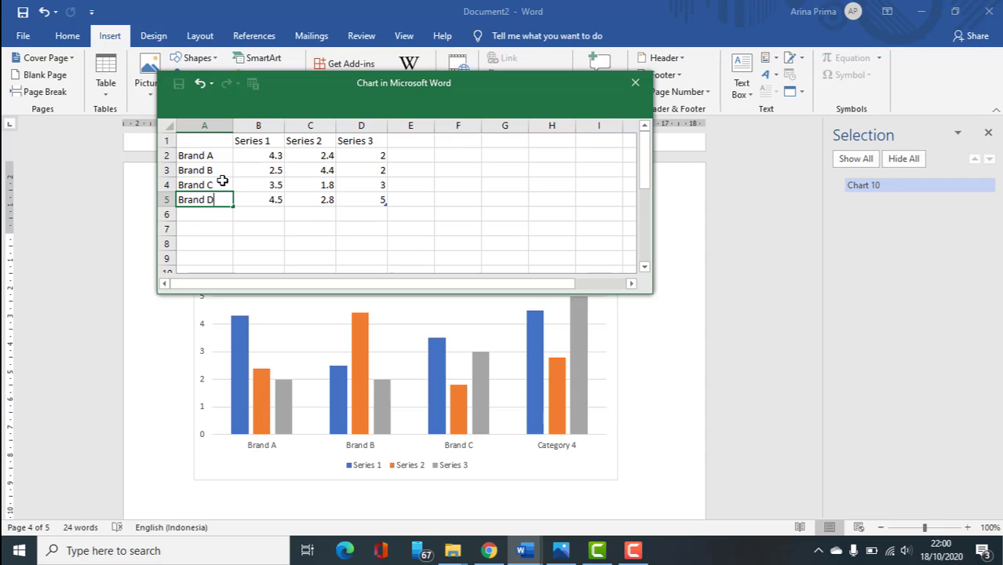
pyautogui.write('rand D')
# Step: Rename the series headers in B1 and C1 as 2000-2010 and 2011-2020
pyautogui.click(264, 139)
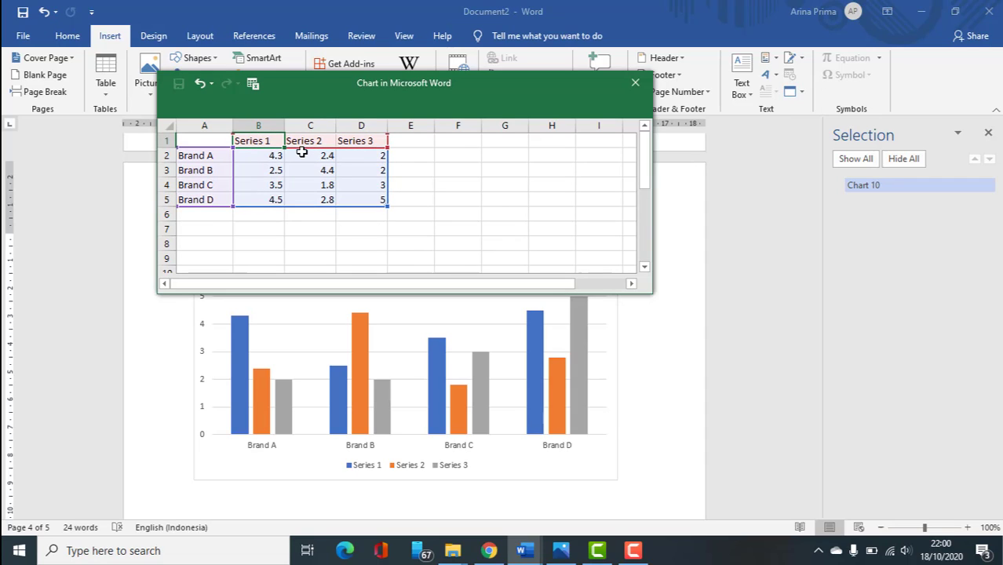
pyautogui.write('200')
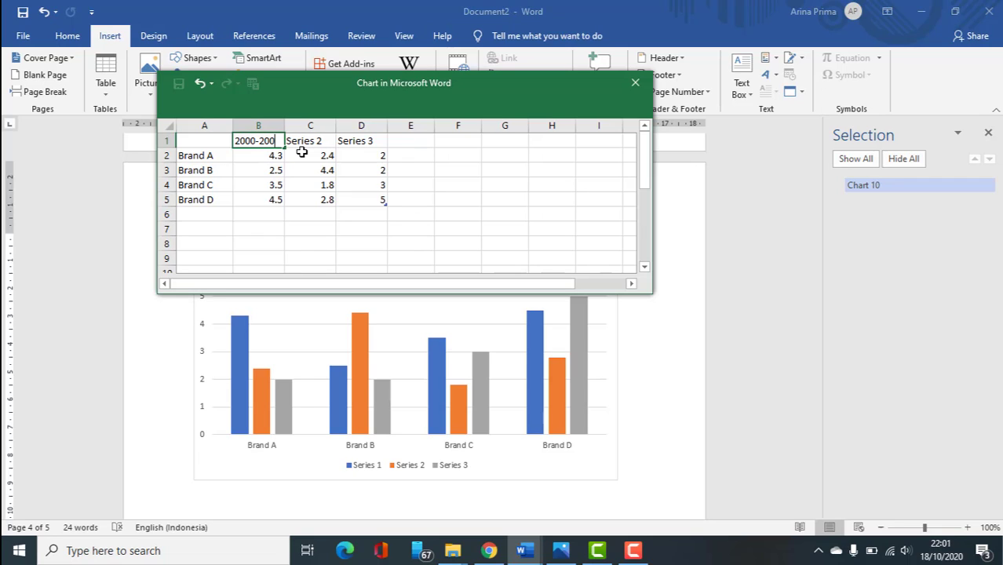
pyautogui.write('0-2010')
pyautogui.press('Tab')
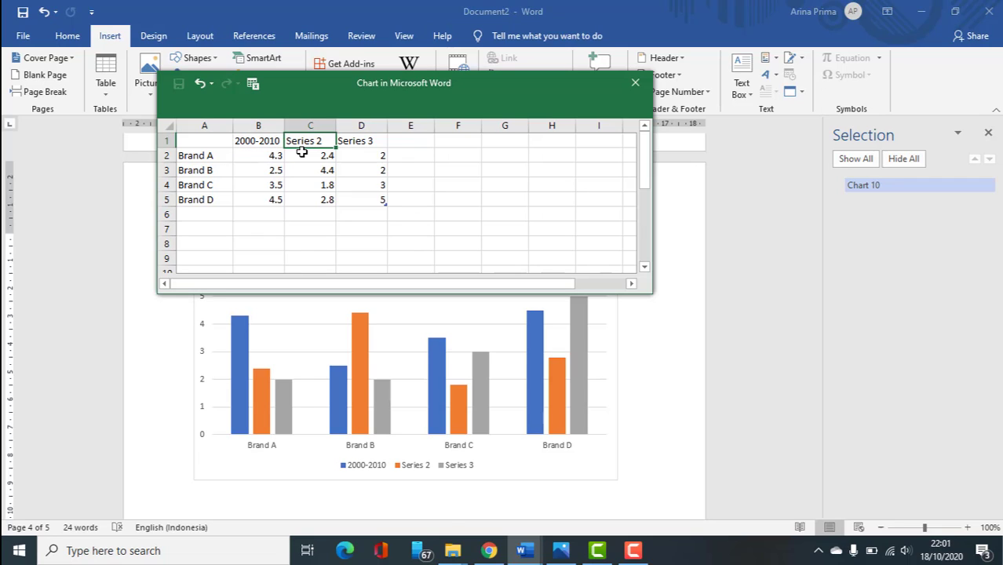
pyautogui.write('2011-2020')
pyautogui.press('Tab')
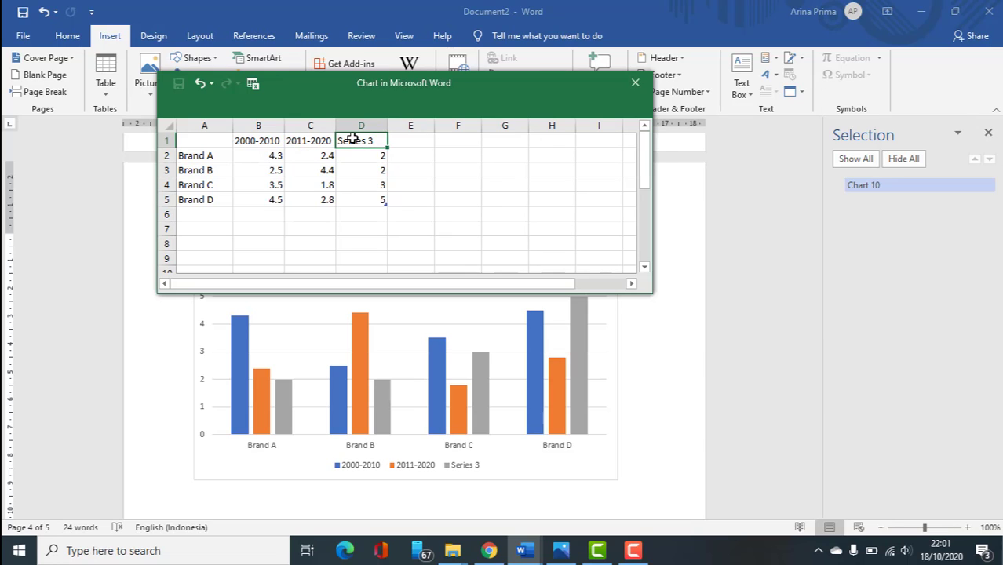
# Step: Delete the Series 3 table column from the chart's data sheet
pyautogui.moveTo(352, 139); pyautogui.dragTo(354, 194)
pyautogui.rightClick(354, 195)
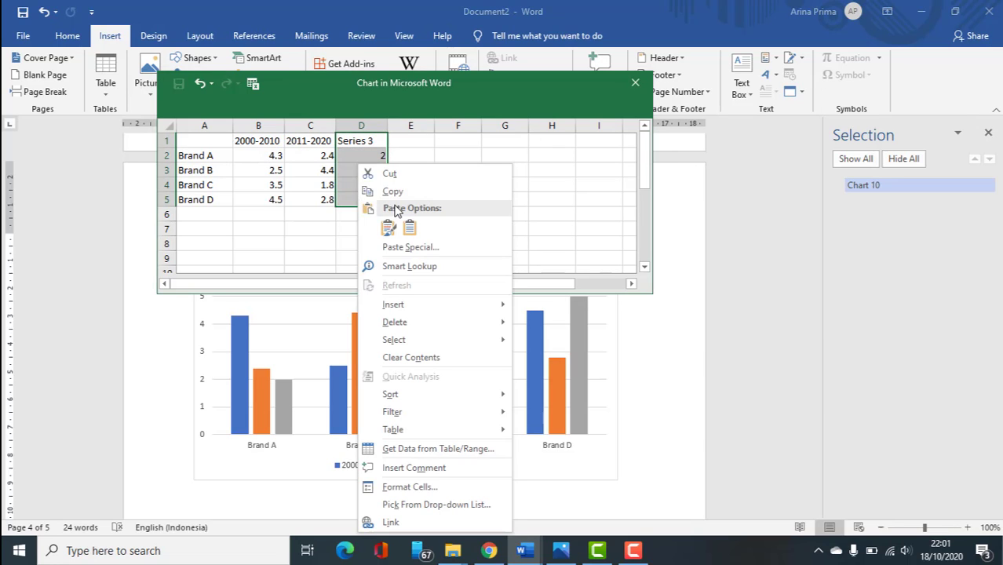
pyautogui.moveTo(398, 321)
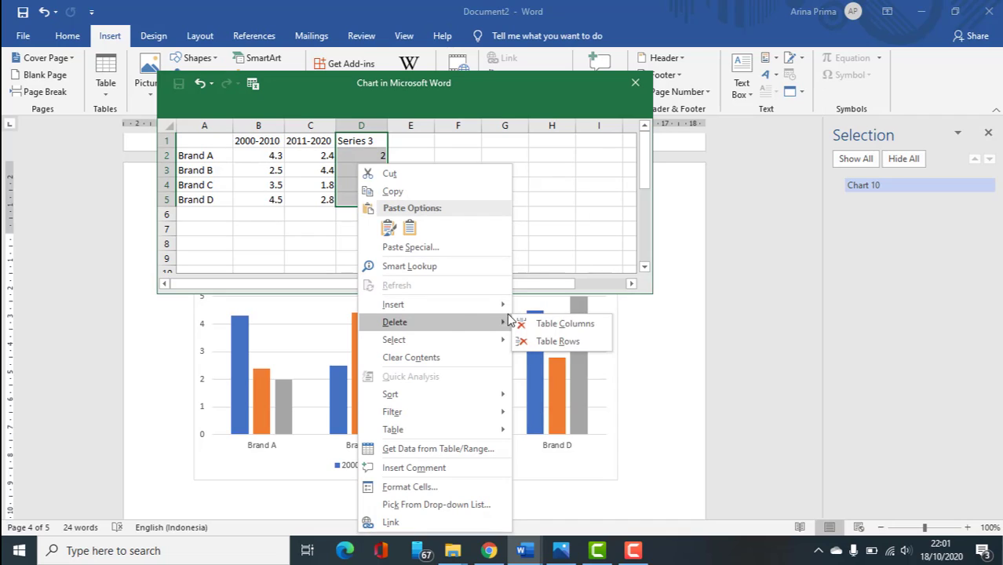
pyautogui.click(551, 324)
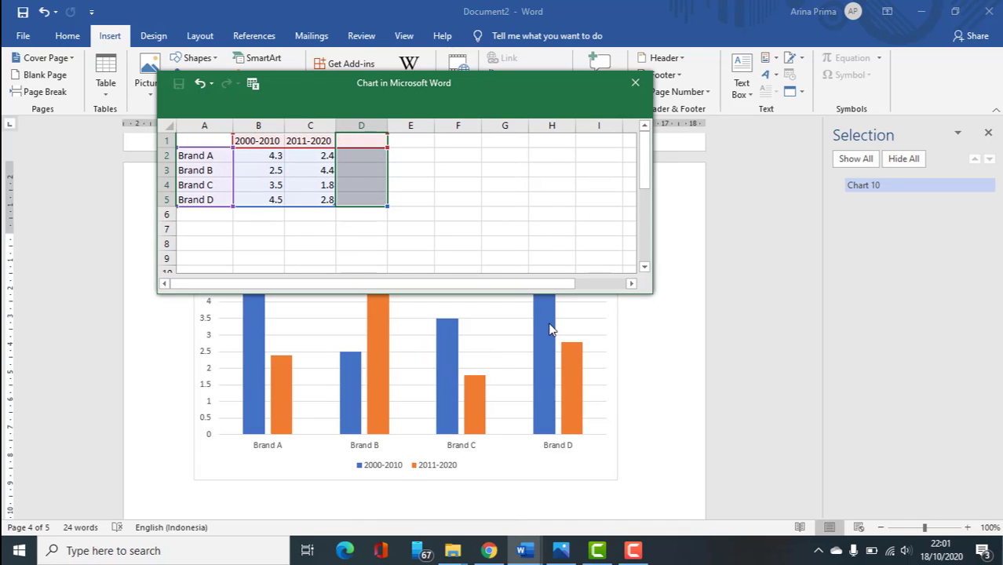
pyautogui.click(417, 204)
# Step: Delete the empty cells D1:D5, shifting cells left, so the chart's data range covers only the two remaining series
pyautogui.click(367, 139)
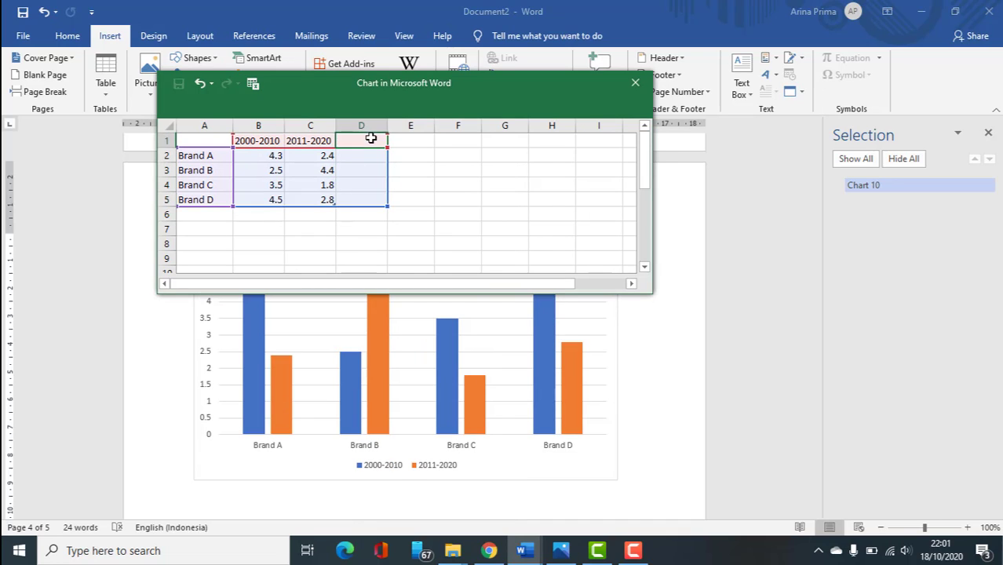
pyautogui.moveTo(357, 139); pyautogui.dragTo(361, 197)
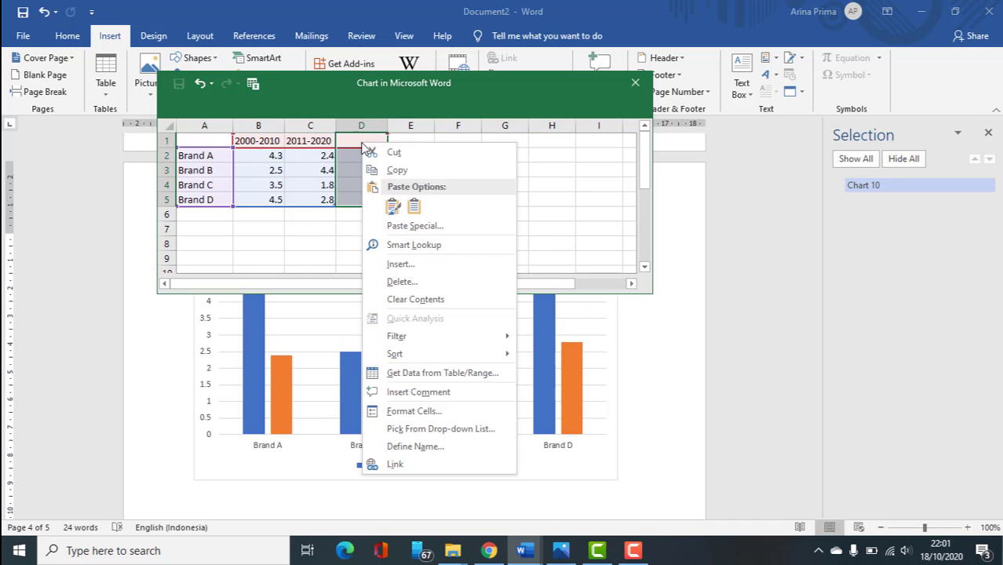
pyautogui.click(410, 281)
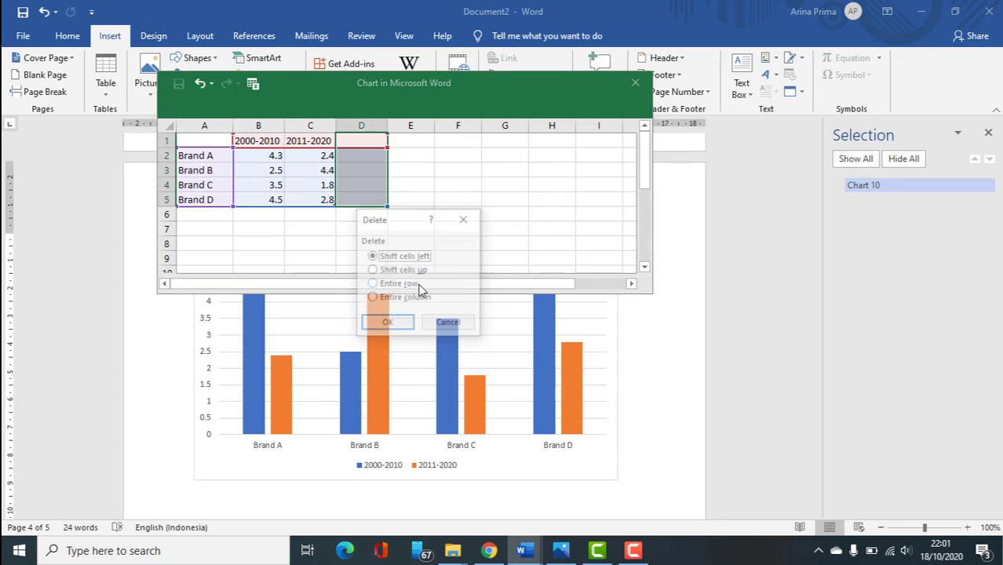
pyautogui.click(387, 323)
pyautogui.click(339, 242)
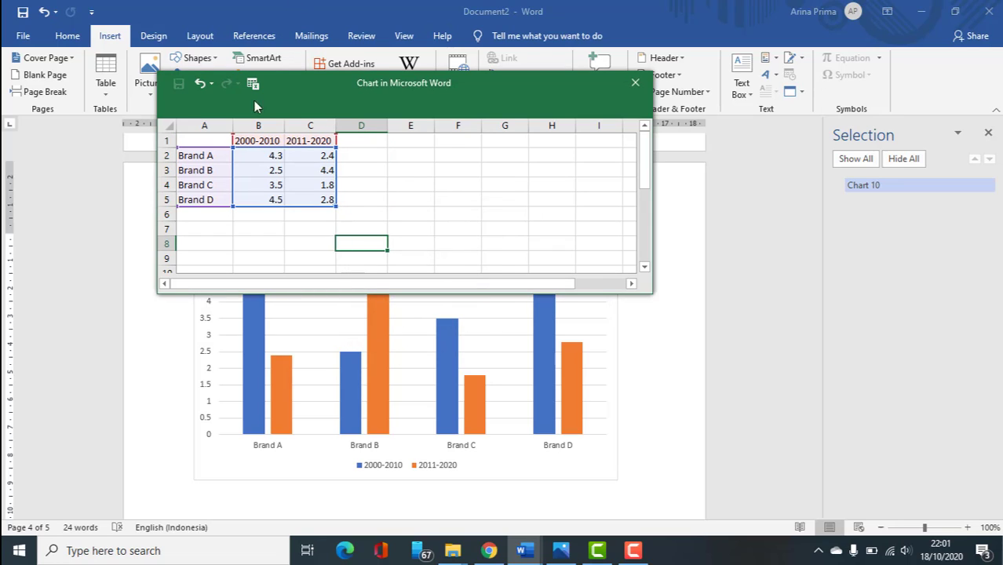
# Step: Check Brand A's values for both periods and close the chart's data sheet
pyautogui.click(262, 156)
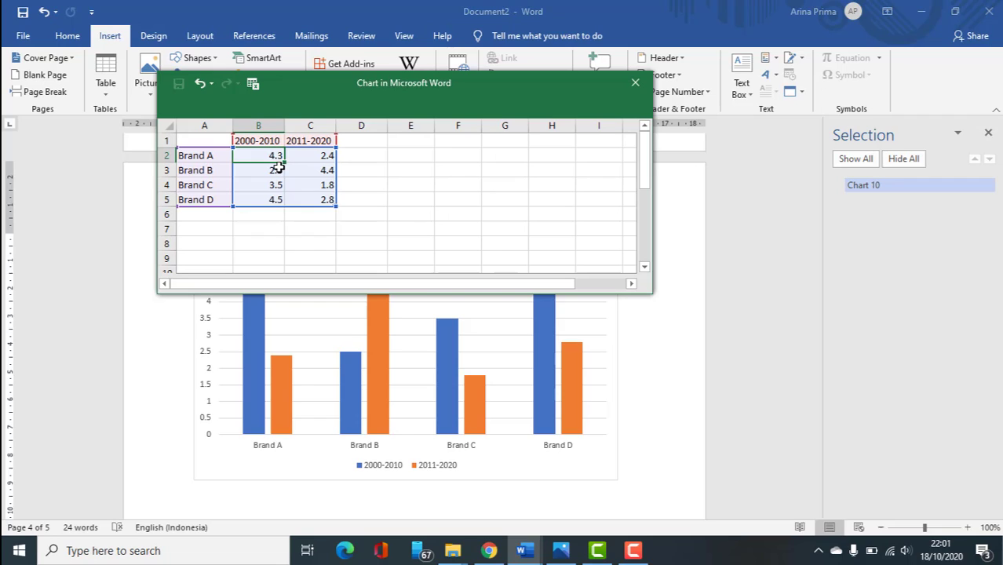
pyautogui.doubleClick(277, 156)
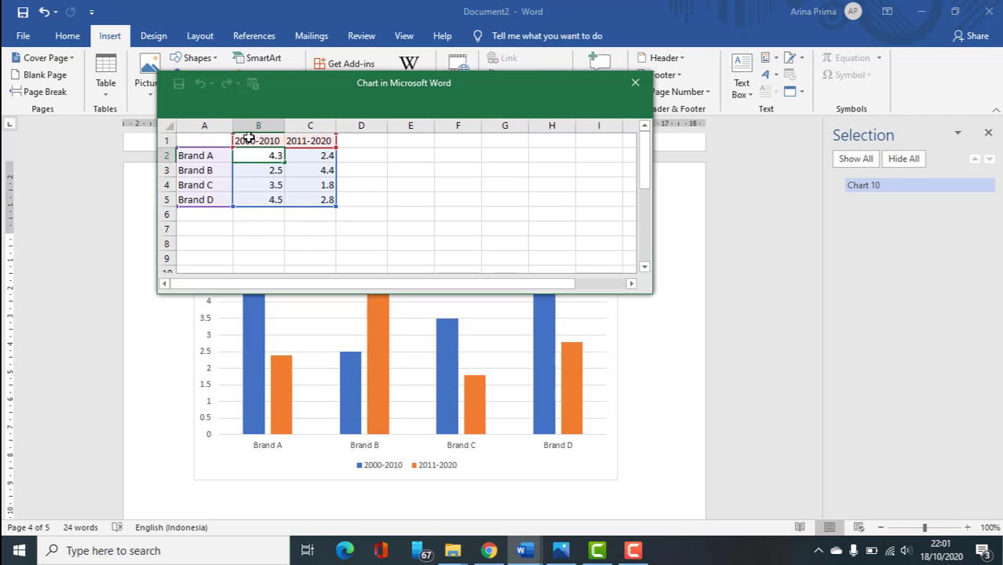
pyautogui.click(297, 157)
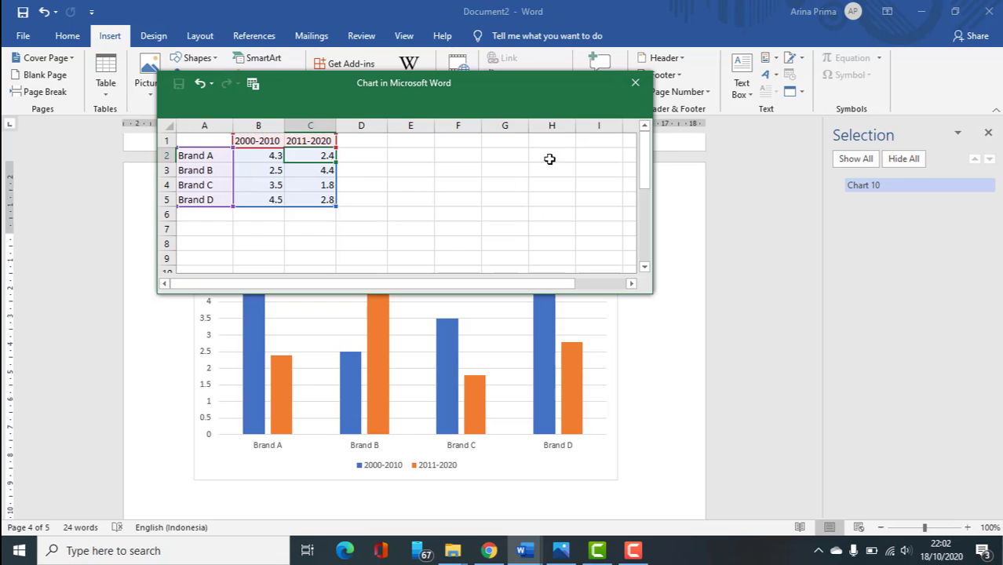
pyautogui.click(635, 83)
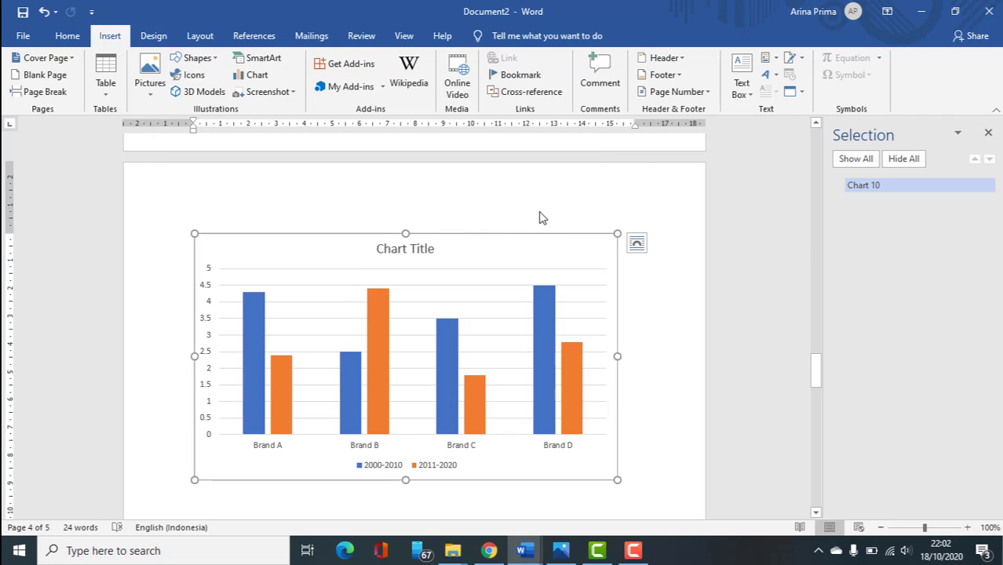
# Step: Replace the chart's placeholder title with "Data Penjualan Produk Laptop"
pyautogui.click(405, 251)
pyautogui.click(406, 249)
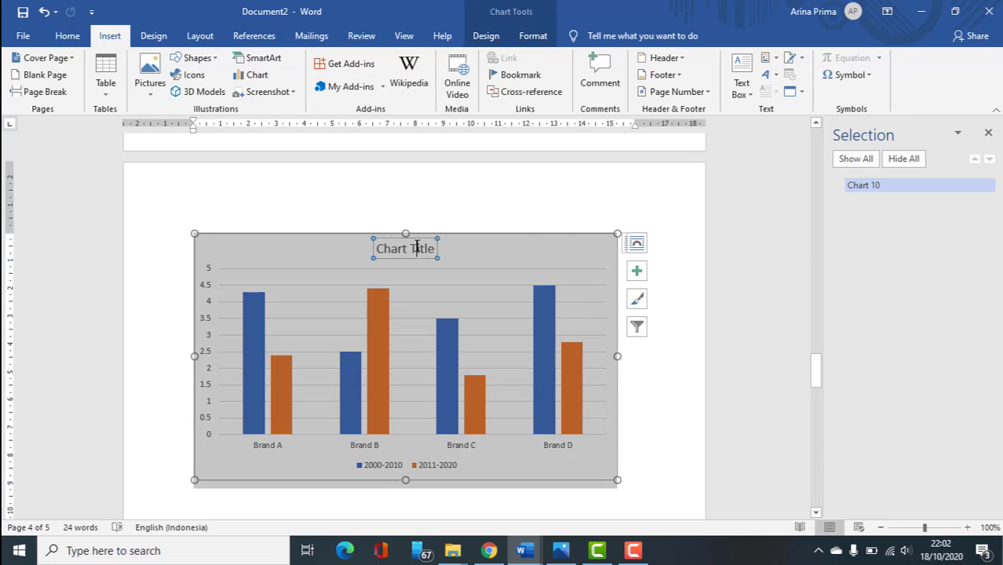
pyautogui.doubleClick(416, 248)
pyautogui.press('BackSpace')
pyautogui.press('BackSpace')
pyautogui.press('BackSpace')
pyautogui.press('BackSpace')
pyautogui.press('BackSpace')
pyautogui.press('BackSpace')
pyautogui.press('BackSpace')
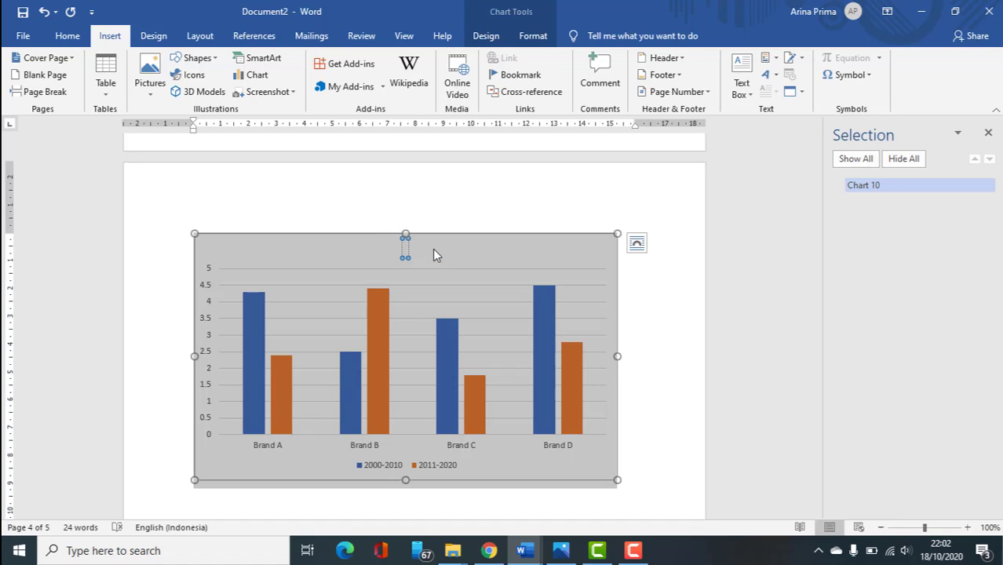
pyautogui.write('Data Penjualan')
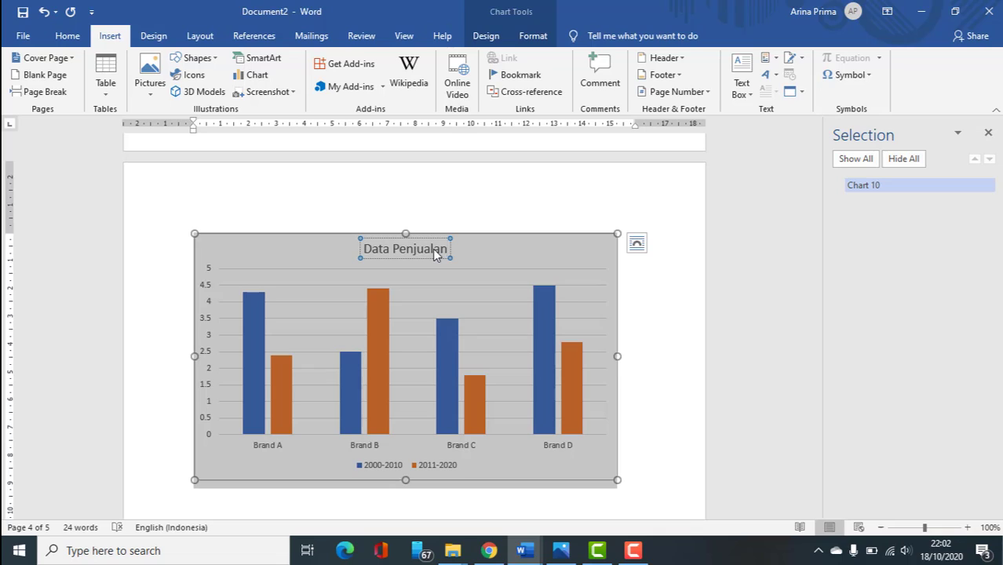
pyautogui.write(' Produk L')
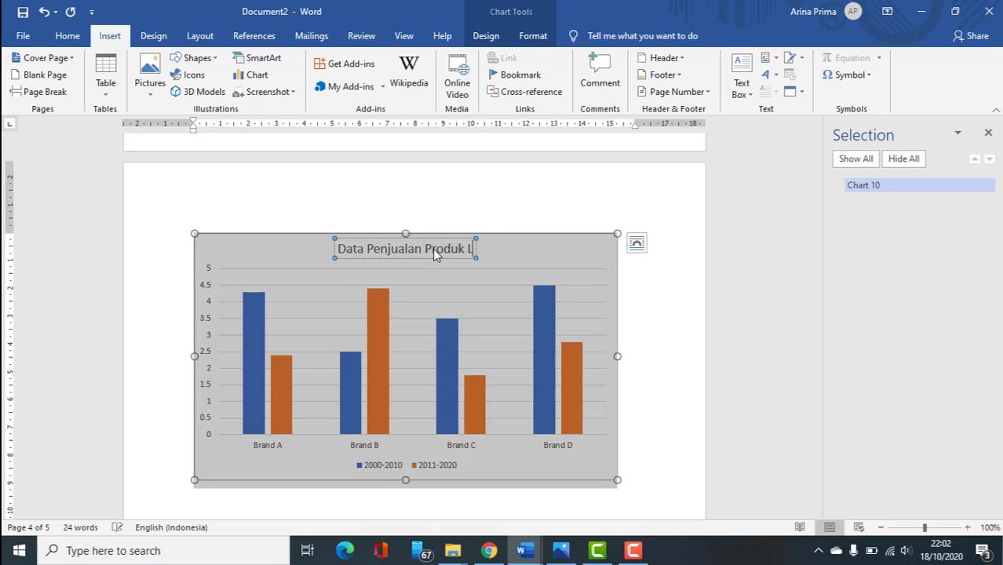
pyautogui.write('apot')
pyautogui.press('BackSpace')
pyautogui.press('BackSpace')
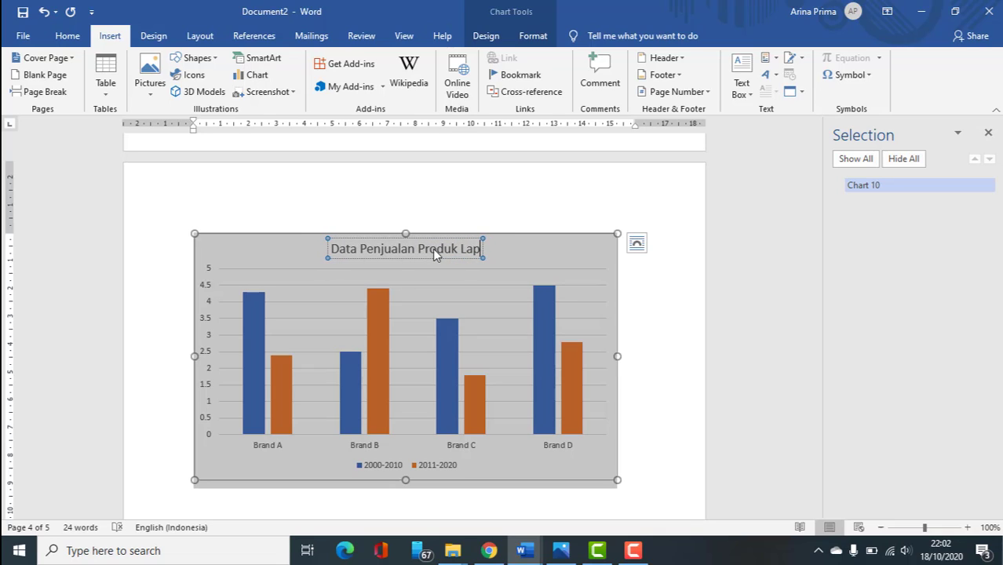
pyautogui.write('top')
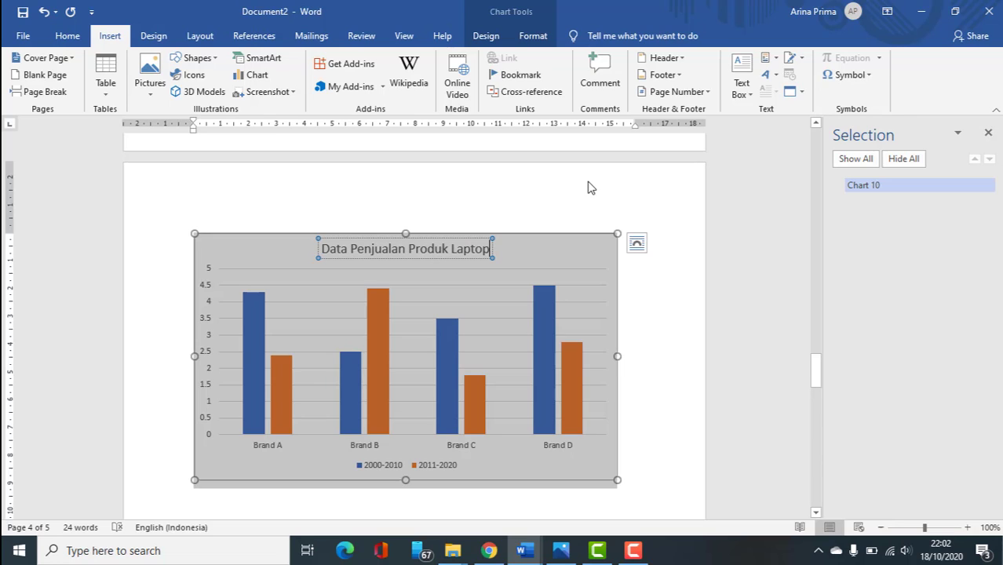
# Step: Insert a screen clipping covering most of the desktop wallpaper below the chart
pyautogui.scroll(-2, 618, 374)
pyautogui.click(348, 441)
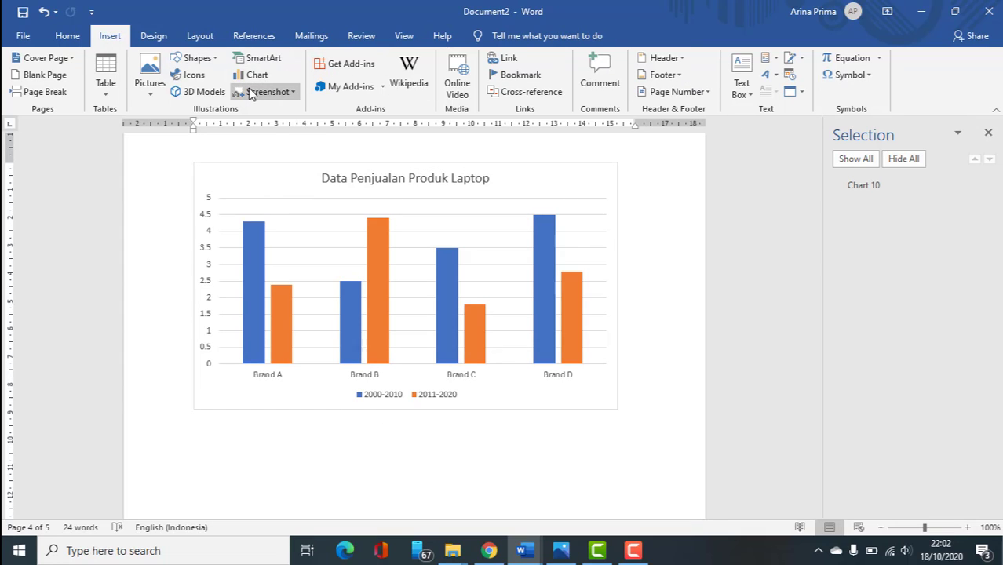
pyautogui.click(282, 92)
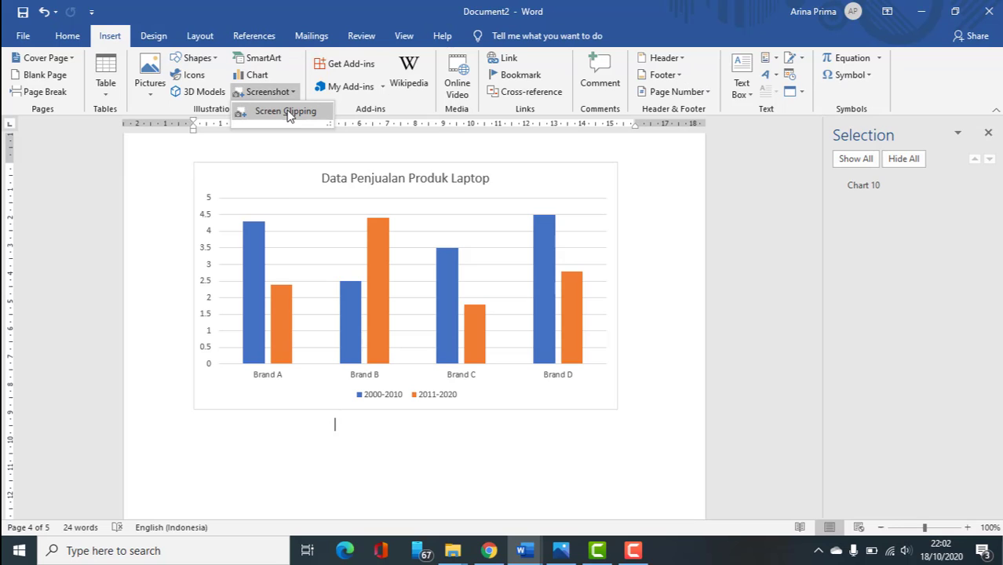
pyautogui.click(287, 111)
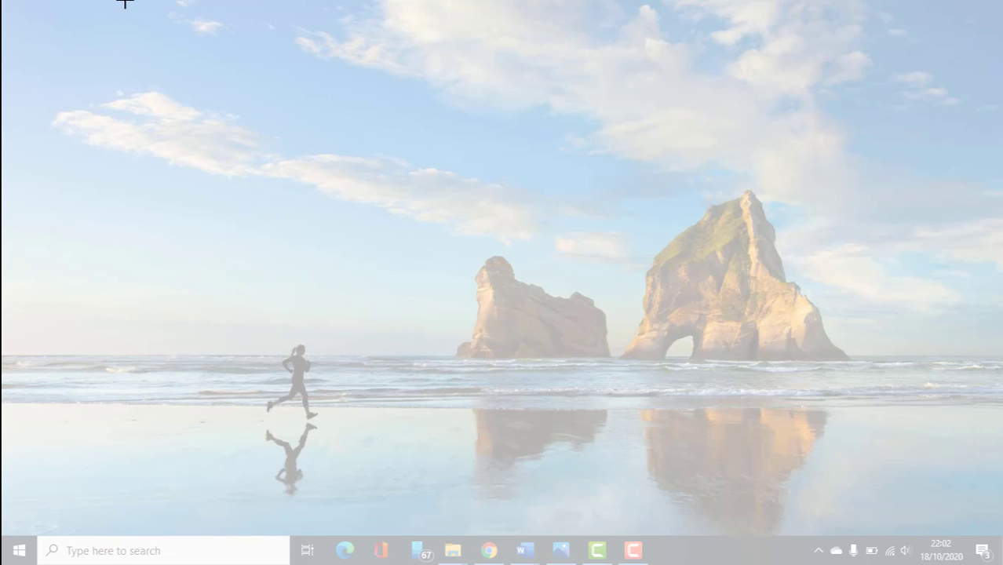
pyautogui.moveTo(86, 4); pyautogui.dragTo(905, 500)
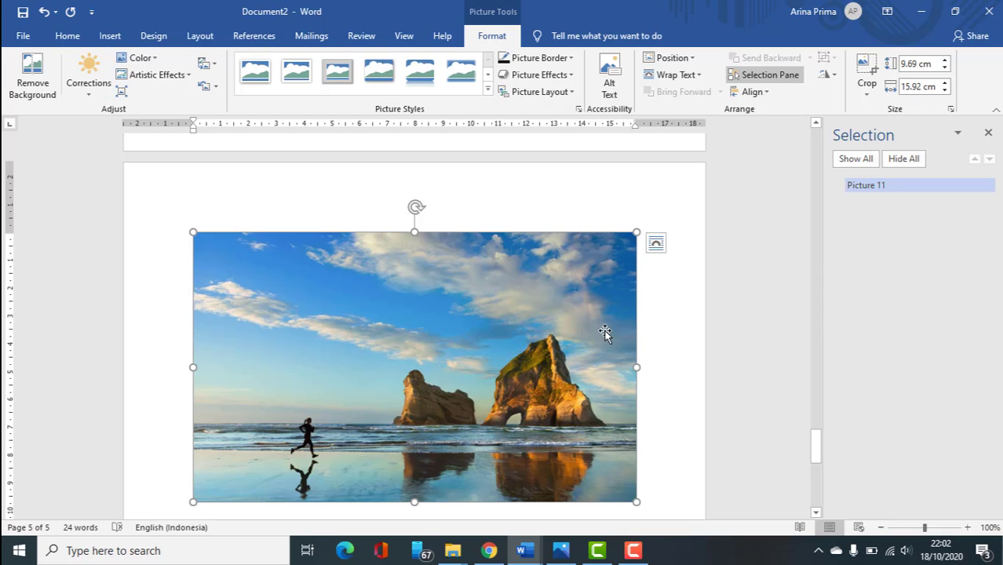
pyautogui.click(638, 353)
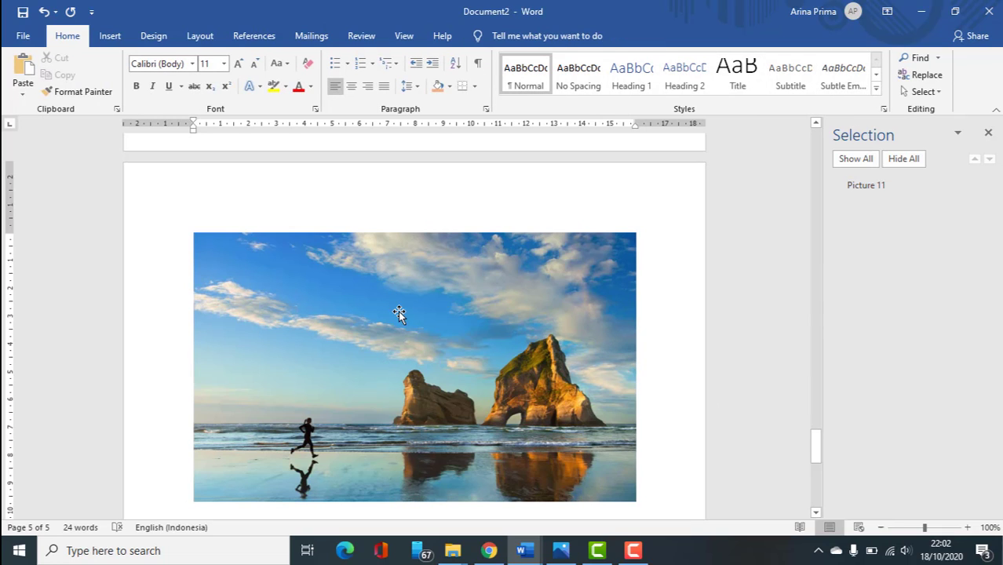
pyautogui.click(110, 36)
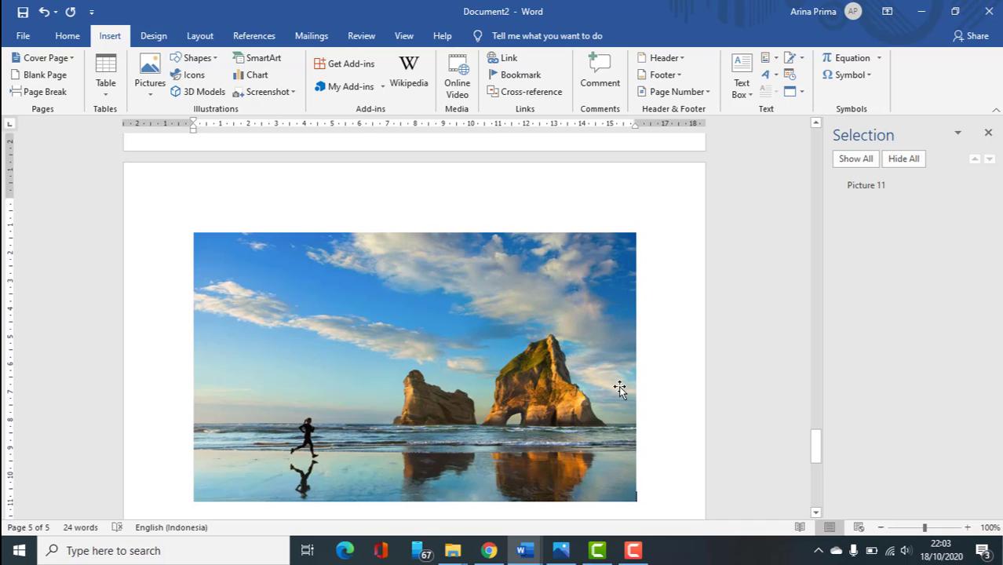
pyautogui.scroll(-1, 254, 386)
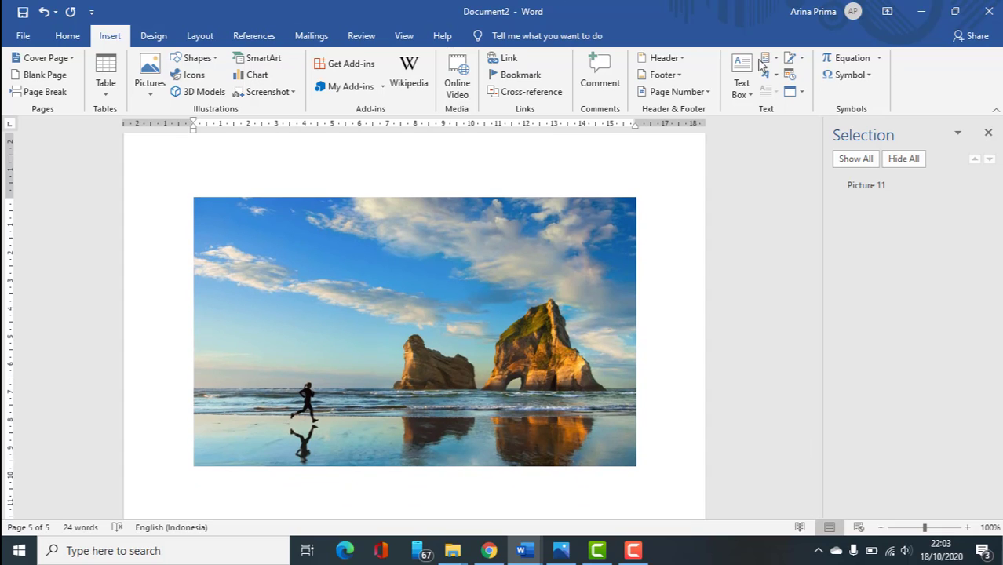
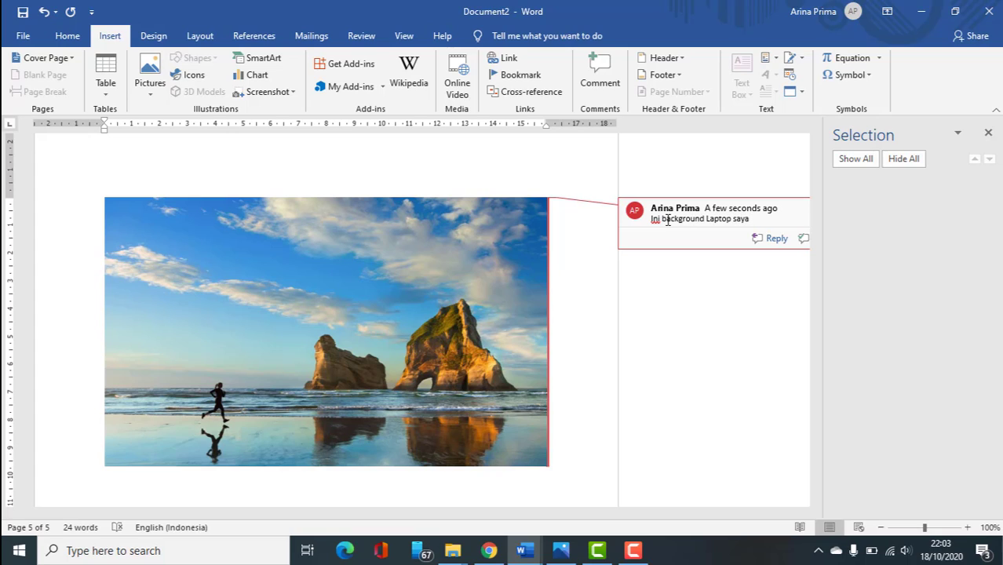
# Step: Finish the wallpaper picture's comment as "Ini background Laptop saya" and close the Selection pane
pyautogui.press('Return')
pyautogui.press('BackSpace')
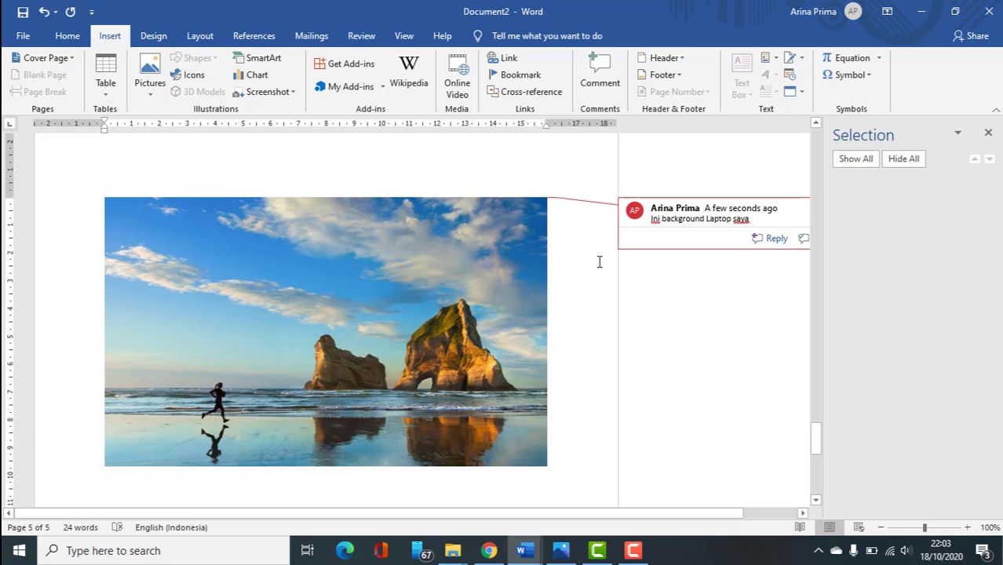
pyautogui.click(987, 132)
pyautogui.click(652, 288)
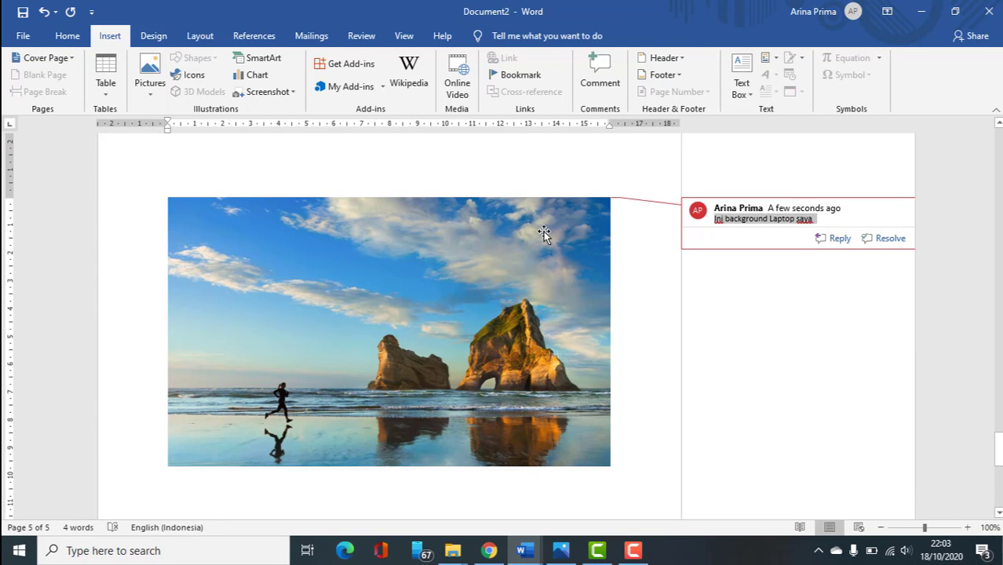
pyautogui.click(543, 231)
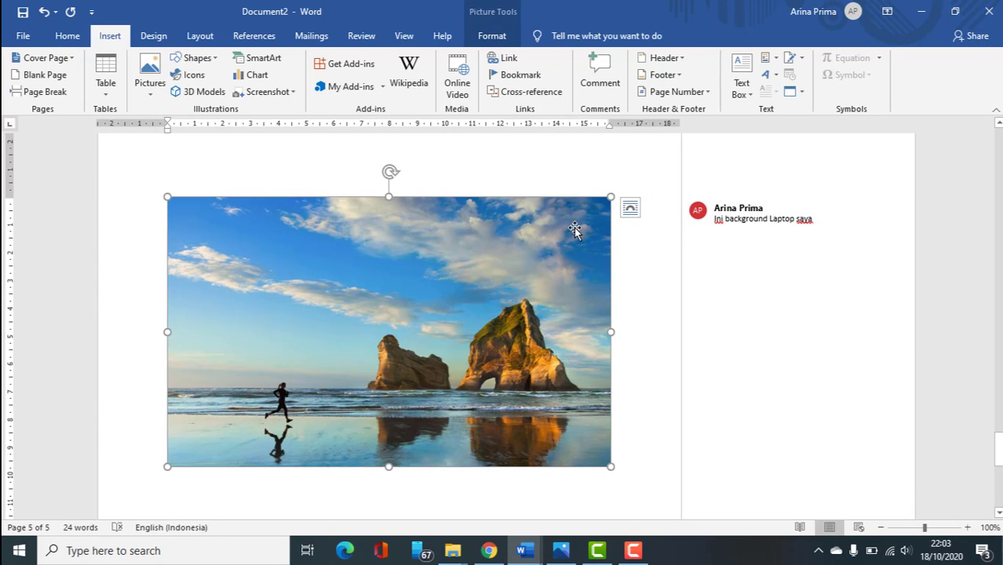
# Step: Insert the built-in Retrospect header from the page containing the laptop sales chart
pyautogui.scroll(10, 590, 216)
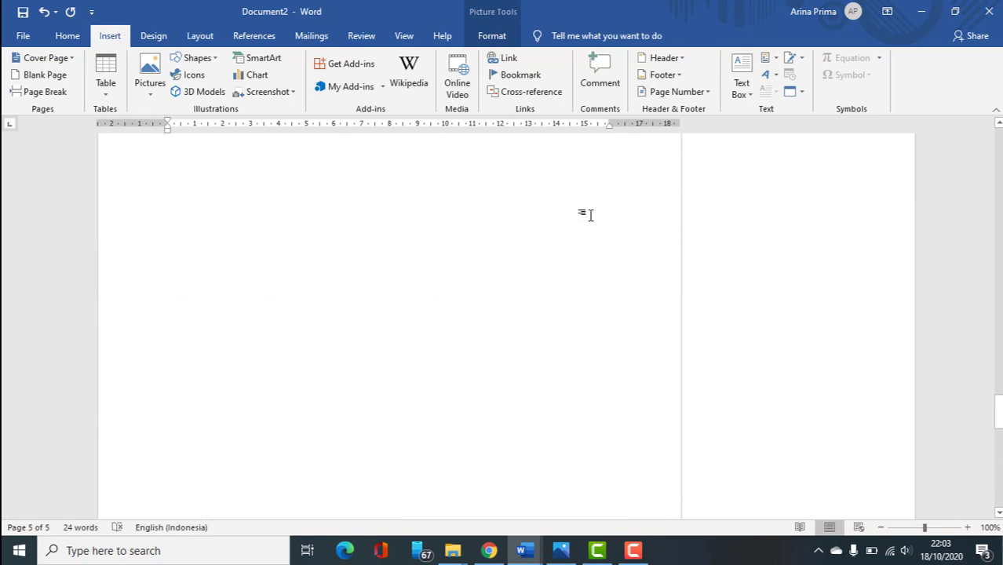
pyautogui.scroll(6, 688, 187)
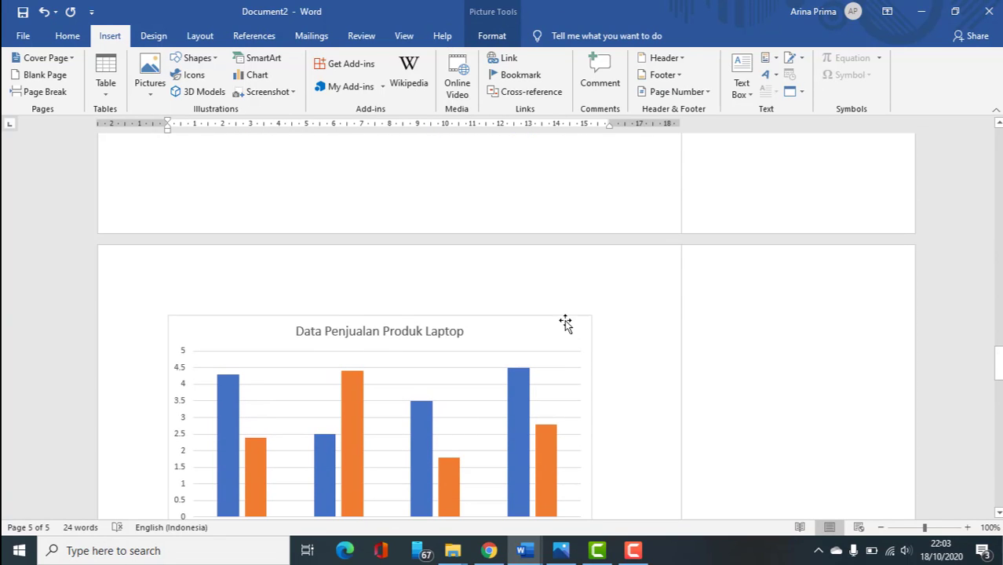
pyautogui.click(566, 325)
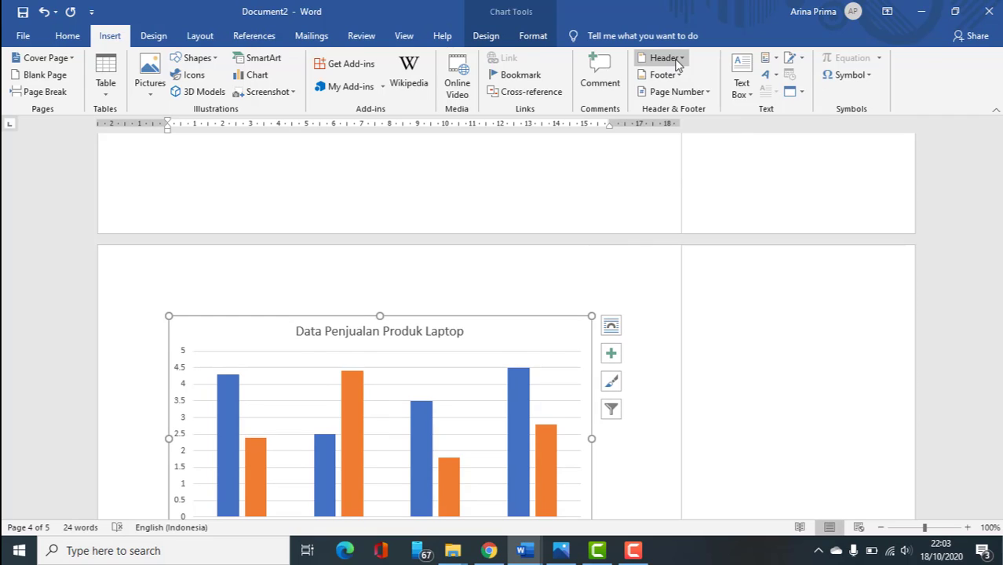
pyautogui.scroll(-1, 679, 65)
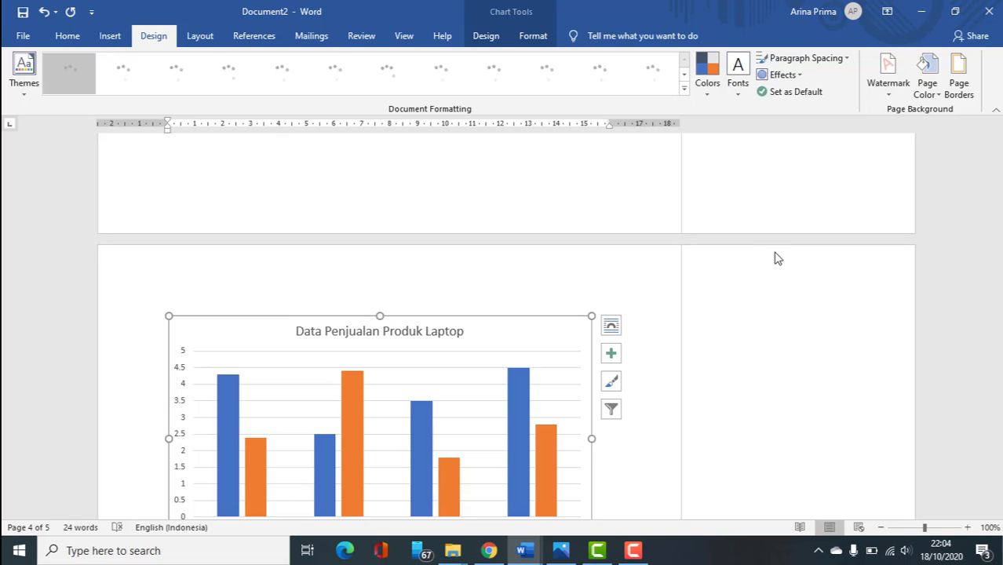
pyautogui.click(788, 409)
pyautogui.scroll(-6, 490, 444)
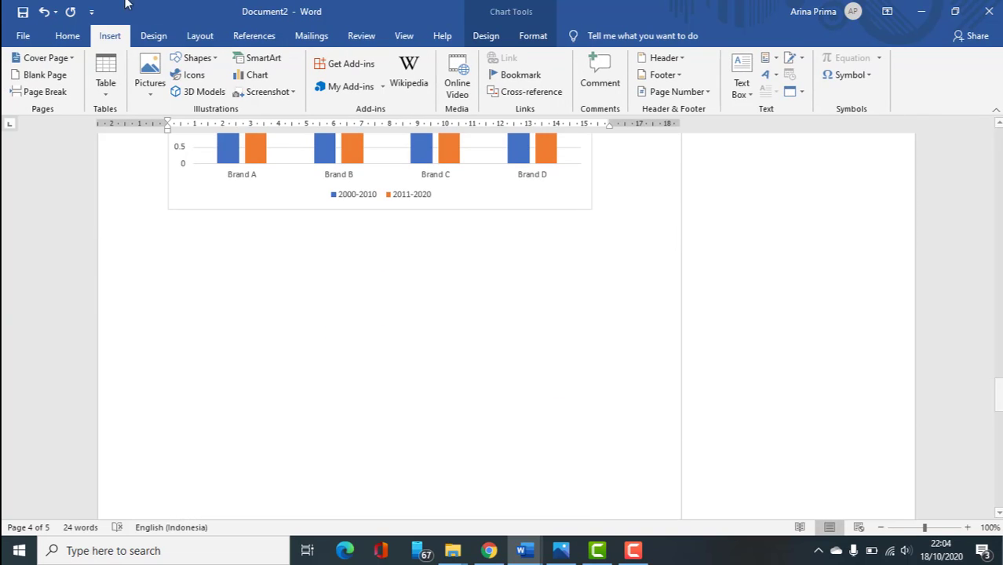
pyautogui.click(673, 63)
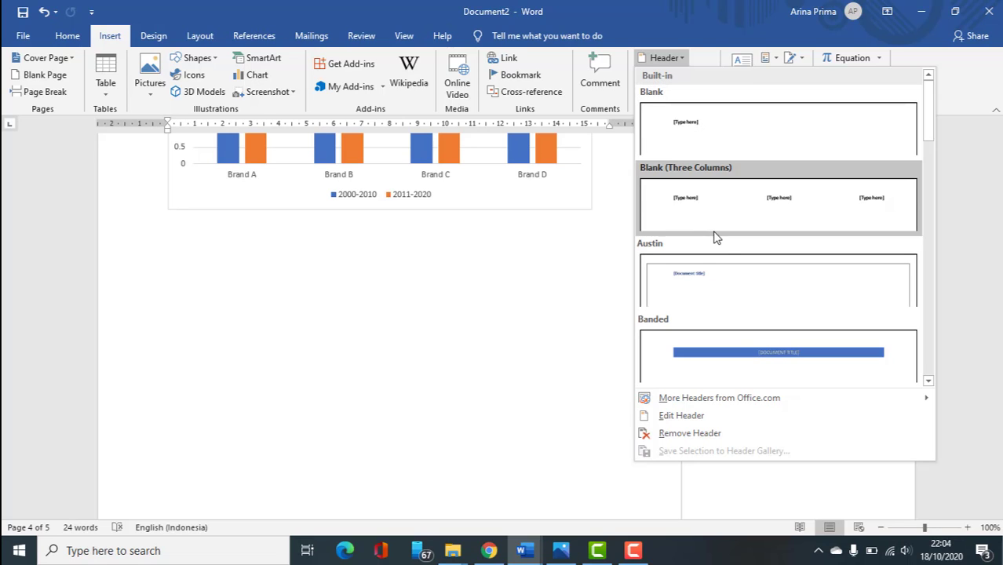
pyautogui.scroll(-6, 722, 251)
pyautogui.scroll(2, 761, 226)
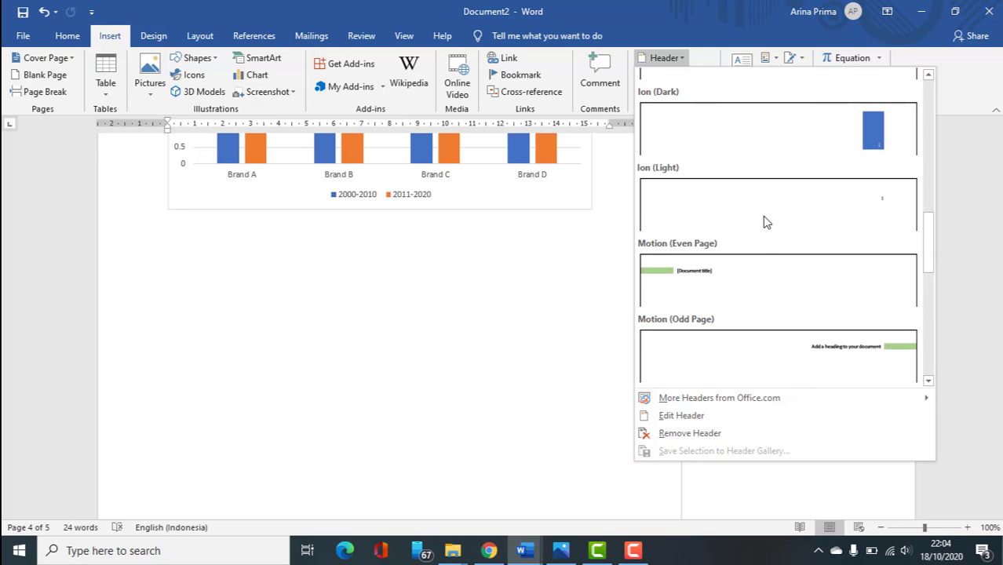
pyautogui.scroll(-6, 761, 236)
pyautogui.scroll(3, 798, 177)
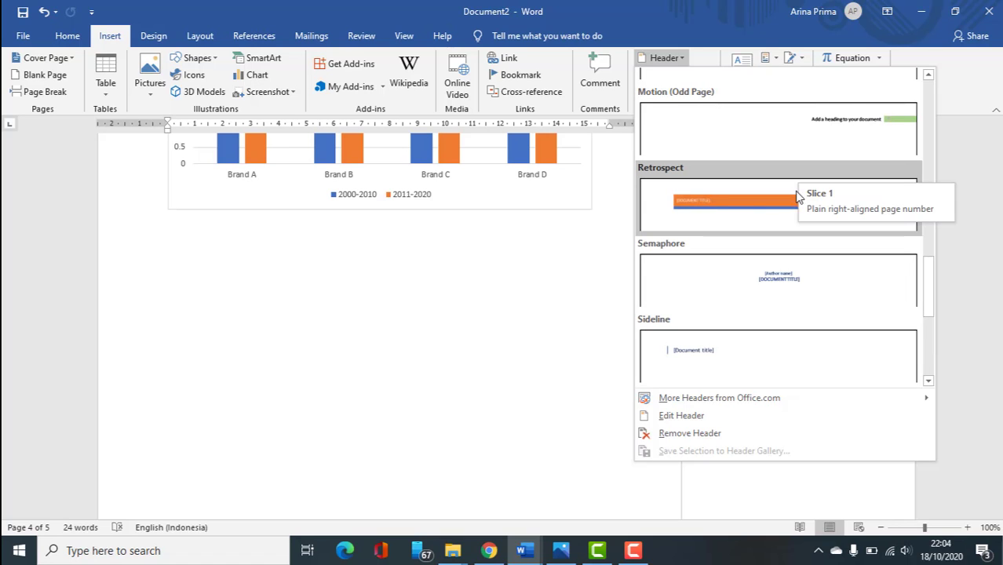
pyautogui.click(682, 204)
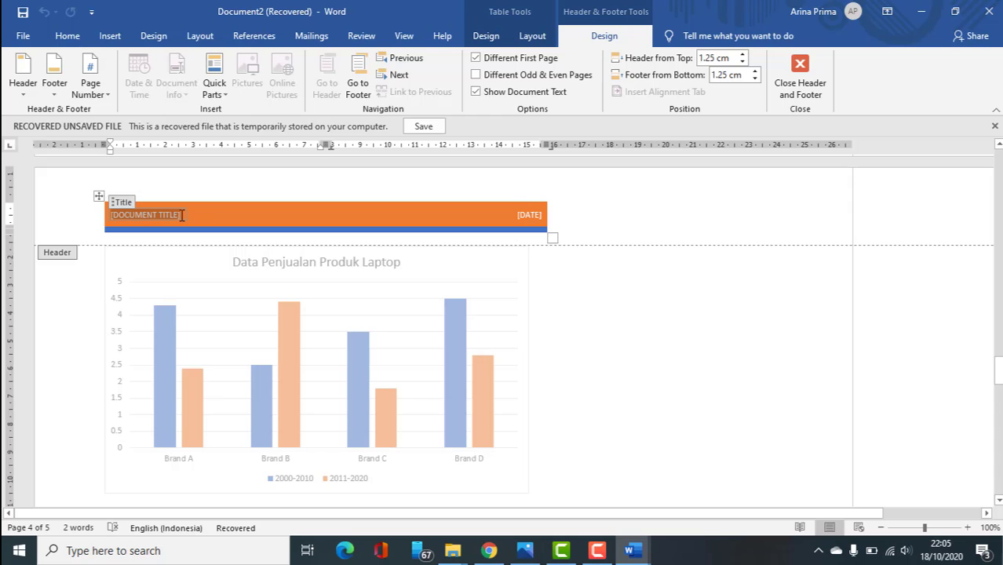
# Step: Replace the header's document title placeholder with "PAKET PROGRAM APLIKASI BISNIS", declining to turn on Sticky Keys
pyautogui.press('BackSpace')
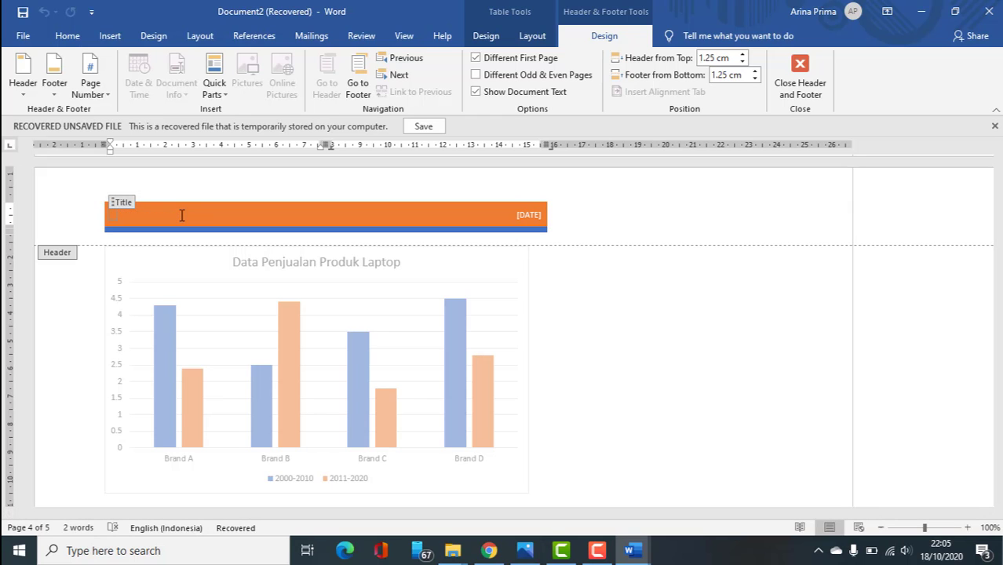
pyautogui.press('shift')
pyautogui.press('shift')
pyautogui.press('shift')
pyautogui.press('shift')
pyautogui.press('shift')
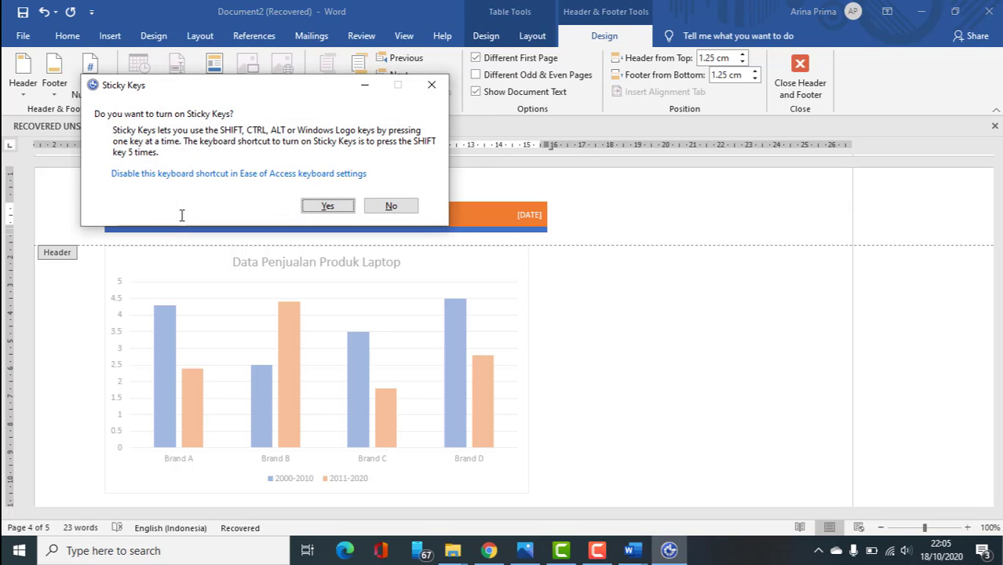
pyautogui.click(390, 206)
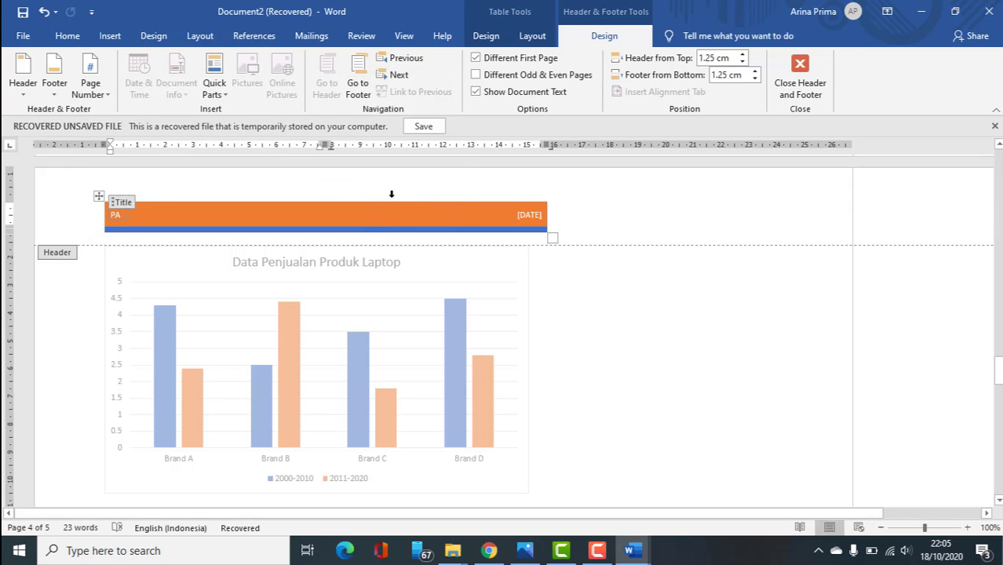
pyautogui.hotkey('ctrl', 'z')
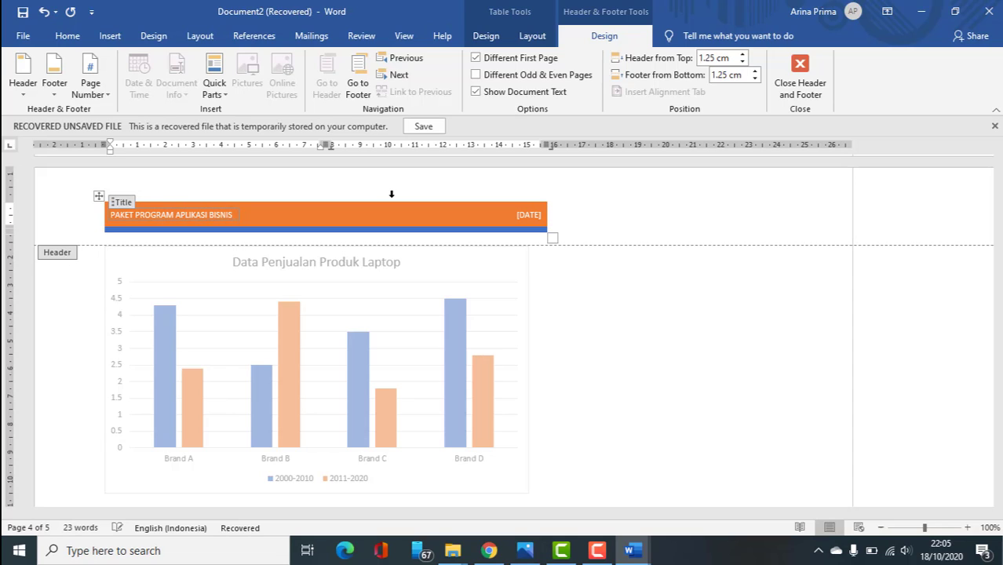
# Step: Set the header's date field to today's date, 10/18/2020
pyautogui.click(540, 212)
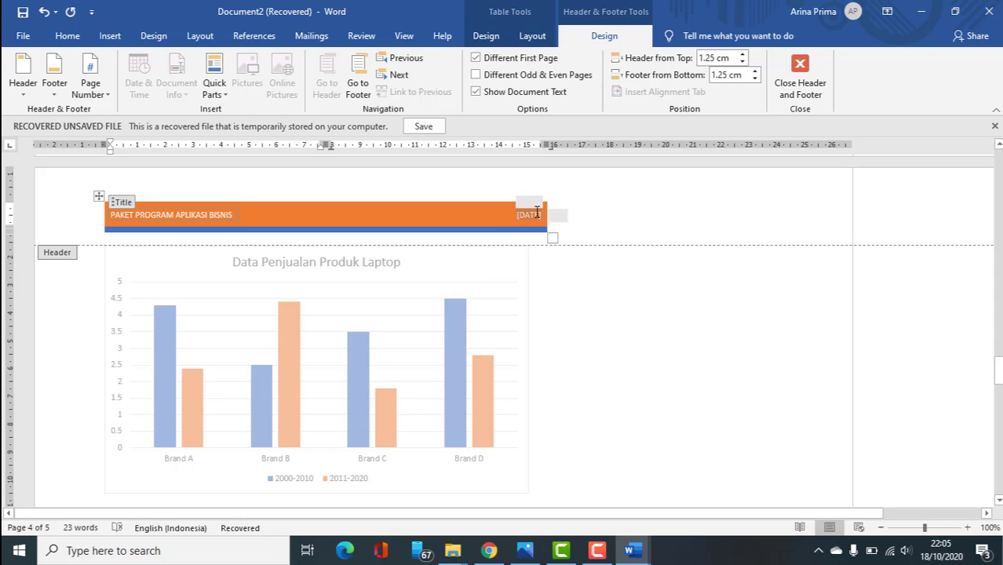
pyautogui.click(557, 215)
pyautogui.click(552, 281)
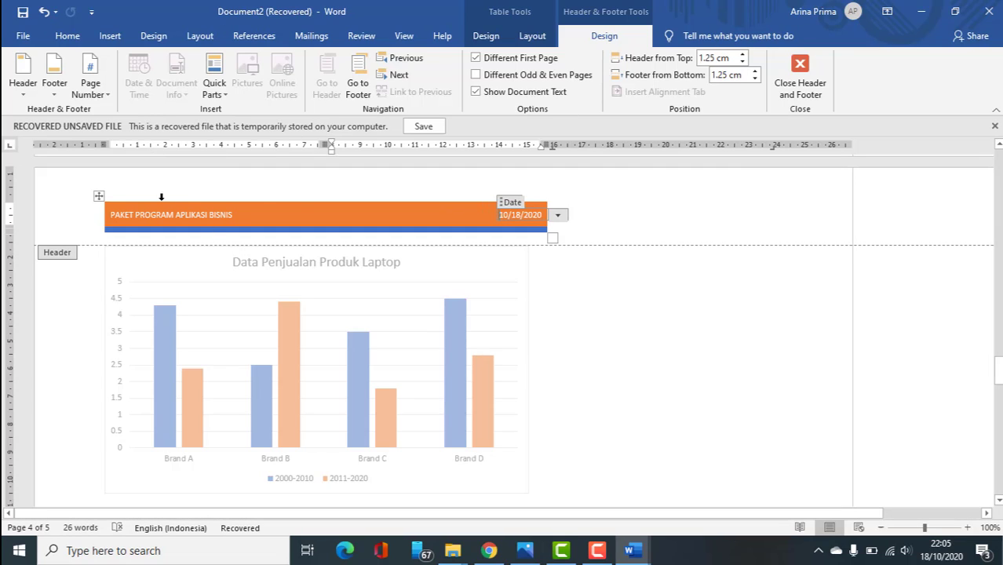
# Step: Look through the document's other pages to check which ones carry the header and whether their footers are empty
pyautogui.click(273, 220)
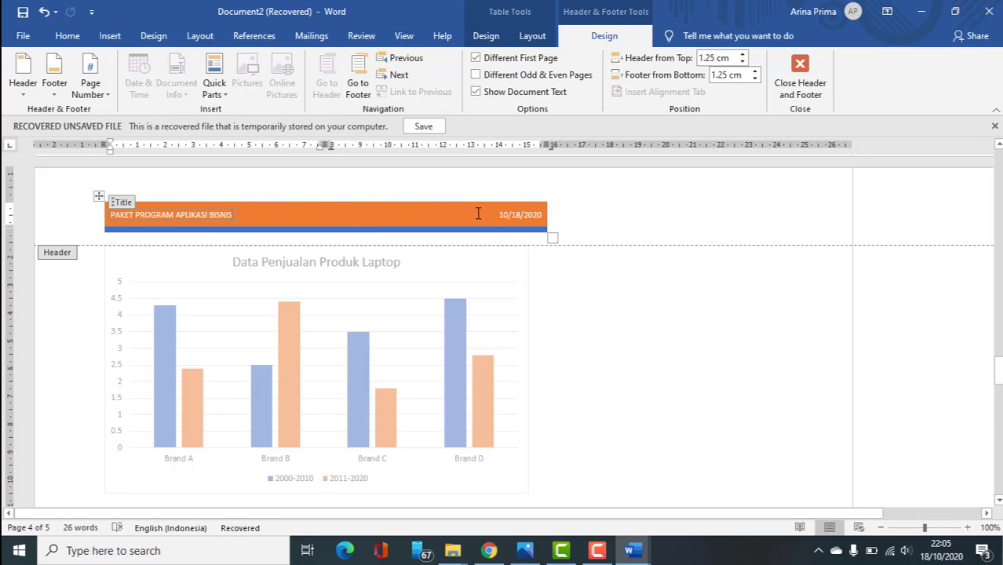
pyautogui.scroll(-12, 284, 214)
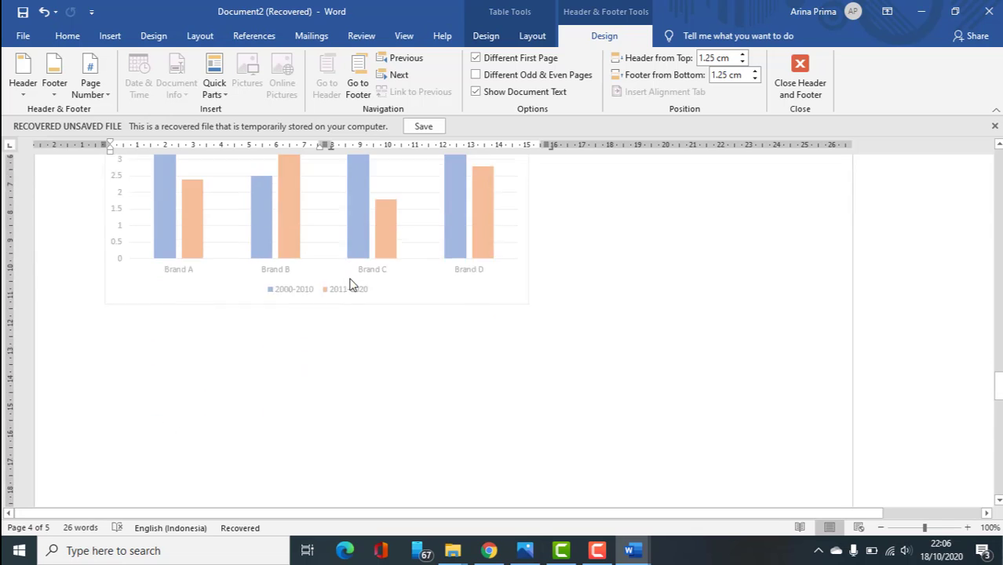
pyautogui.scroll(-10, 359, 316)
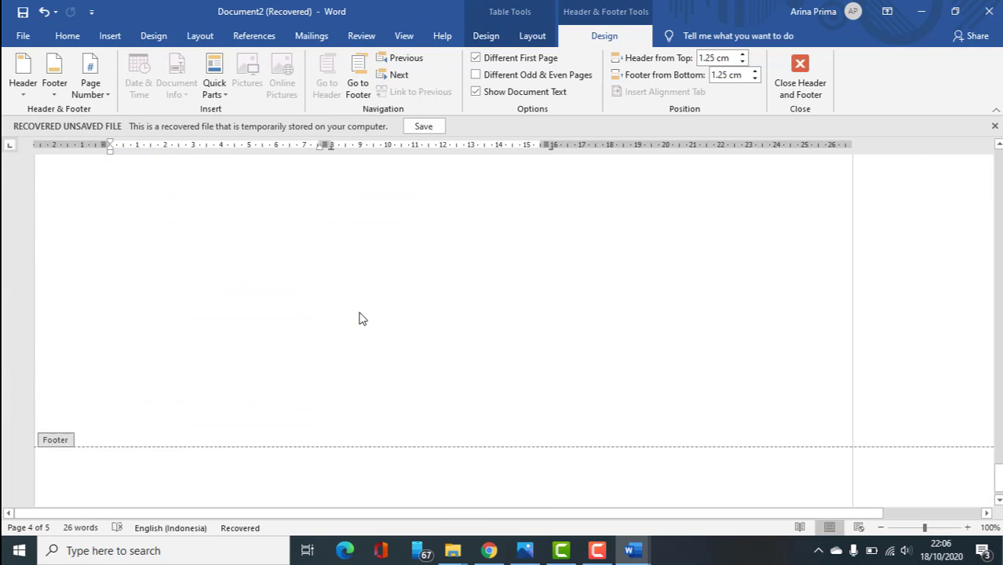
pyautogui.scroll(12, 358, 315)
pyautogui.scroll(10, 510, 196)
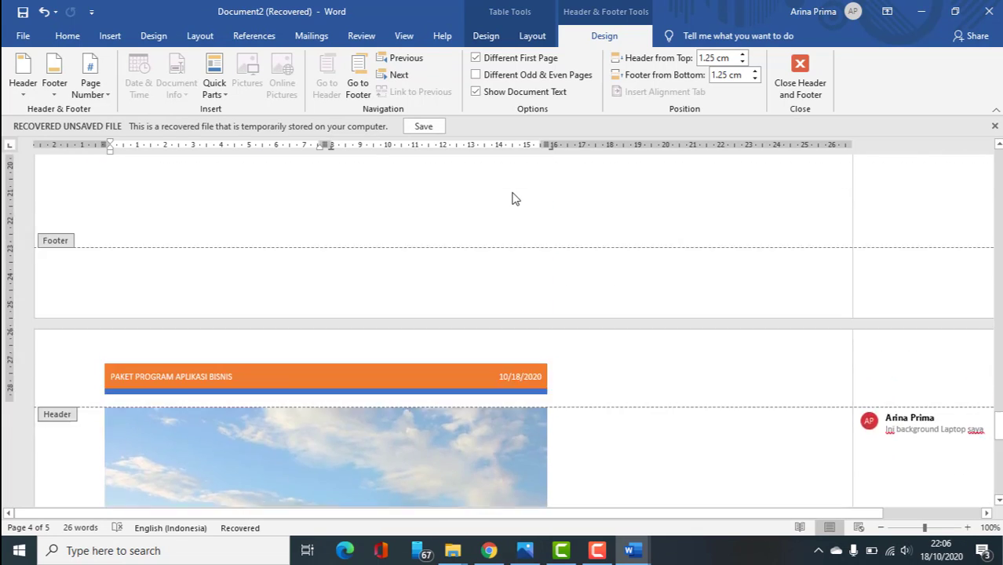
pyautogui.scroll(10, 506, 190)
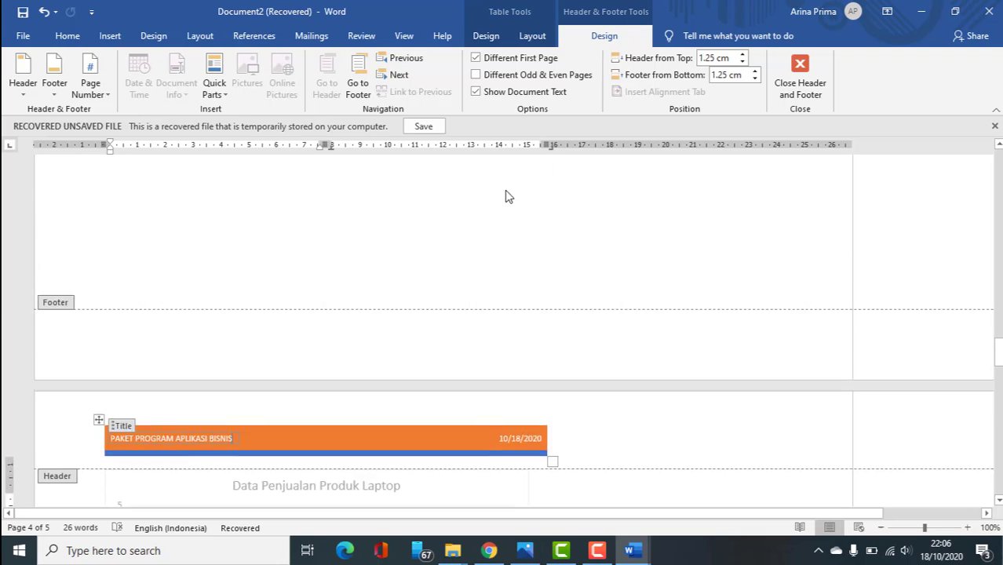
pyautogui.scroll(-2, 215, 208)
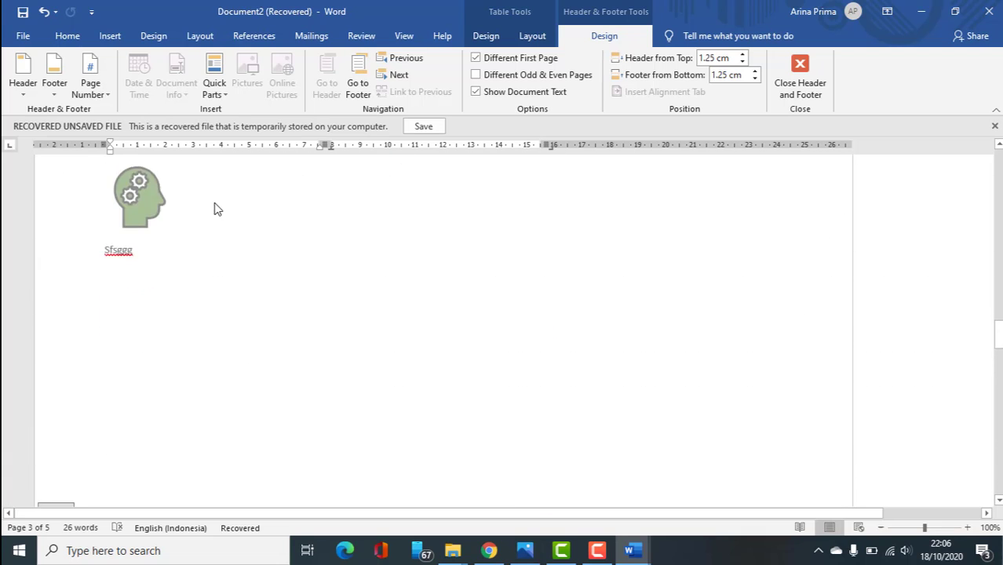
pyautogui.scroll(7, 89, 170)
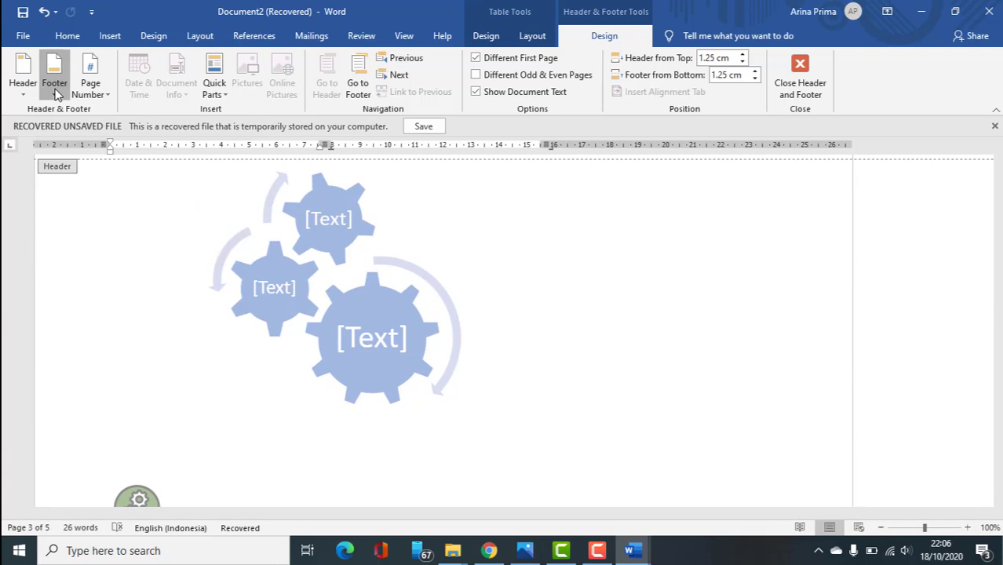
# Step: Insert the built-in Blank footer, enter the author's full name in it, and leave header and footer editing
pyautogui.click(54, 86)
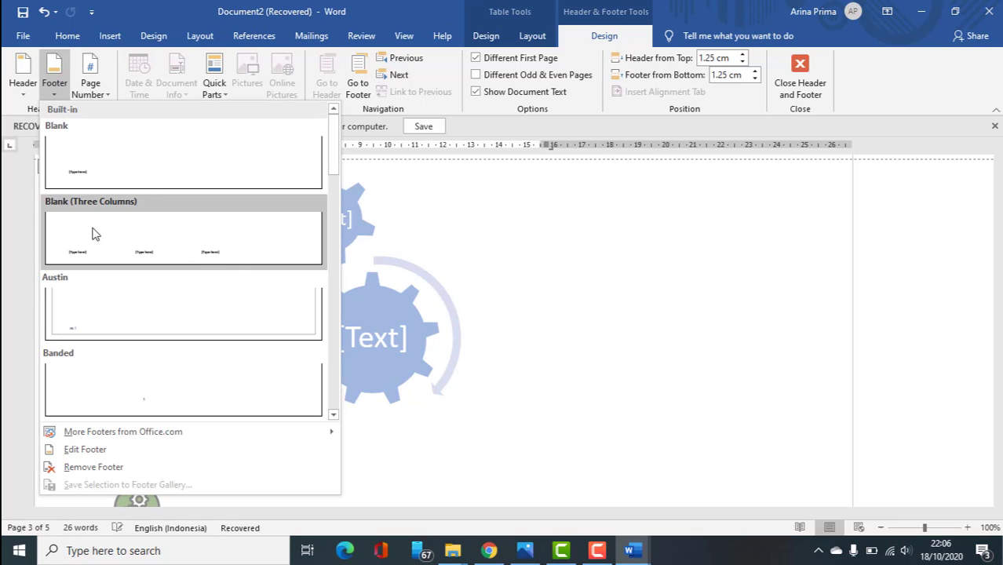
pyautogui.click(125, 193)
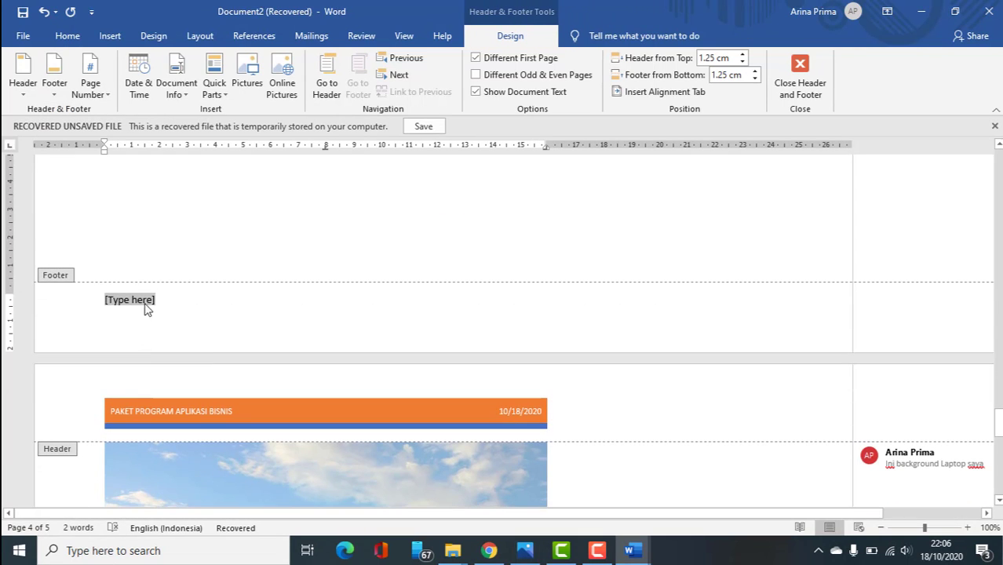
pyautogui.write('Arina')
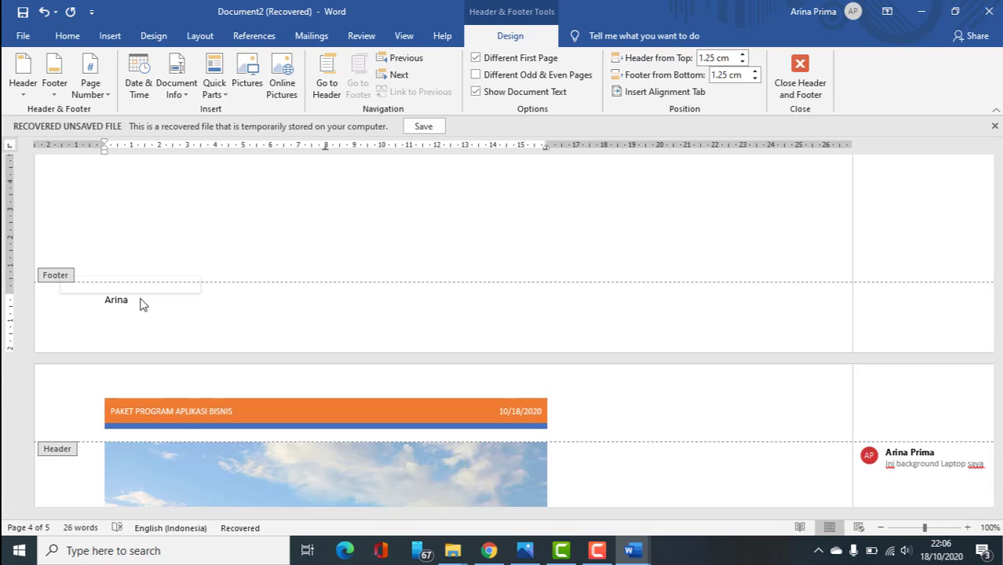
pyautogui.write(' Prima')
pyautogui.scroll(3, 401, 260)
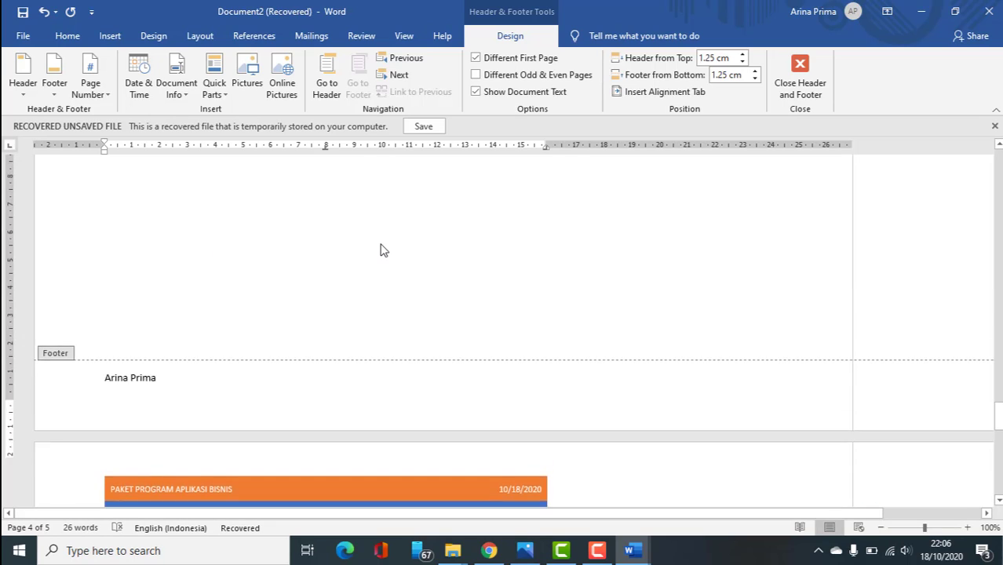
pyautogui.scroll(-3, 315, 265)
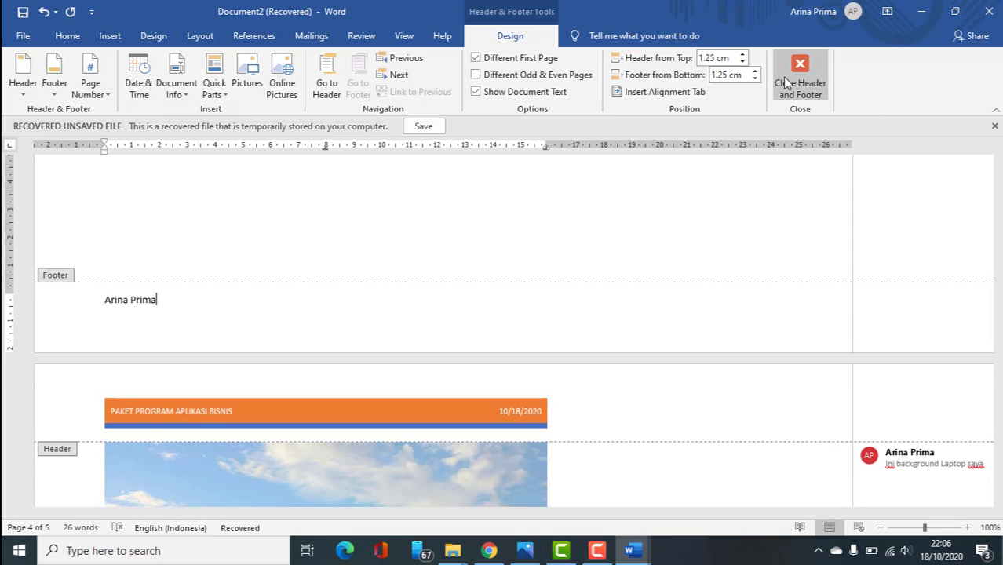
pyautogui.click(820, 102)
# Step: Delete the comment attached to the beach picture on the last page
pyautogui.scroll(-15, 479, 216)
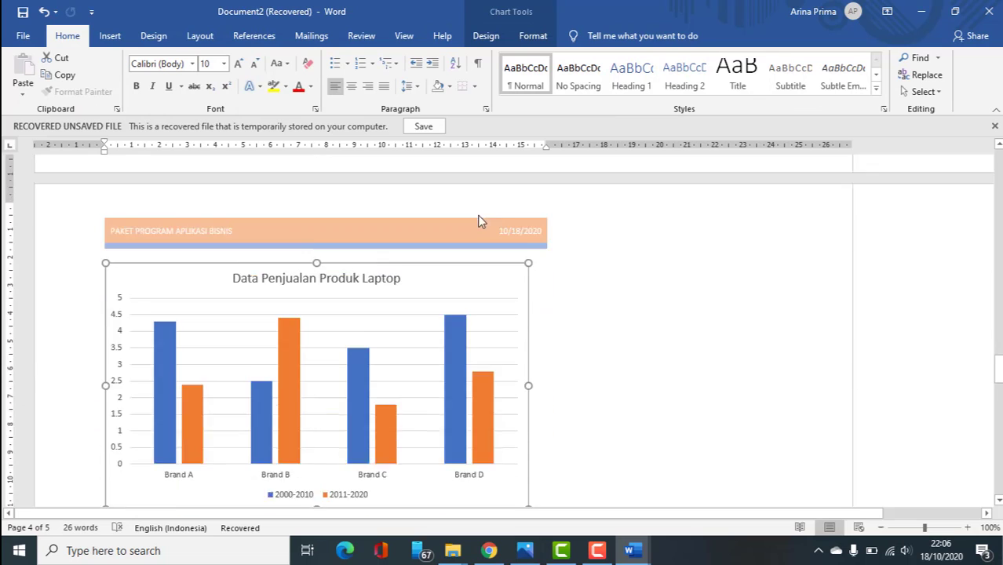
pyautogui.scroll(-3, 510, 205)
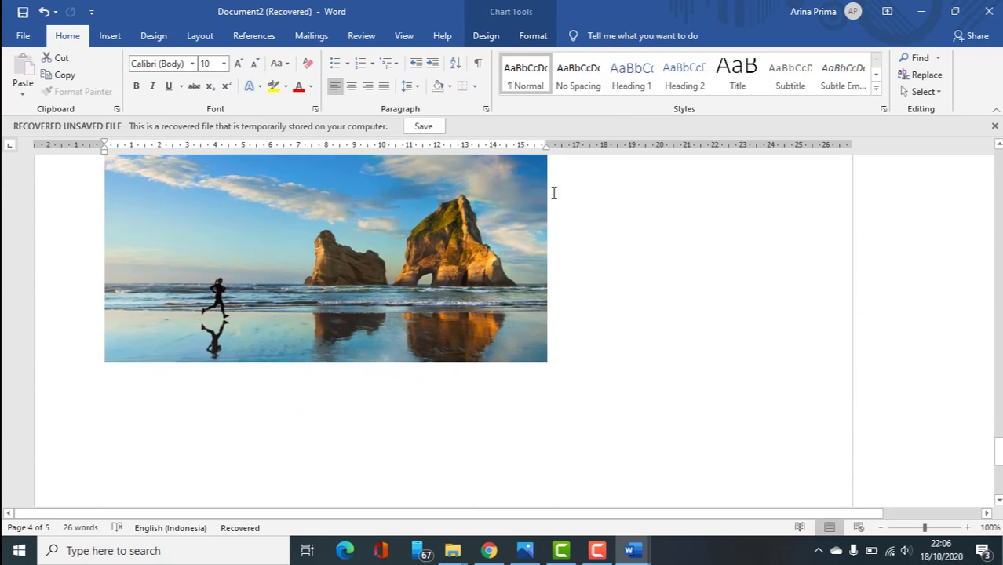
pyautogui.scroll(4, 651, 212)
pyautogui.click(910, 282)
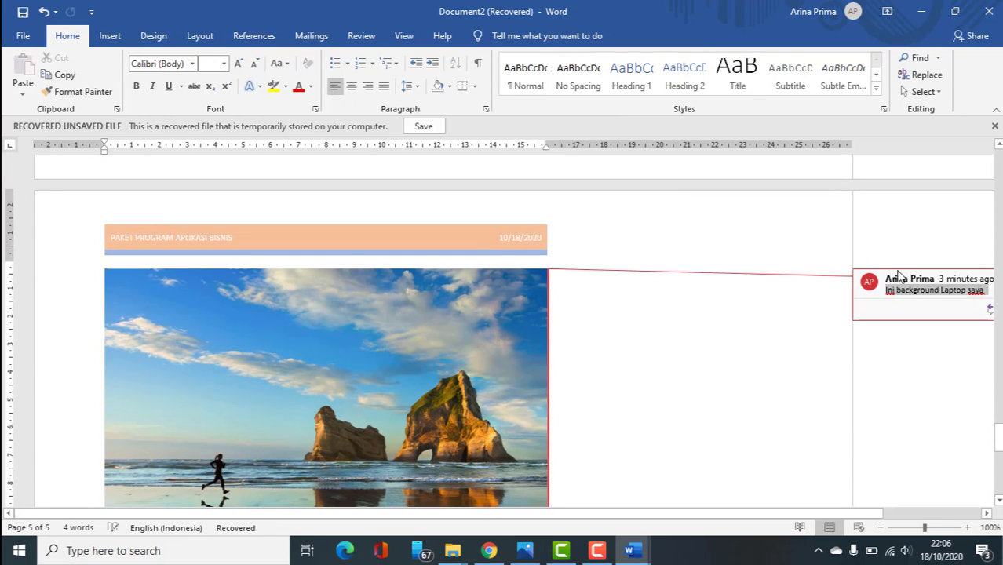
pyautogui.rightClick(903, 284)
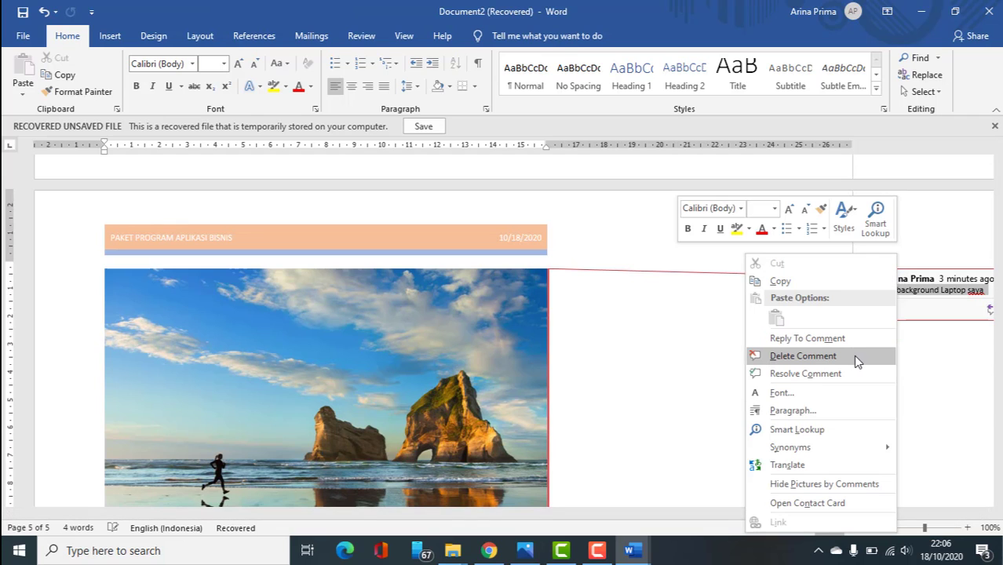
pyautogui.click(802, 356)
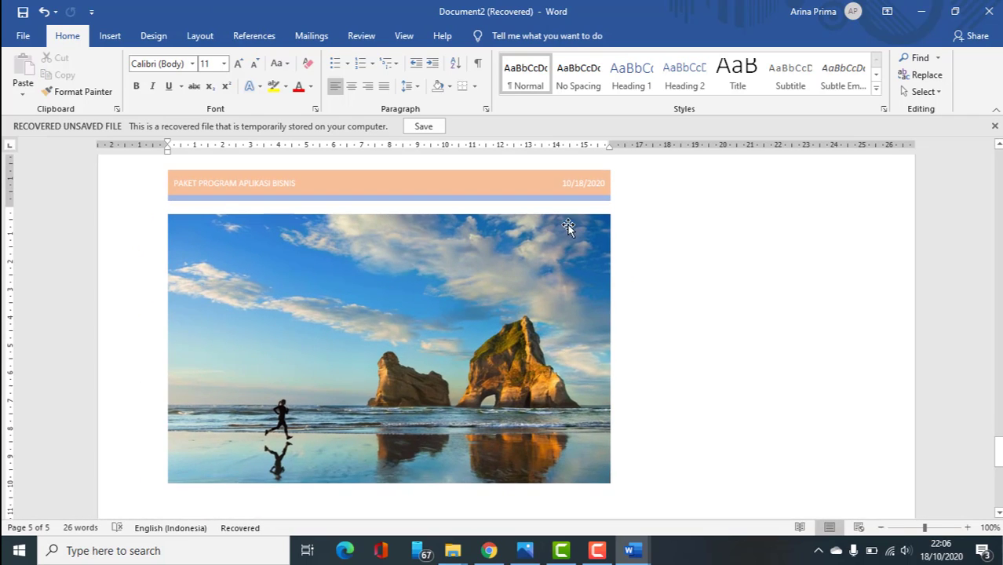
# Step: Look through the document's pages to examine the header and footer on each one
pyautogui.scroll(6, 570, 224)
pyautogui.scroll(-5, 660, 179)
pyautogui.scroll(6, 661, 180)
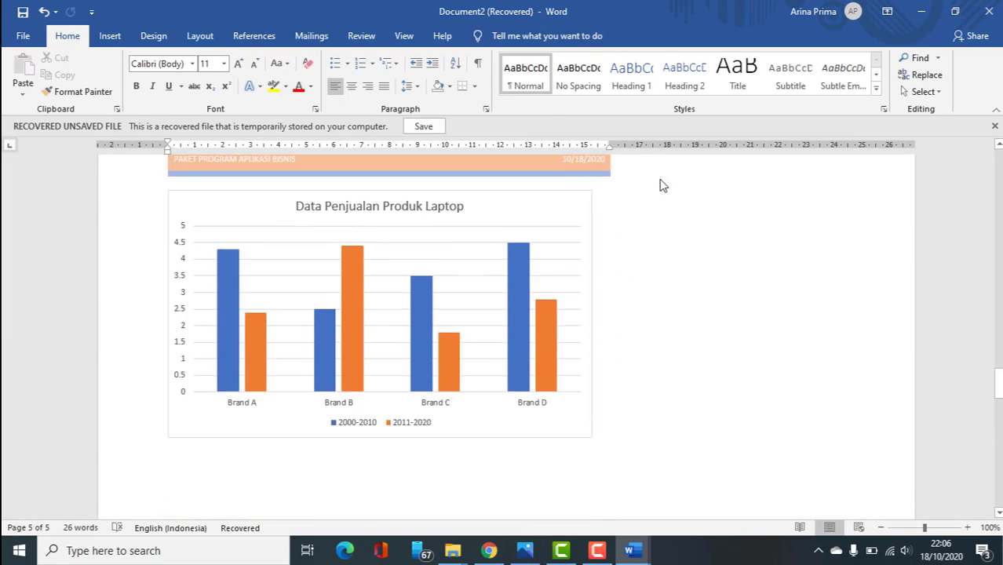
pyautogui.scroll(10, 661, 180)
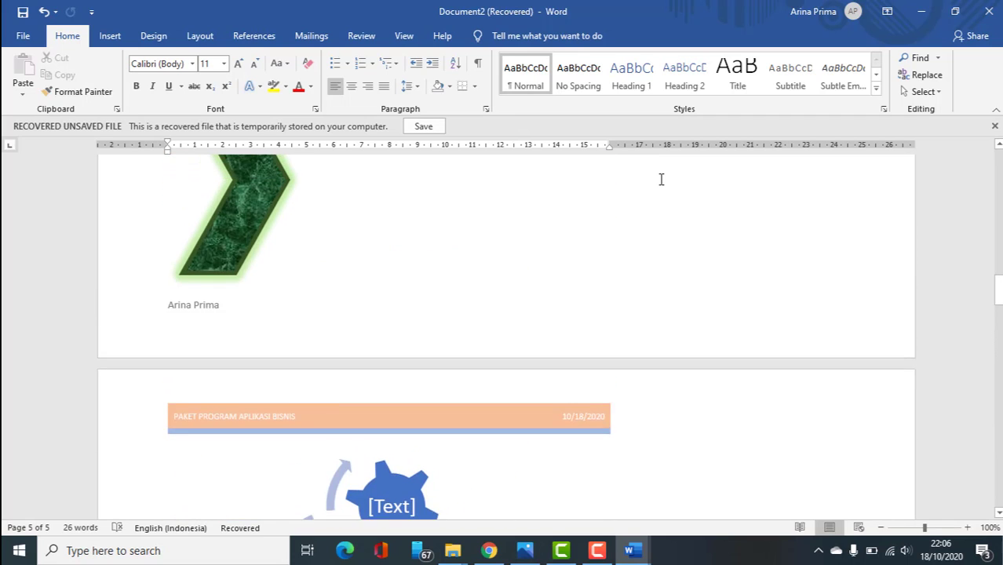
pyautogui.scroll(3, 661, 180)
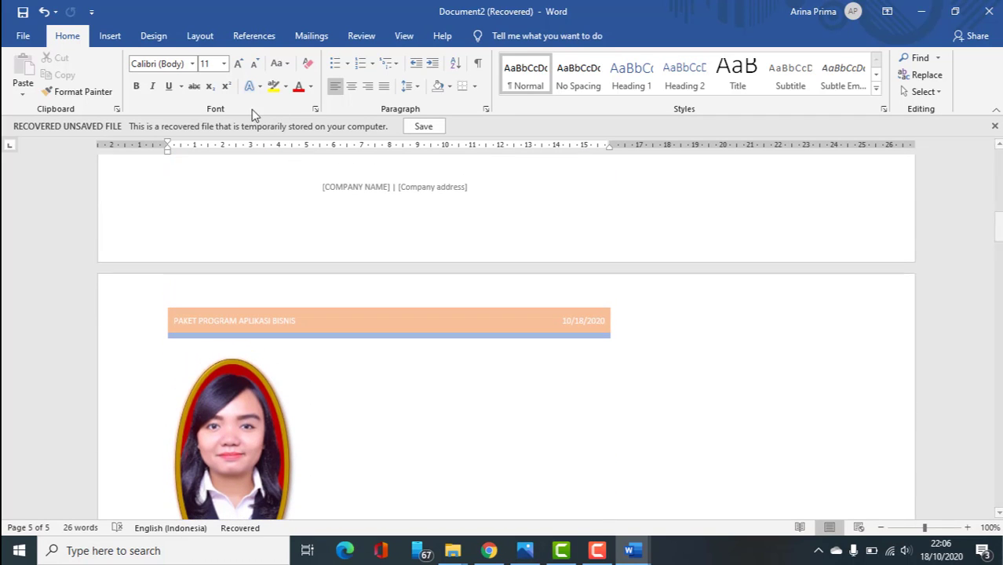
pyautogui.click(110, 35)
pyautogui.scroll(-10, 329, 248)
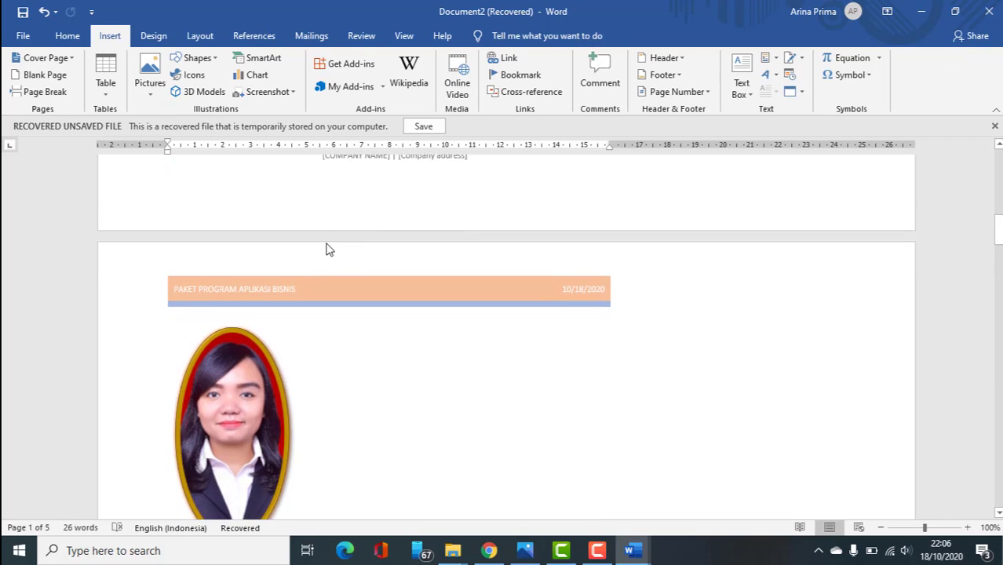
pyautogui.scroll(-4, 243, 284)
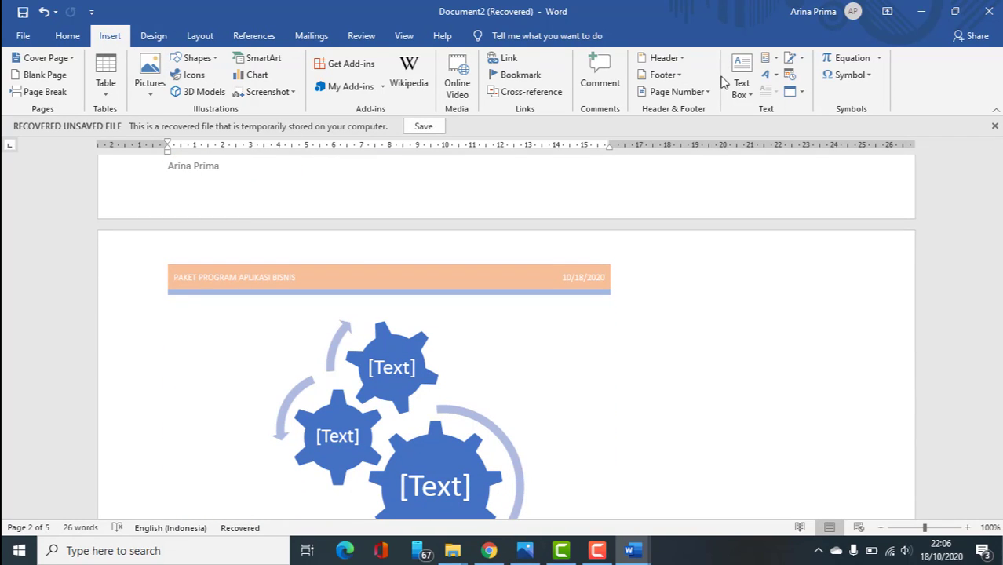
# Step: Insert the Circle page number design from the With Shapes group at the top of the pages and check it across the document
pyautogui.click(681, 91)
pyautogui.moveTo(703, 116)
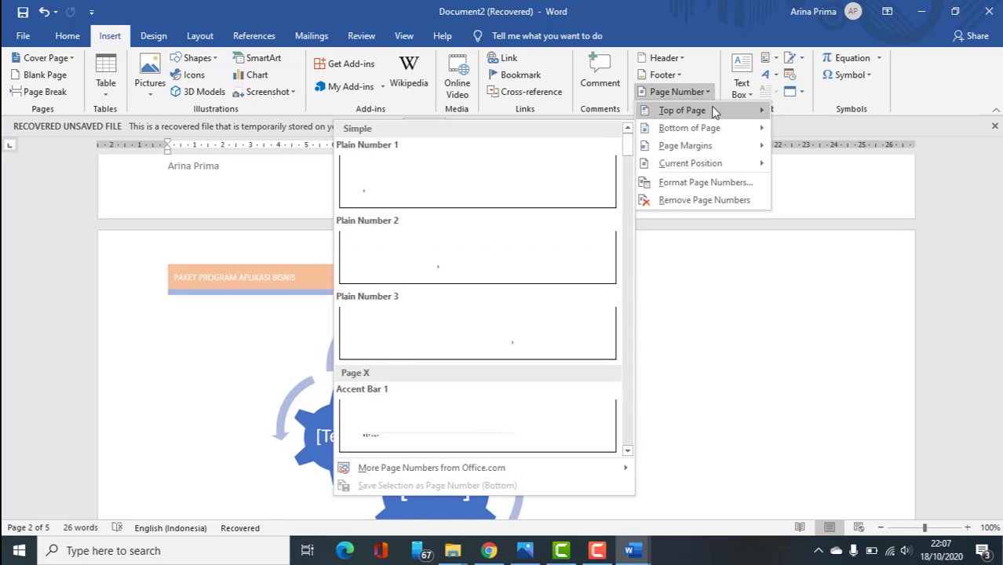
pyautogui.moveTo(716, 131)
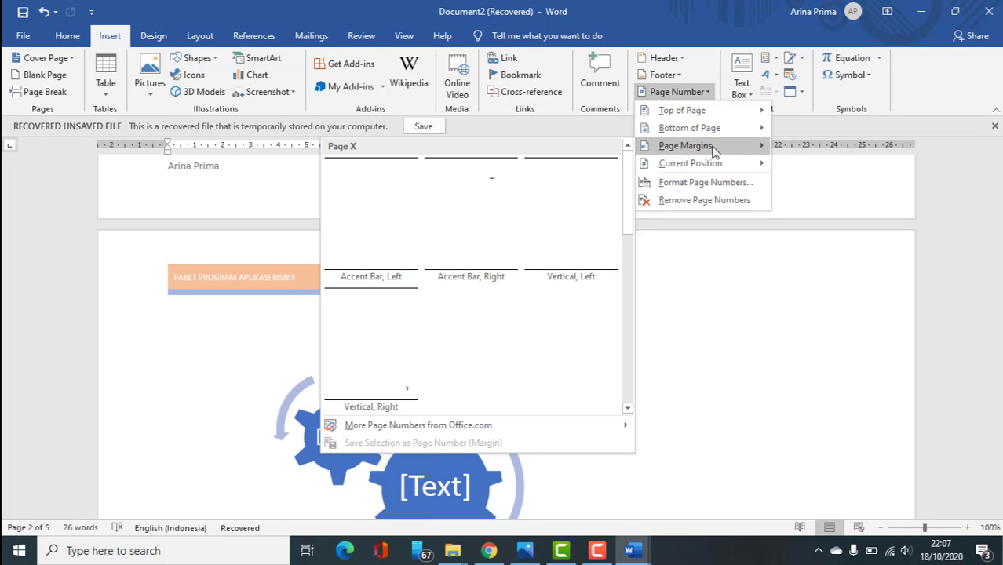
pyautogui.moveTo(722, 167)
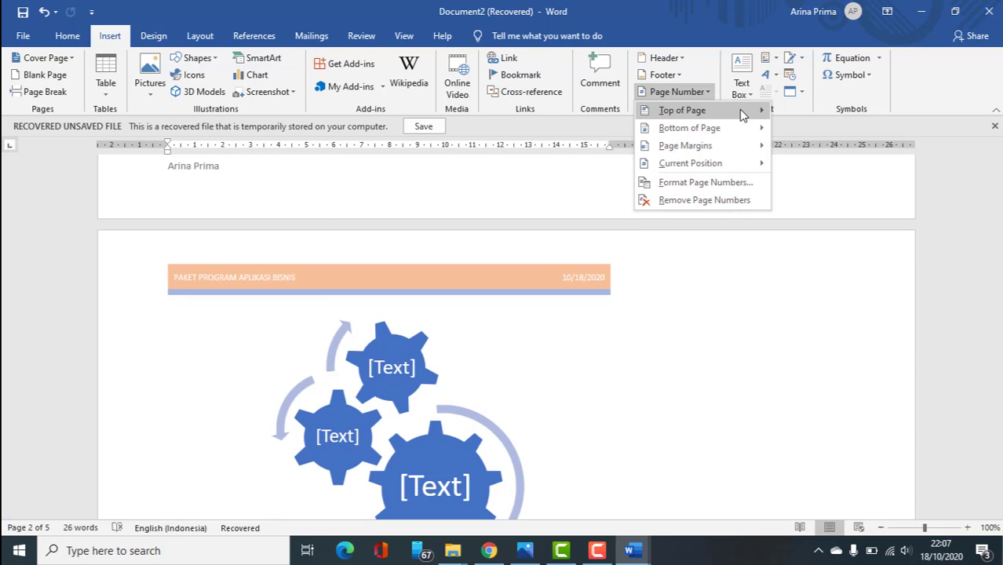
pyautogui.moveTo(741, 115)
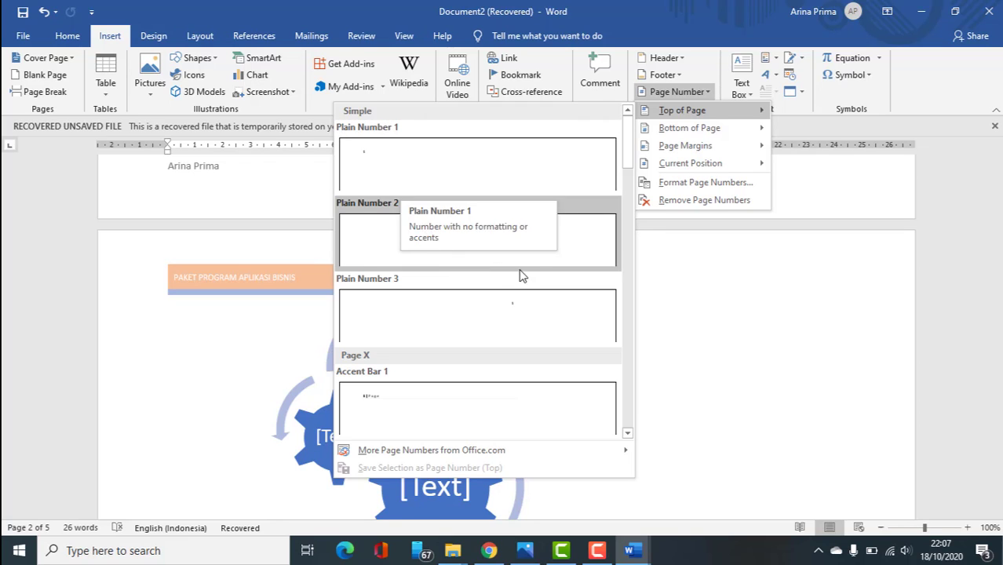
pyautogui.scroll(-10, 506, 385)
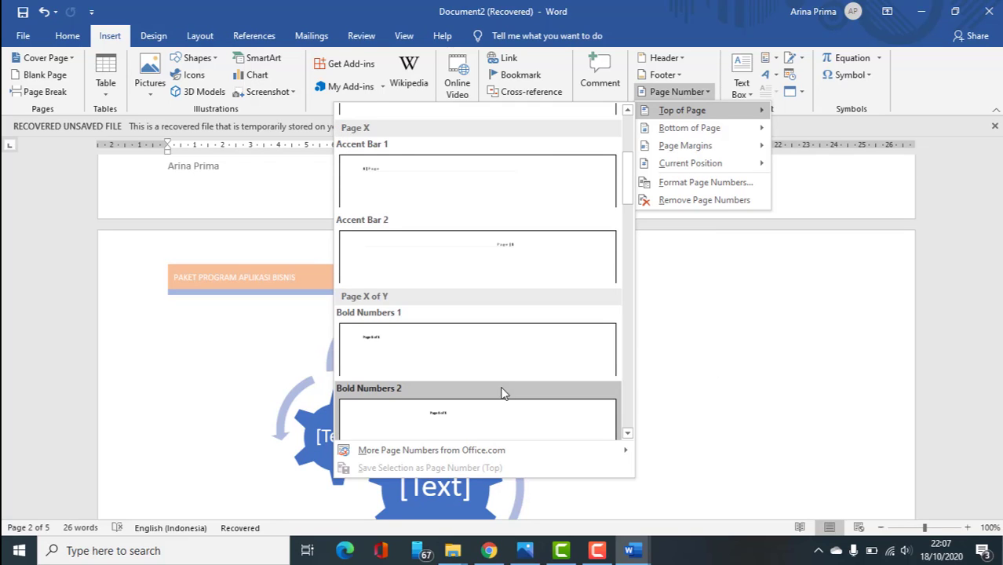
pyautogui.scroll(-6, 553, 207)
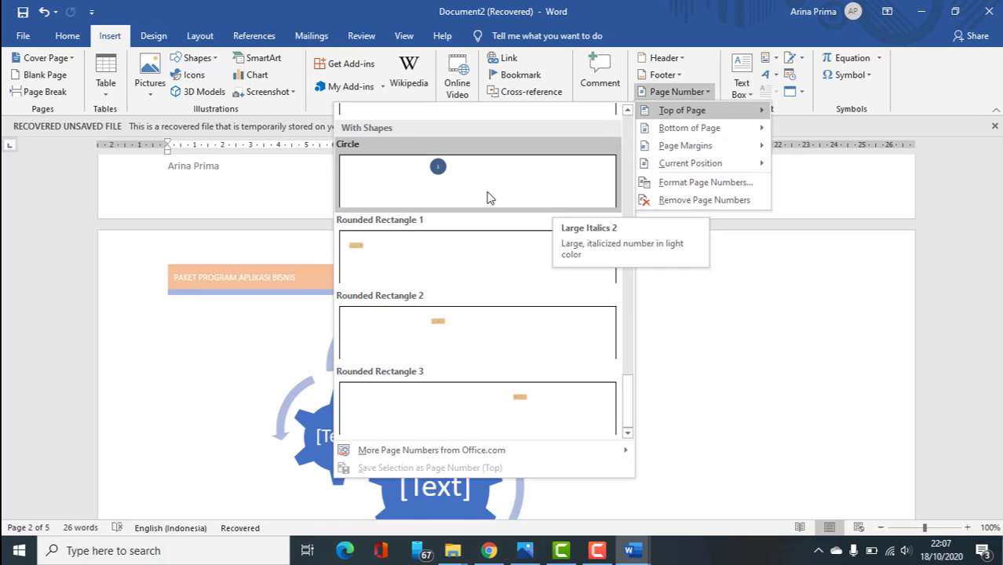
pyautogui.click(463, 180)
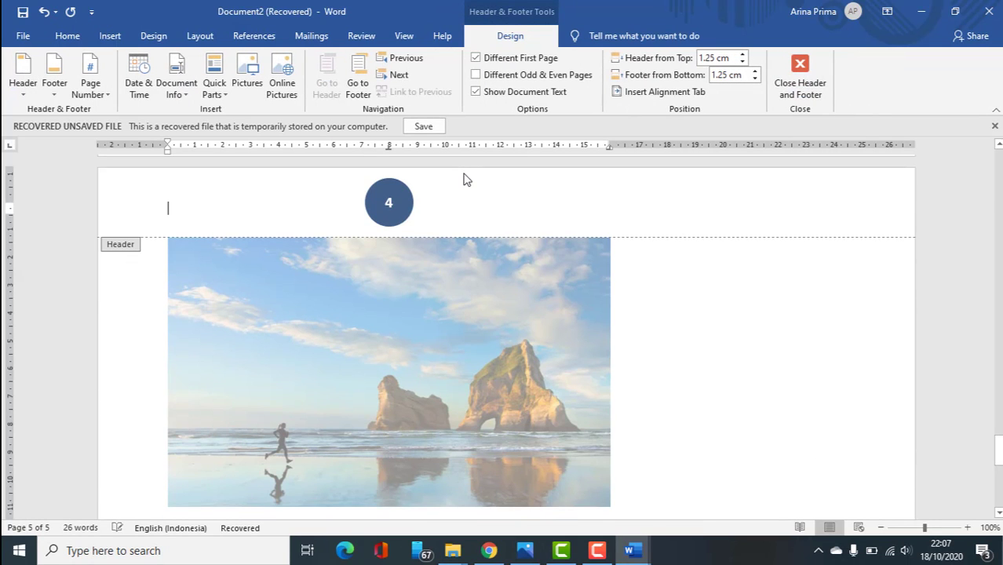
pyautogui.scroll(10, 508, 326)
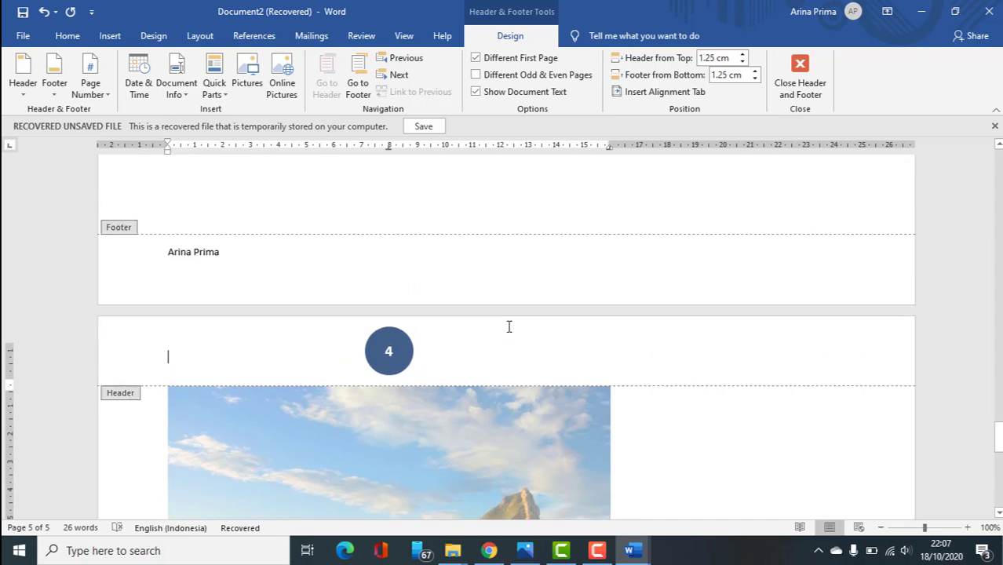
pyautogui.scroll(15, 508, 326)
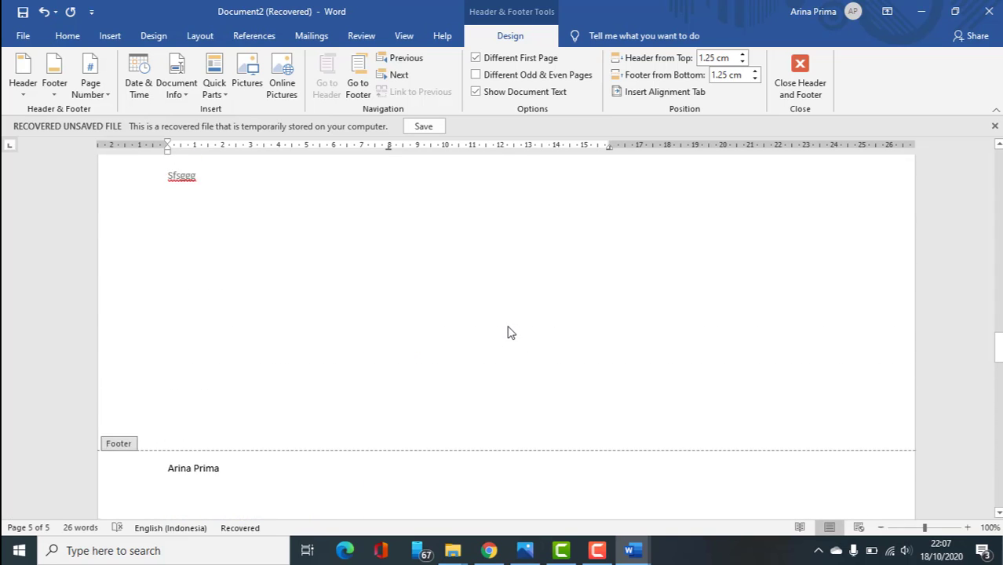
pyautogui.scroll(15, 508, 329)
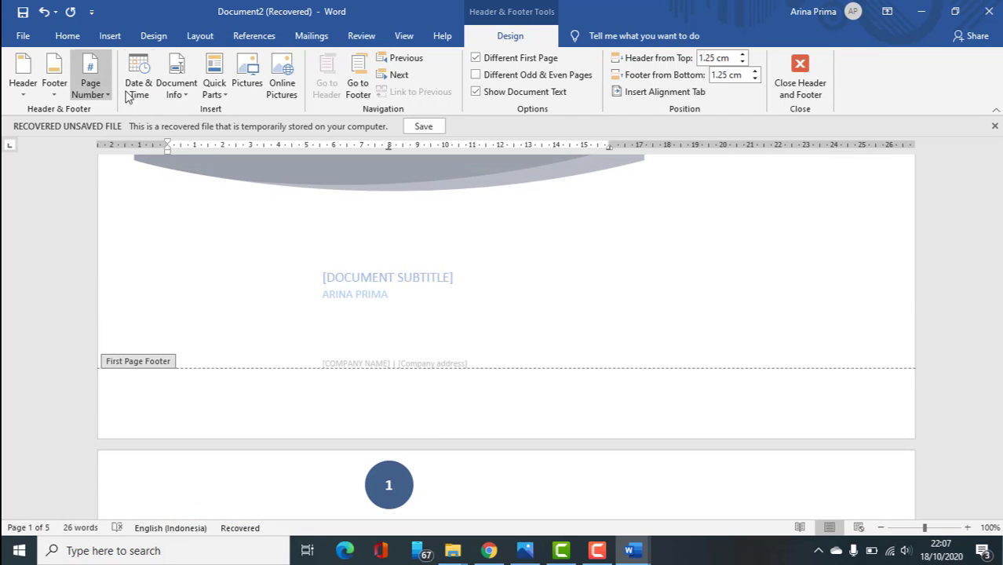
# Step: Insert the Plain Number 3 page number at the bottom of the pages and check it on the other pages
pyautogui.click(90, 84)
pyautogui.moveTo(120, 114)
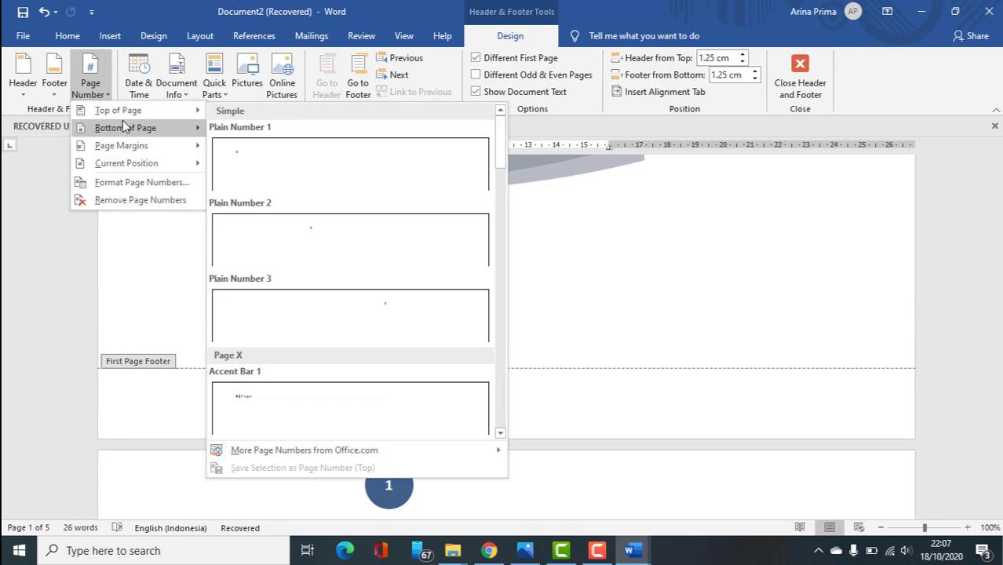
pyautogui.click(399, 338)
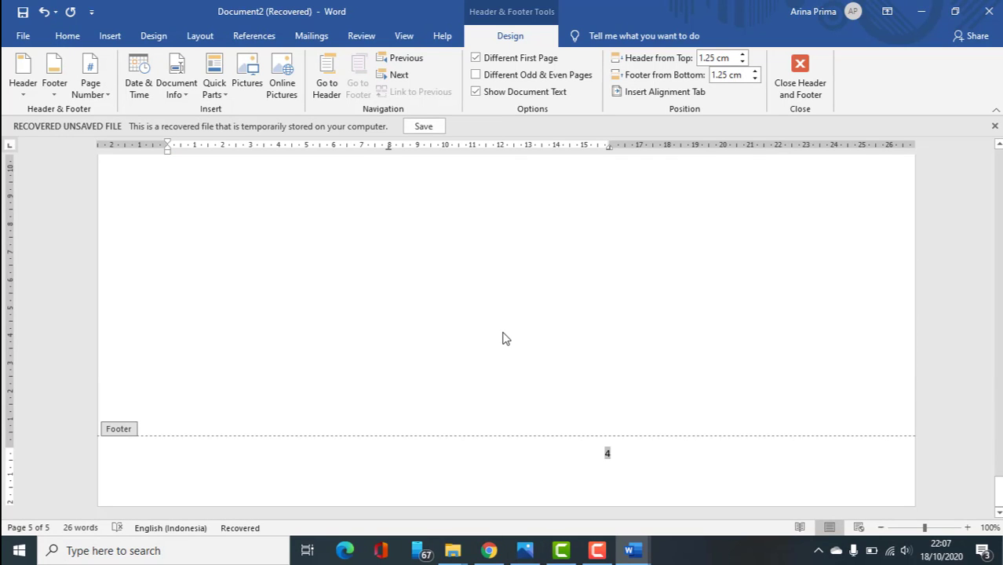
pyautogui.scroll(15, 505, 338)
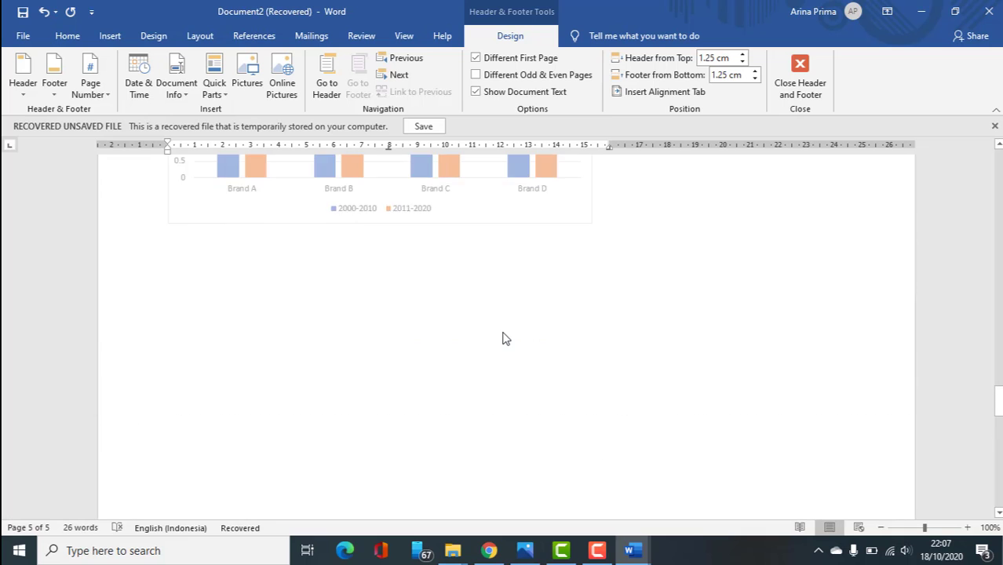
pyautogui.scroll(15, 505, 338)
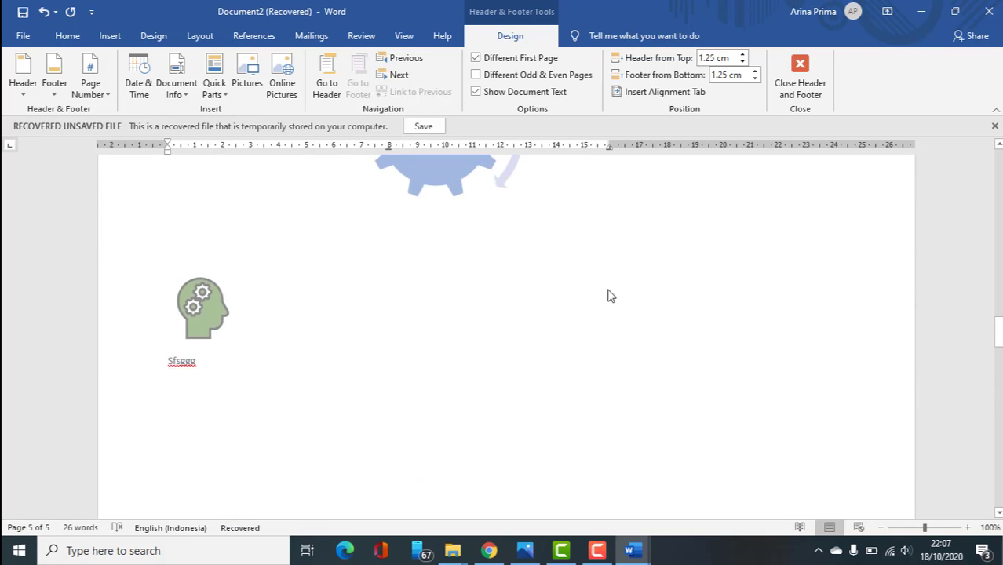
# Step: Replace the circle page number header with the built-in Banded header
pyautogui.scroll(15, 604, 290)
pyautogui.click(371, 442)
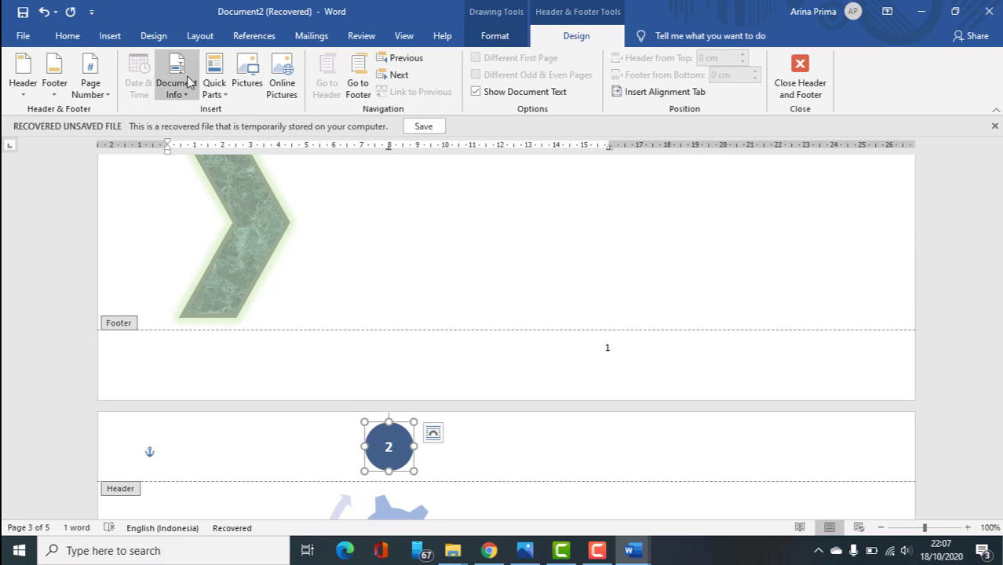
pyautogui.click(24, 79)
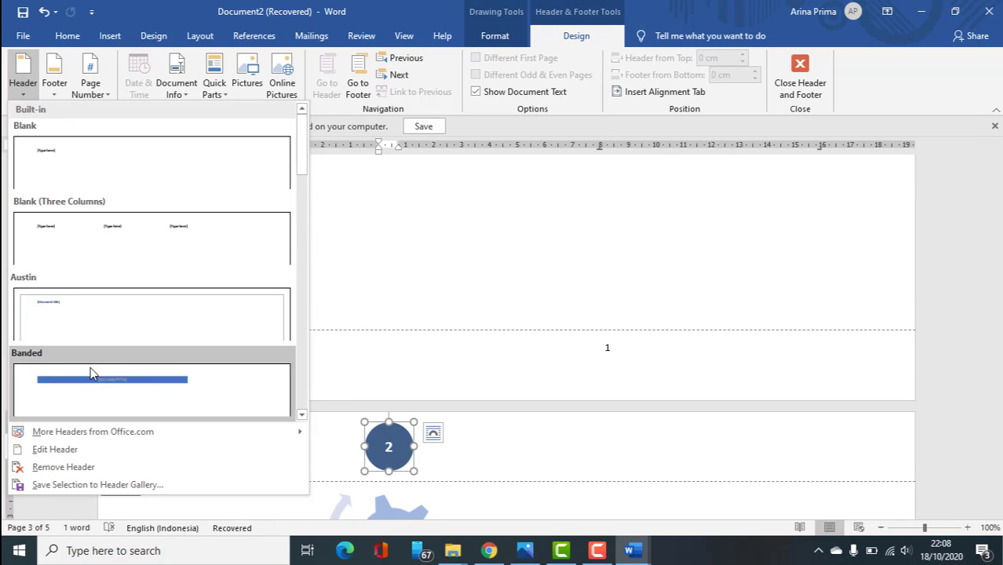
pyautogui.click(89, 372)
pyautogui.scroll(-15, 311, 335)
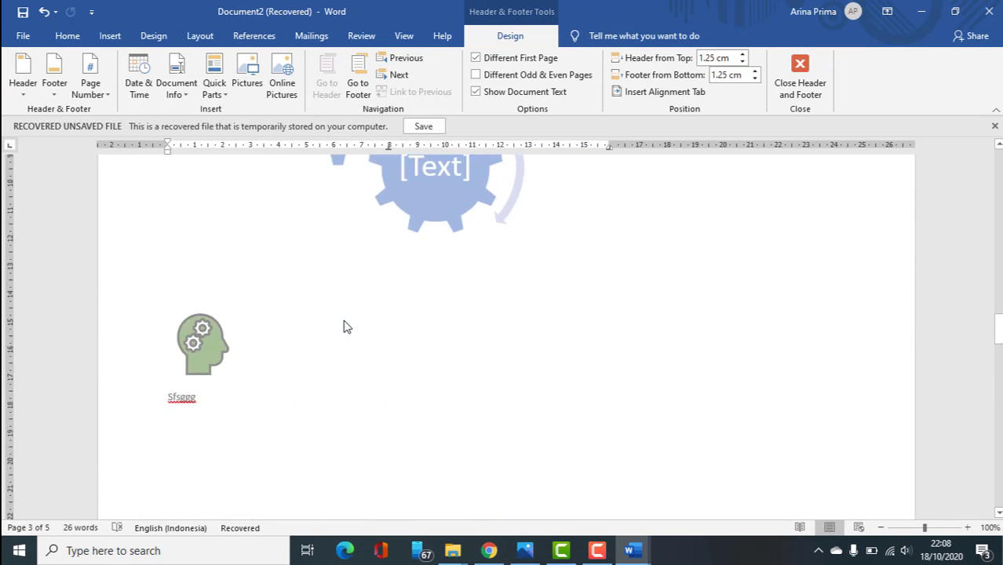
# Step: Change the number format of the footer page numbers to "- 1 -, - 2 -, - 3 -, ..."
pyautogui.scroll(3, 661, 226)
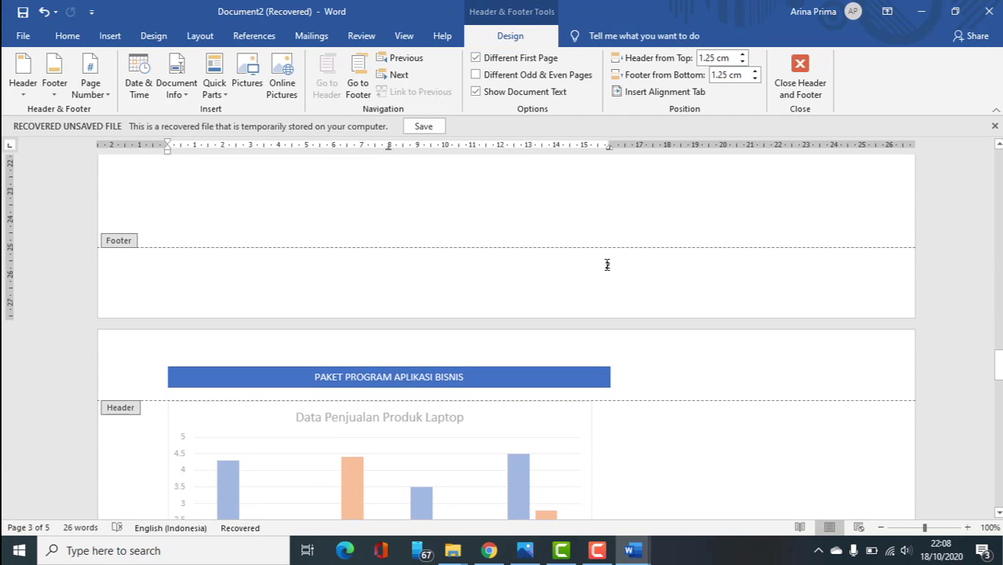
pyautogui.click(606, 264)
pyautogui.doubleClick(602, 265)
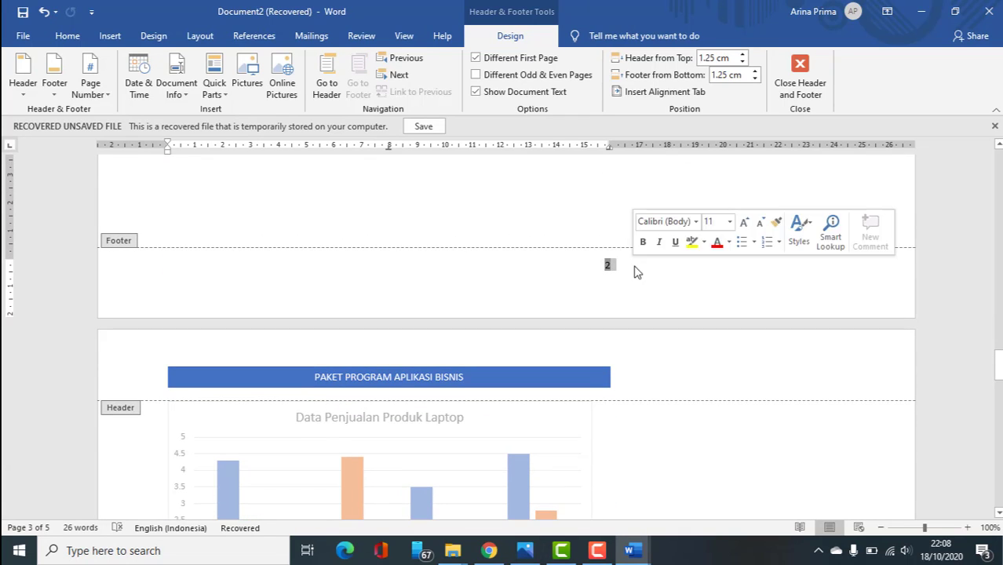
pyautogui.click(90, 79)
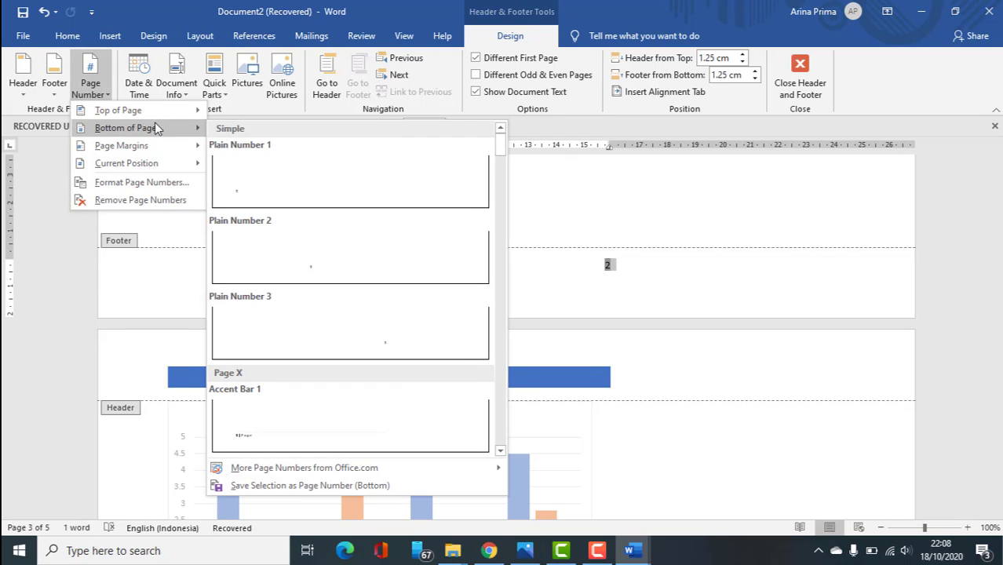
pyautogui.moveTo(168, 150)
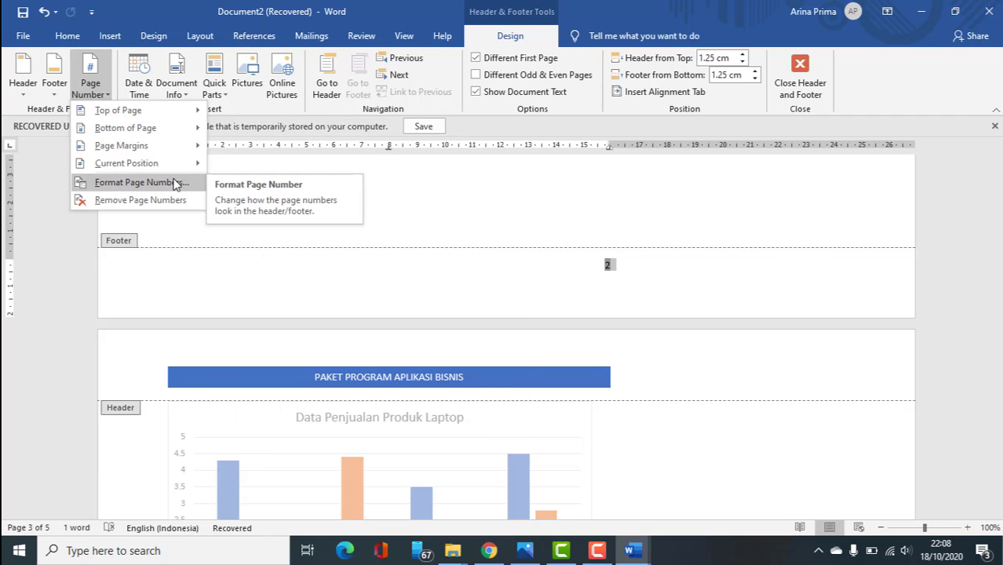
pyautogui.click(173, 183)
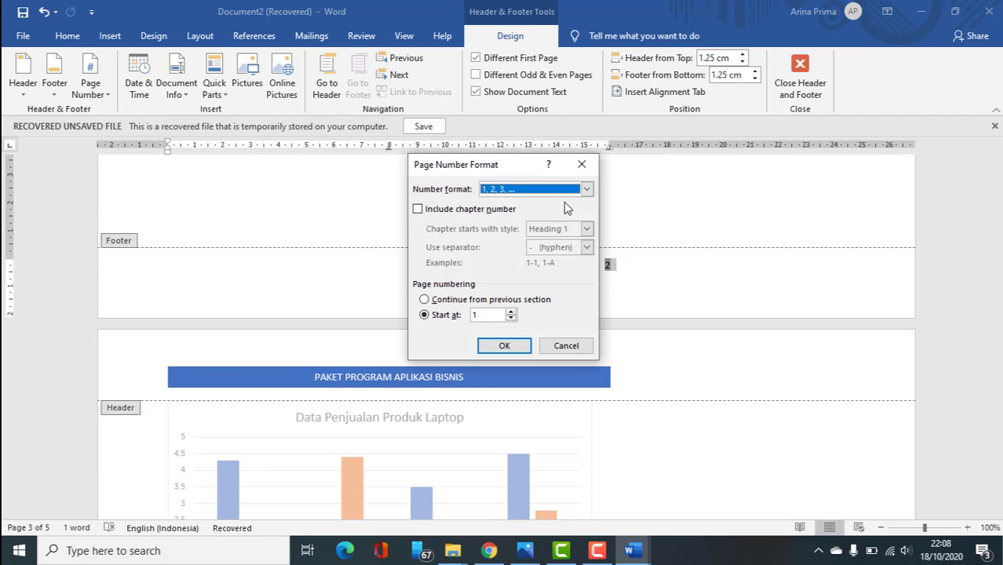
pyautogui.click(586, 189)
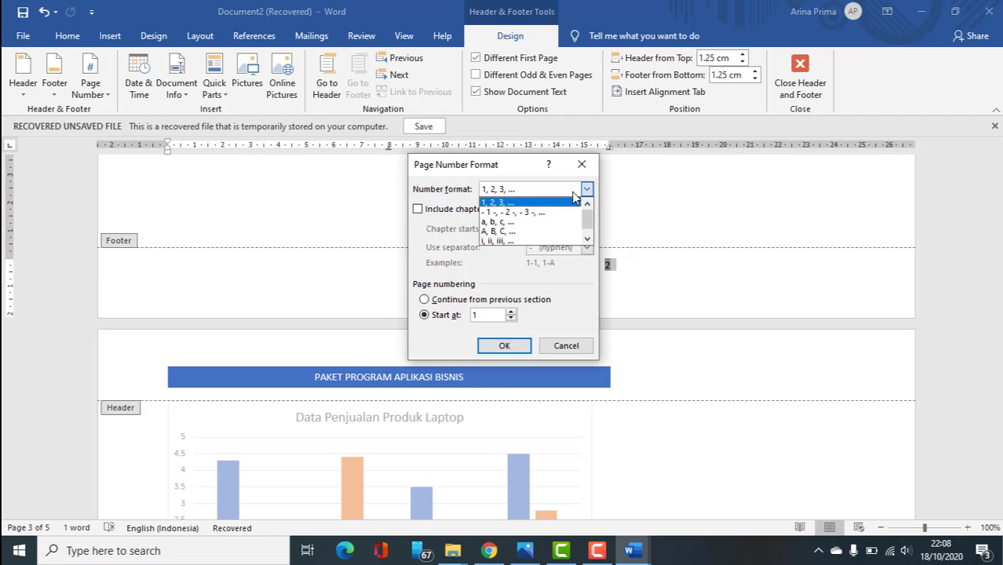
pyautogui.click(529, 216)
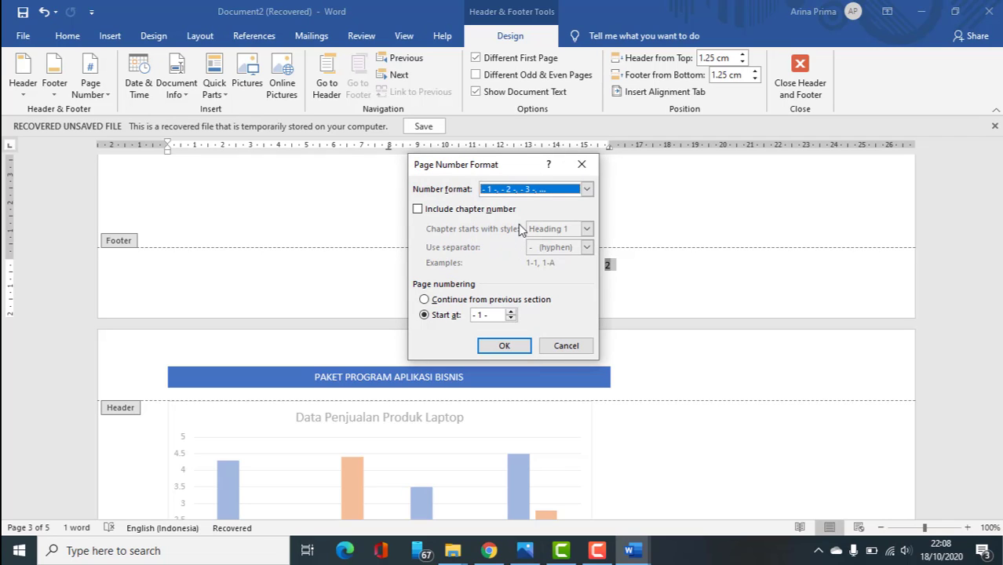
pyautogui.click(534, 191)
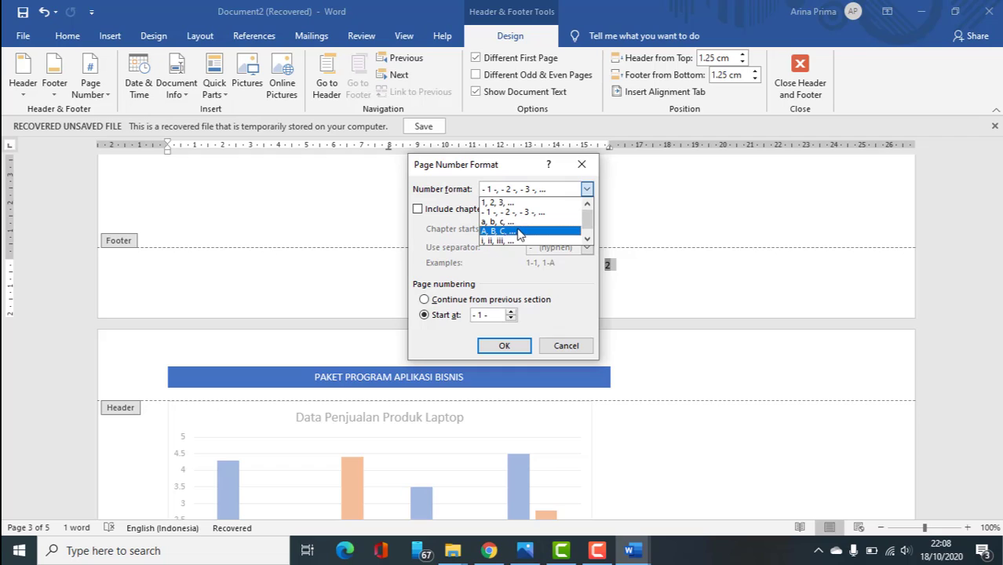
pyautogui.click(586, 242)
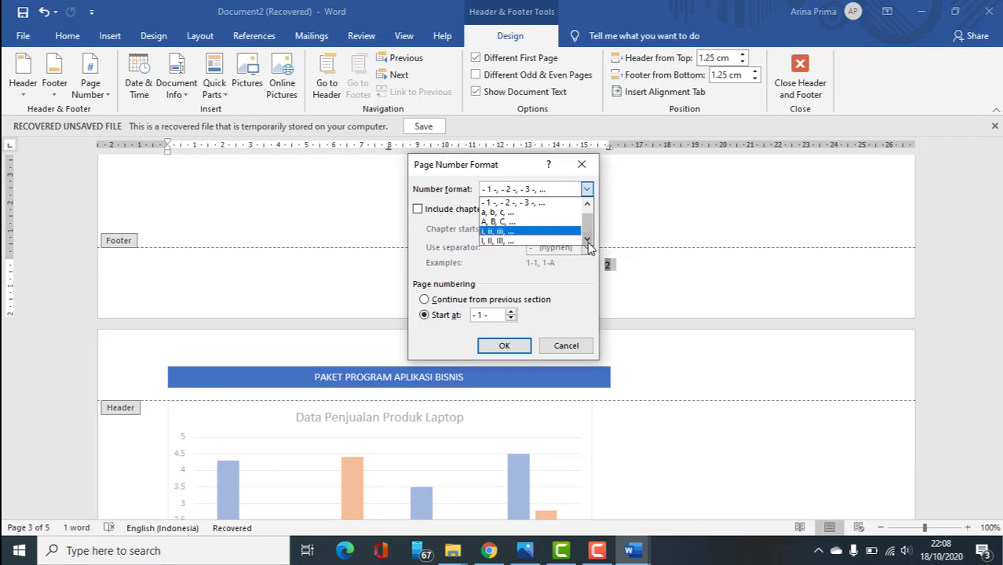
pyautogui.click(587, 203)
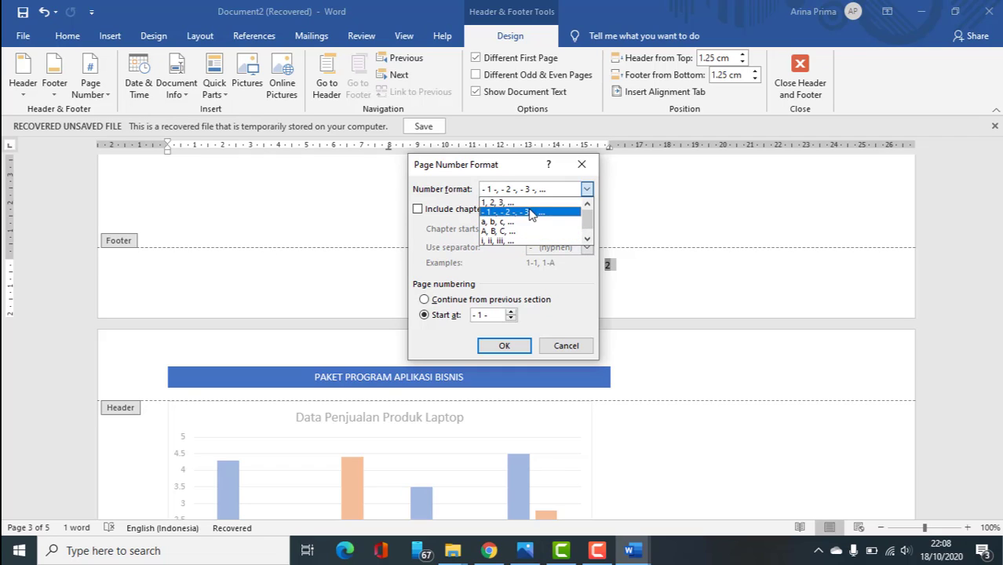
pyautogui.click(531, 213)
pyautogui.click(513, 351)
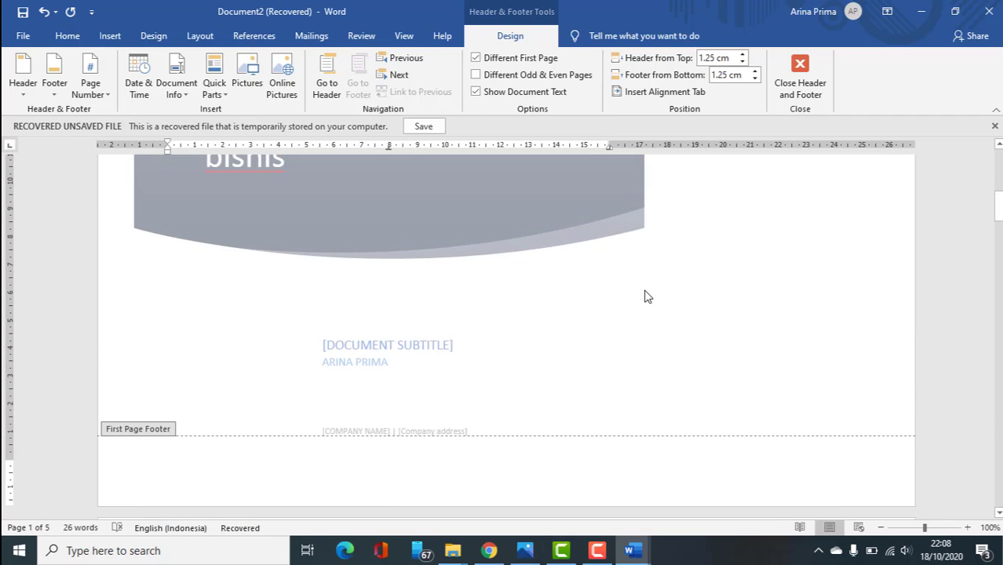
# Step: Check the reformatted page number in the footer of page 2 and leave it selected
pyautogui.scroll(-8, 645, 293)
pyautogui.scroll(-10, 625, 294)
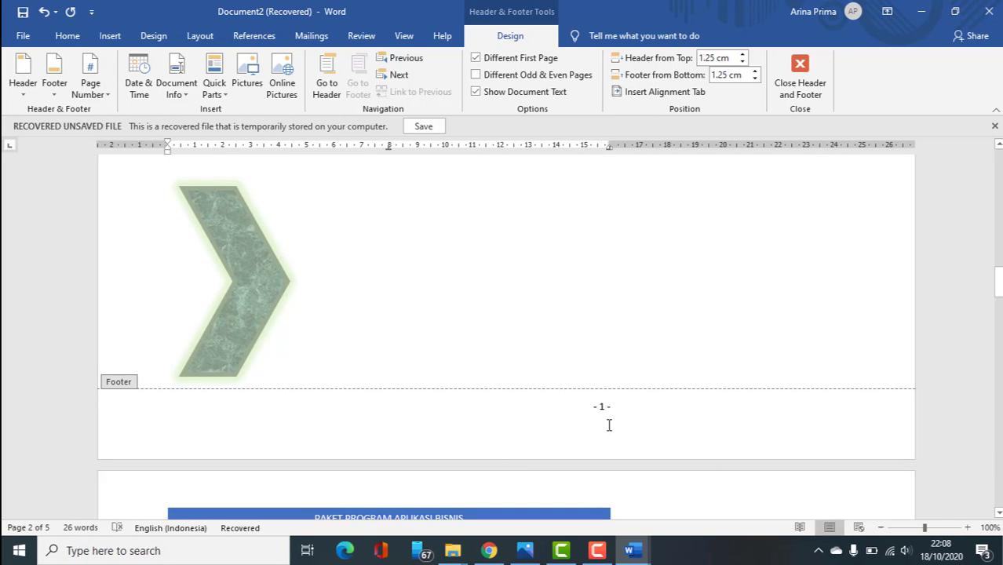
pyautogui.moveTo(590, 410); pyautogui.dragTo(627, 401)
pyautogui.scroll(7, 638, 405)
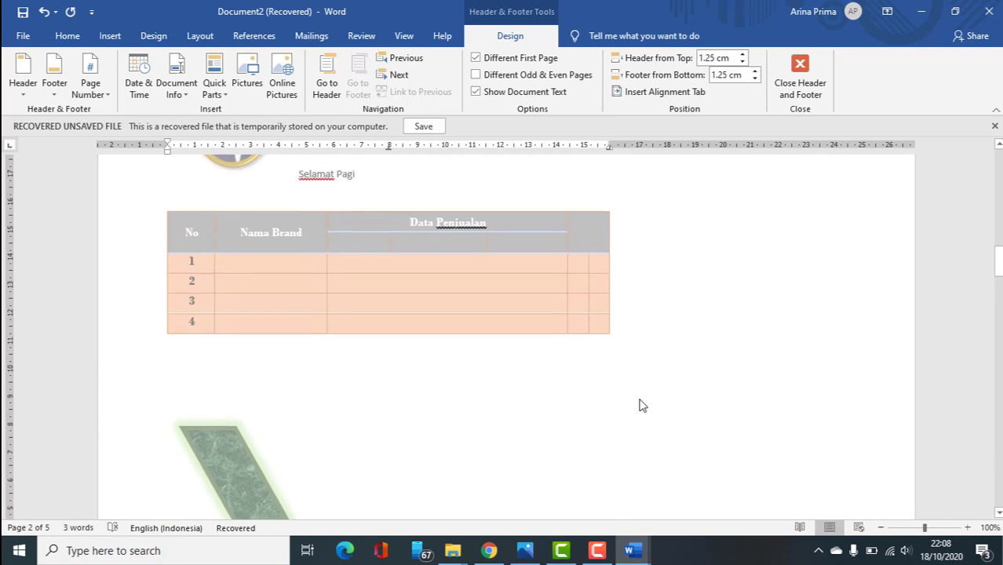
pyautogui.scroll(-6, 642, 405)
pyautogui.scroll(1, 631, 399)
pyautogui.scroll(-2, 632, 399)
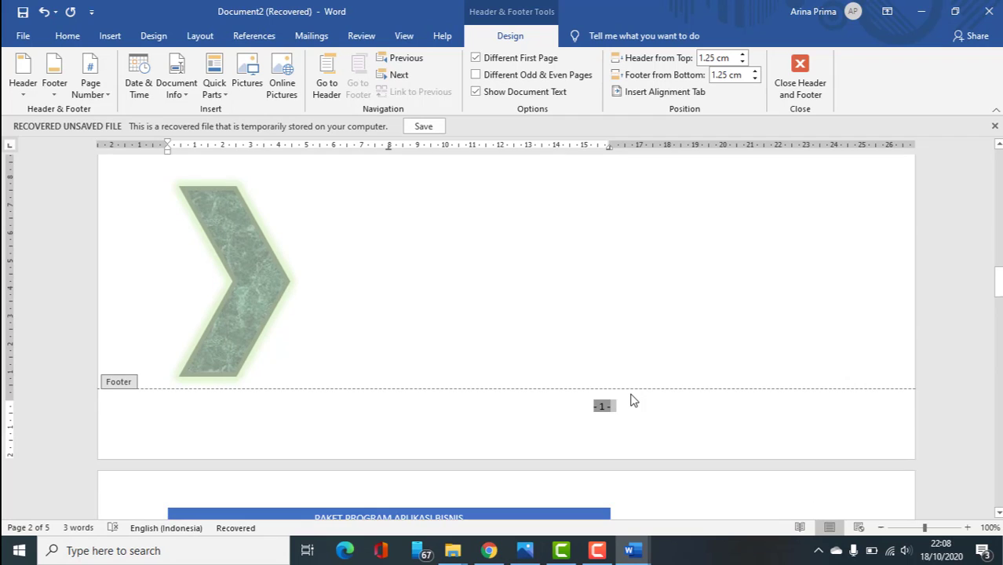
pyautogui.scroll(1, 631, 399)
pyautogui.scroll(1, 260, 195)
pyautogui.scroll(-3, 734, 349)
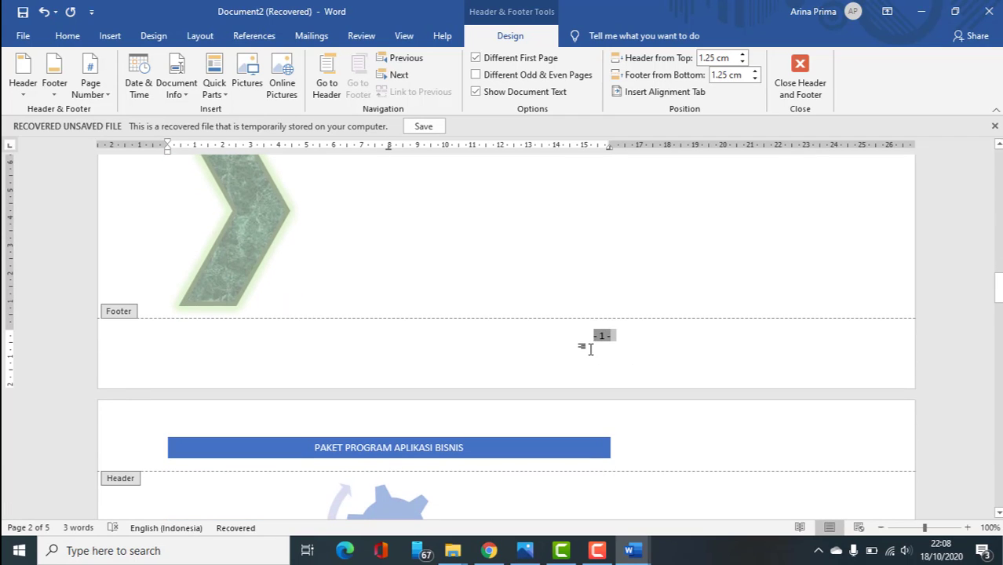
pyautogui.scroll(3, 388, 188)
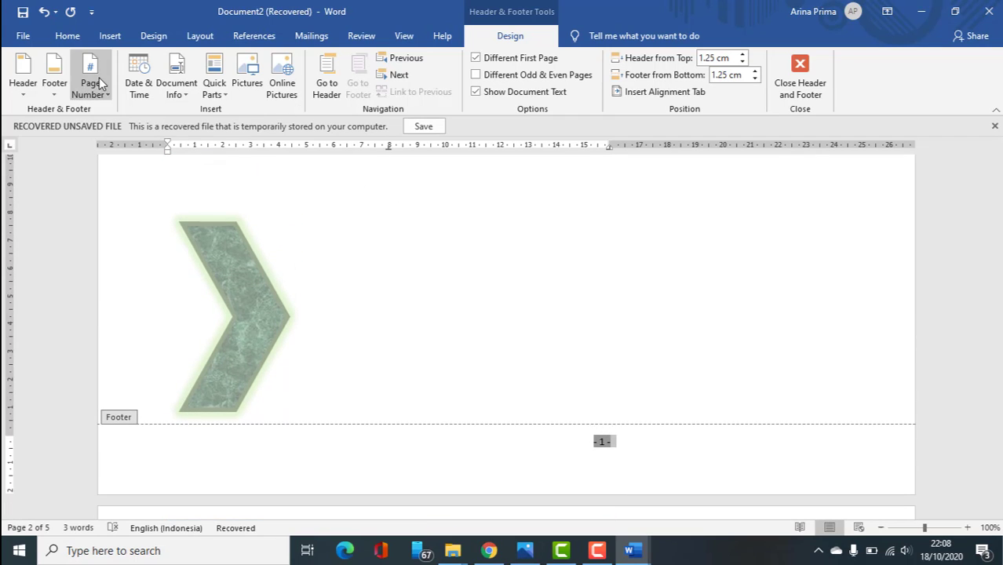
# Step: Replace the selected footer page number with the date in the "Sunday, 18 October 2020" format
pyautogui.click(138, 92)
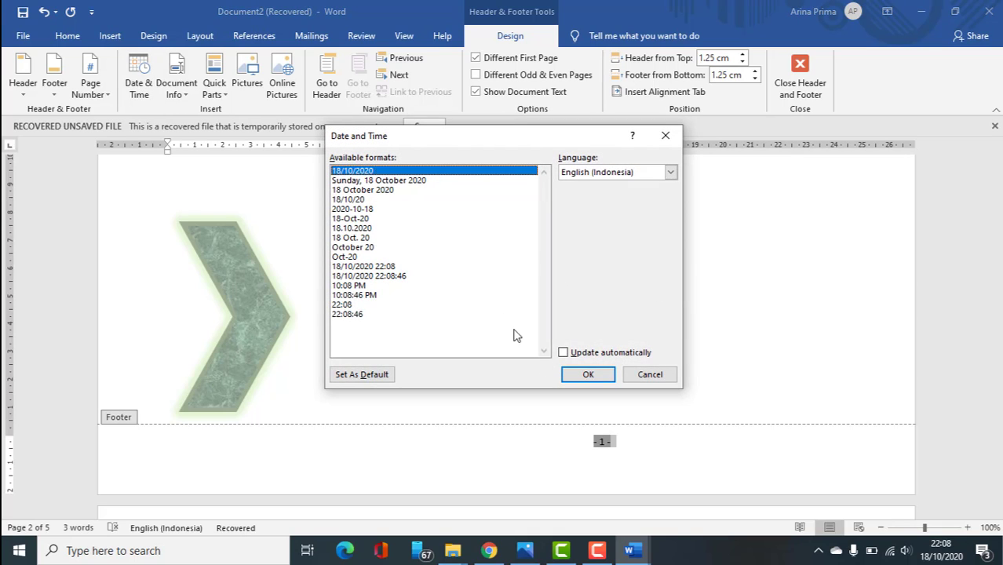
pyautogui.click(411, 182)
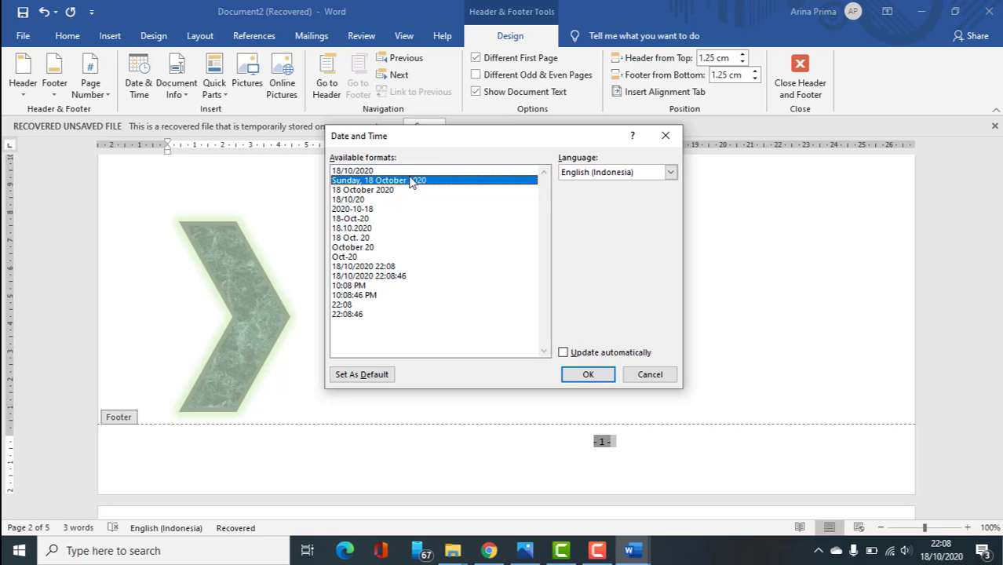
pyautogui.click(588, 374)
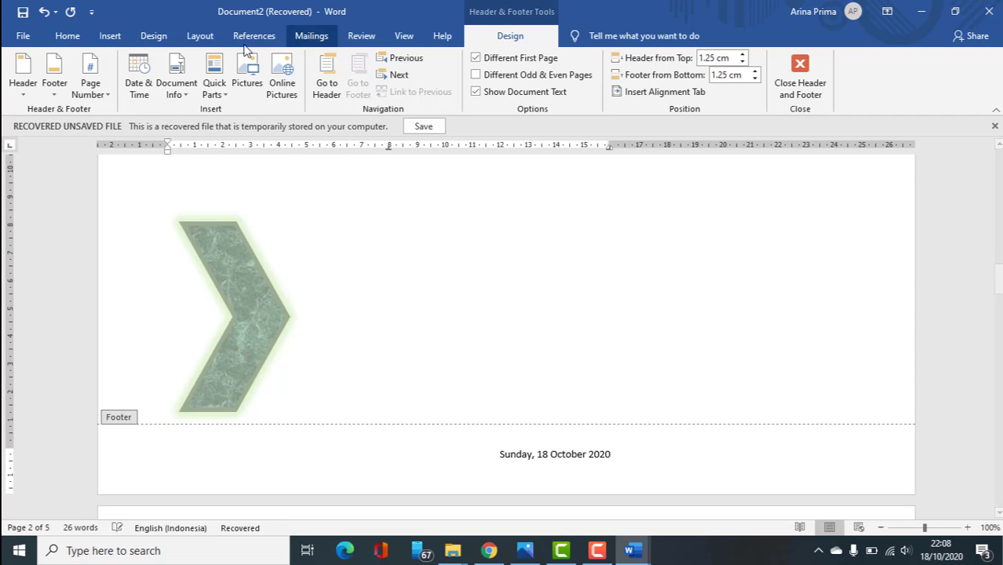
# Step: Insert the Untitled logo picture into the footer and shrink it to about 2.62 cm high by 2.43 cm wide
pyautogui.click(260, 91)
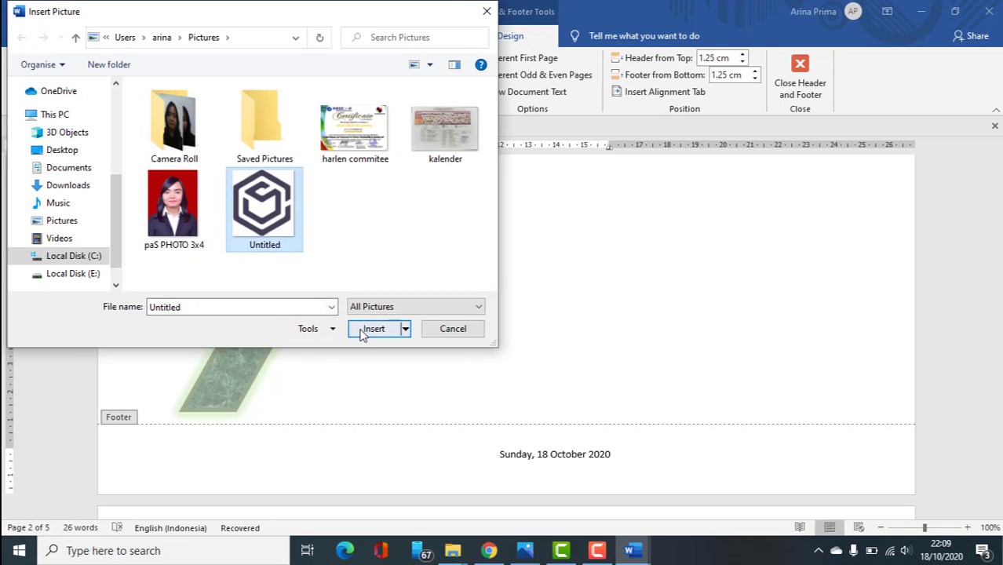
pyautogui.click(373, 329)
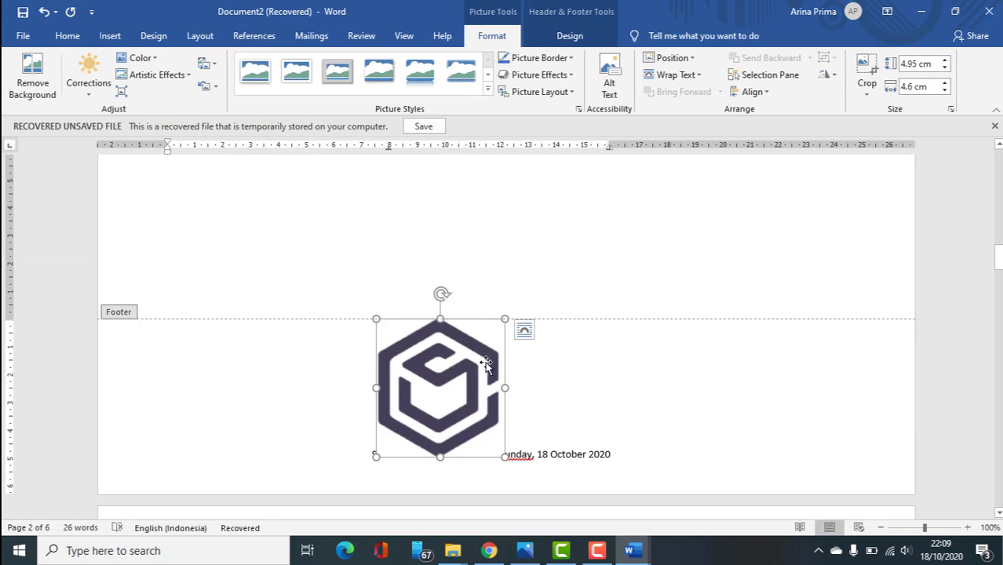
pyautogui.moveTo(505, 319); pyautogui.dragTo(443, 382)
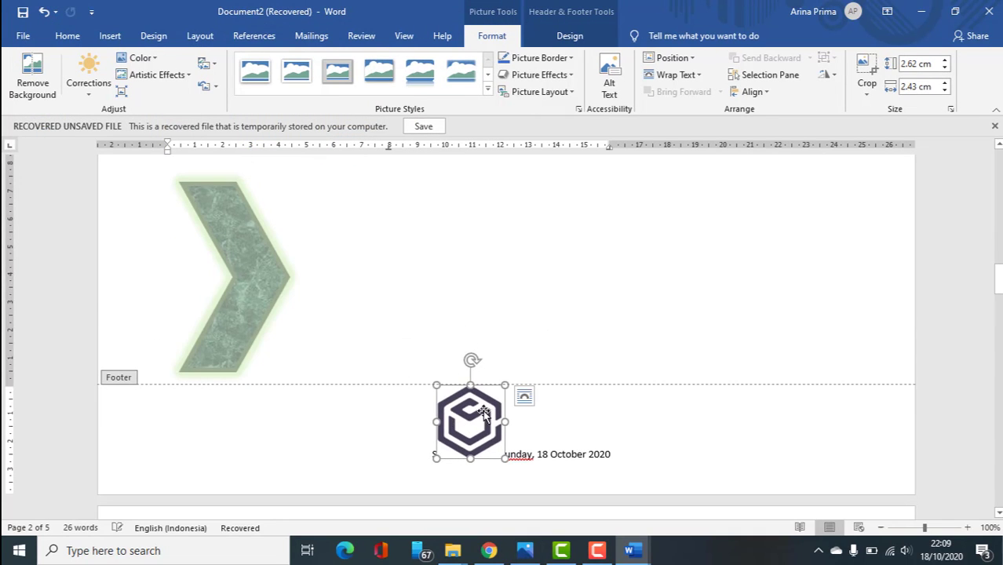
# Step: Place the footer logo directly in front of the date so that it no longer splits the word "Sunday"
pyautogui.click(512, 443)
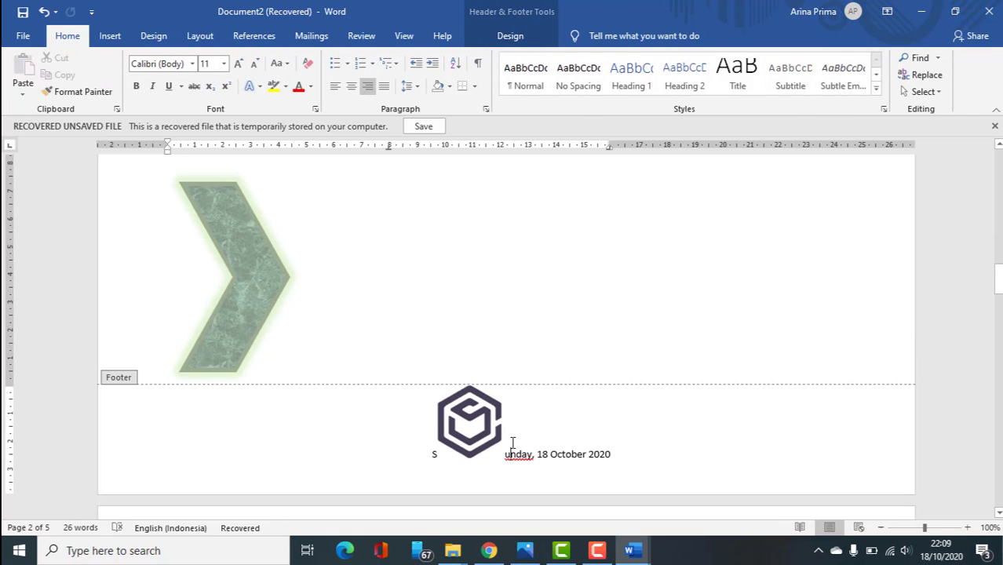
pyautogui.click(463, 422)
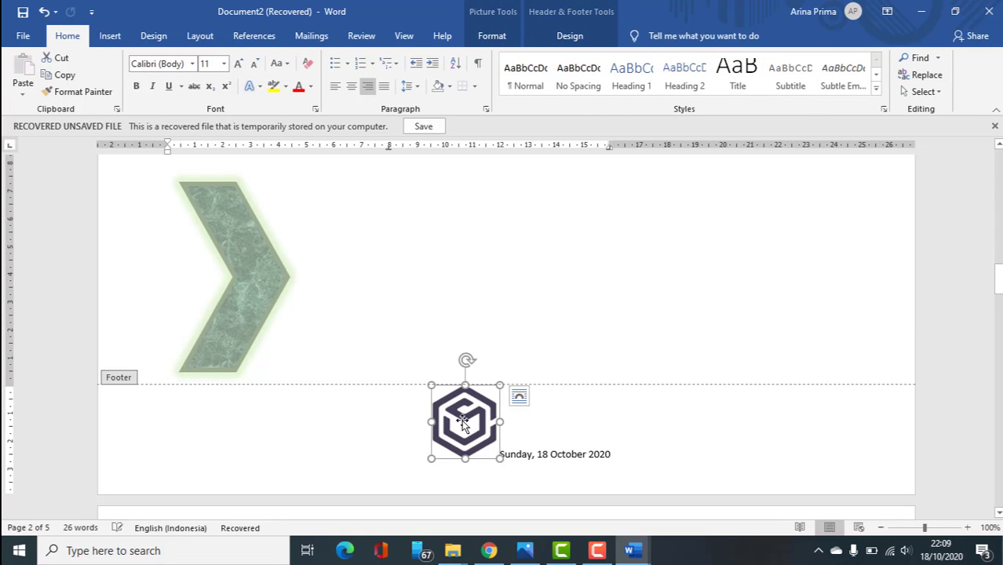
pyautogui.click(536, 453)
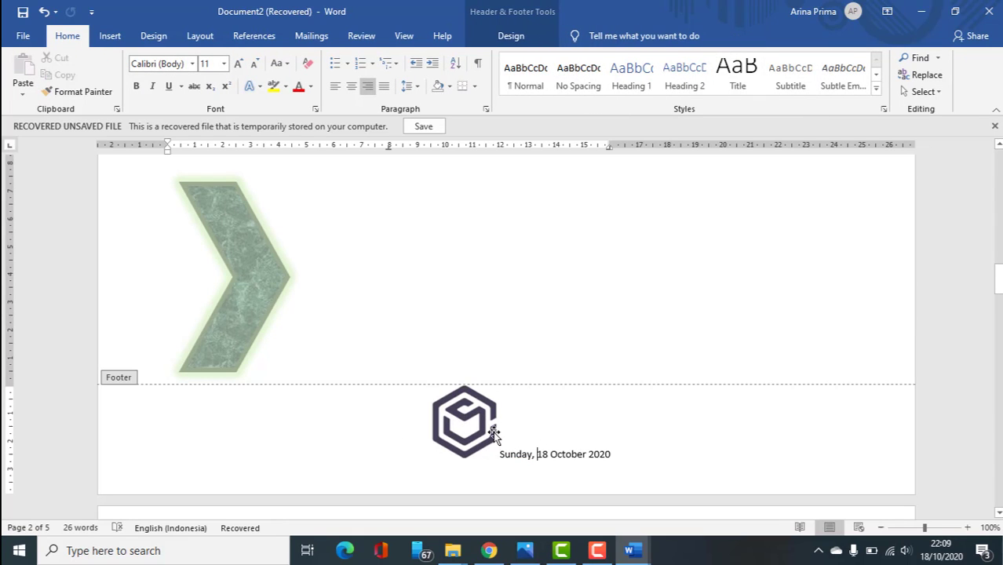
# Step: Finish editing the header and footer and return to the document body
pyautogui.click(529, 31)
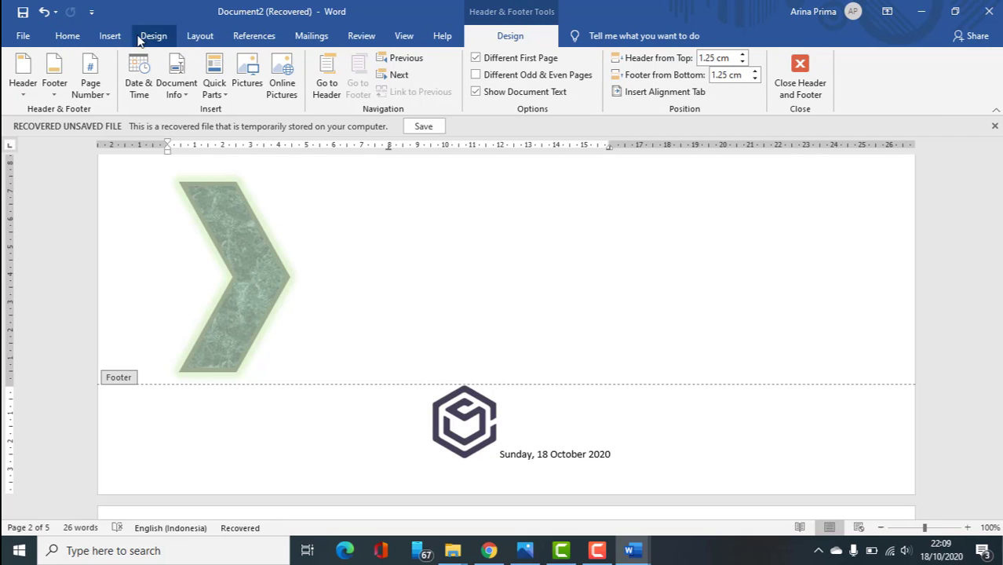
pyautogui.click(110, 38)
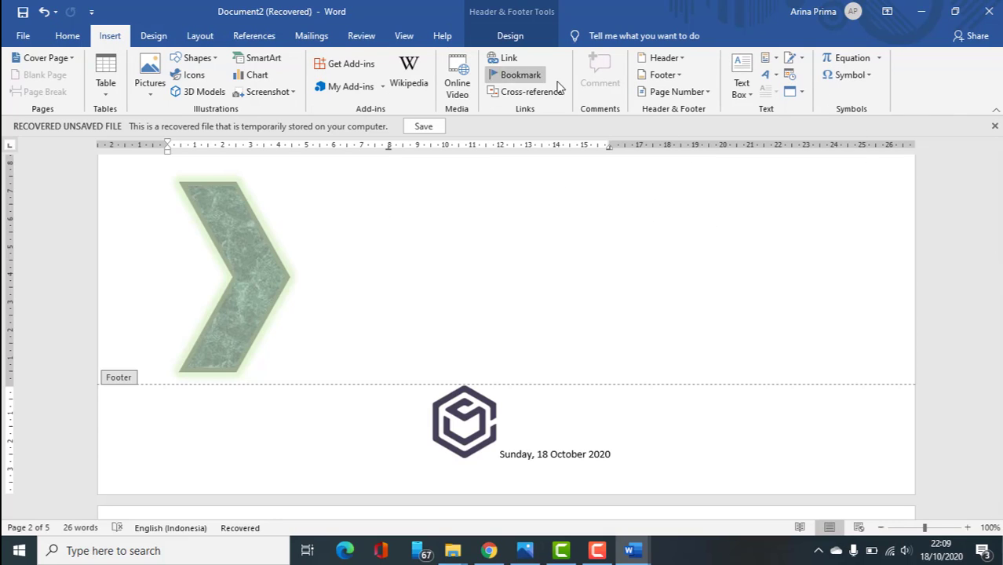
pyautogui.click(510, 36)
pyautogui.click(796, 85)
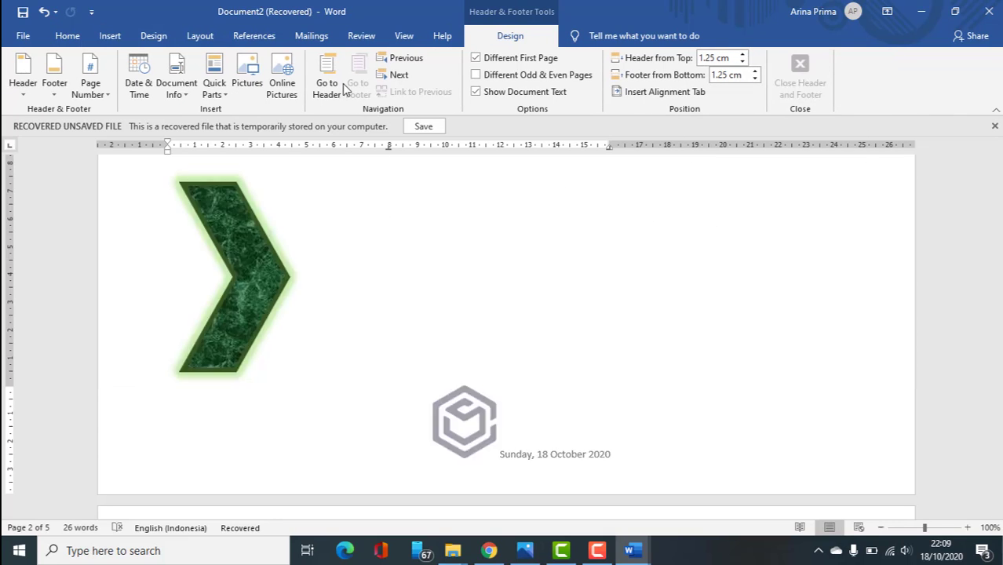
# Step: Go to the last page and look through the gallery of built-in equations
pyautogui.click(109, 36)
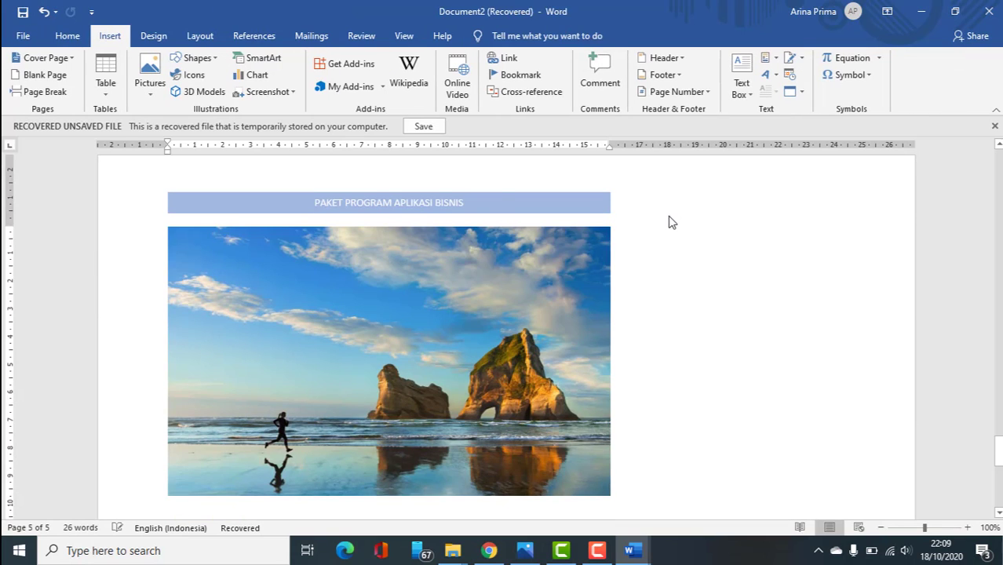
pyautogui.scroll(-10, 673, 224)
pyautogui.scroll(5, 495, 280)
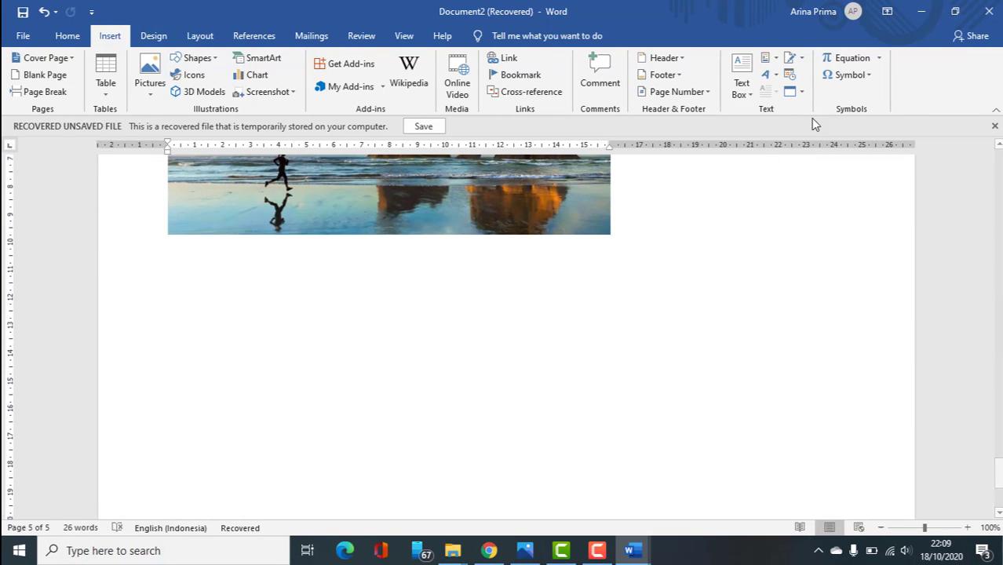
pyautogui.click(878, 58)
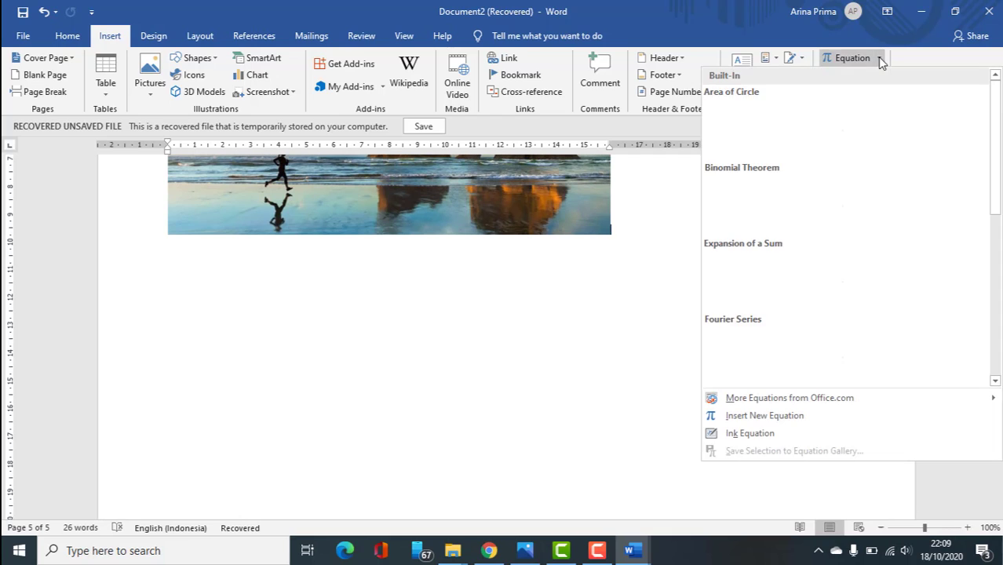
pyautogui.scroll(-3, 775, 314)
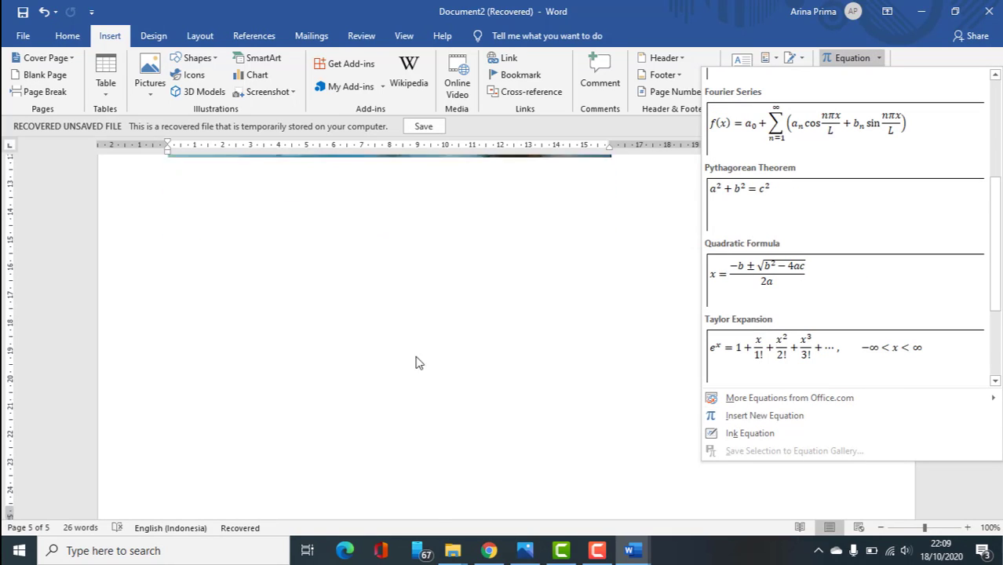
# Step: Close the equation gallery and insert a new blank equation on the line below the beach picture
pyautogui.click(322, 314)
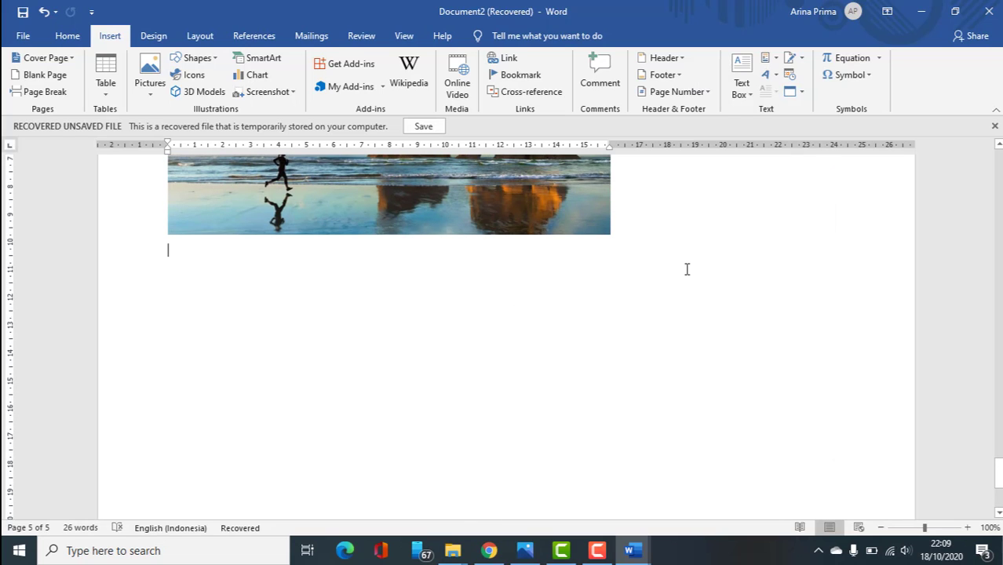
pyautogui.click(847, 58)
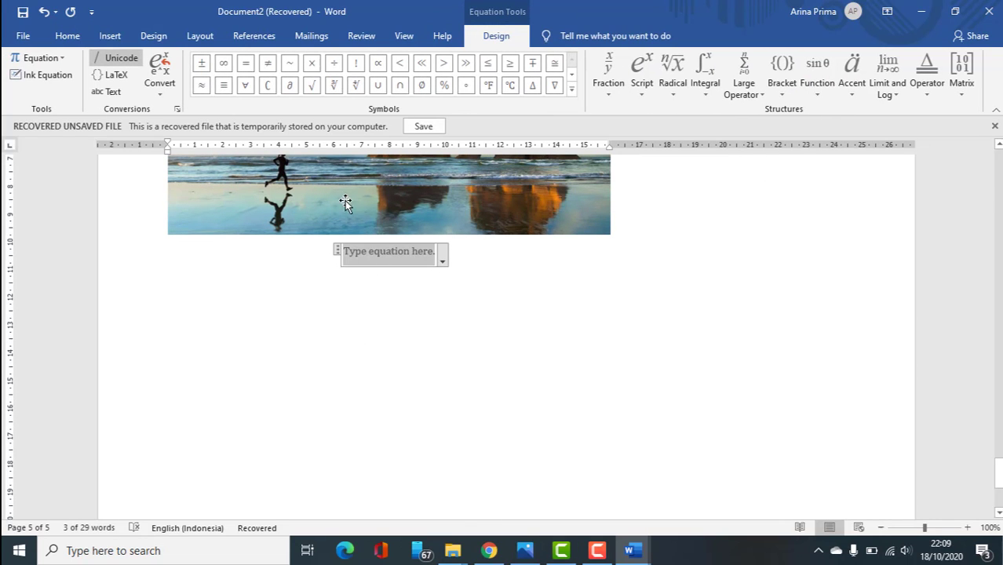
# Step: Look through the equation symbol sets, including Greek Letters, Letter-Like Symbols, Operators, Arrows, Negated Relations and Geometry, and return to Basic Math
pyautogui.click(572, 93)
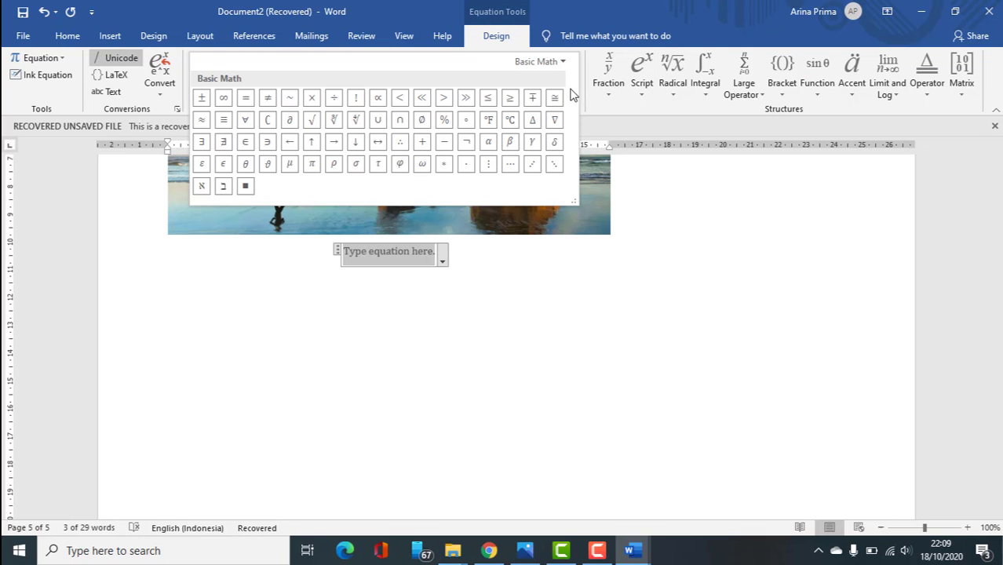
pyautogui.click(542, 61)
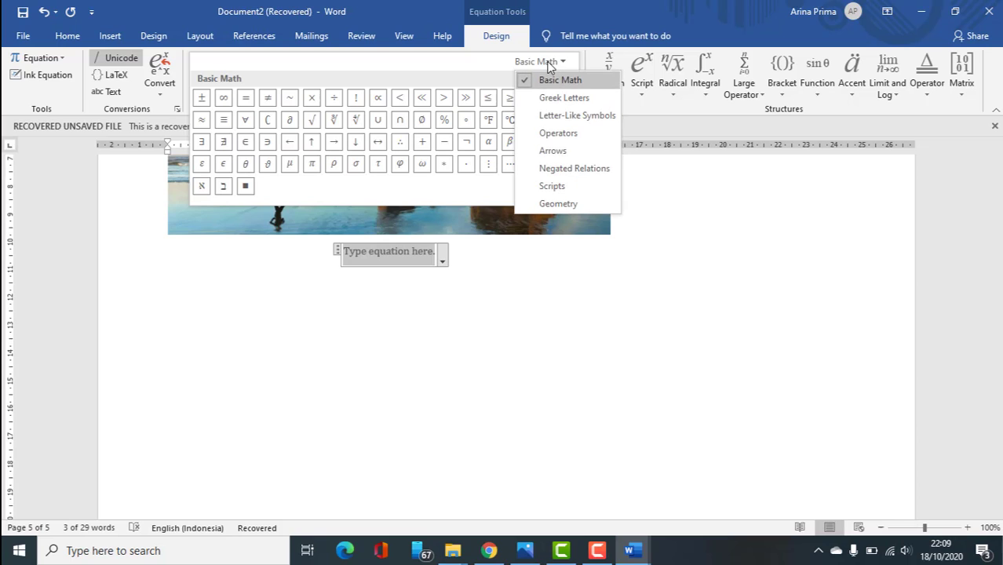
pyautogui.click(575, 101)
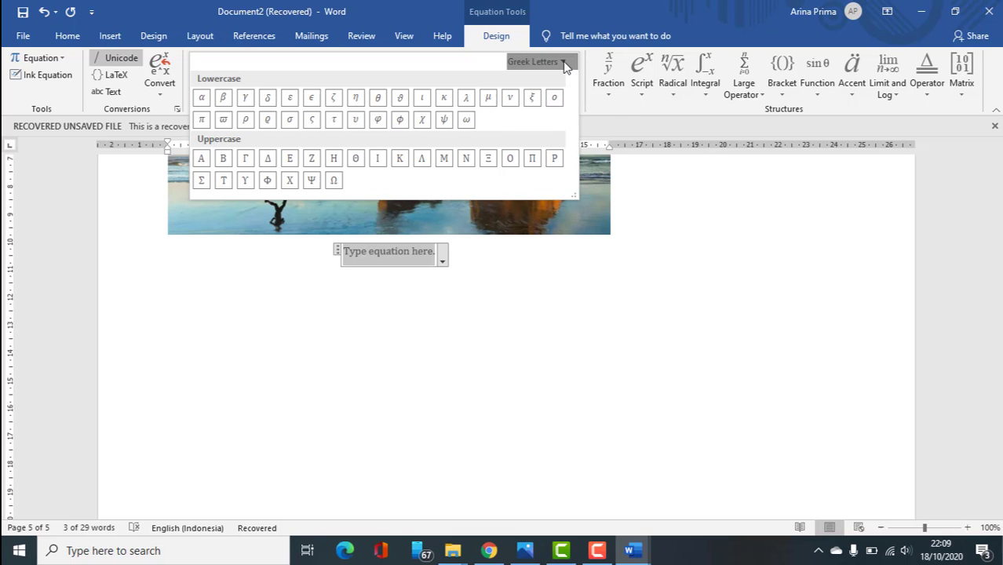
pyautogui.click(563, 62)
pyautogui.click(559, 118)
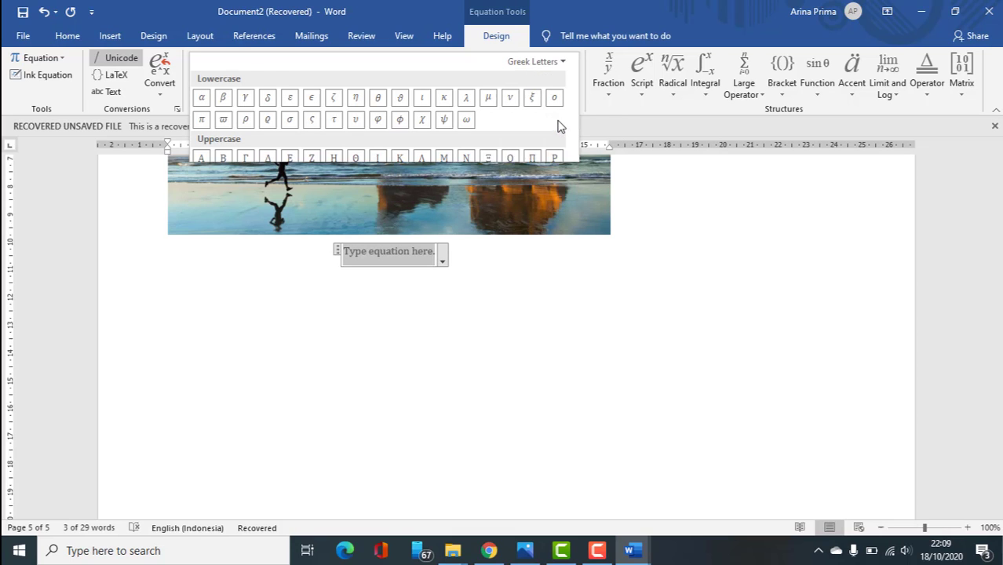
pyautogui.click(563, 61)
pyautogui.click(554, 134)
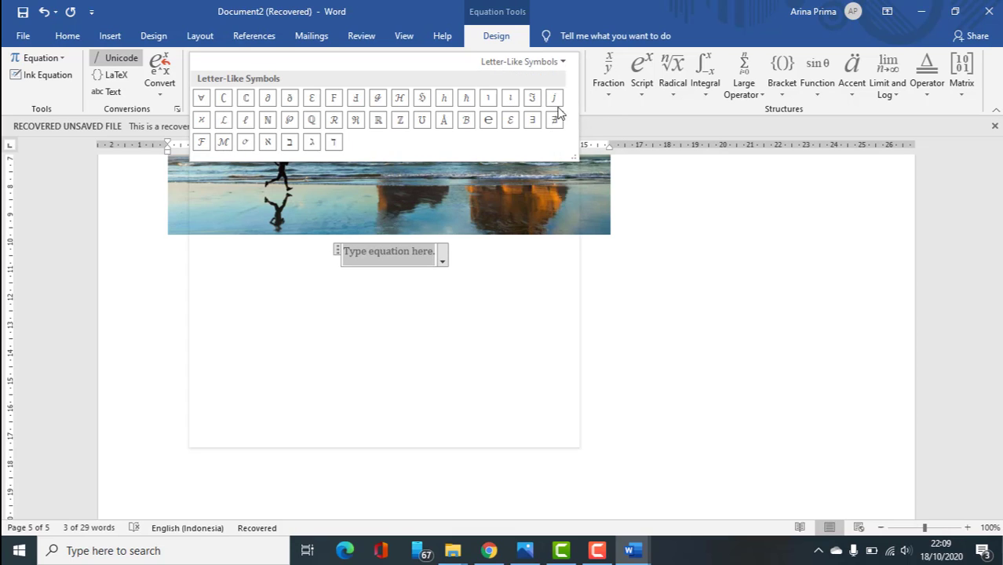
pyautogui.click(564, 63)
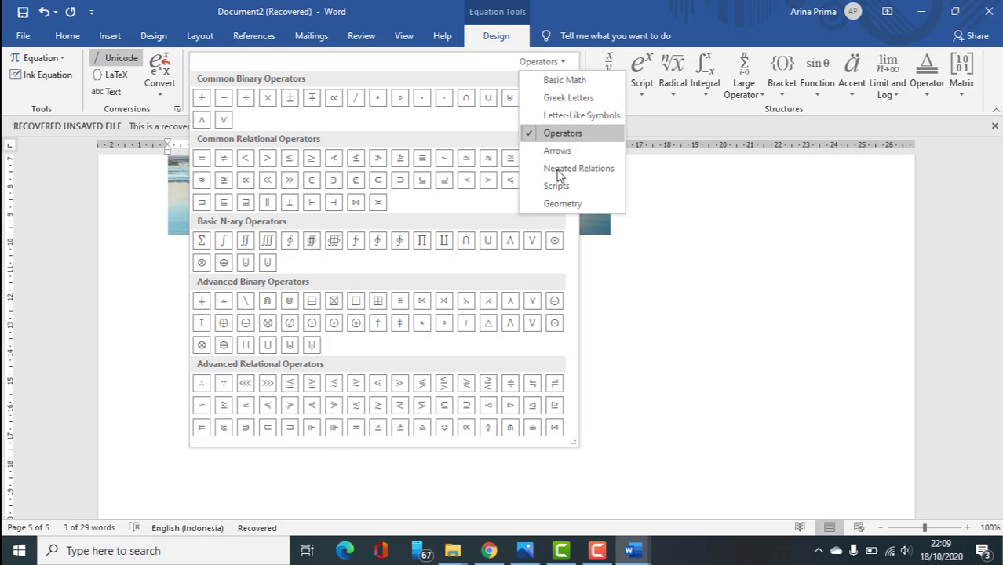
pyautogui.click(570, 152)
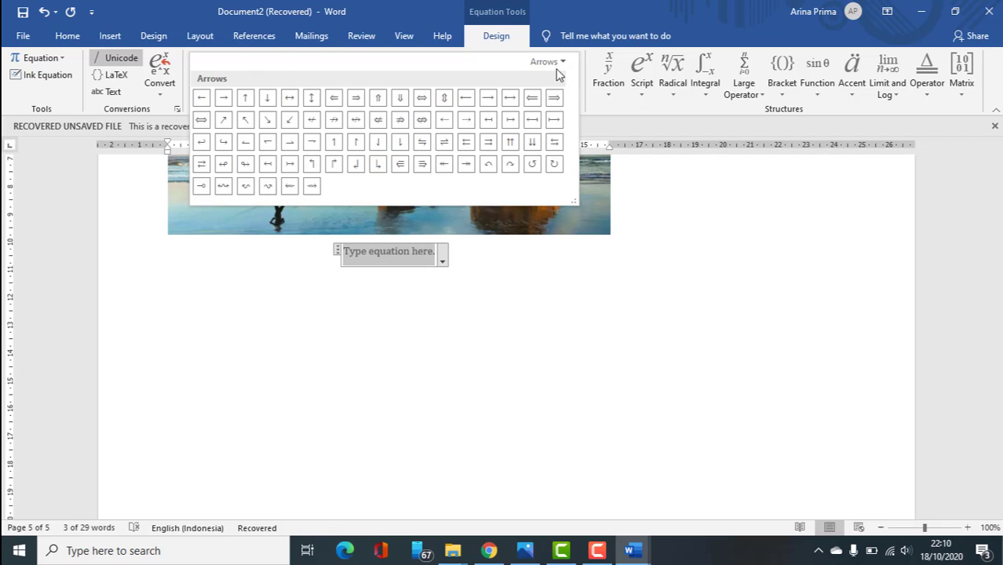
pyautogui.click(564, 62)
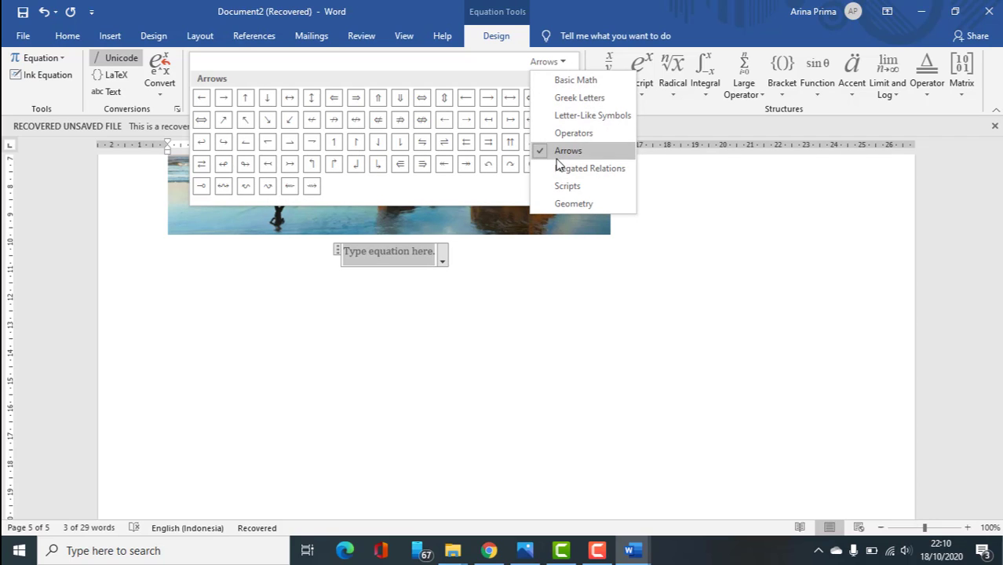
pyautogui.click(559, 167)
pyautogui.click(569, 62)
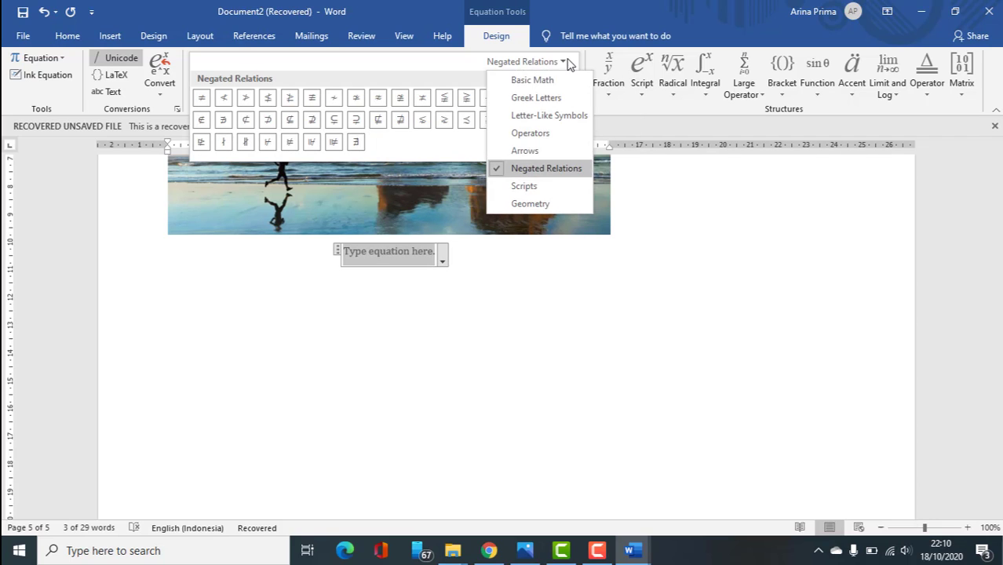
pyautogui.click(537, 203)
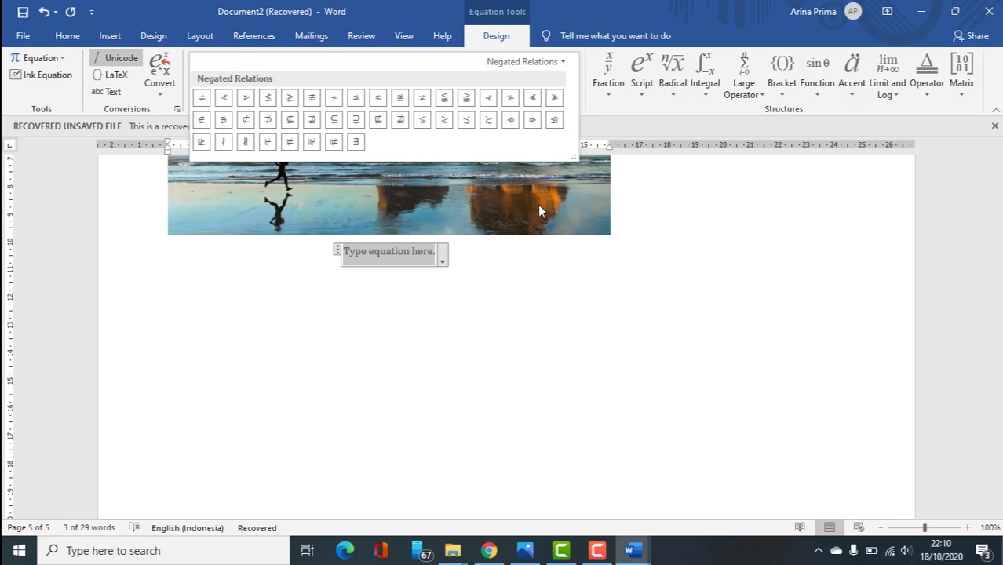
pyautogui.click(569, 63)
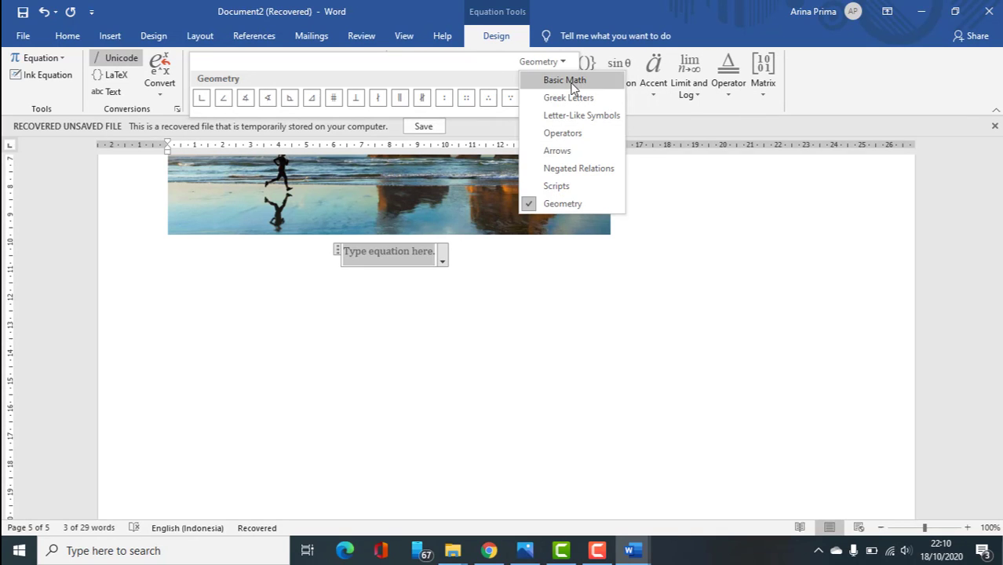
pyautogui.click(562, 79)
pyautogui.click(720, 237)
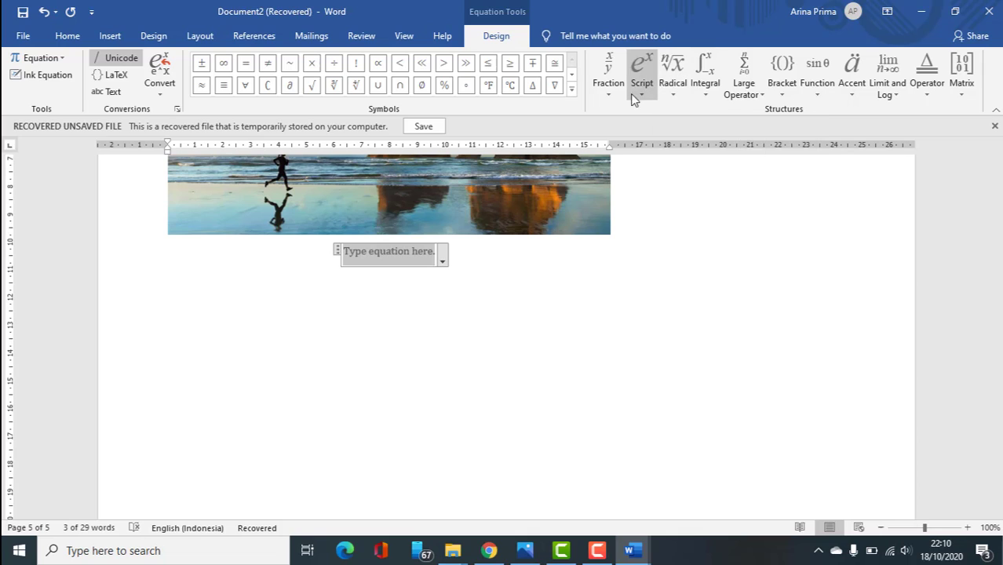
# Step: Insert a stacked fraction in the blank equation with 3 as numerator and 4 as denominator
pyautogui.click(608, 88)
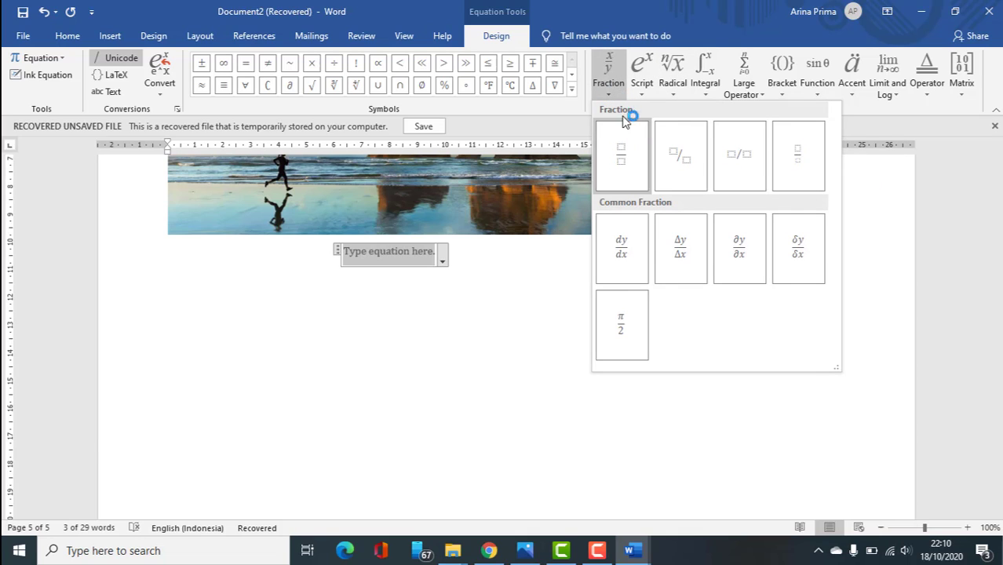
pyautogui.click(634, 154)
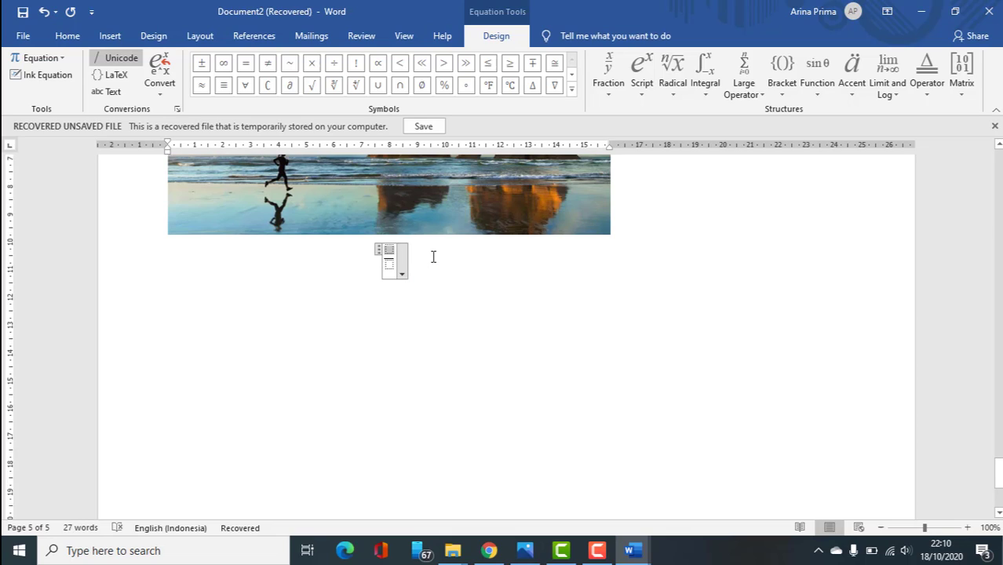
pyautogui.write('3')
pyautogui.click(387, 263)
pyautogui.write('4')
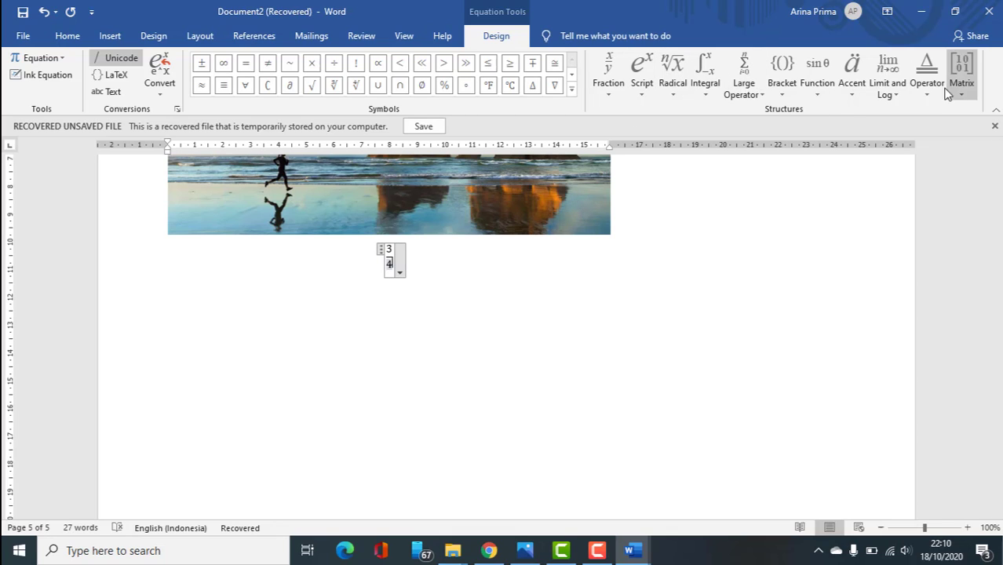
# Step: Try adding a pair of curly brackets after the 4 in the denominator, and undo it
pyautogui.click(828, 91)
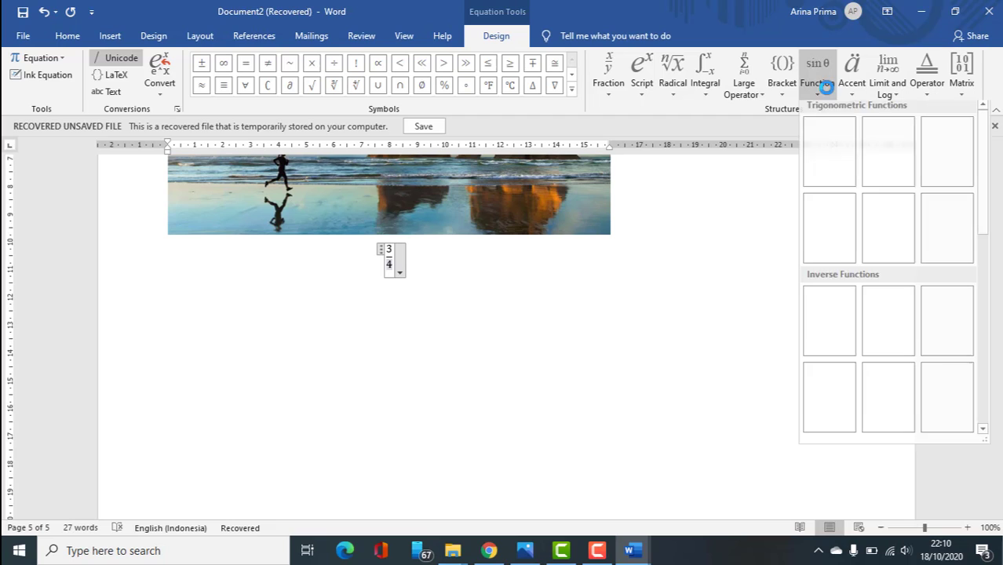
pyautogui.click(782, 98)
pyautogui.click(782, 92)
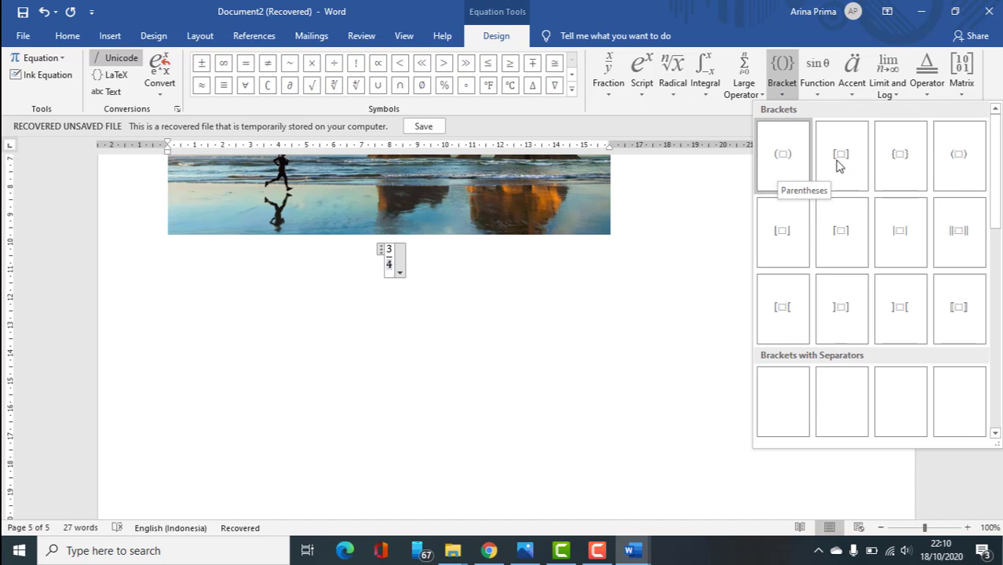
pyautogui.click(914, 185)
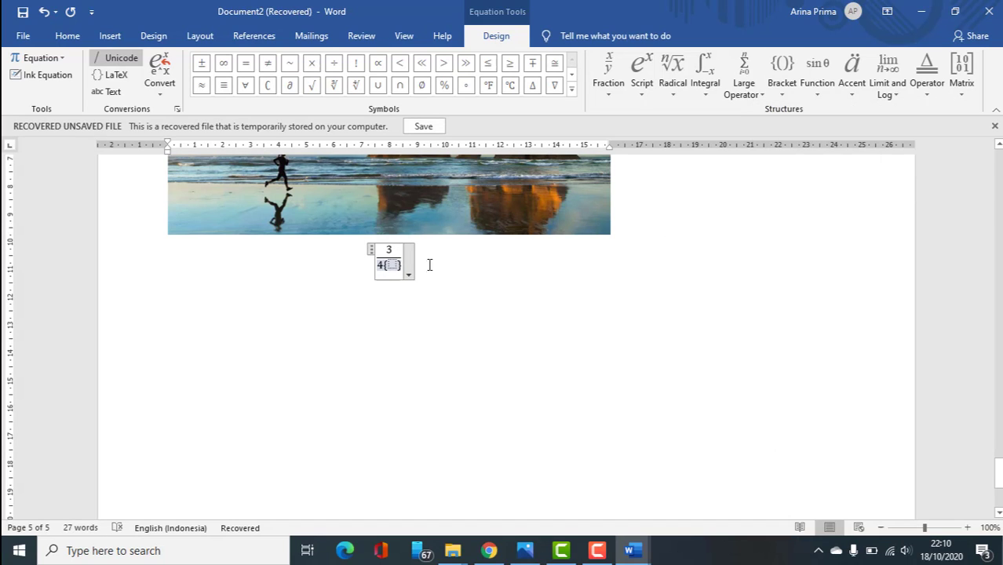
pyautogui.hotkey('ctrl', 'z')
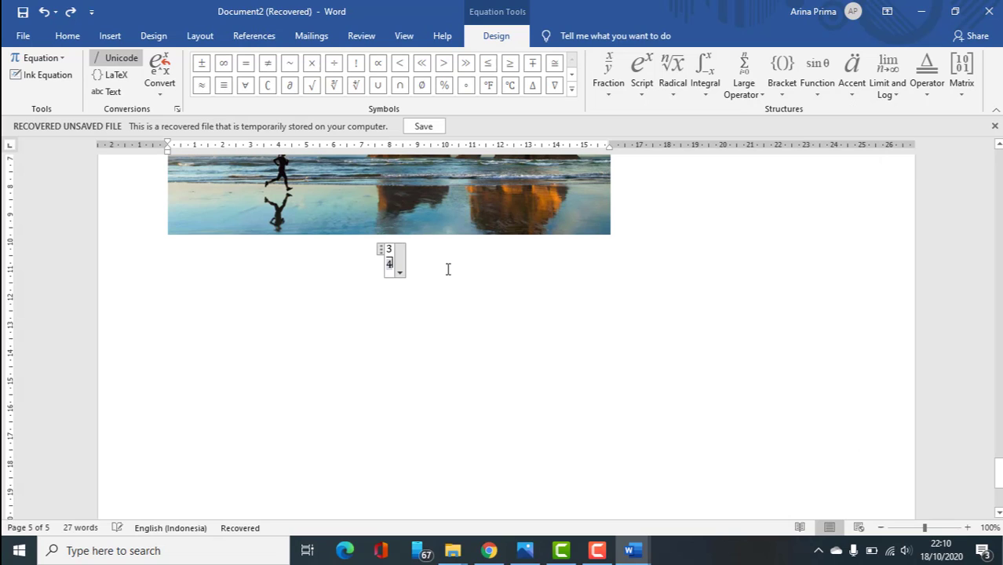
# Step: Write an x after the 3/4 fraction and add a new equation containing a pair of curly brackets behind it
pyautogui.click(441, 264)
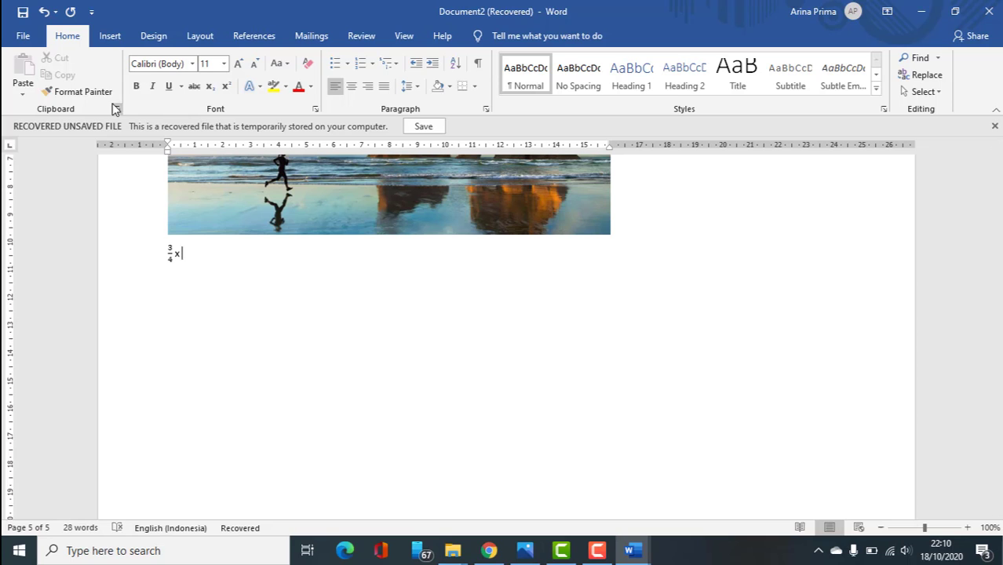
pyautogui.click(110, 37)
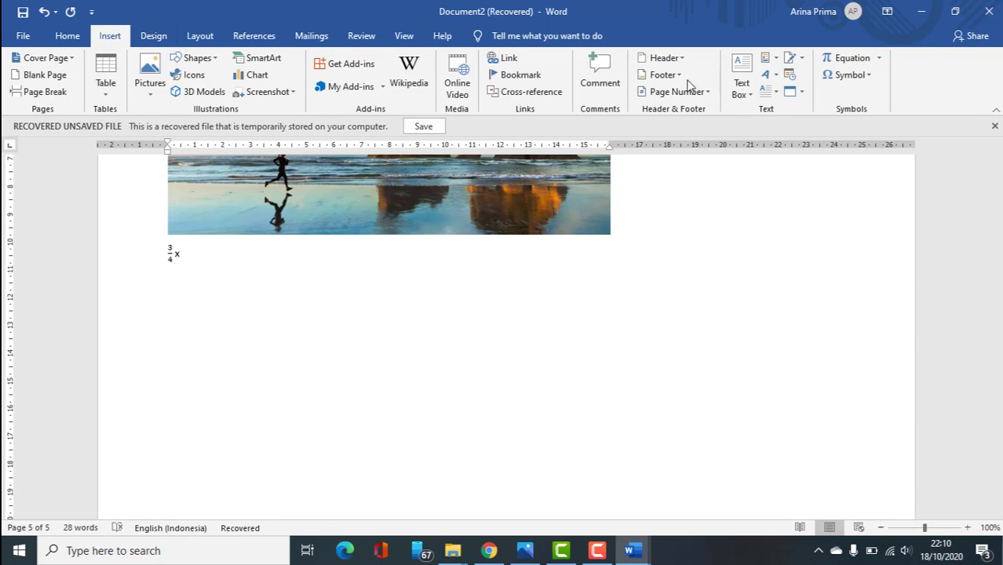
pyautogui.click(851, 59)
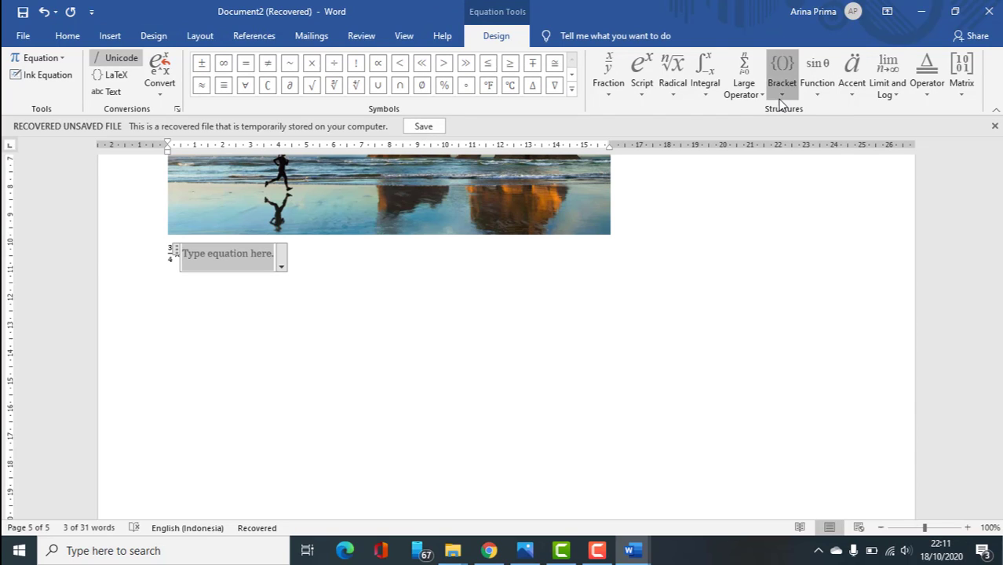
pyautogui.click(782, 75)
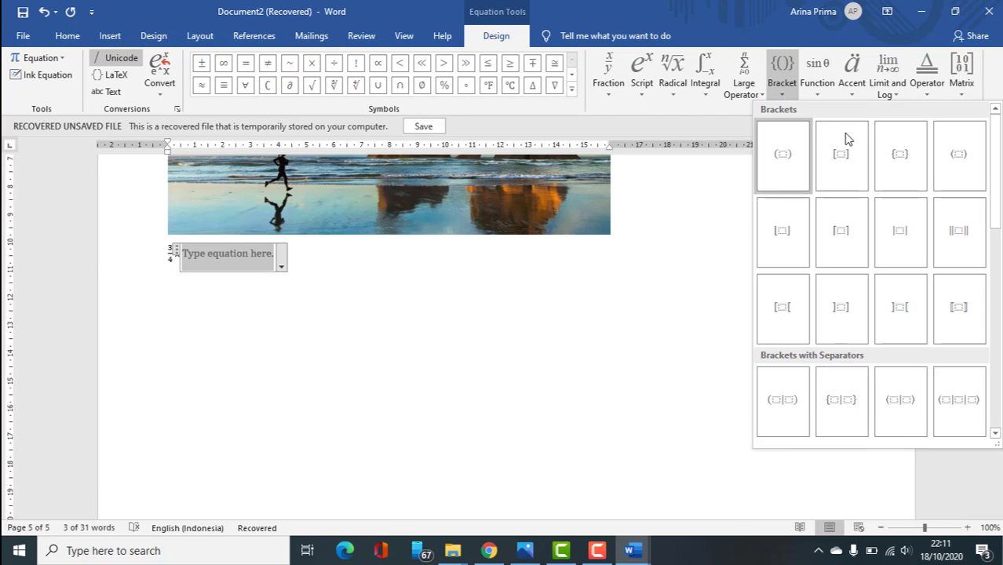
pyautogui.click(903, 167)
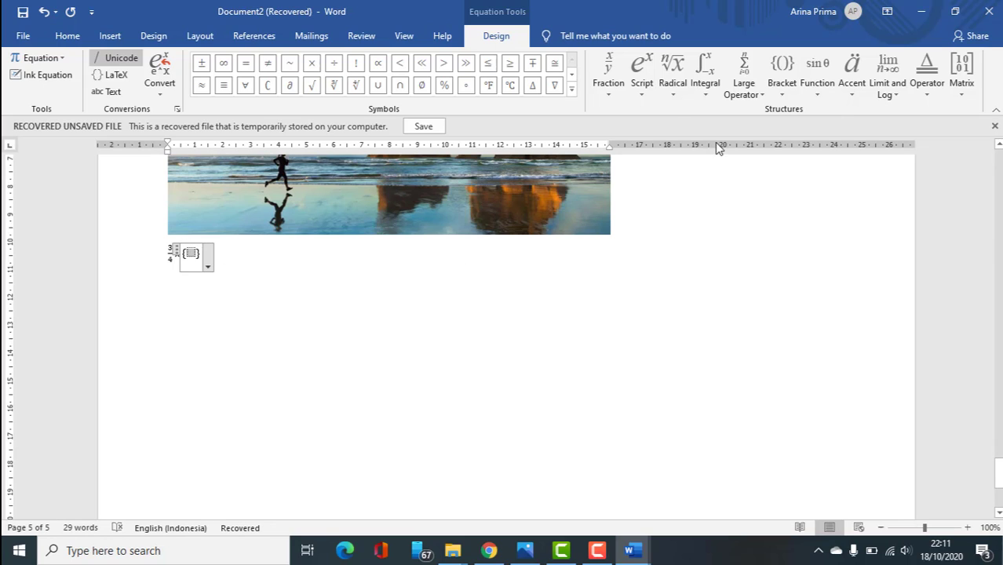
# Step: Fill the curly brackets with a stacked fraction of 3 over 4 followed by a colon
pyautogui.click(610, 92)
pyautogui.click(617, 157)
pyautogui.write('3')
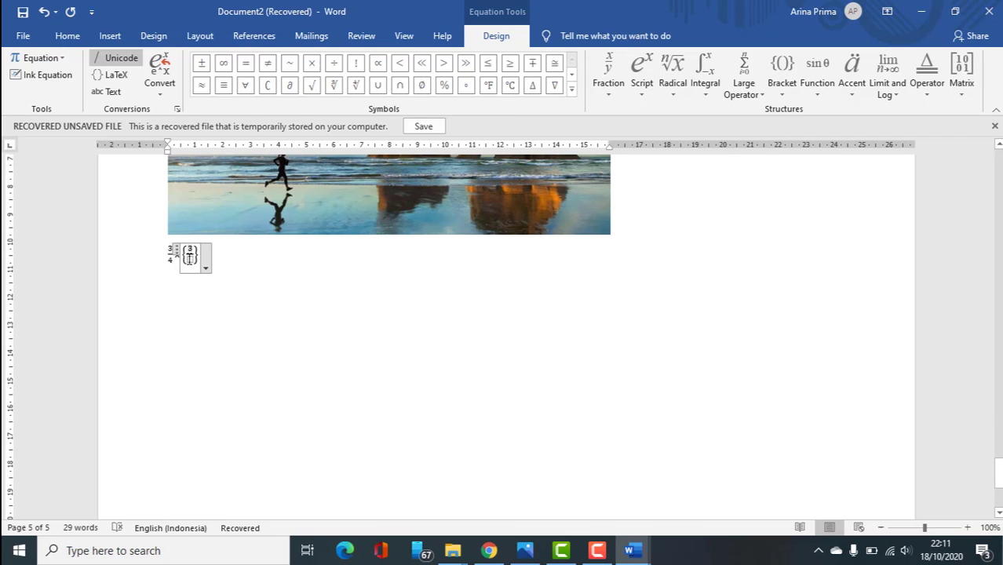
pyautogui.click(192, 260)
pyautogui.write('4')
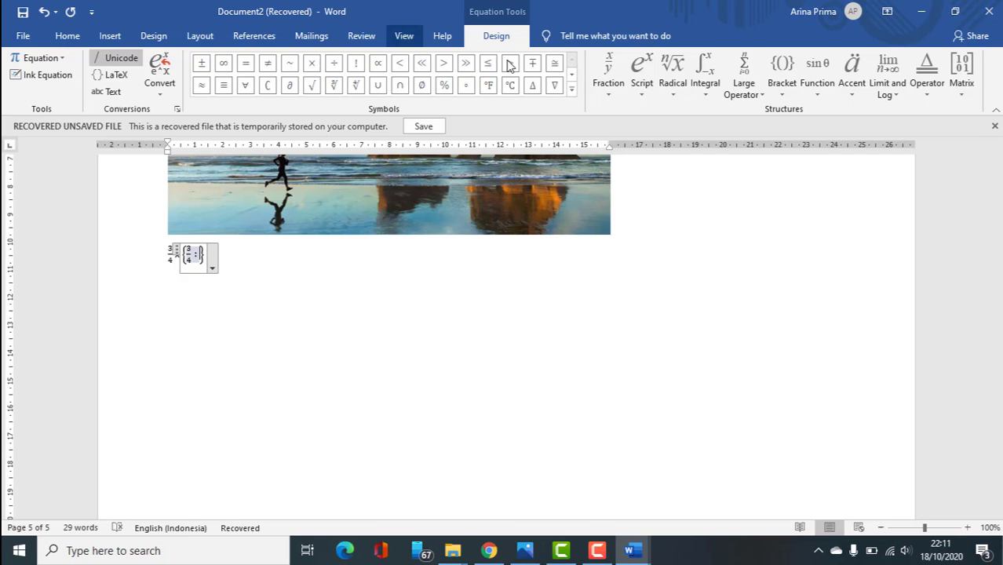
# Step: Add a stacked fraction of 1 over 2 after the colon inside the curly brackets and leave the equation
pyautogui.click(608, 82)
pyautogui.click(620, 154)
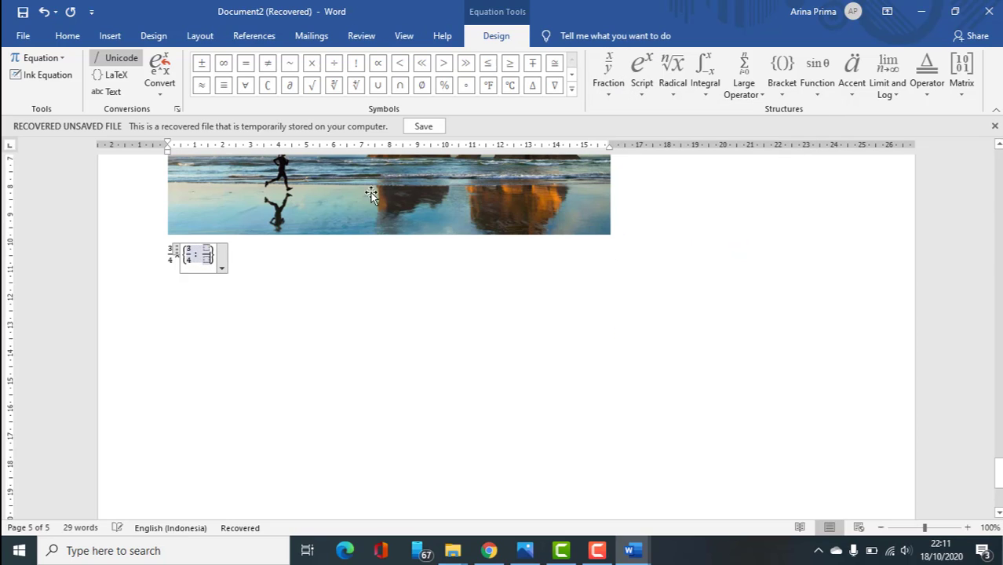
pyautogui.click(216, 251)
pyautogui.write('2')
pyautogui.click(246, 260)
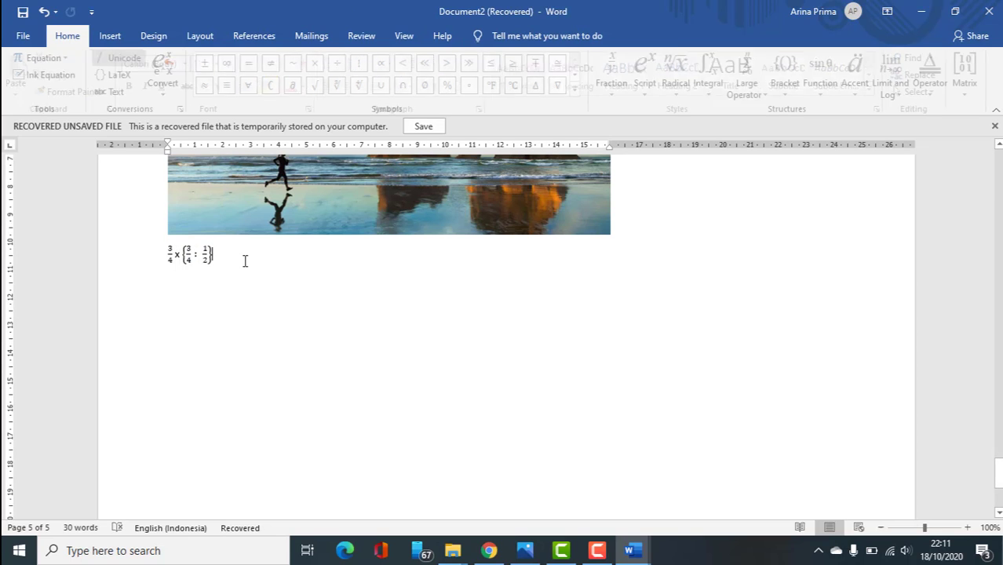
# Step: Review the built-in equation gallery once more and close it without inserting anything
pyautogui.click(111, 37)
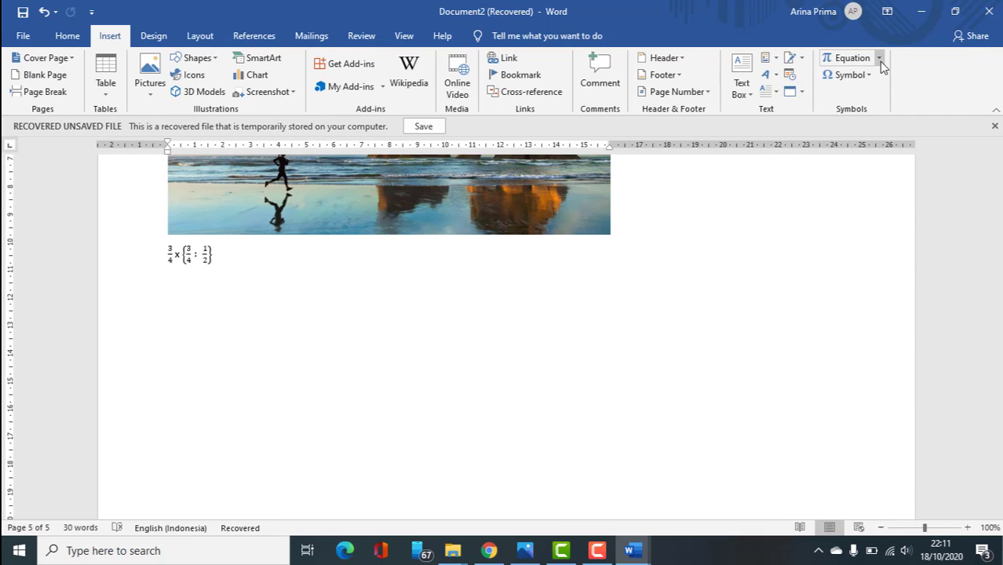
pyautogui.click(879, 61)
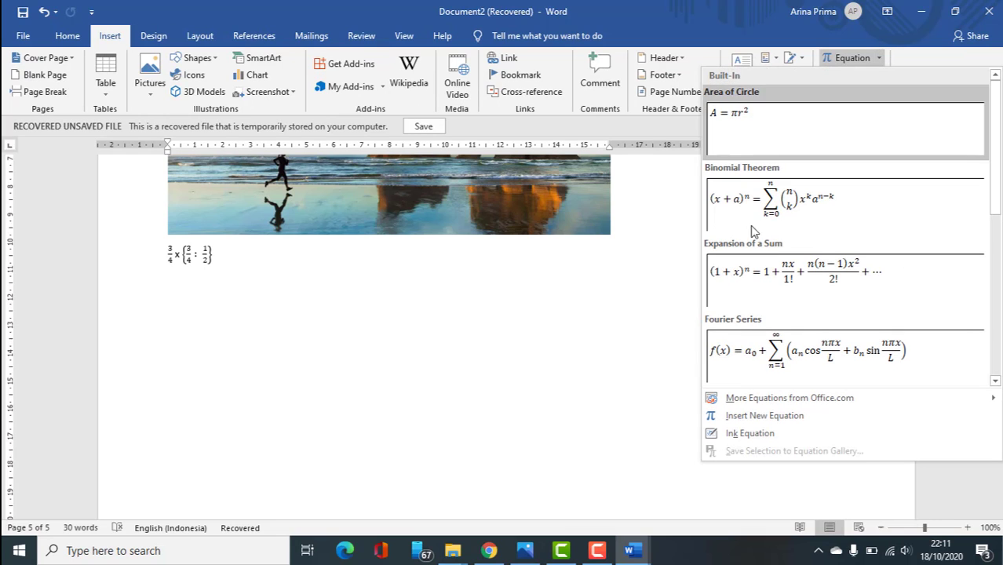
pyautogui.click(888, 57)
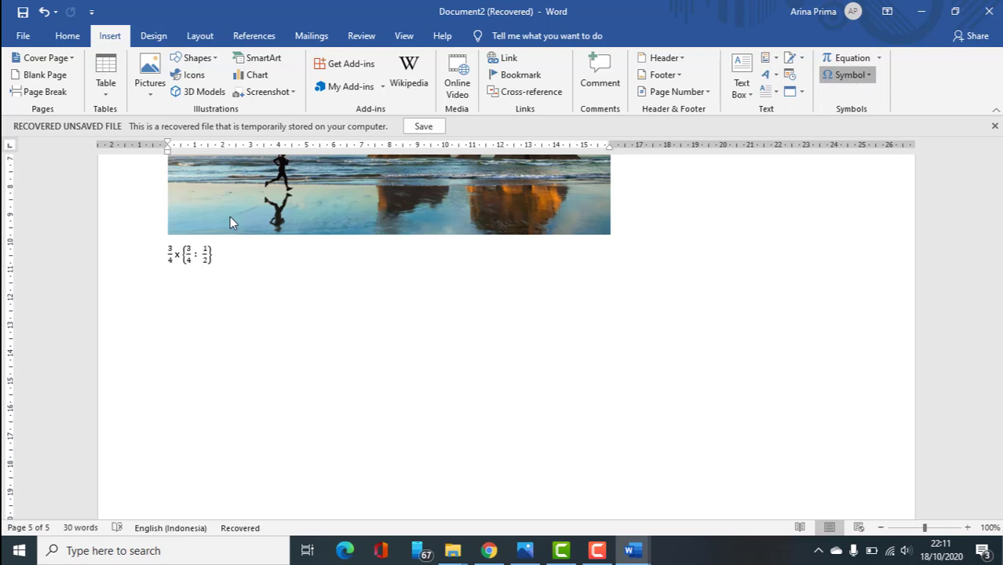
# Step: Look through the special characters and the Symbol font's characters, and insert the aleph symbol (character code 192) after the equation
pyautogui.click(847, 75)
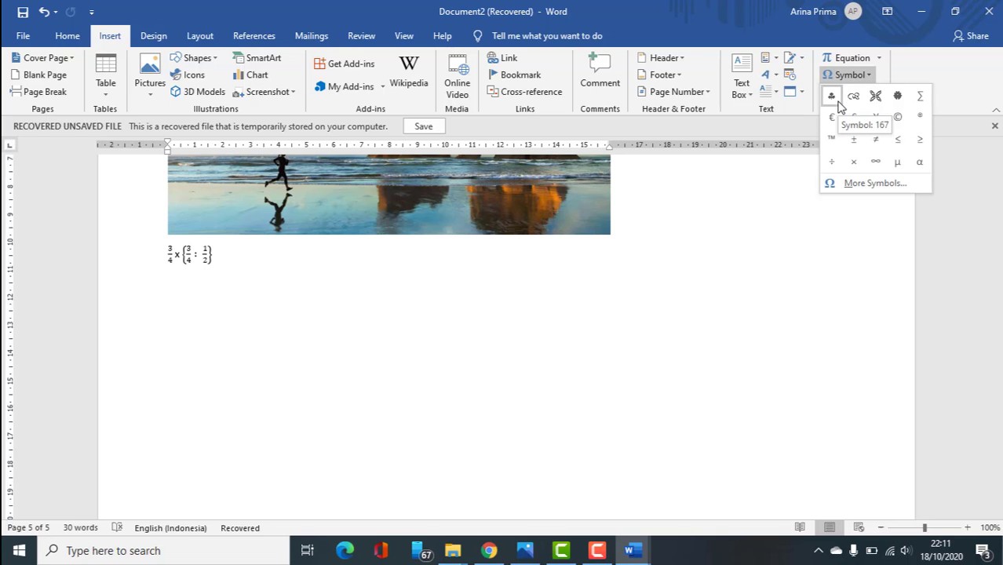
pyautogui.click(867, 182)
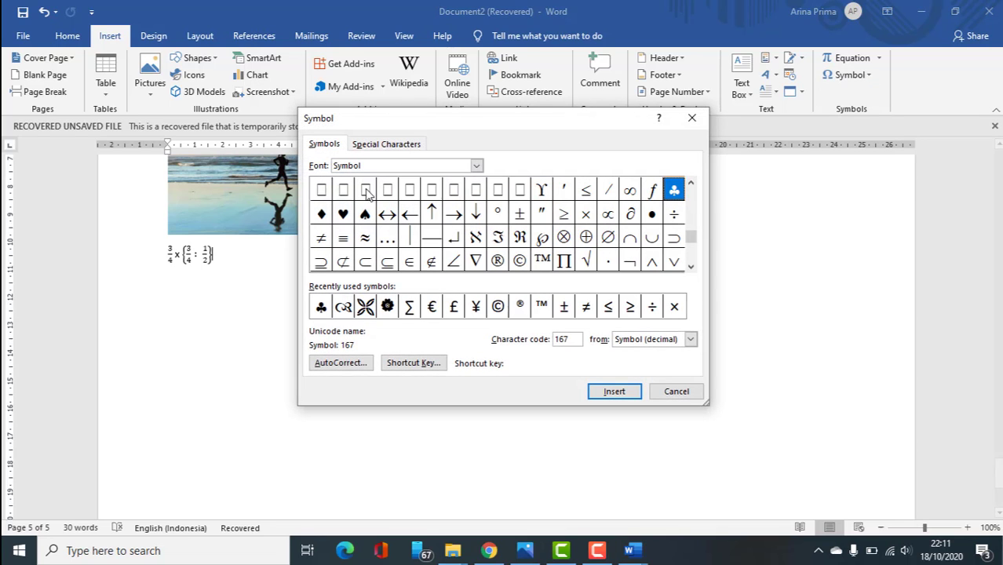
pyautogui.moveTo(514, 126); pyautogui.dragTo(674, 193)
pyautogui.click(549, 211)
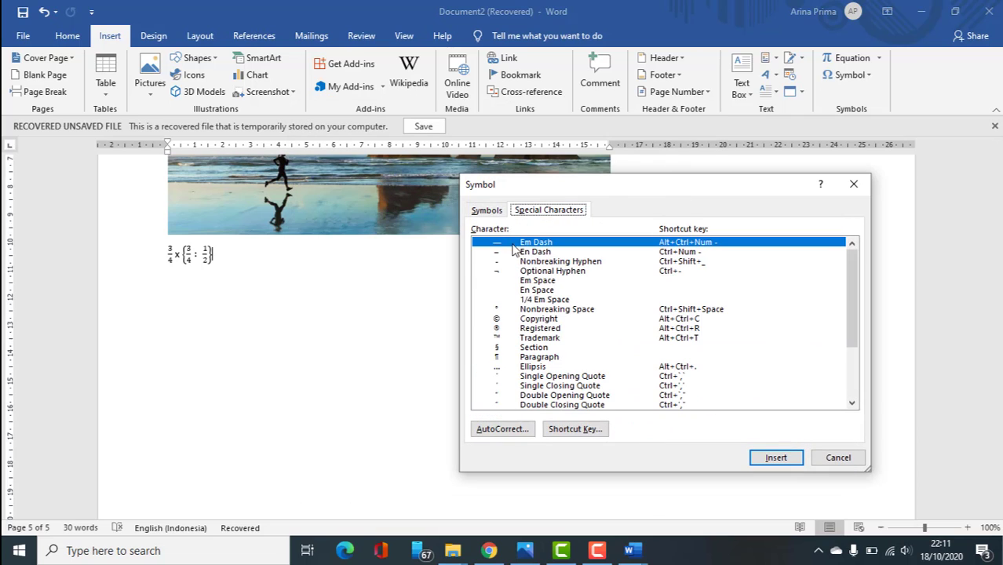
pyautogui.click(487, 210)
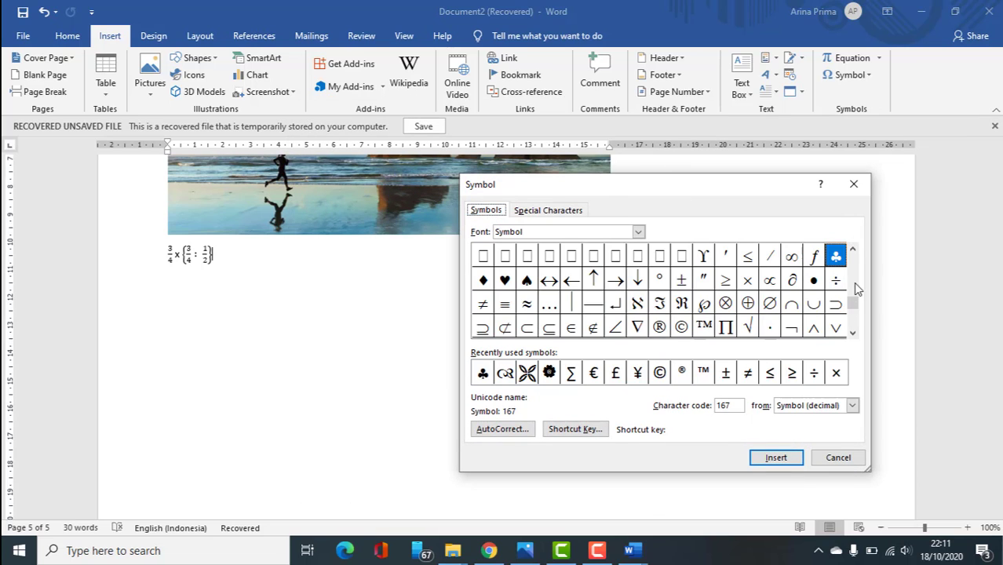
pyautogui.moveTo(852, 299); pyautogui.dragTo(853, 256)
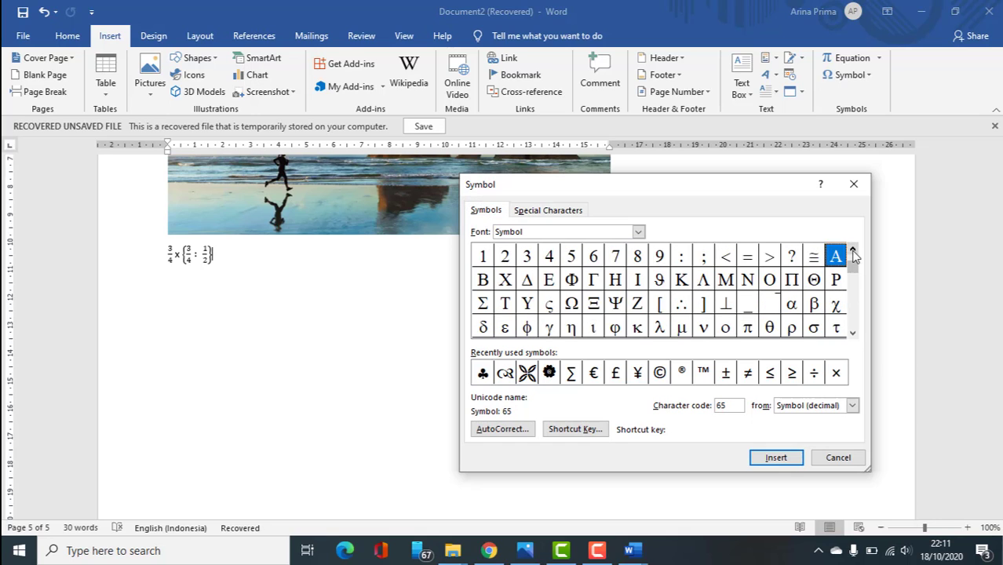
pyautogui.click(855, 328)
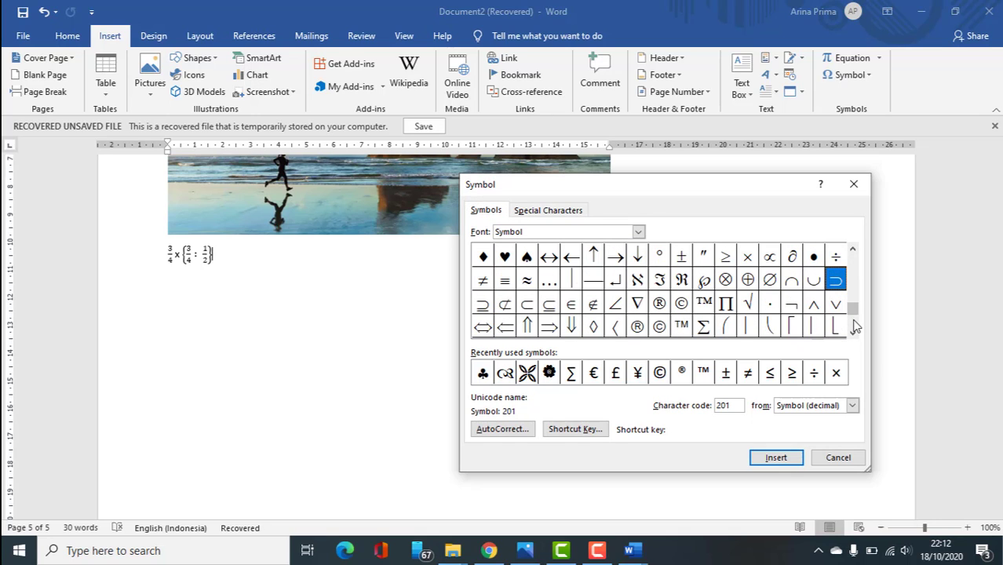
pyautogui.click(637, 280)
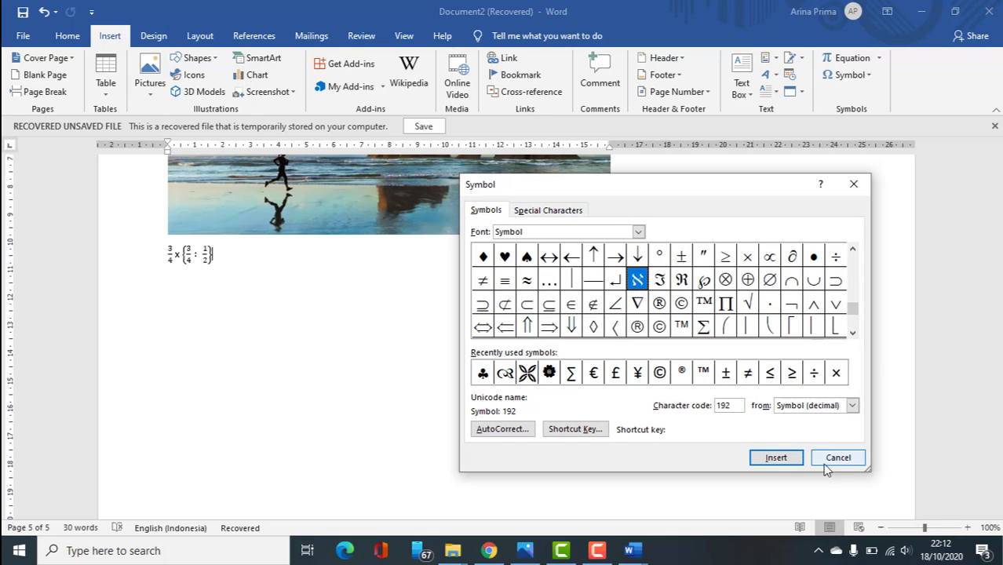
pyautogui.click(769, 460)
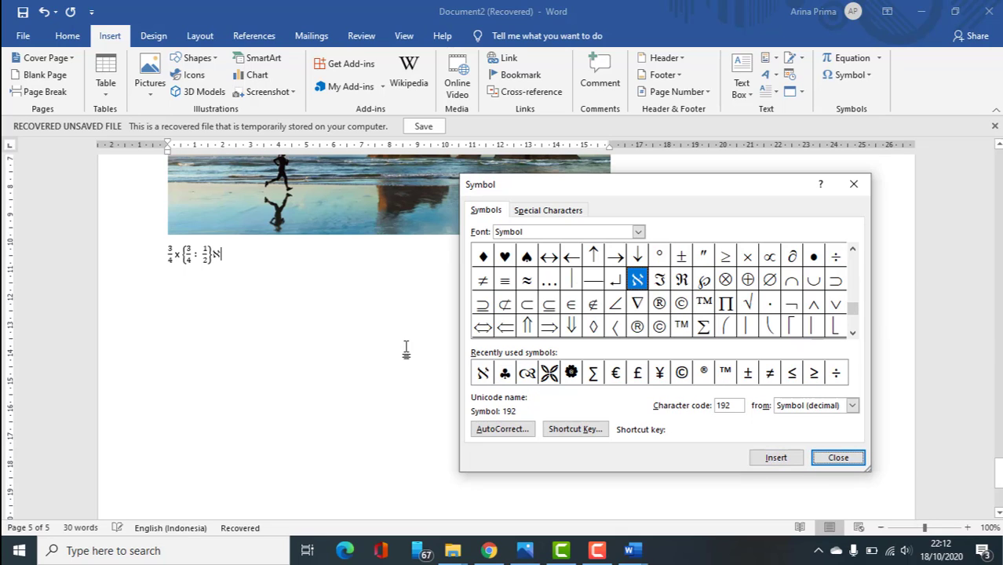
# Step: Insert the black flower and the four-petal ornament from the recently used symbols behind the aleph, and close the symbol dialog
pyautogui.click(570, 372)
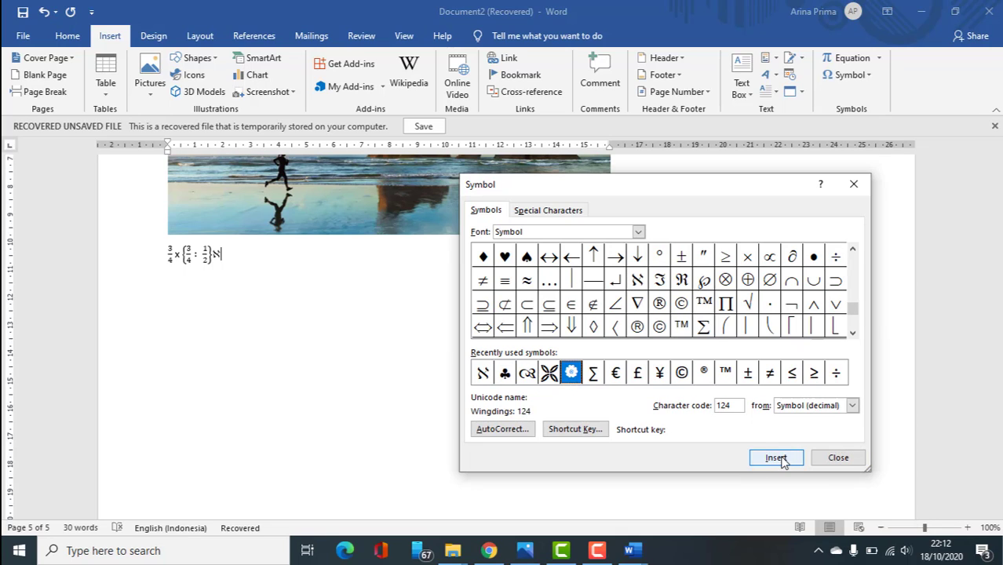
pyautogui.click(776, 457)
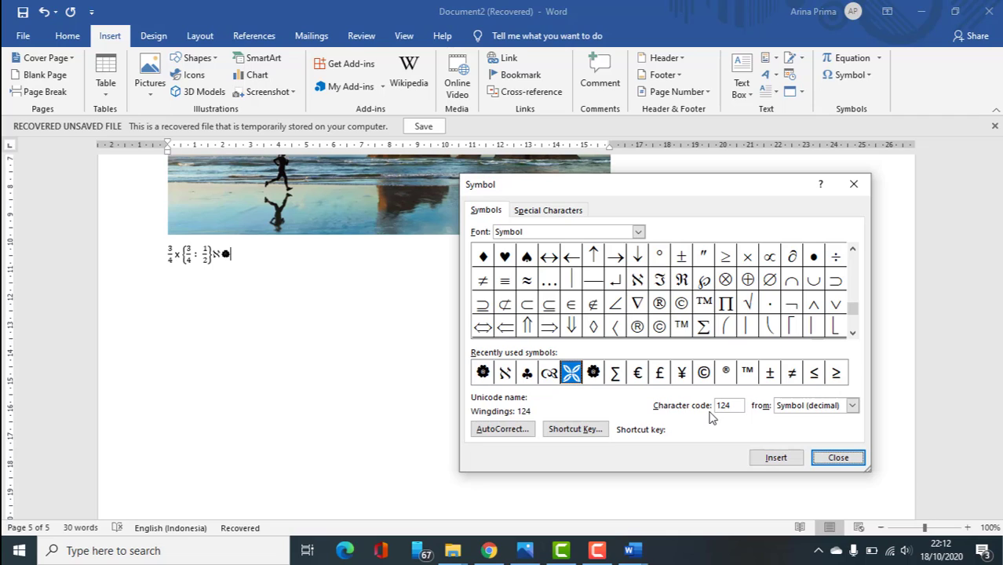
pyautogui.click(775, 457)
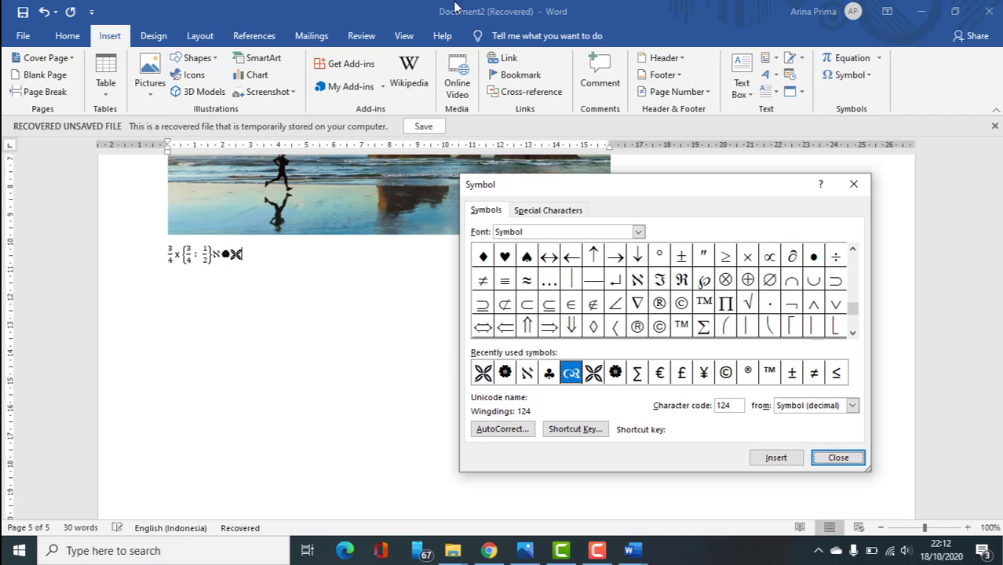
pyautogui.click(853, 186)
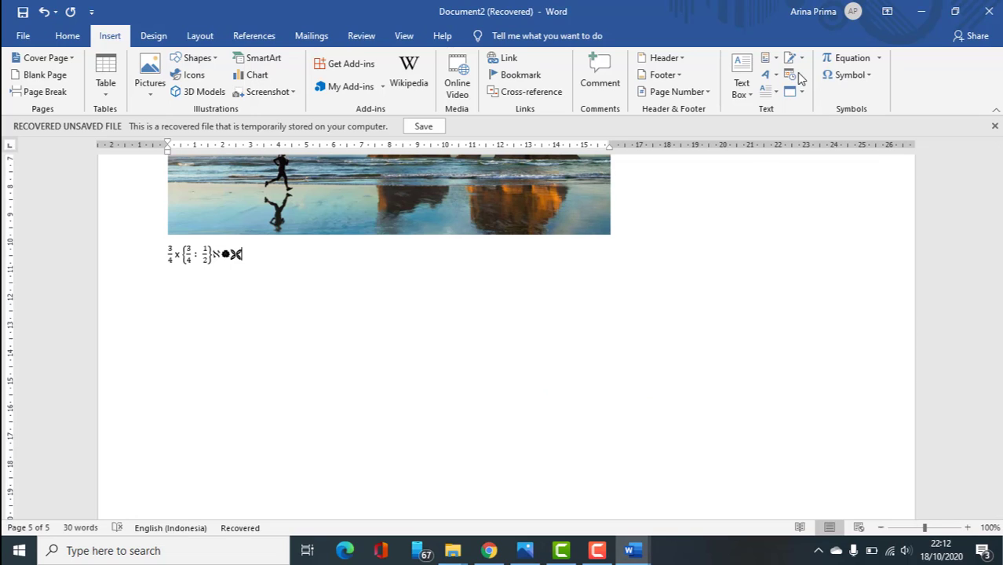